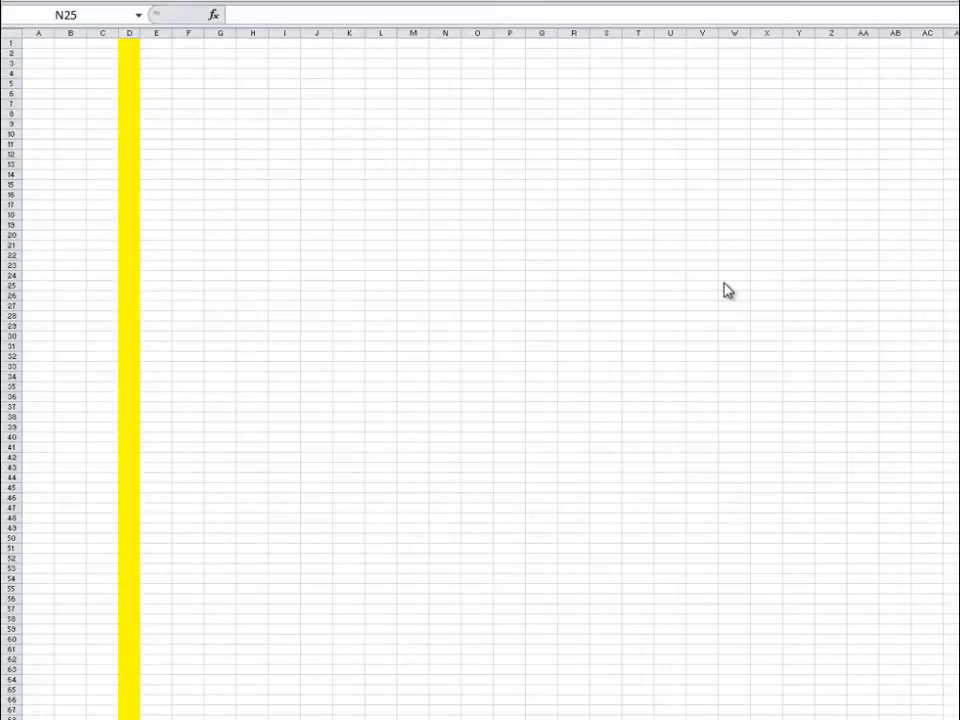
Step: Paste the copied heat exchanger diagram and place it over columns G to T, roughly rows 6 to 17
key(ctrl+v)
drag(846, 300, 508, 162)
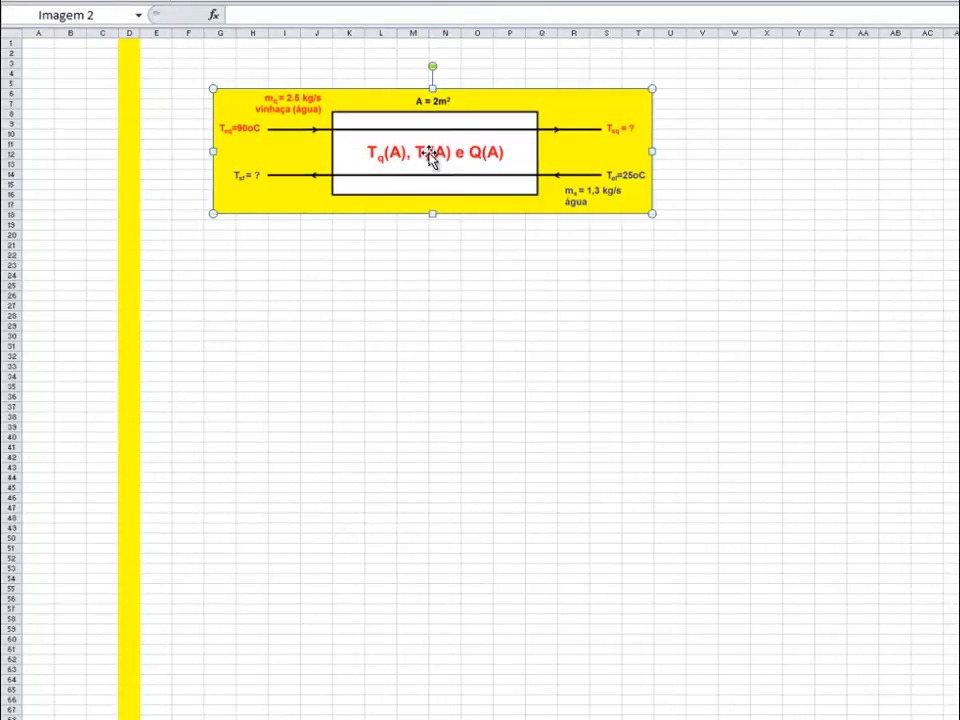
Step: Enter the hot-stream labels mq, Cpq and Teq in cells A1 to A3
click(40, 44)
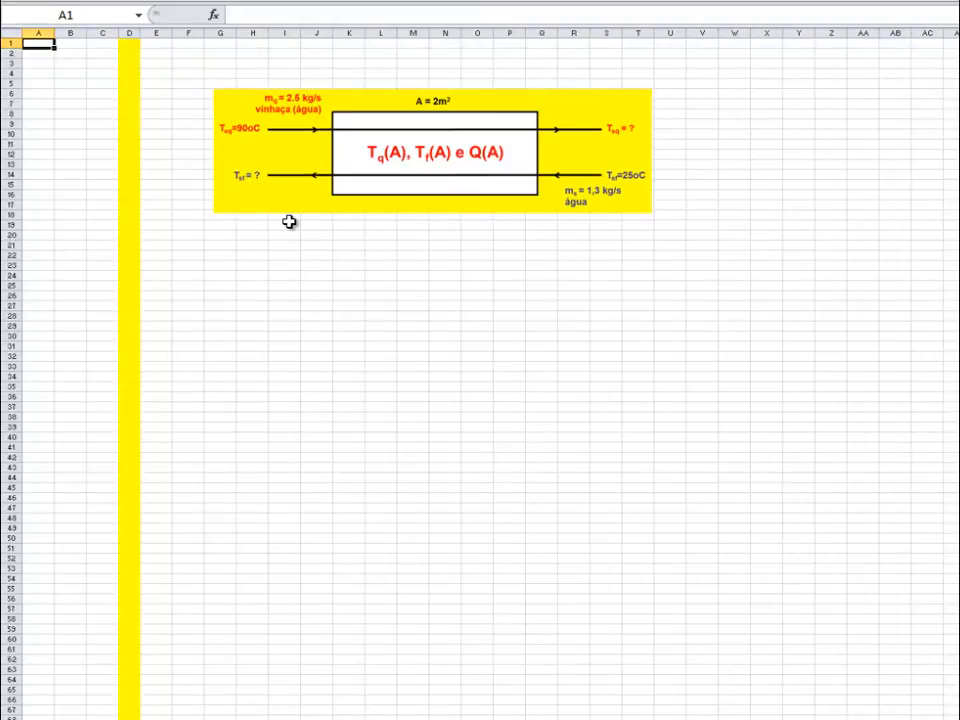
text(mq)
key(Return)
text(Cpq)
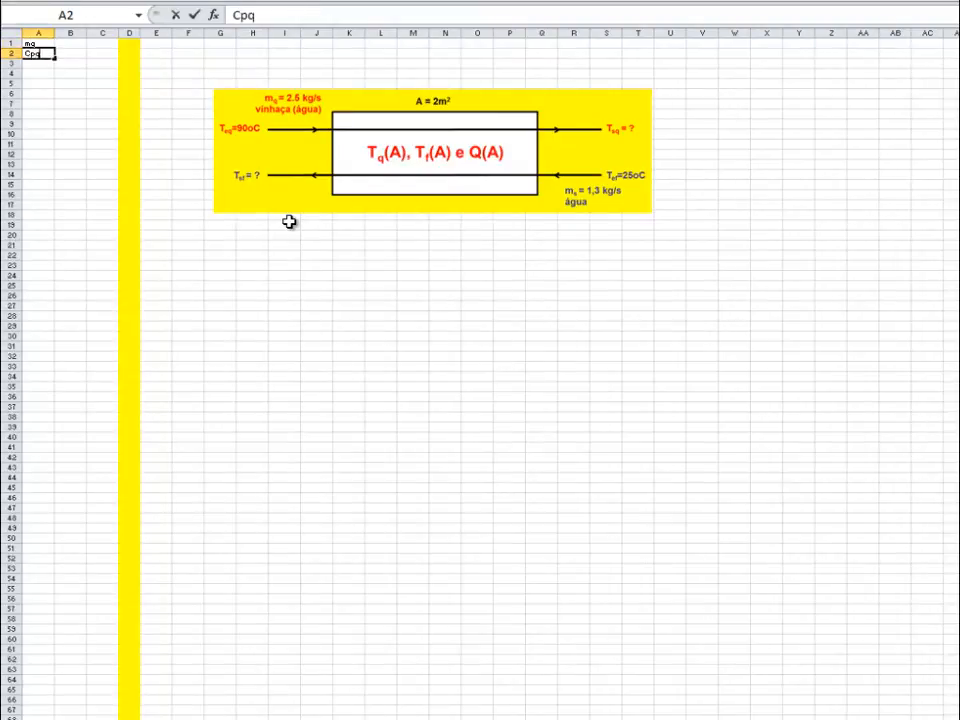
key(Return)
text(Teq)
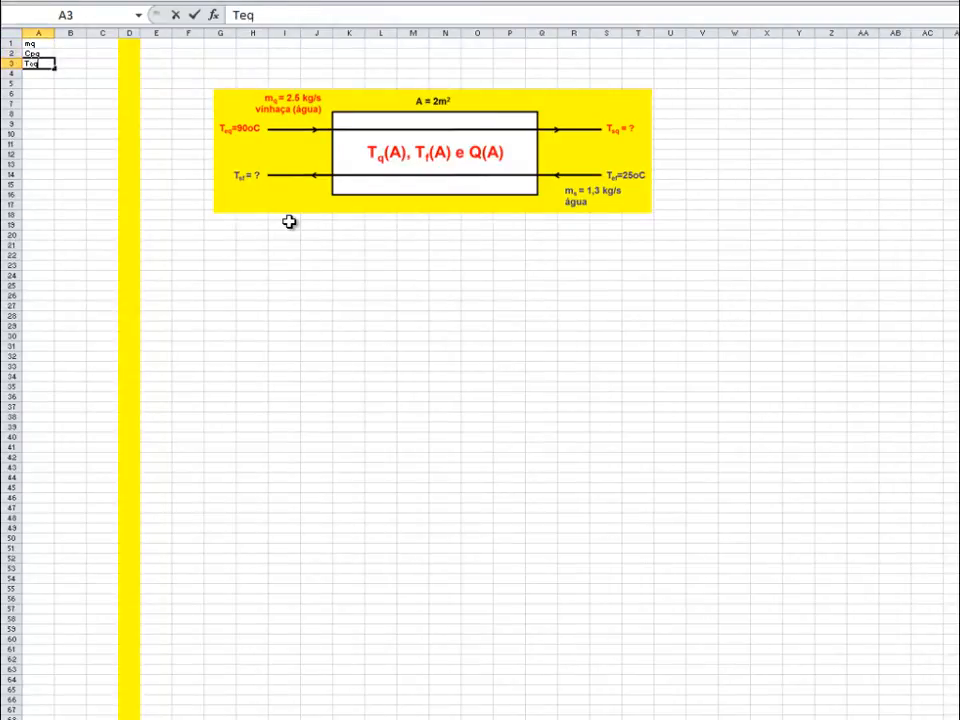
key(Return)
Step: Leave row 4 blank and enter the cold-stream labels mf, Cpf and Tef in cells A5 to A7
key(Return)
text(mf)
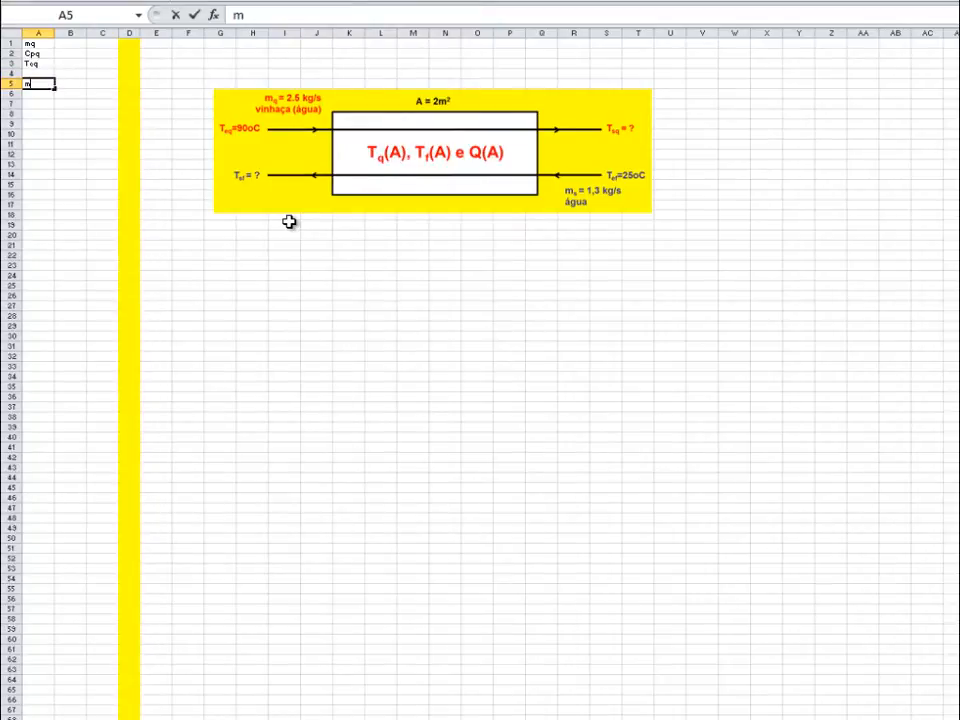
key(Return)
text(Cpf)
key(Return)
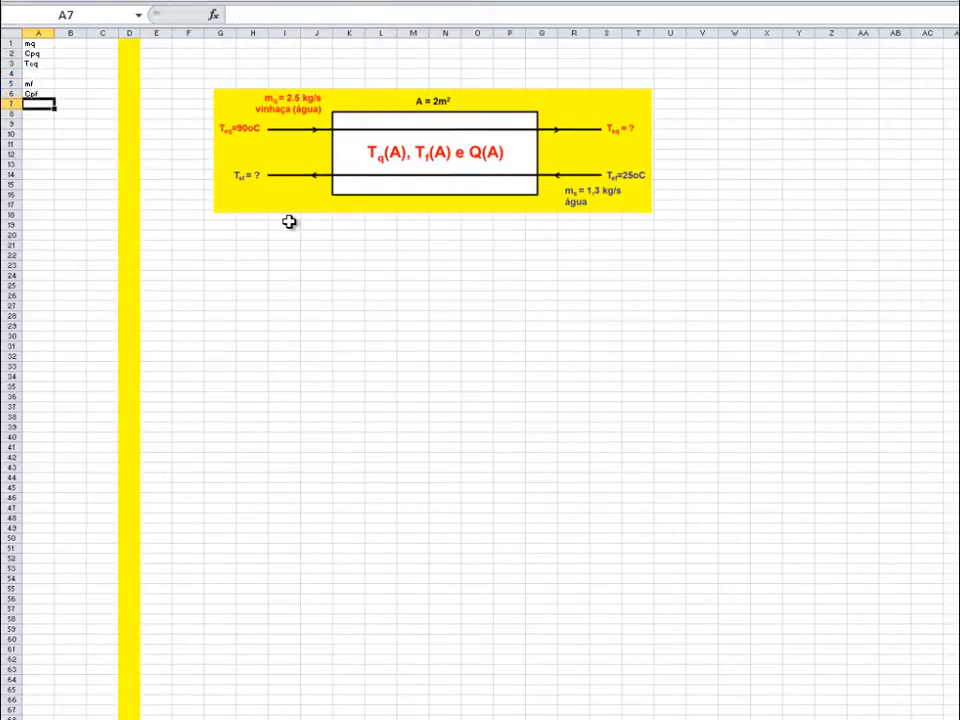
text(Tef)
key(Return)
Step: Leave row 8 blank and enter the labels A, N and dA in cells A9 to A11
key(Return)
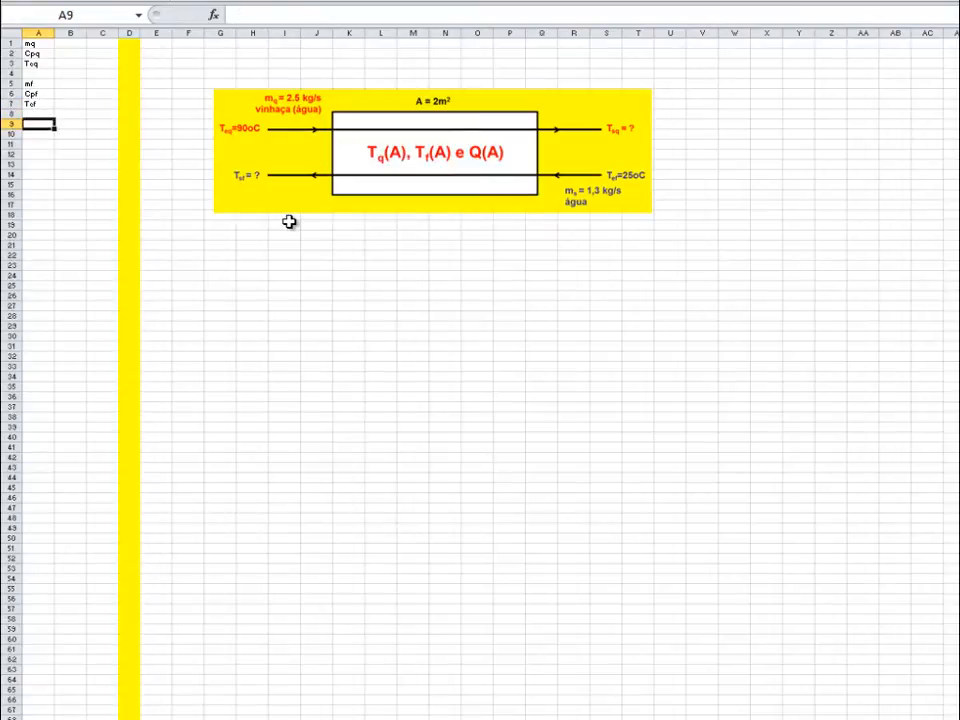
text(A)
key(Return)
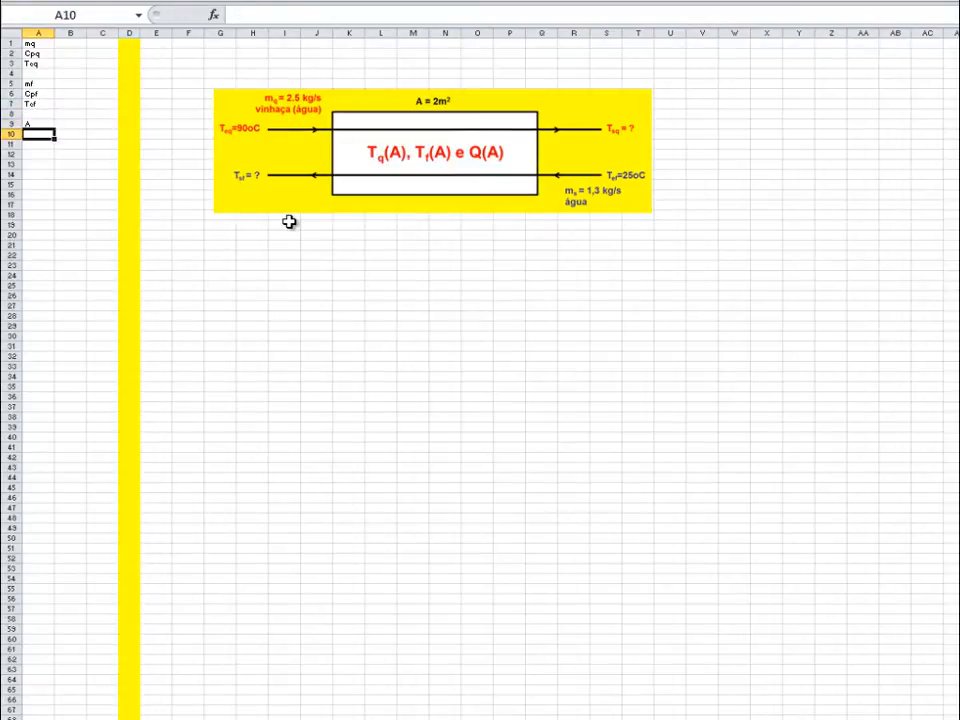
text(N)
key(Return)
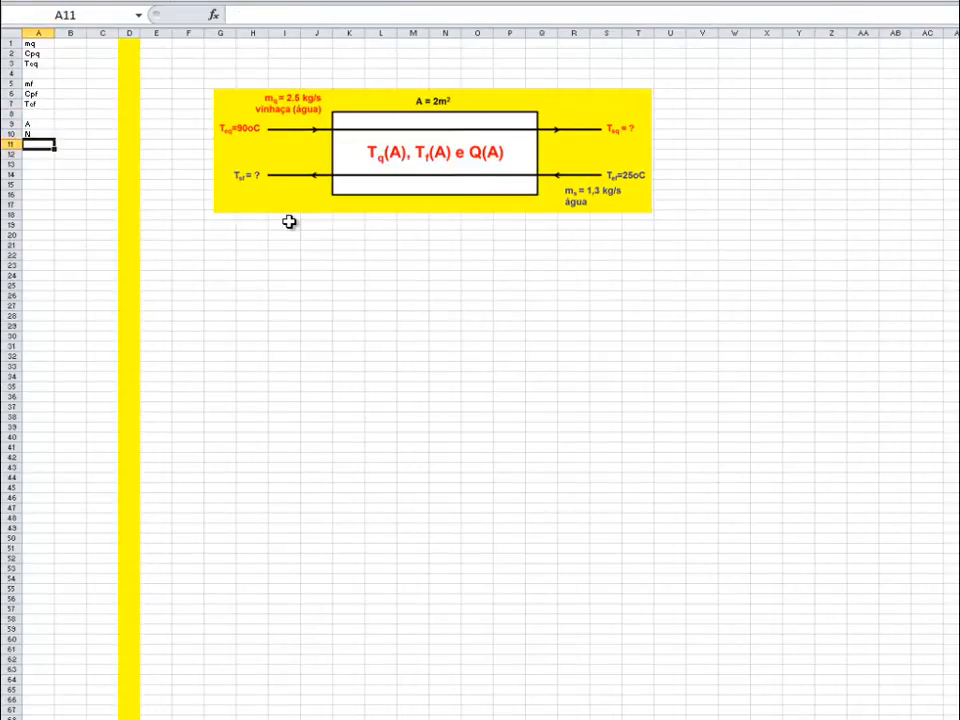
text(dA)
key(Return)
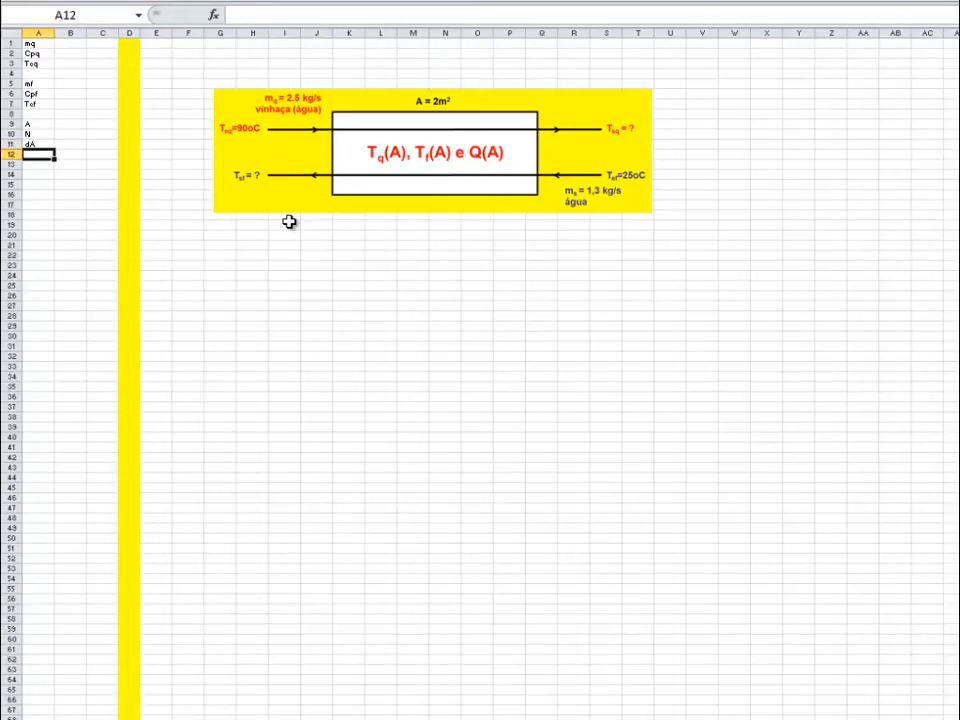
Step: Enter the hot-stream units kg/s, kJ/kg/K and oC in cells C1 to C3
key(Up)
key(Up)
key(Up)
key(Up)
key(Up)
key(Up)
key(Up)
key(Up)
key(Up)
key(Up)
key(Up)
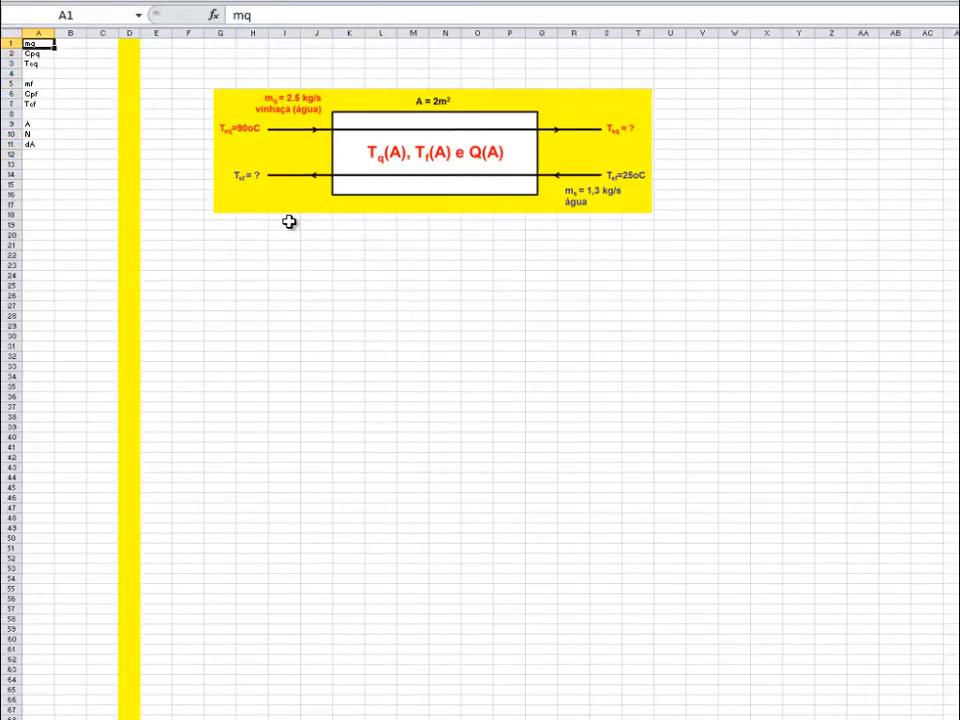
key(Right)
key(Right)
text(kg/s)
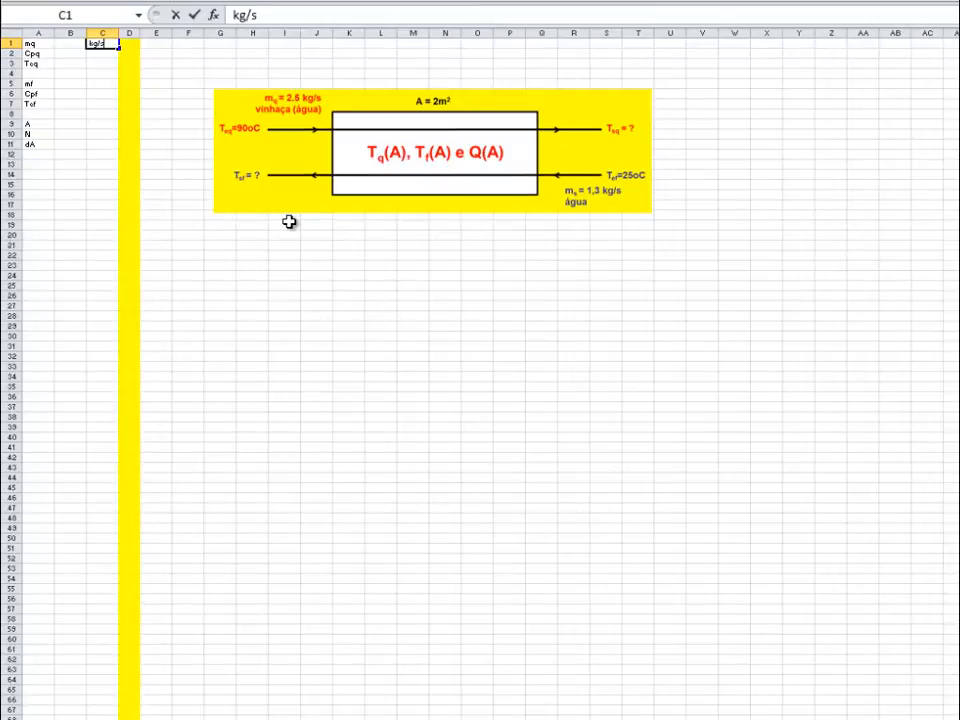
key(Return)
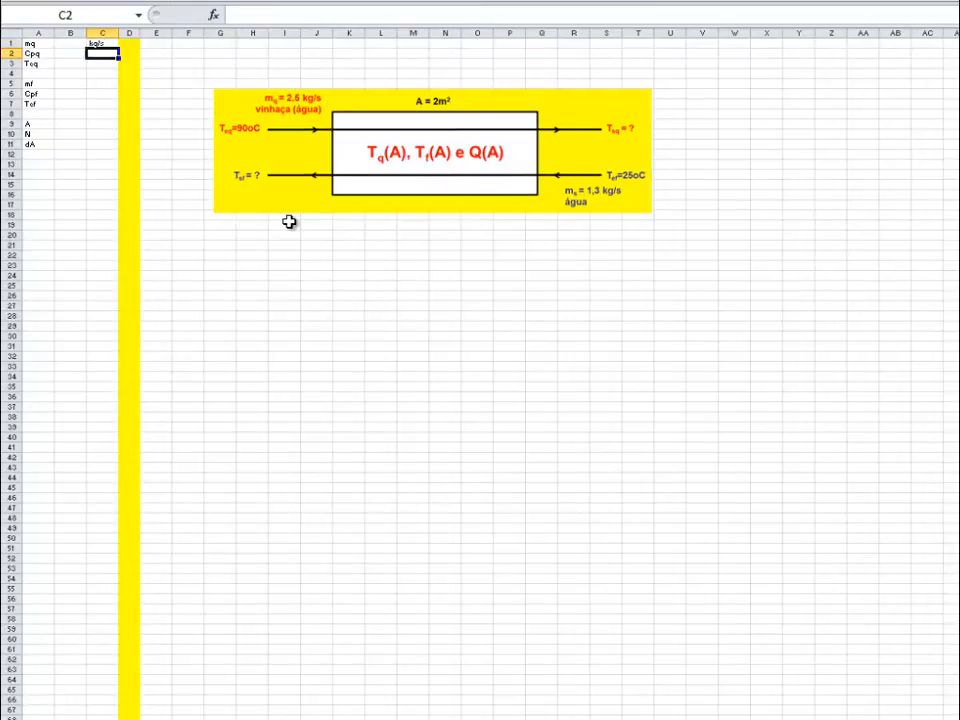
text(kJ/kg/K)
key(Return)
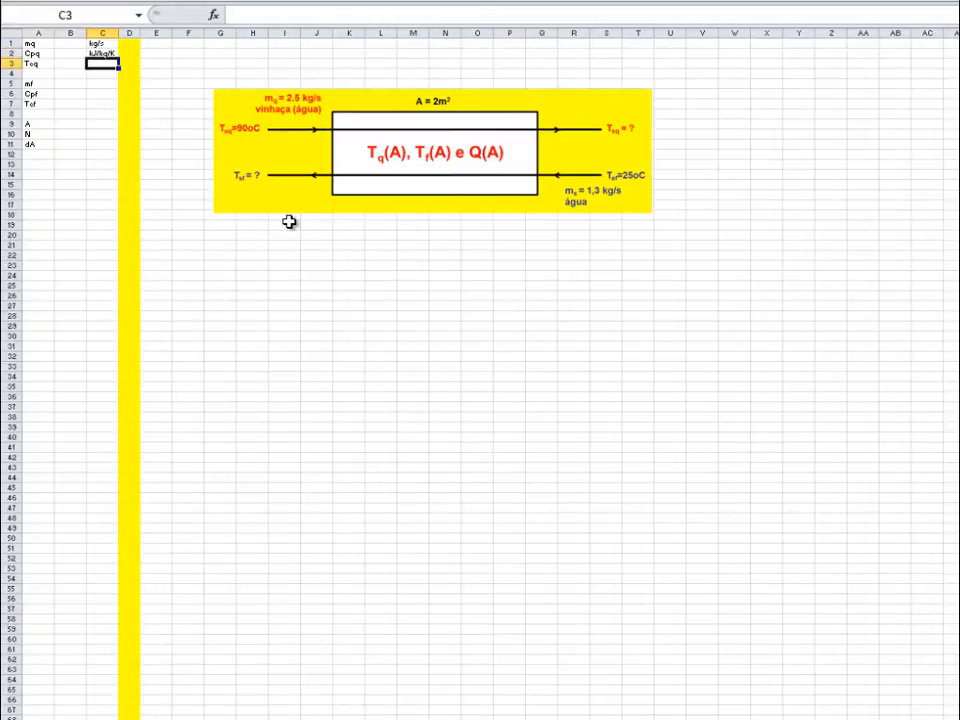
text(oC)
key(Return)
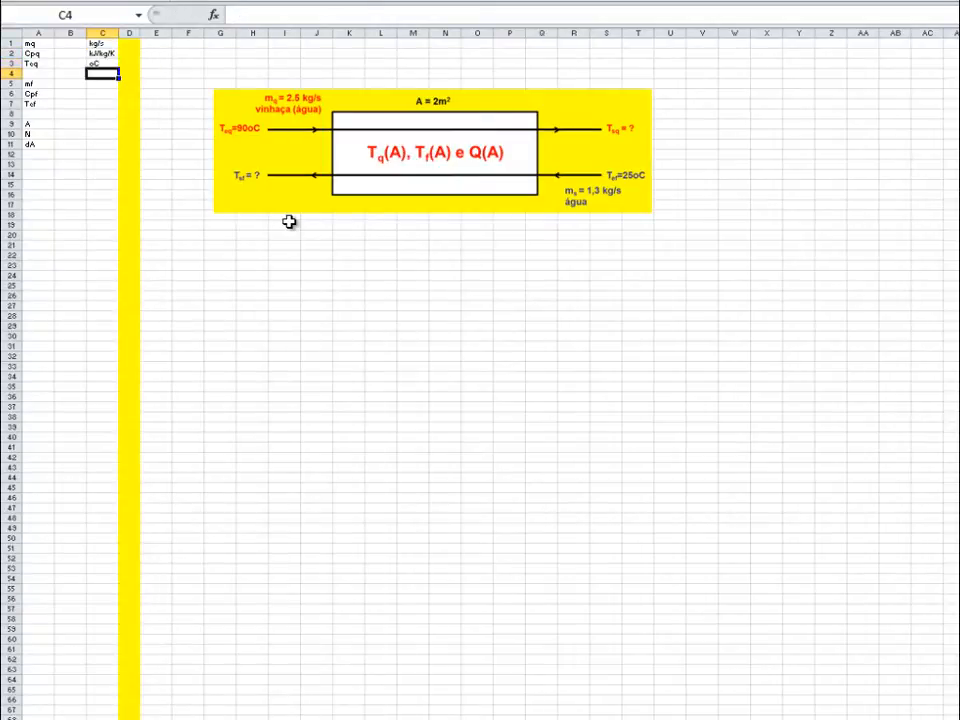
Step: Copy the units in C1:C3 to C5:C7 for the cold stream
key(Up)
key(Up)
key(Up)
key(shift+Down)
key(shift+Down)
key(ctrl+c)
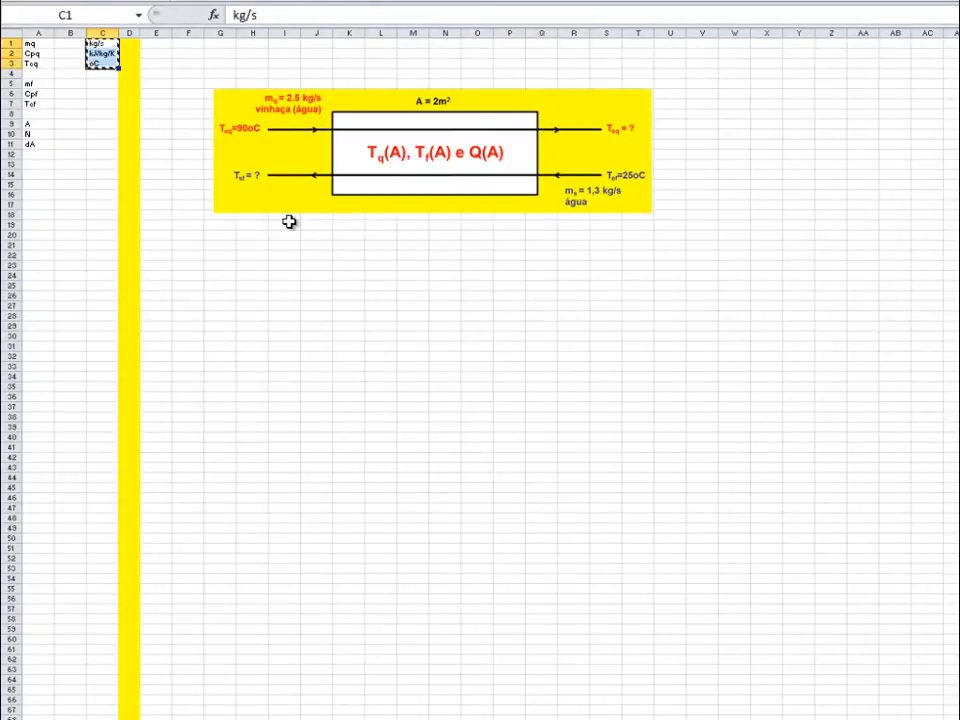
key(Down)
key(Down)
key(Down)
key(Down)
key(ctrl+v)
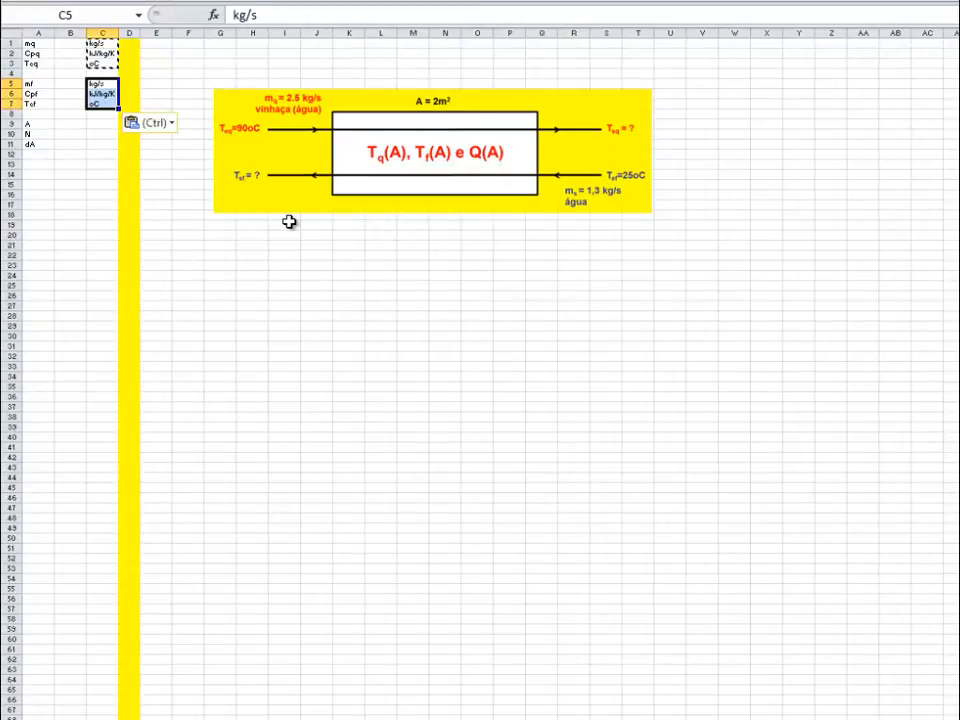
Step: Enter the units m2, adm and m2 for A, N and dA in cells C9 to C11
key(Down)
key(Down)
key(Down)
key(Down)
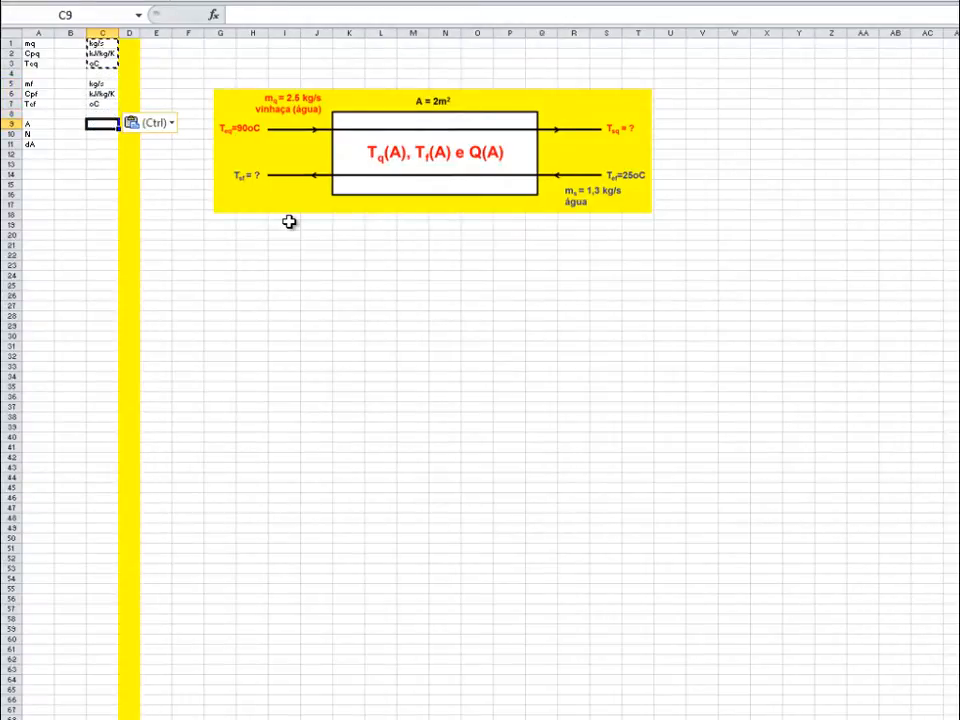
text(m2)
key(Return)
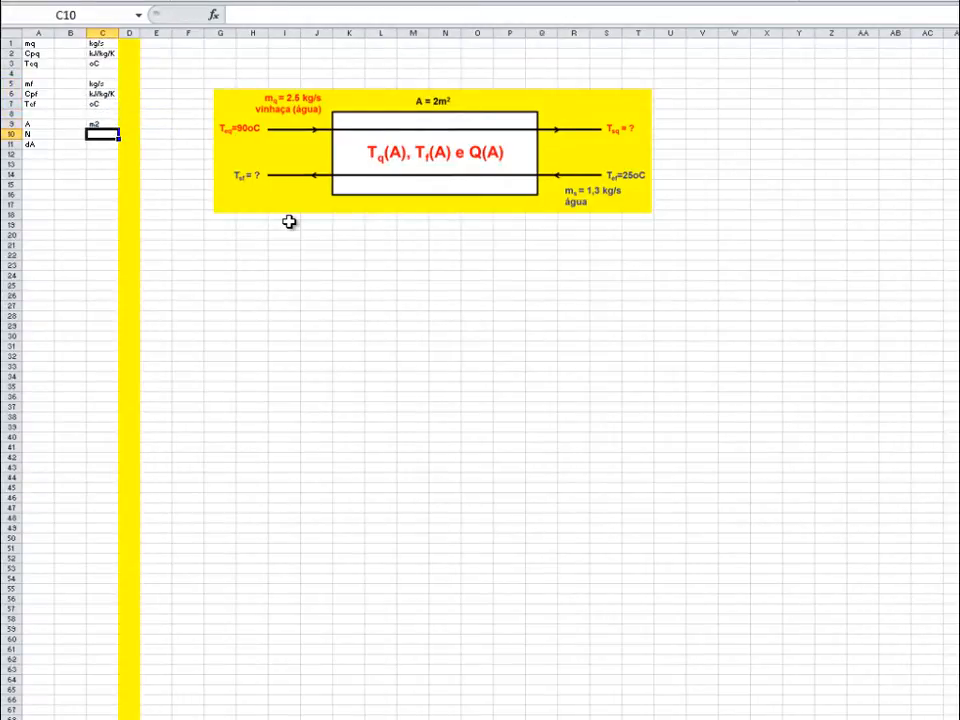
text(adm)
key(Return)
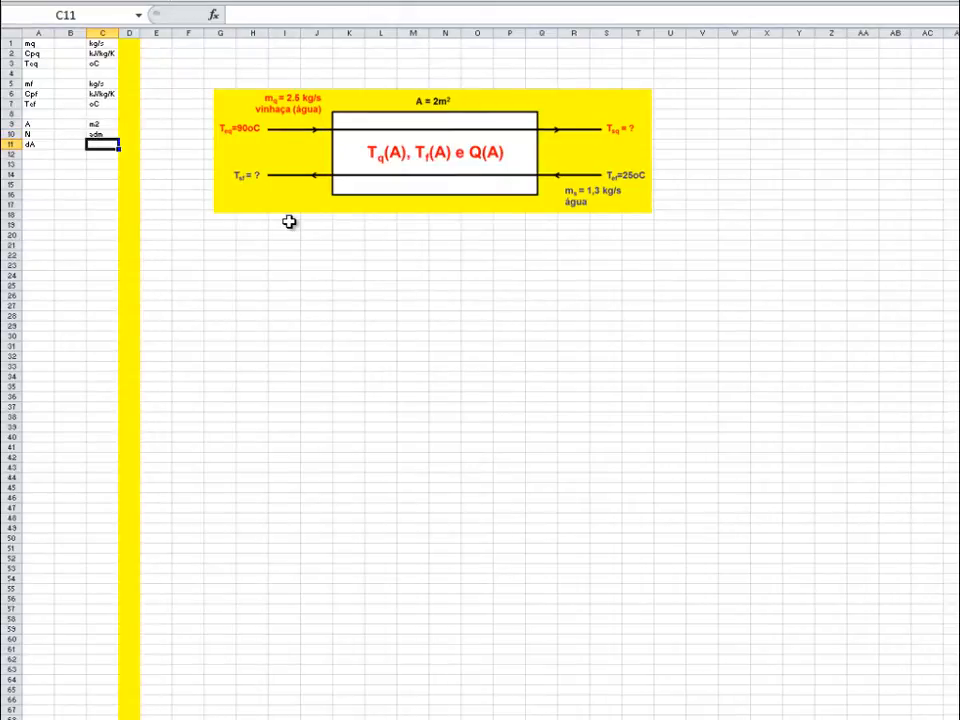
text(m2)
key(Return)
Step: Enter the hot-stream values 2,5 for mq, 4,19 for Cpq and 90 for Teq in cells B1 to B3
key(Up)
key(Up)
key(Up)
key(Up)
key(Up)
key(Up)
key(Up)
key(Up)
key(Up)
key(Up)
key(Up)
key(Left)
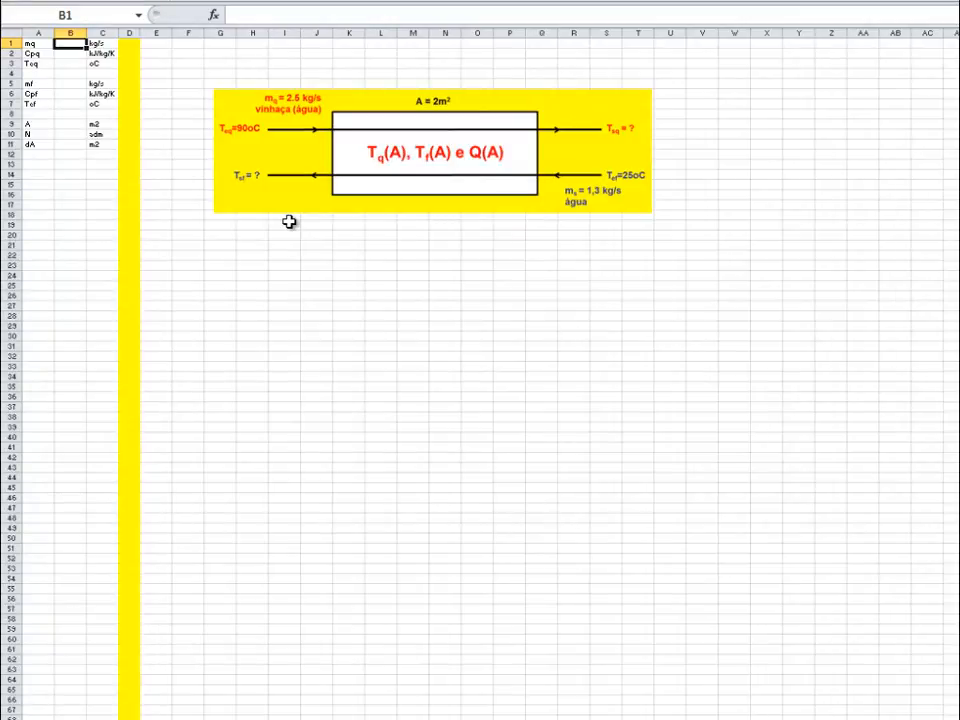
text(2,5)
key(Return)
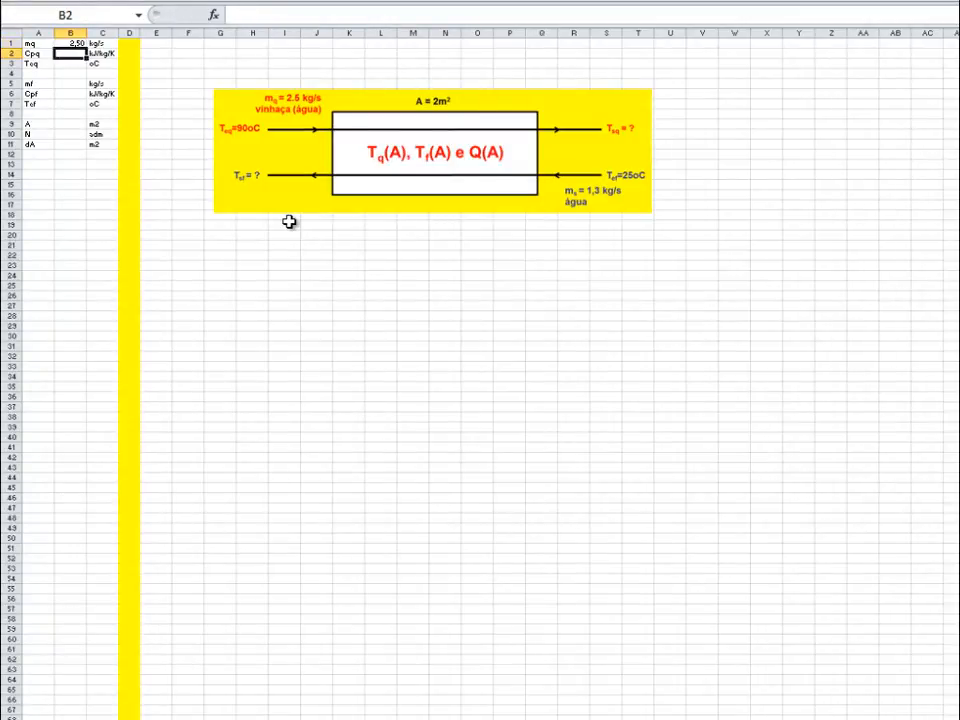
text(4,19)
key(Return)
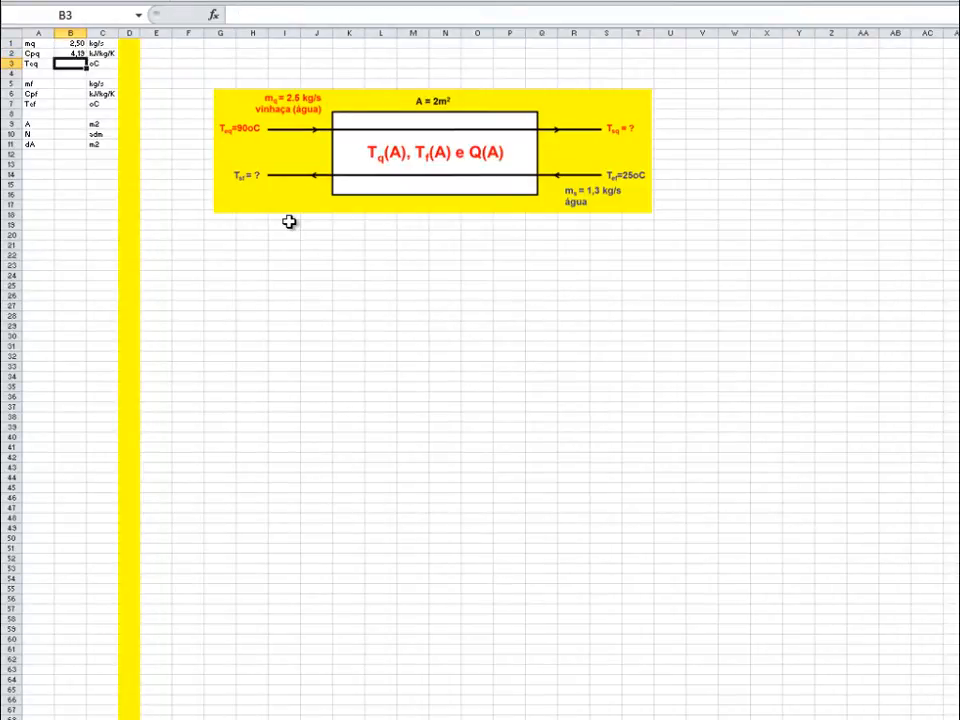
text(90)
key(Return)
Step: Enter the cold-stream values 1,3 for mf, 4,19 for Cpf and 25 for Tef in cells B5 to B7
key(Return)
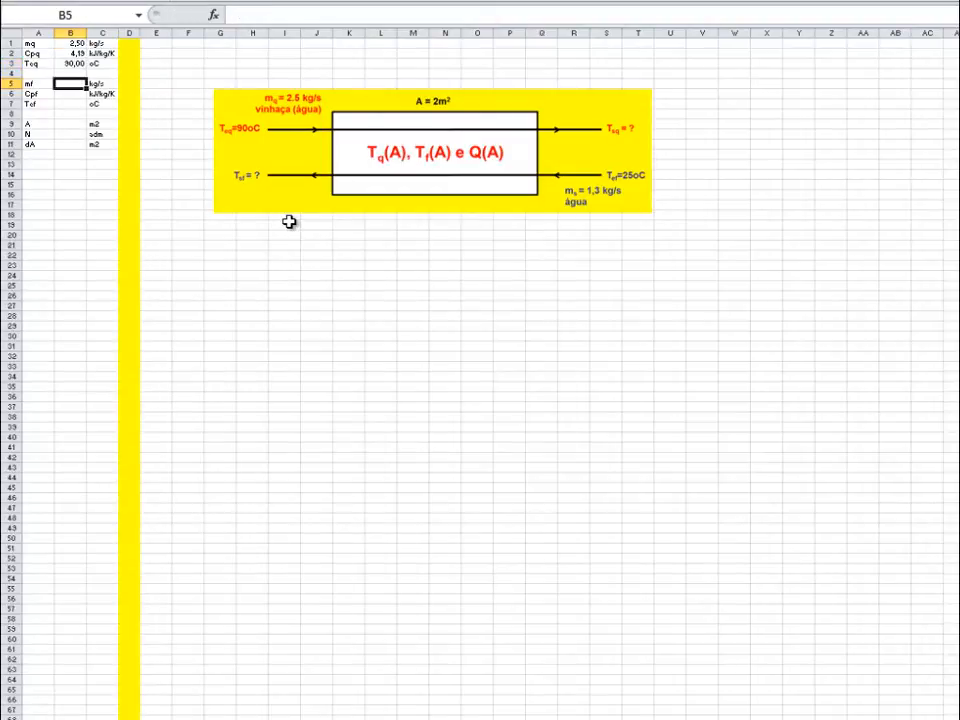
text(1,3)
key(Return)
text(4,19)
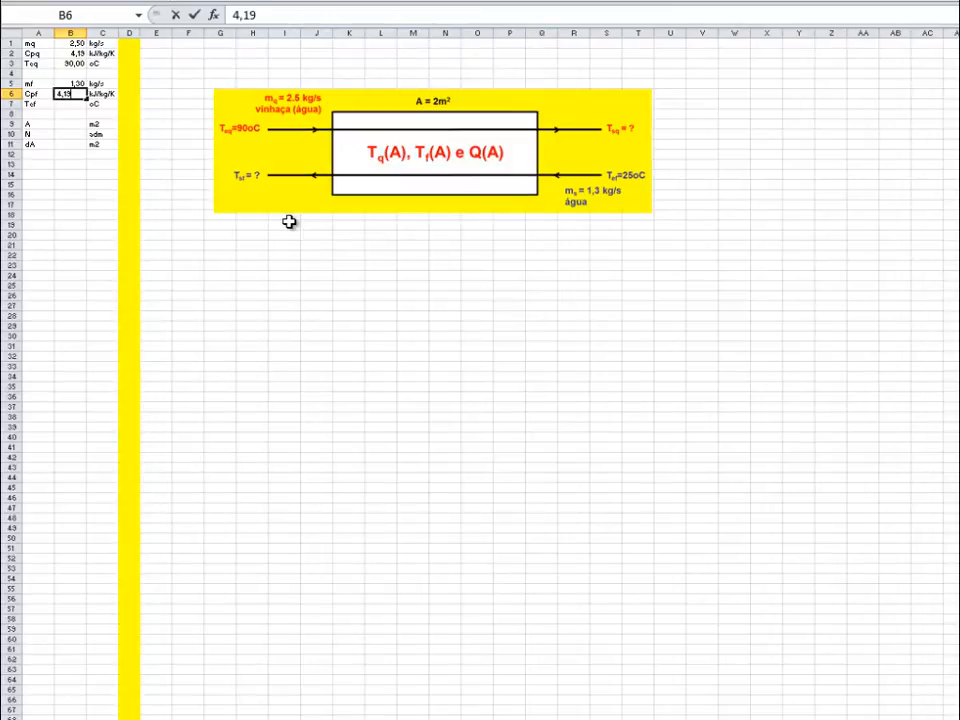
key(Return)
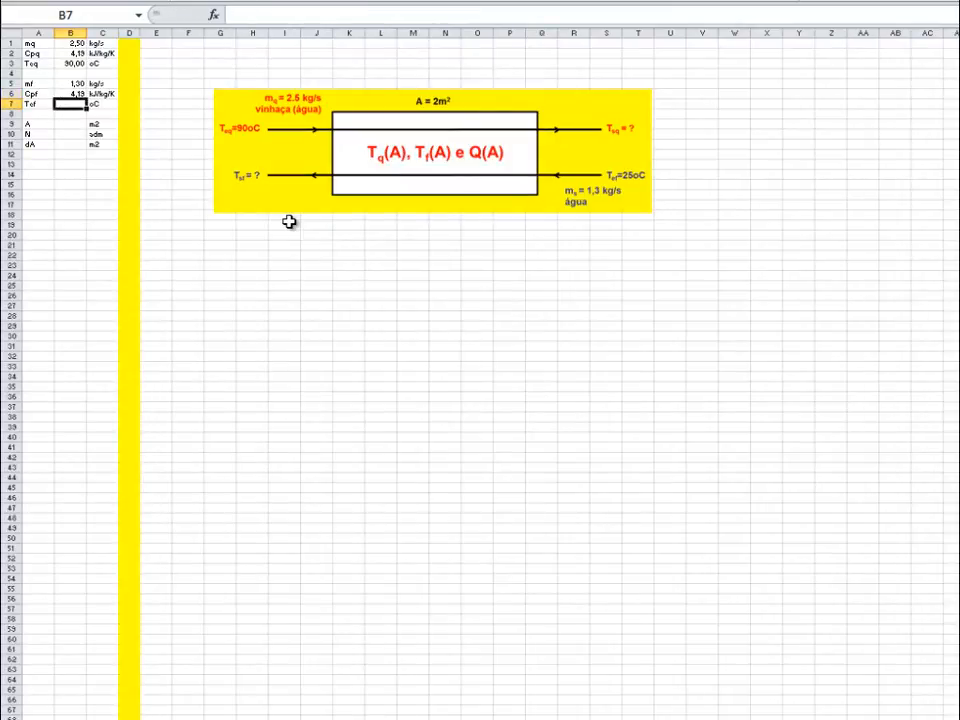
text(25)
key(Return)
Step: Set the area A to 2 in B9 and the number of divisions N to 15 in B10
key(Return)
text(2)
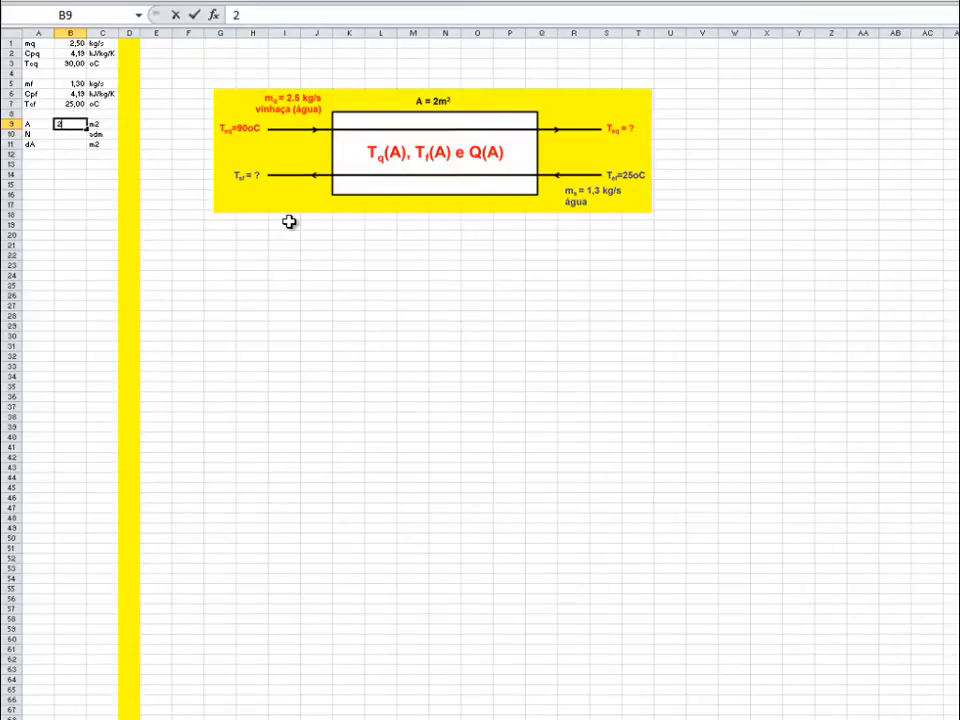
key(Return)
text(15)
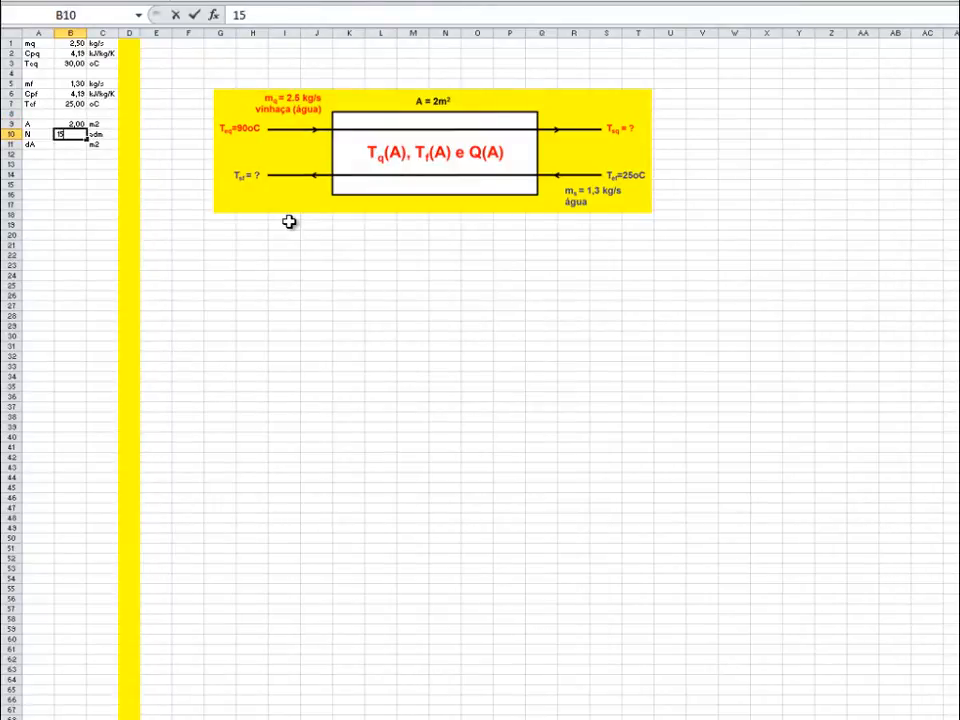
key(Return)
Step: Calculate dA in B11 by dividing the area in B9 by N in B10
text(=)
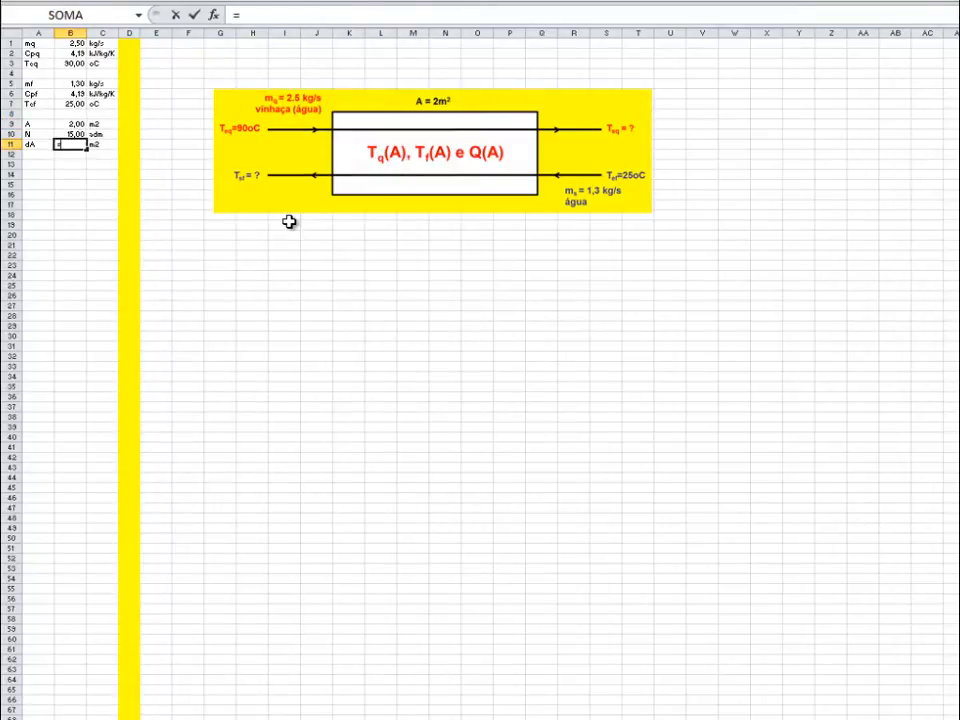
click(79, 125)
text(/)
click(72, 134)
key(Return)
Step: Define the name mq for cell B1
key(Up)
key(Up)
key(Up)
key(Up)
key(Up)
key(Up)
key(Up)
key(Up)
key(Up)
key(Up)
key(Up)
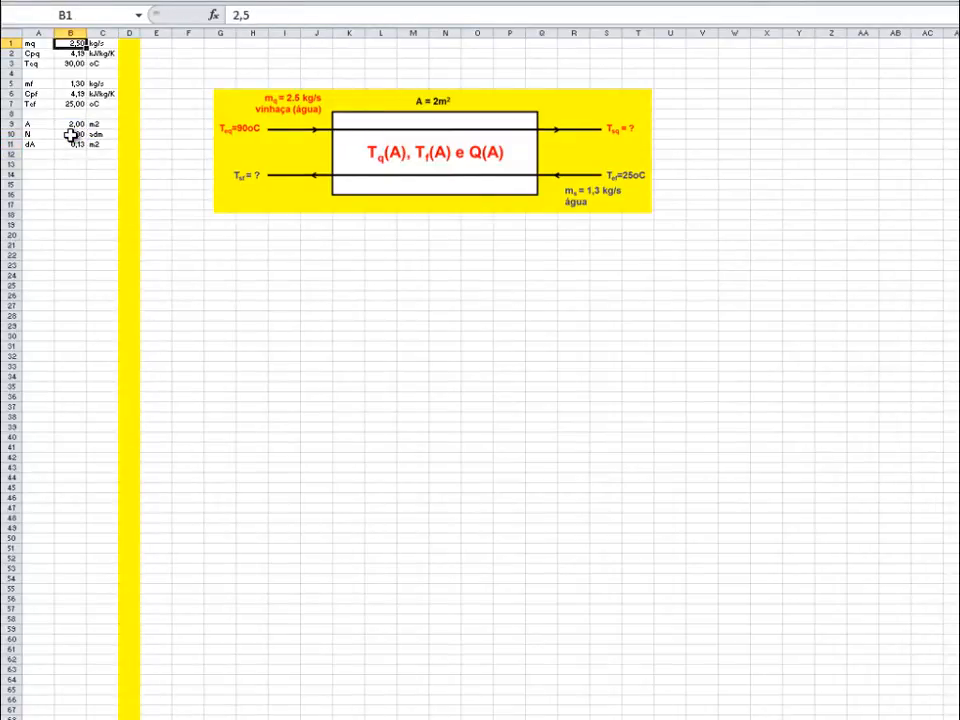
click(101, 16)
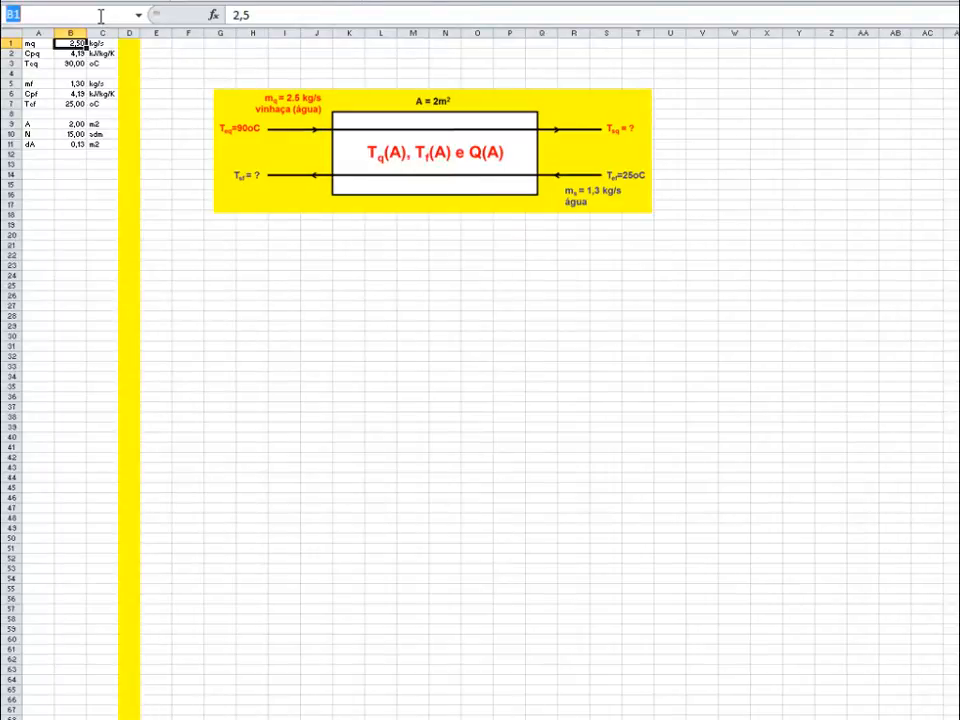
text(mq)
key(Return)
key(Return)
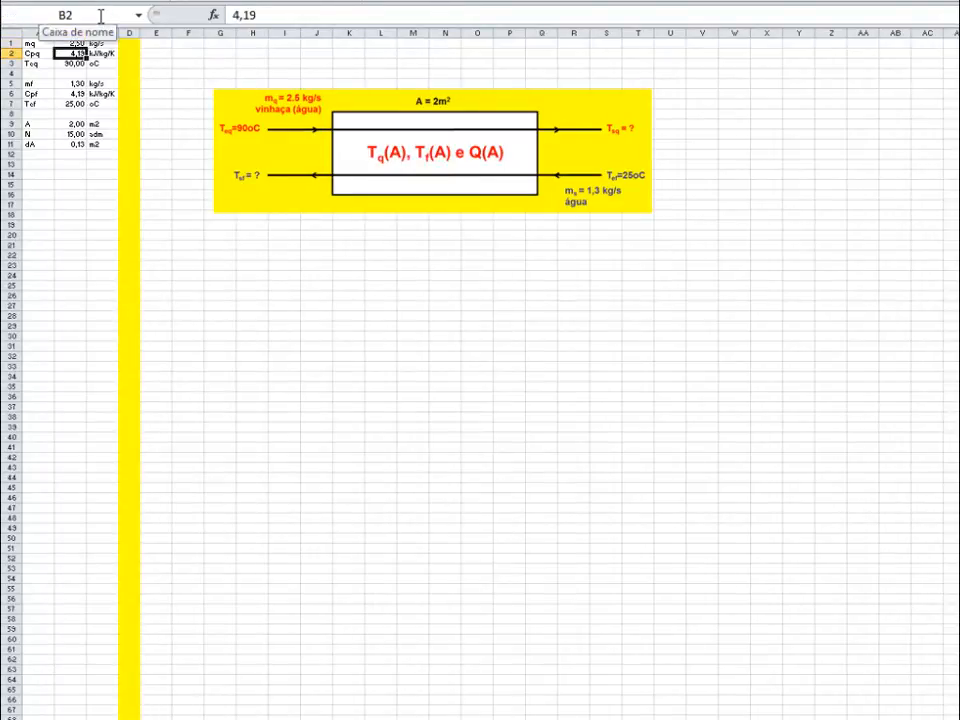
Step: Define the names Cpq for cell B2 and Teq for cell B3
click(101, 16)
text(Cpq)
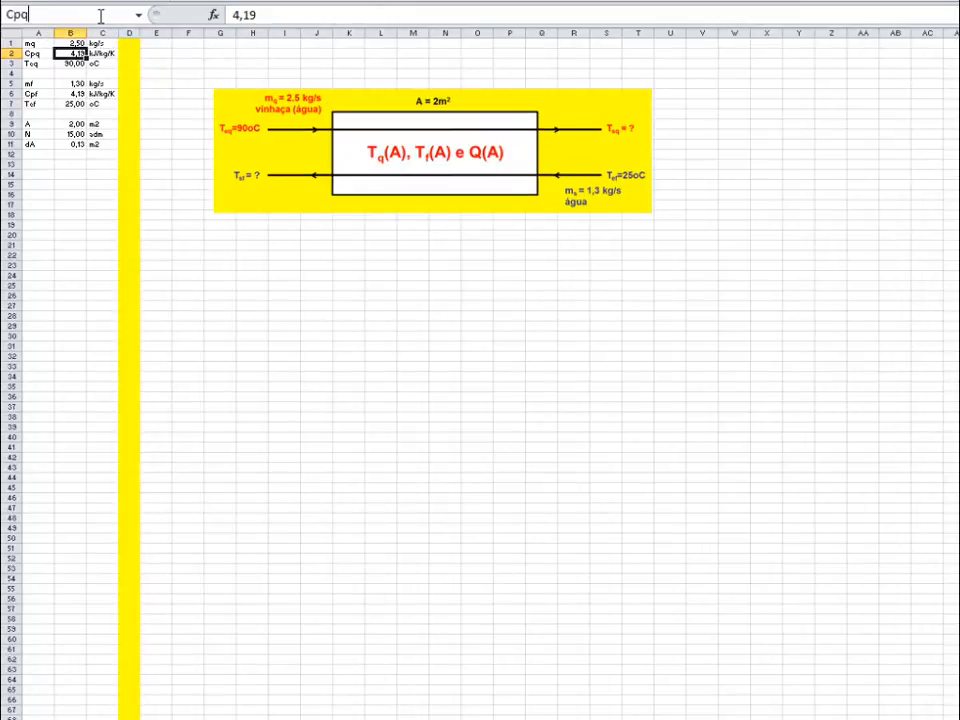
key(Return)
click(101, 16)
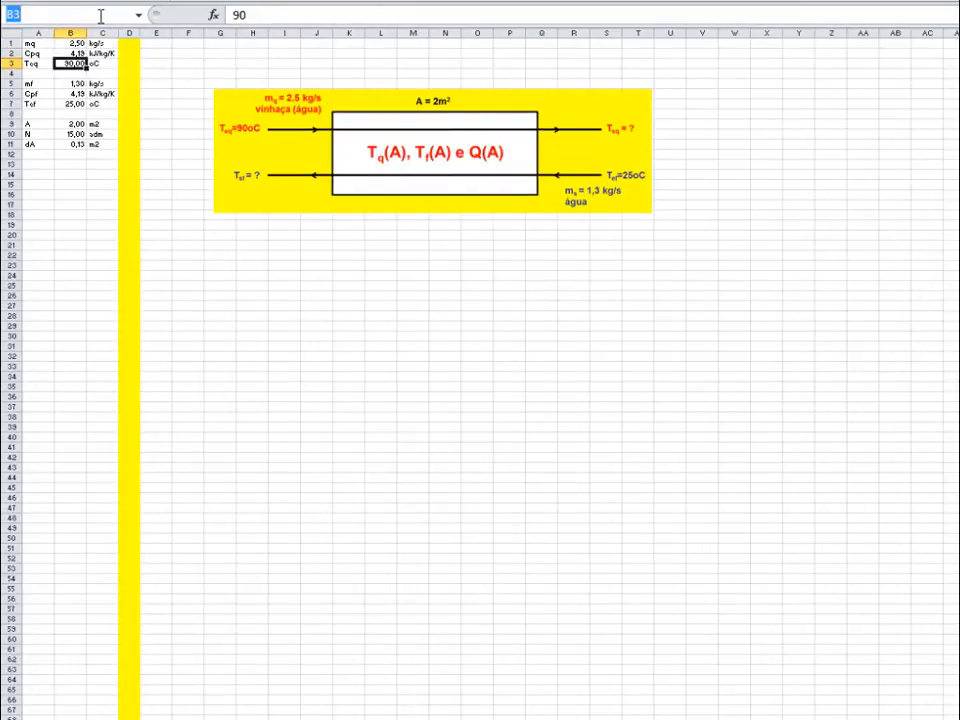
text(Teq)
key(Return)
key(Return)
key(Return)
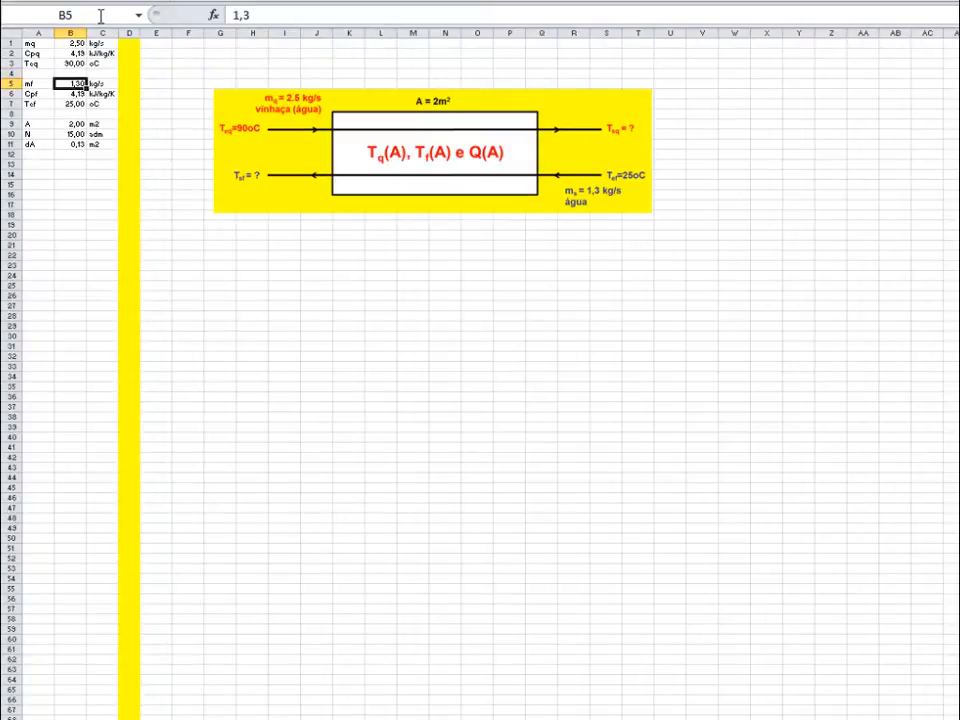
Step: Define the names mf for cell B5 and Cpf for cell B6
click(101, 16)
text(mf)
key(Return)
key(Return)
click(101, 16)
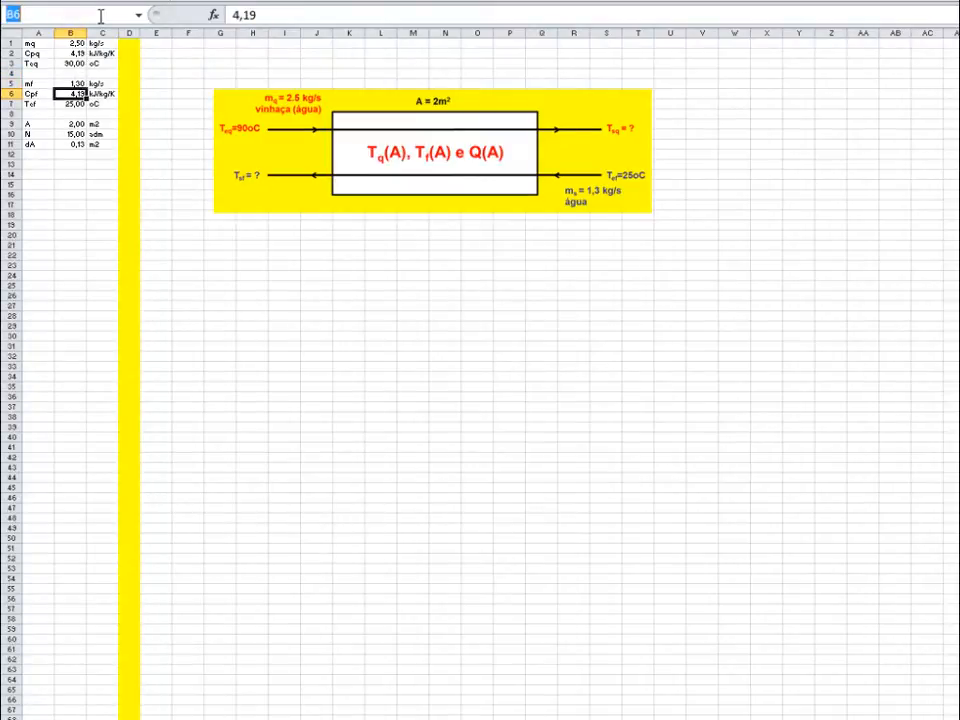
text(Cpf)
key(Return)
key(Return)
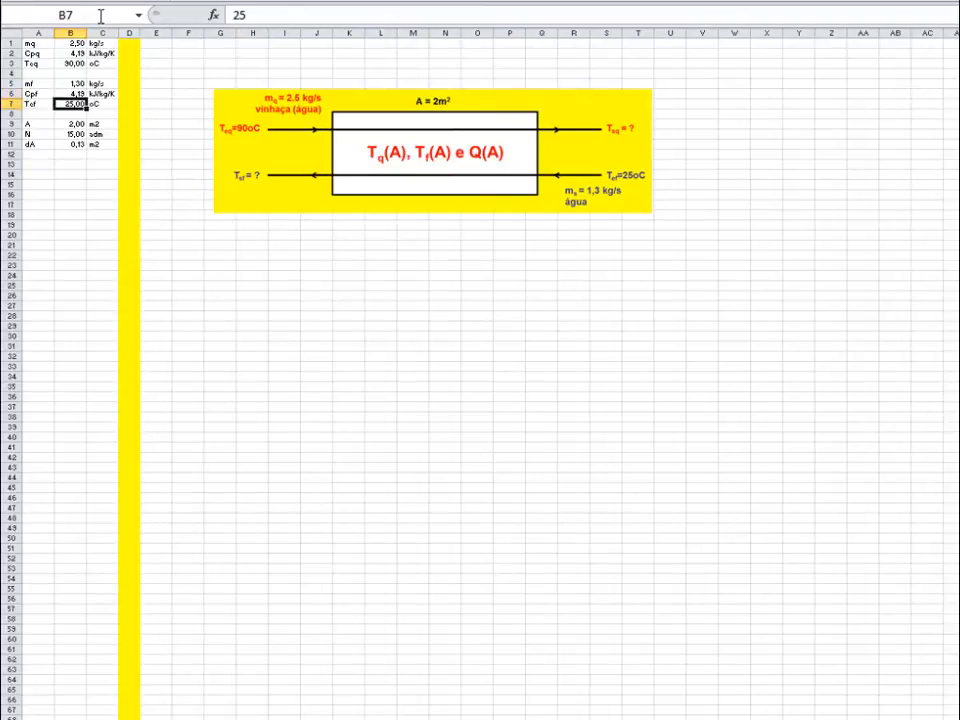
Step: Define the name Tef for cell B7
click(101, 16)
text(Tcf)
key(Return)
key(Return)
key(Return)
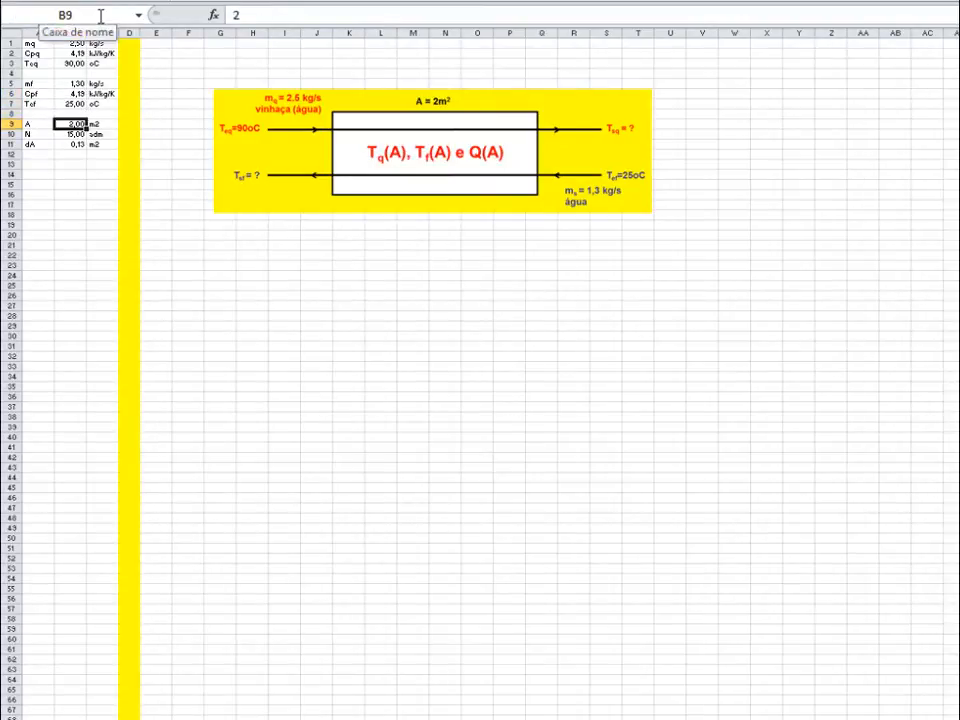
Step: Define the names A for cell B9 and N for cell B10
click(101, 16)
text(A)
key(Return)
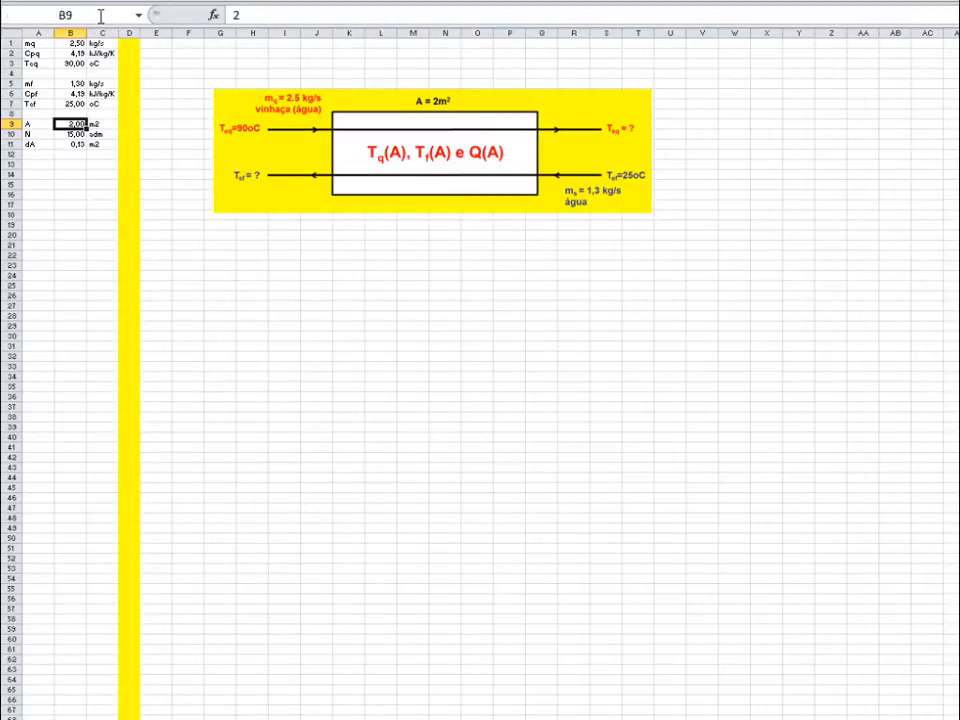
key(Return)
click(101, 16)
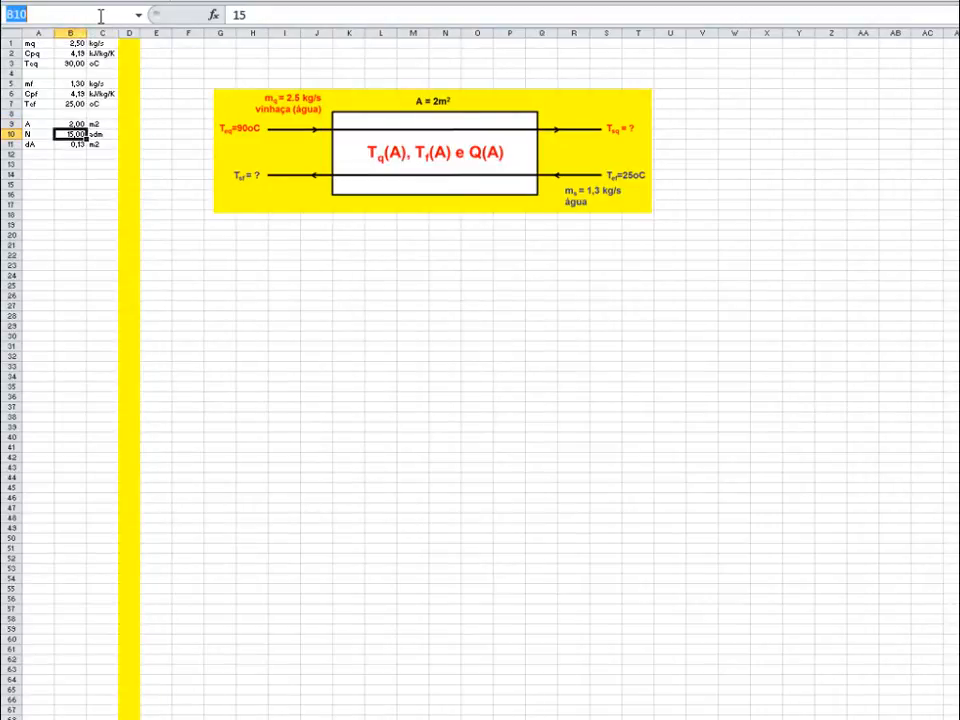
text(N)
key(Return)
key(Return)
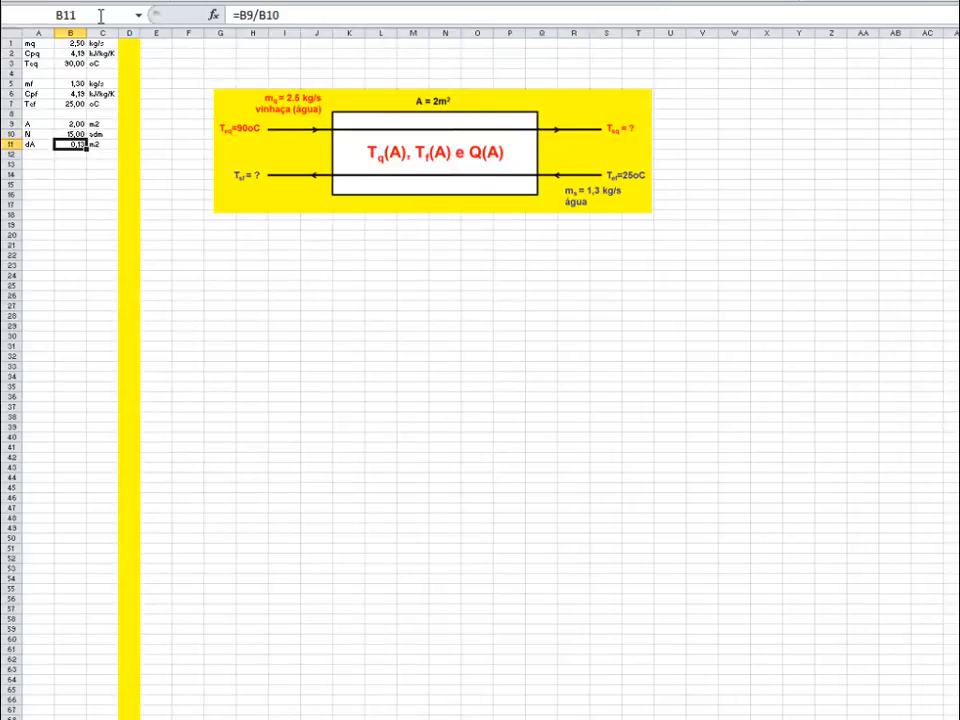
Step: Define the name dA for cell B11
click(101, 16)
text(dA)
key(Return)
Step: Check the names assigned to the parameter cells from B1 through B11
key(Up)
key(Up)
key(Up)
key(Up)
key(Up)
key(Up)
key(Up)
key(Up)
key(Up)
key(Up)
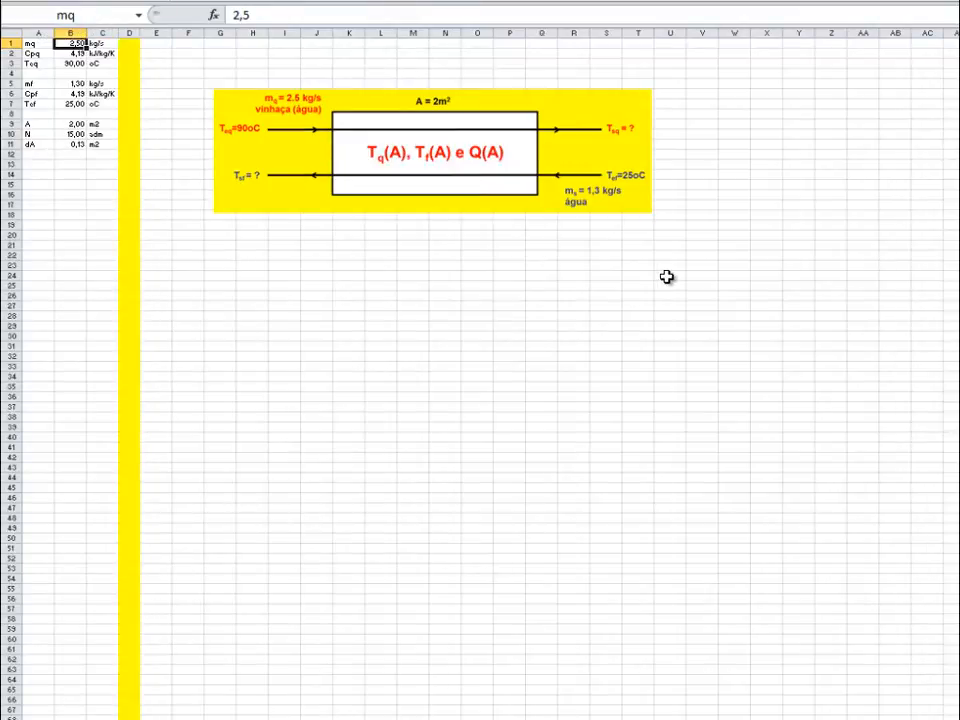
key(Down)
key(Down)
key(Down)
key(Down)
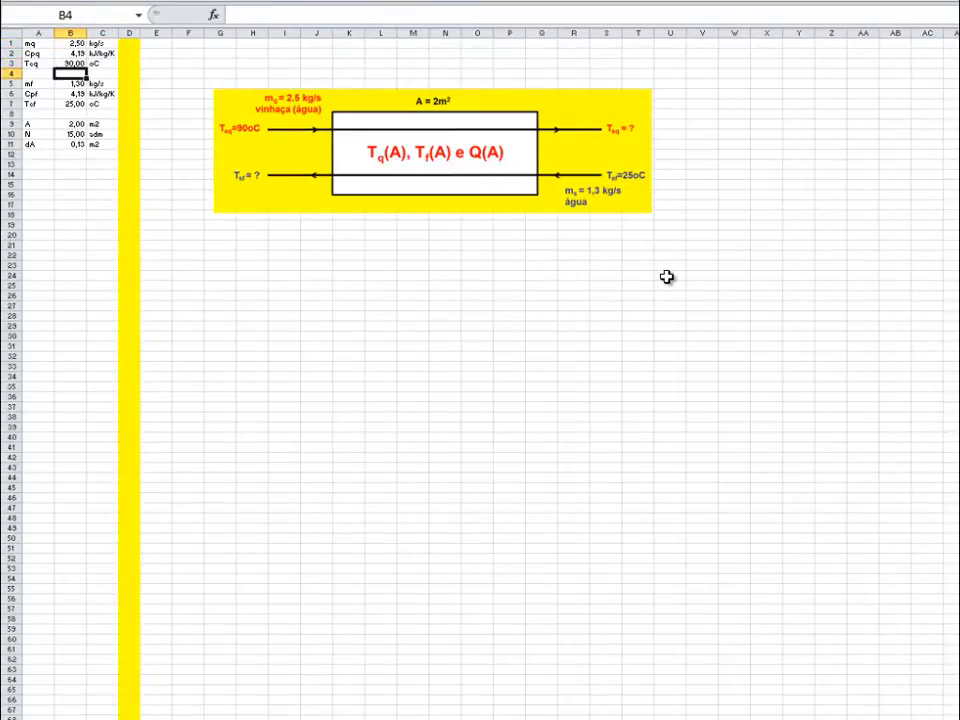
key(Down)
key(Down)
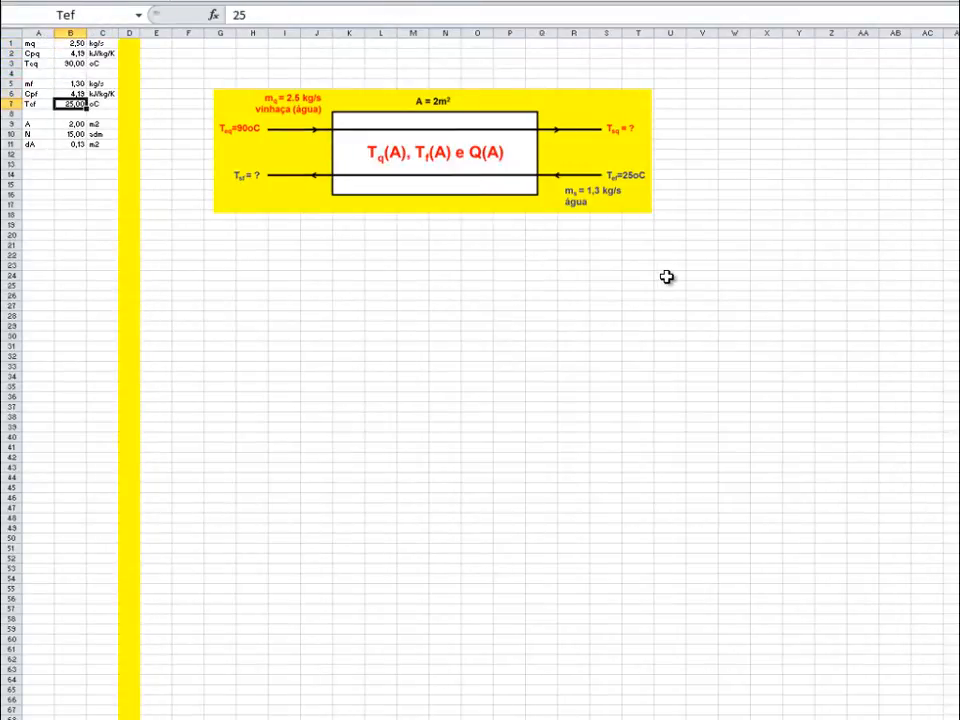
key(Down)
key(Down)
key(Down)
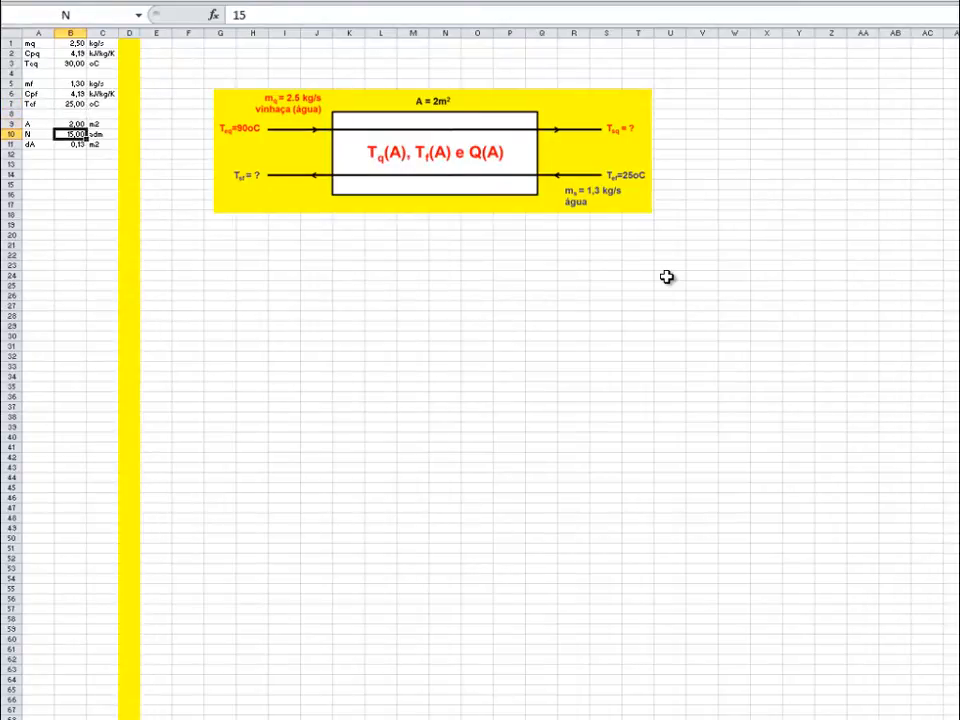
key(Down)
key(Up)
key(Up)
key(Up)
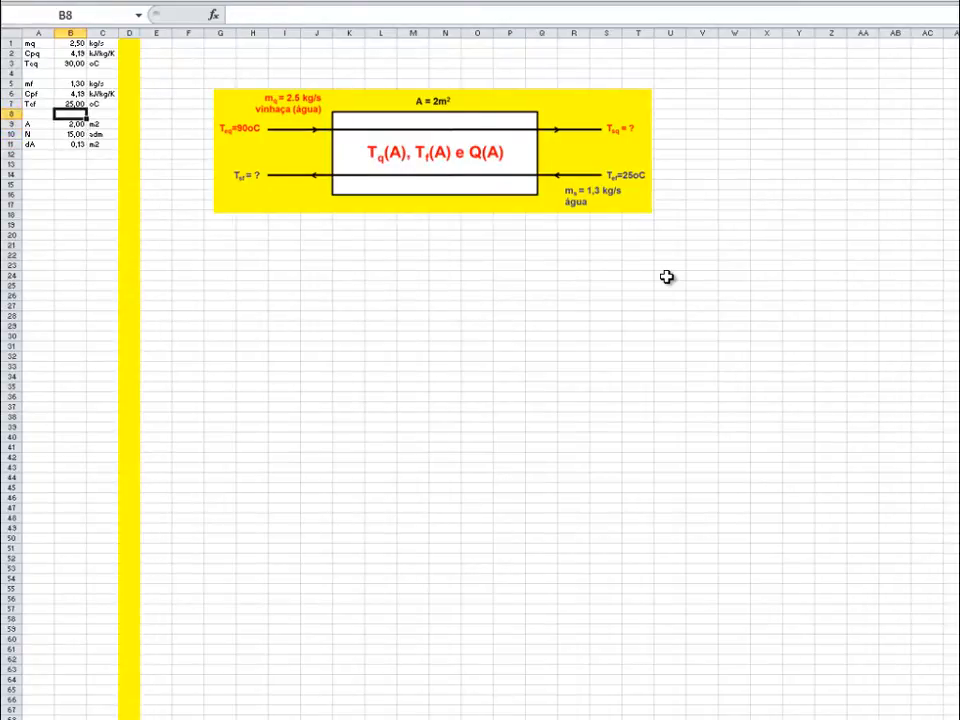
Step: Move the heat exchanger diagram away from the area beside the input parameters
drag(486, 181, 957, 480)
click(520, 103)
Step: Enter the headers n in E1 and A in F1, and centre row 1 from column E onward
click(155, 43)
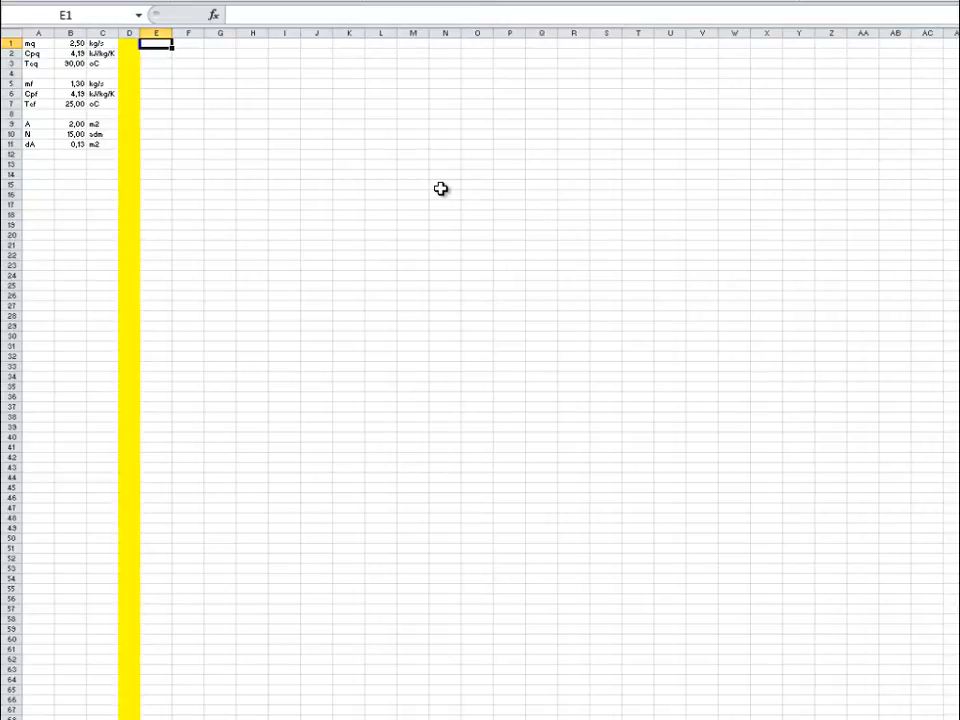
text(n)
key(Right)
text(A)
key(Return)
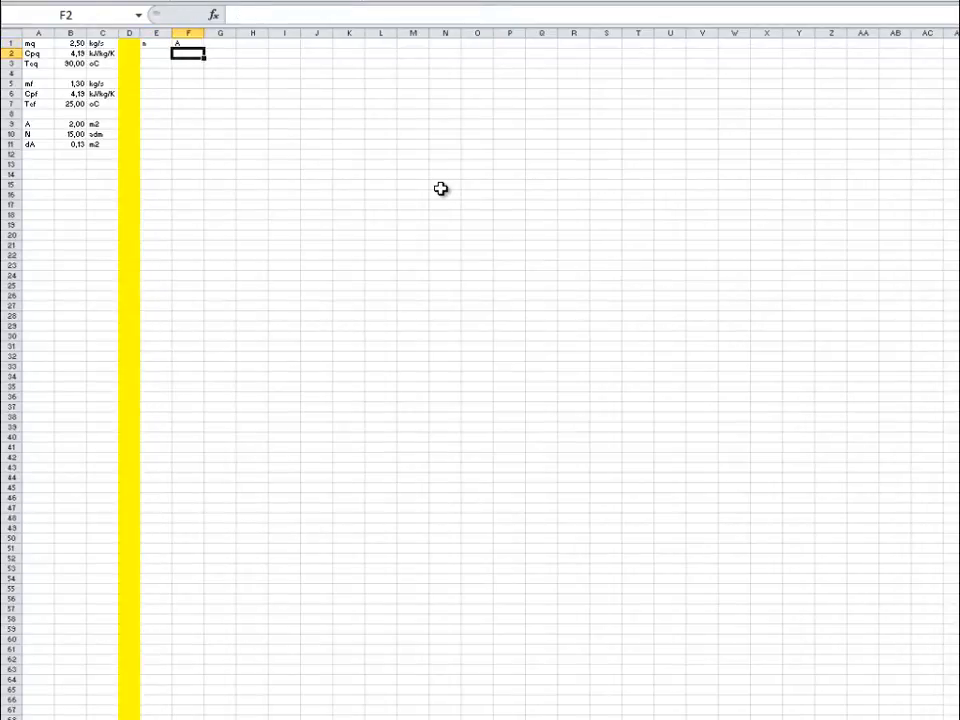
drag(148, 45, 958, 40)
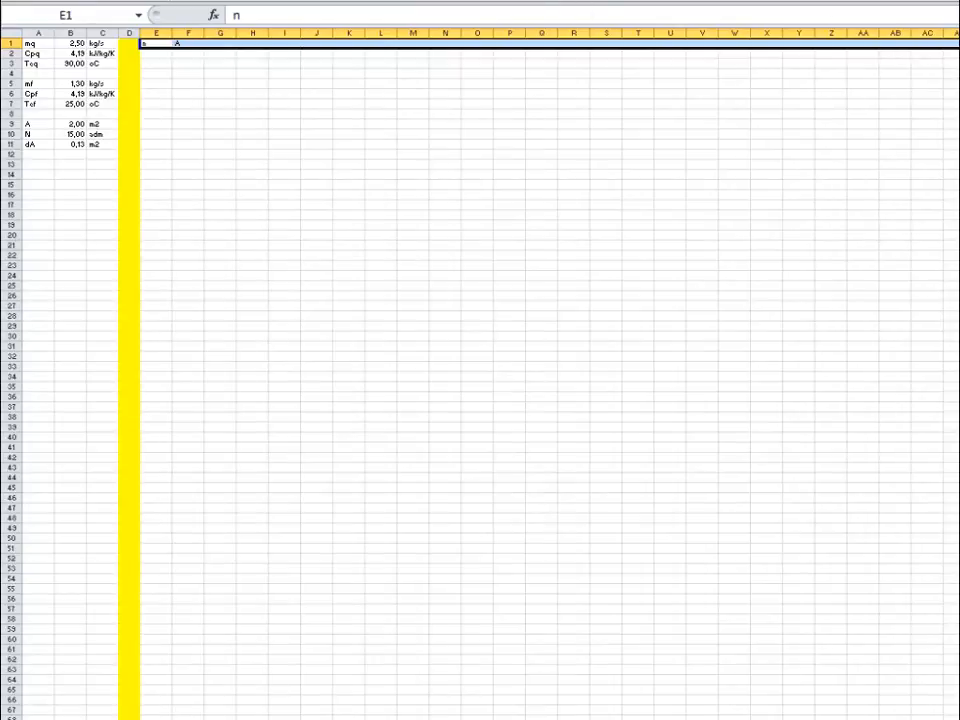
click(378, 114)
Step: Fill E2:E17 with the series 0 to 15 in steps of 1
click(155, 53)
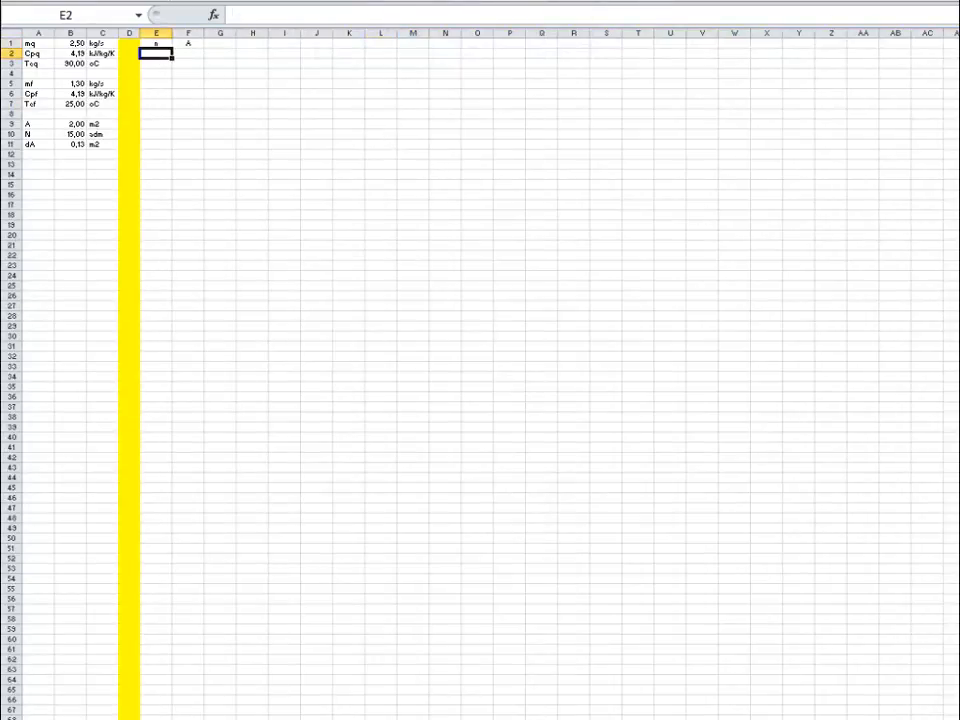
text(0)
key(Return)
text(1)
key(Return)
drag(161, 53, 161, 210)
click(349, 265)
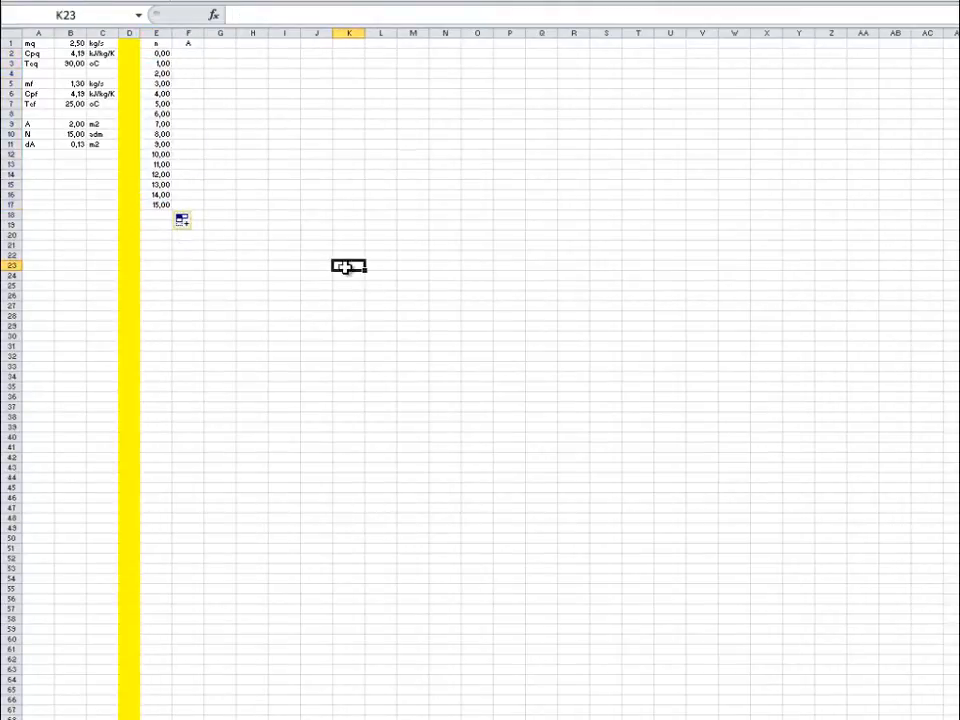
Step: Calculate the area in F2 as E2 multiplied by dA and copy the formula down to F17
click(188, 53)
text(=)
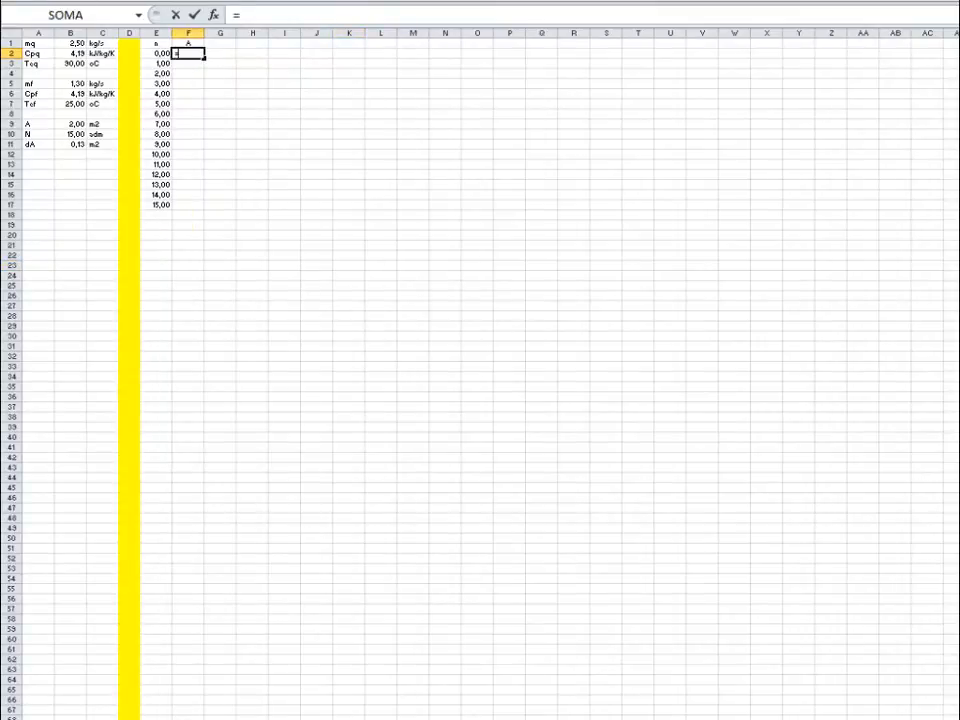
click(159, 55)
text(*dA)
key(Return)
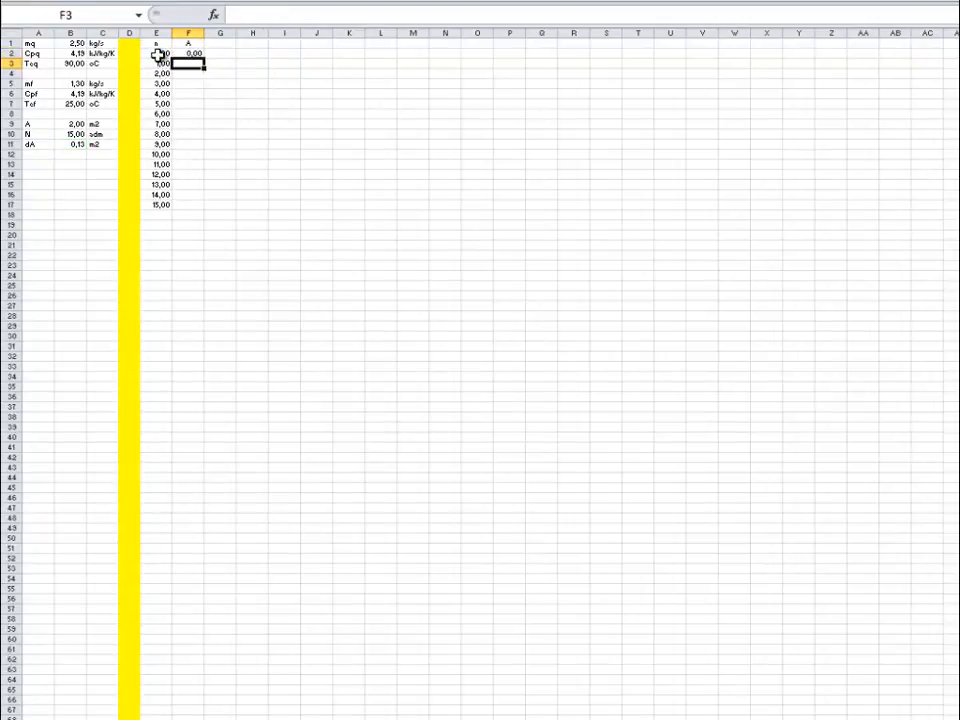
click(188, 53)
drag(203, 60, 193, 212)
click(405, 327)
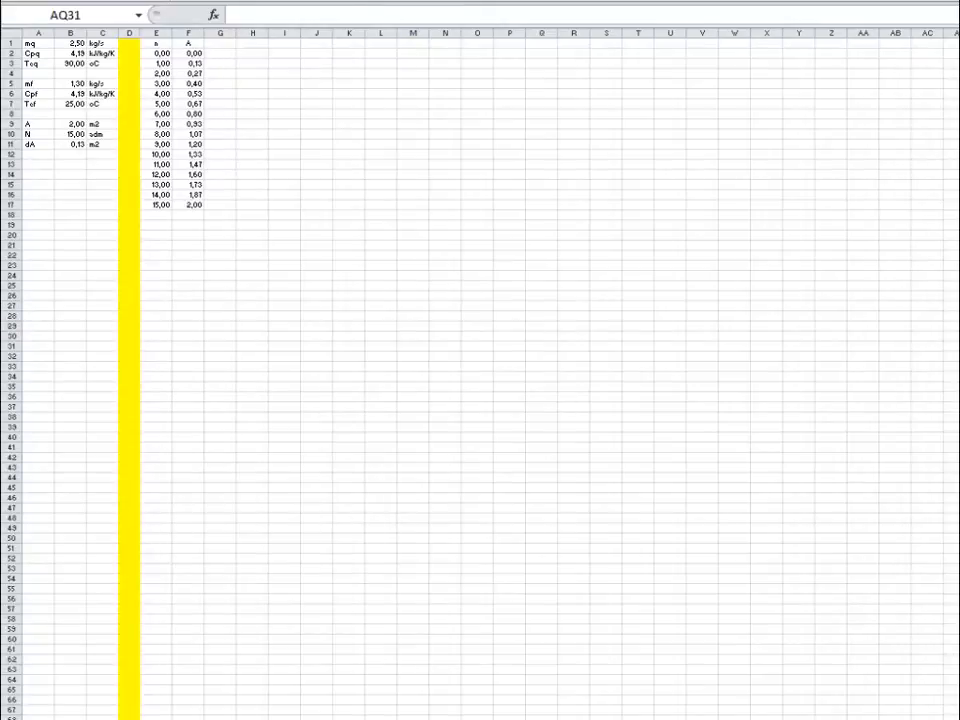
click(509, 316)
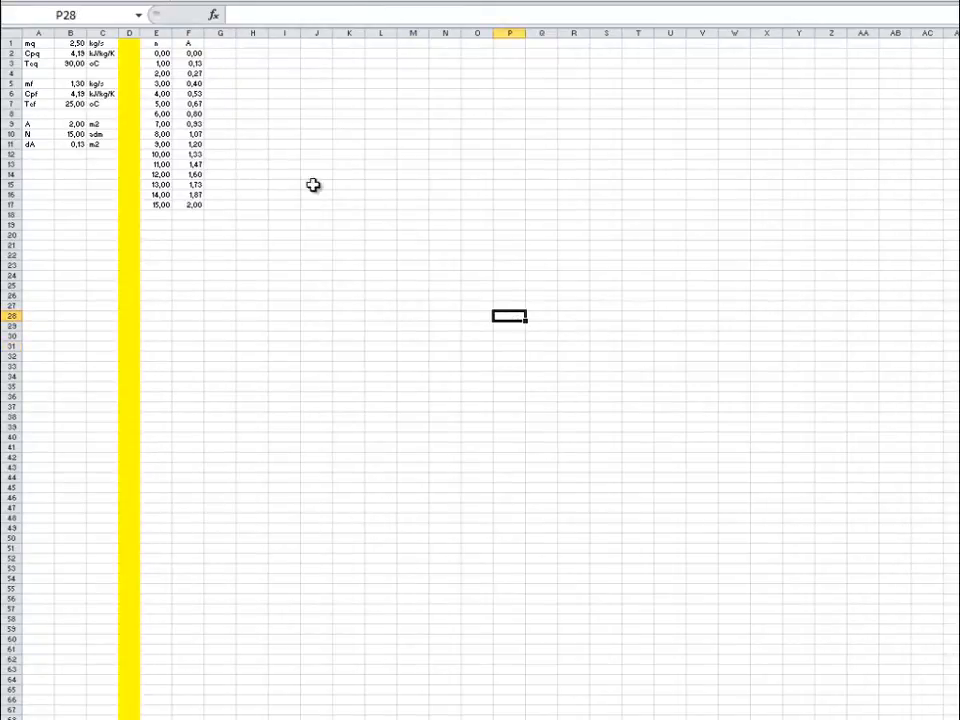
Step: Enter the headers Tq, Tf, U, a, b, c and d in cells G1 through M1
click(218, 43)
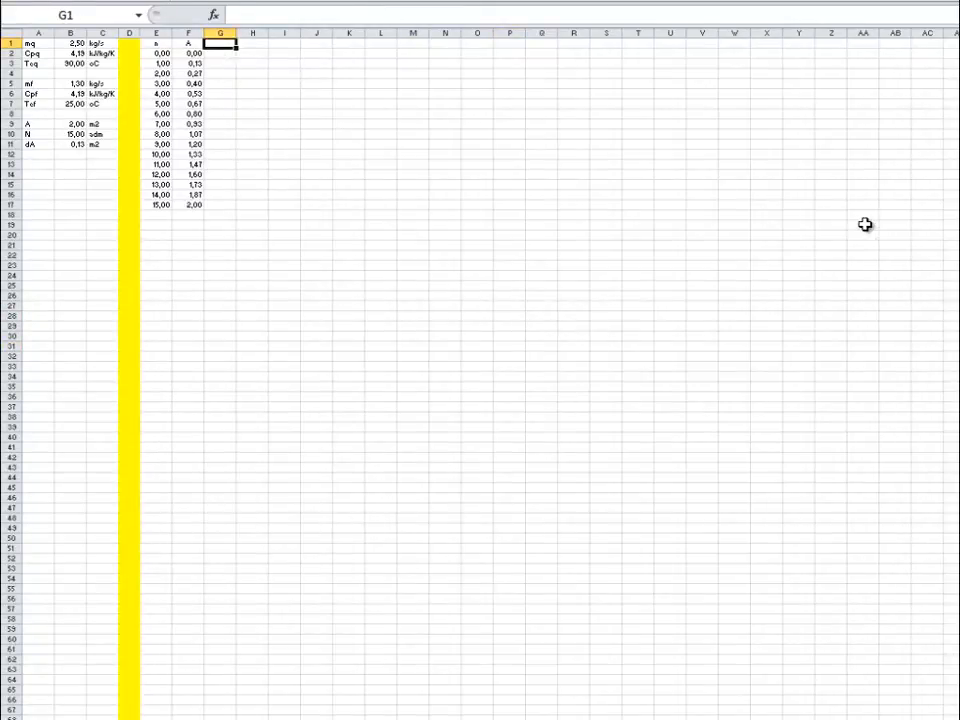
text(Tq)
key(Tab)
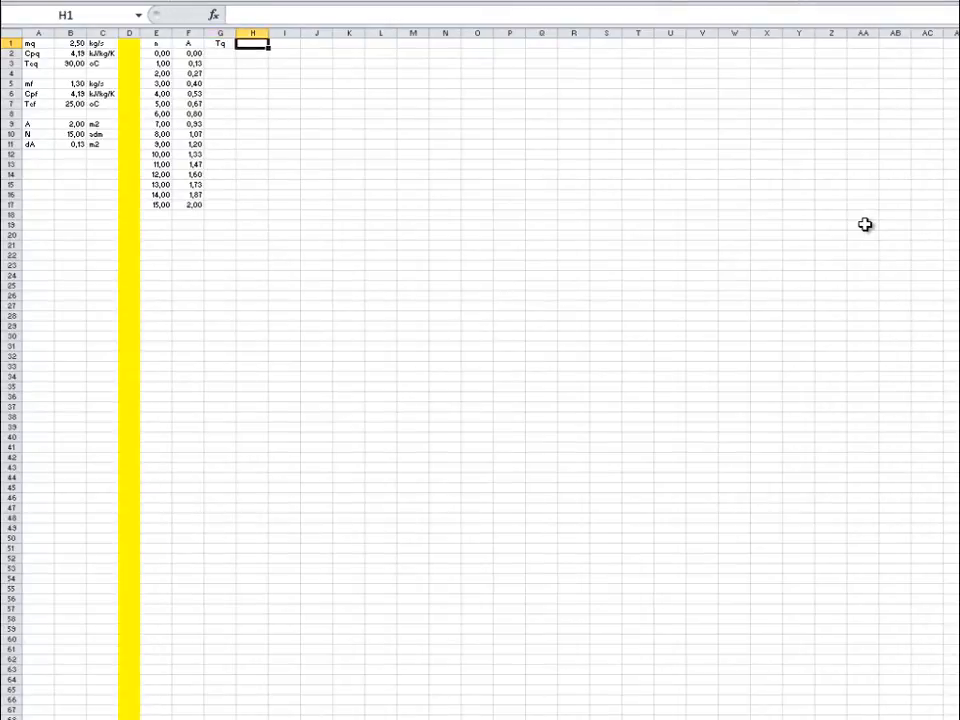
text(Tf)
key(Tab)
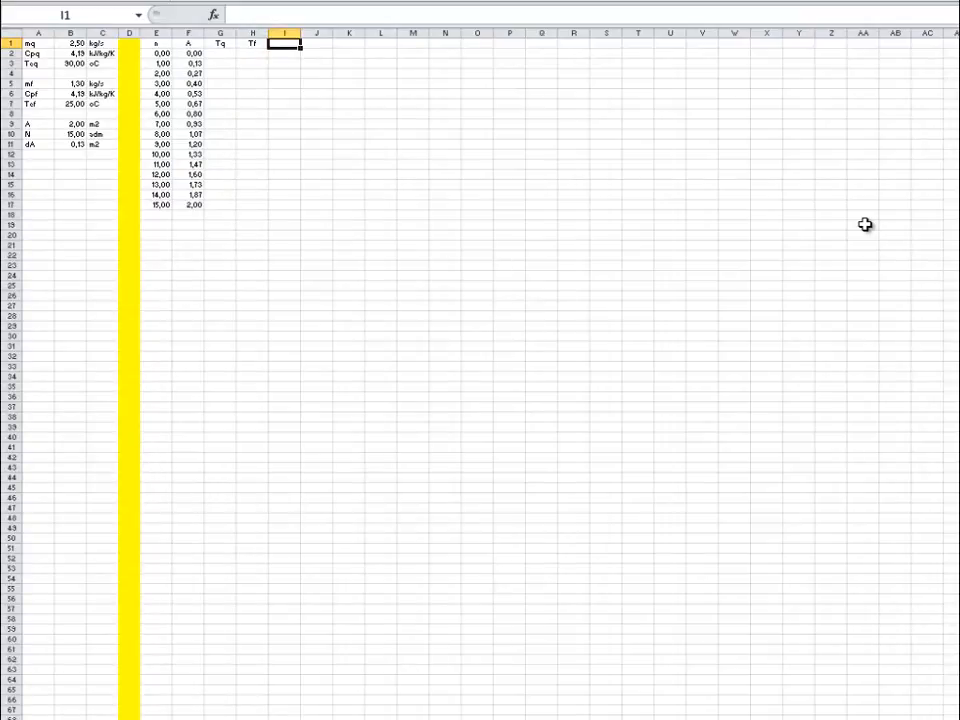
text(U)
key(Tab)
text(s)
key(Tab)
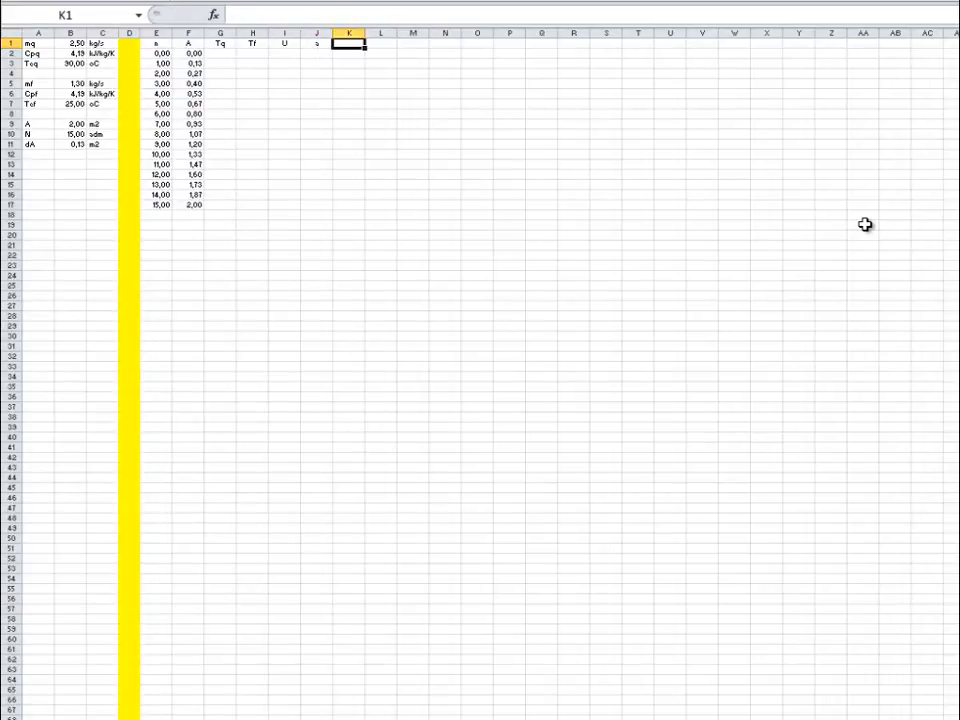
text(b)
key(Tab)
text(c)
key(Tab)
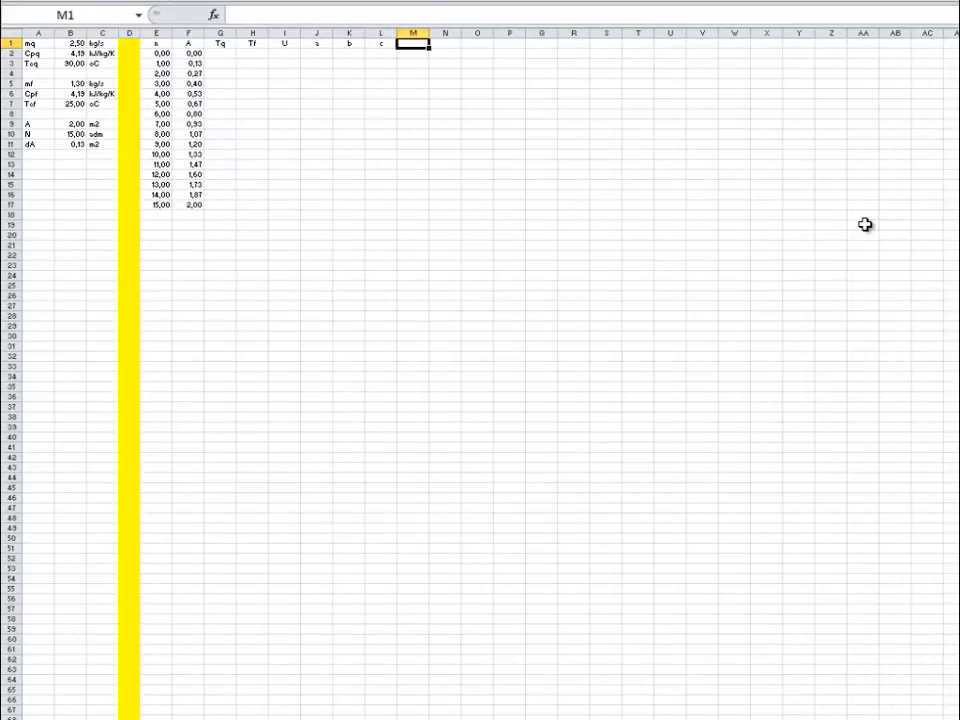
text(d)
key(Return)
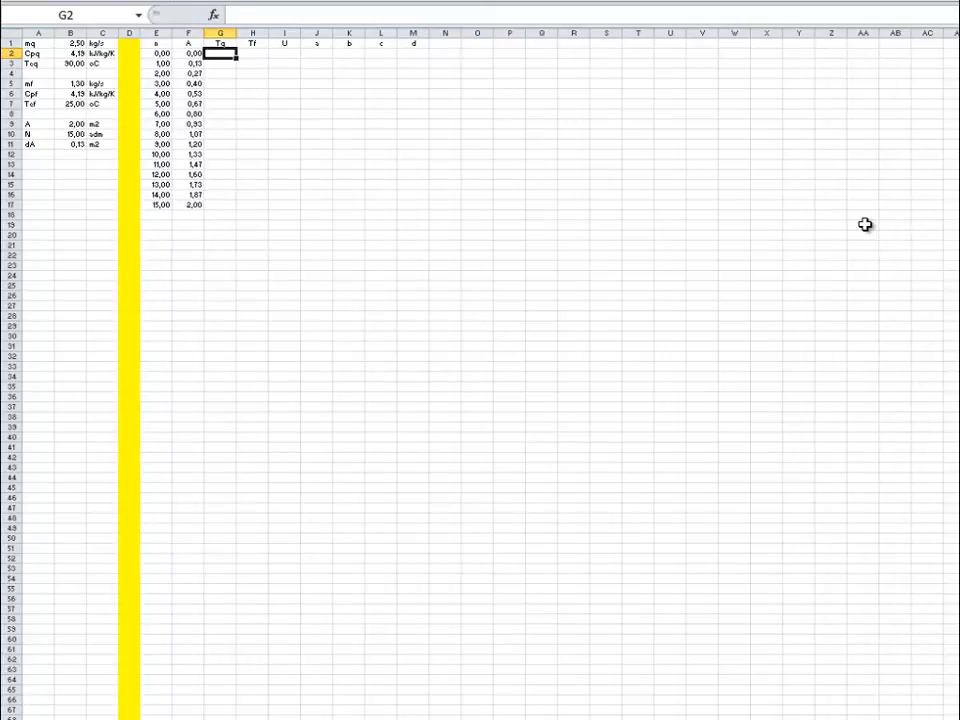
Step: Set the first hot-stream temperature in G2 to =Teq
text(=Teq)
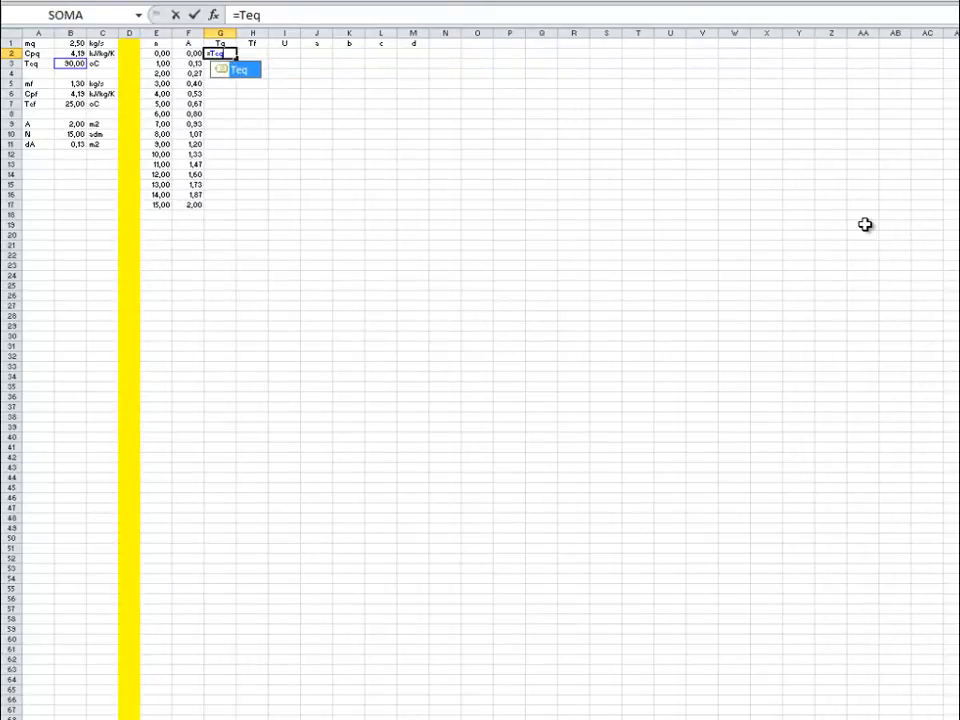
key(Return)
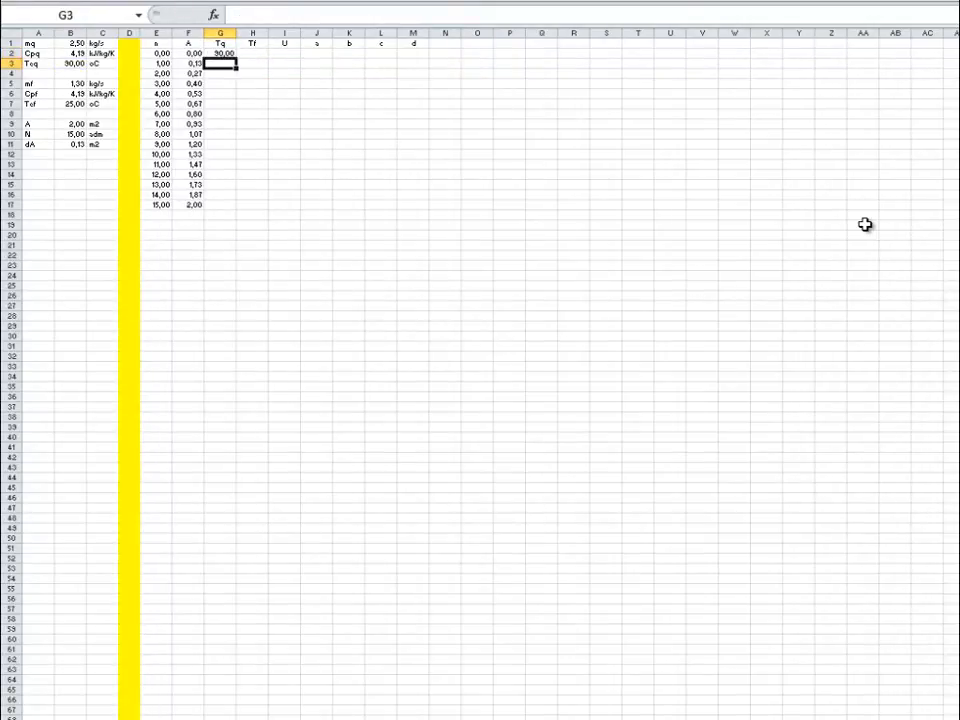
key(Up)
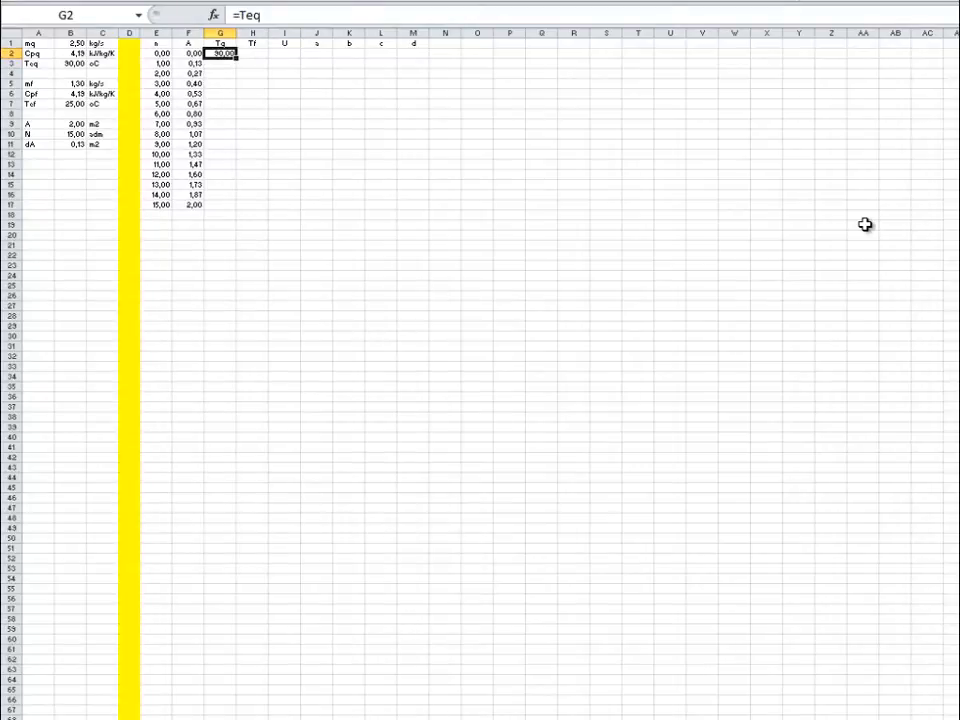
key(Down)
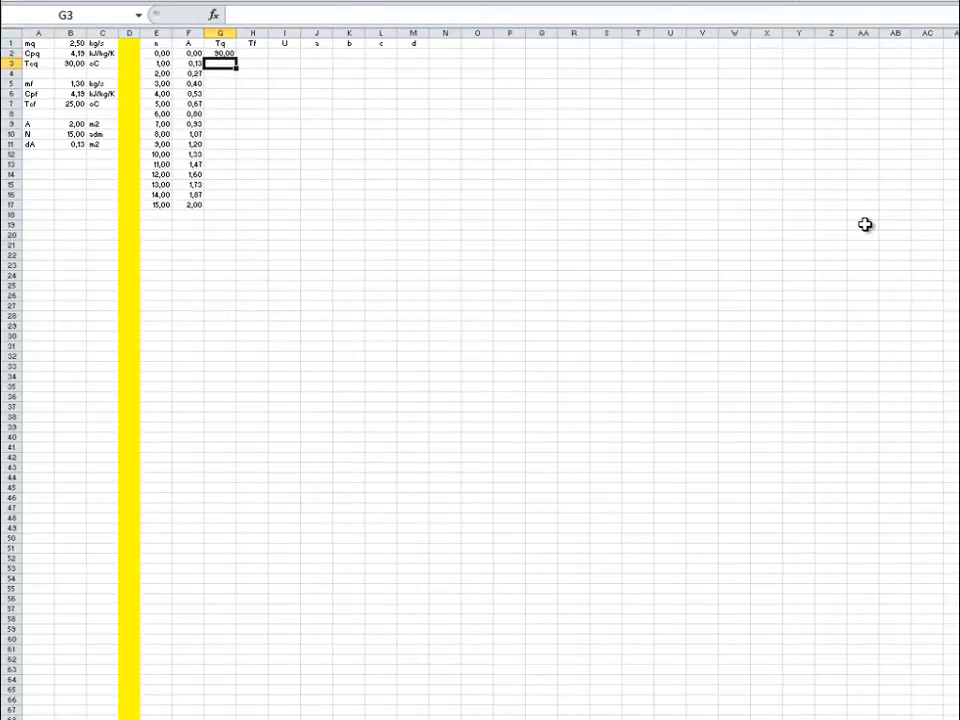
Step: Enter the trial temperature formula =G2-1 in G3 and copy it down to G17
text(=)
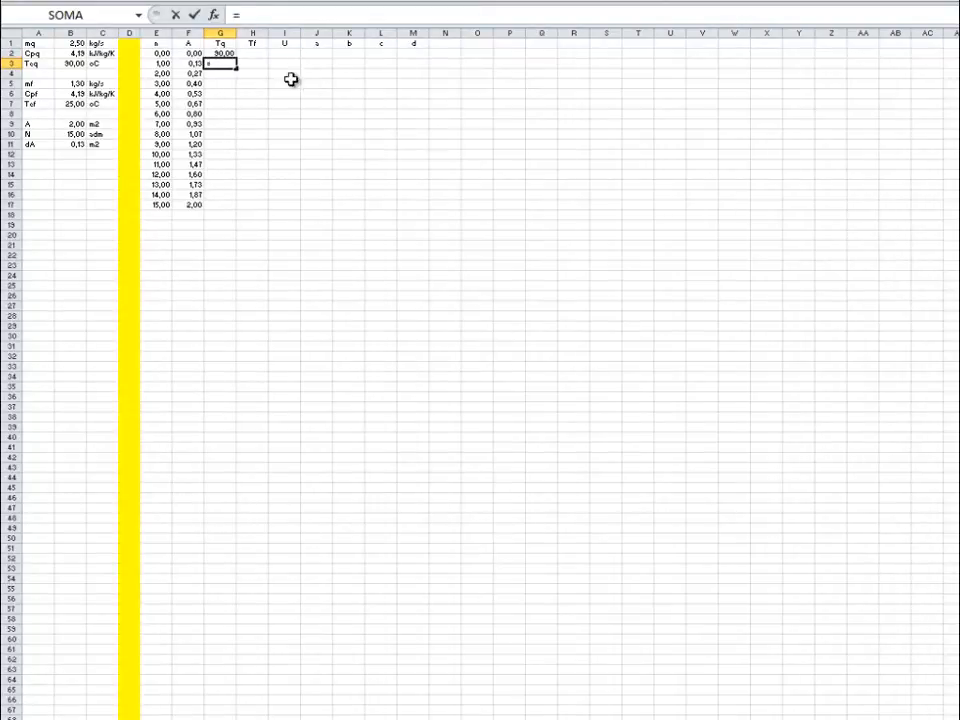
click(220, 53)
text(-1)
key(Return)
click(222, 63)
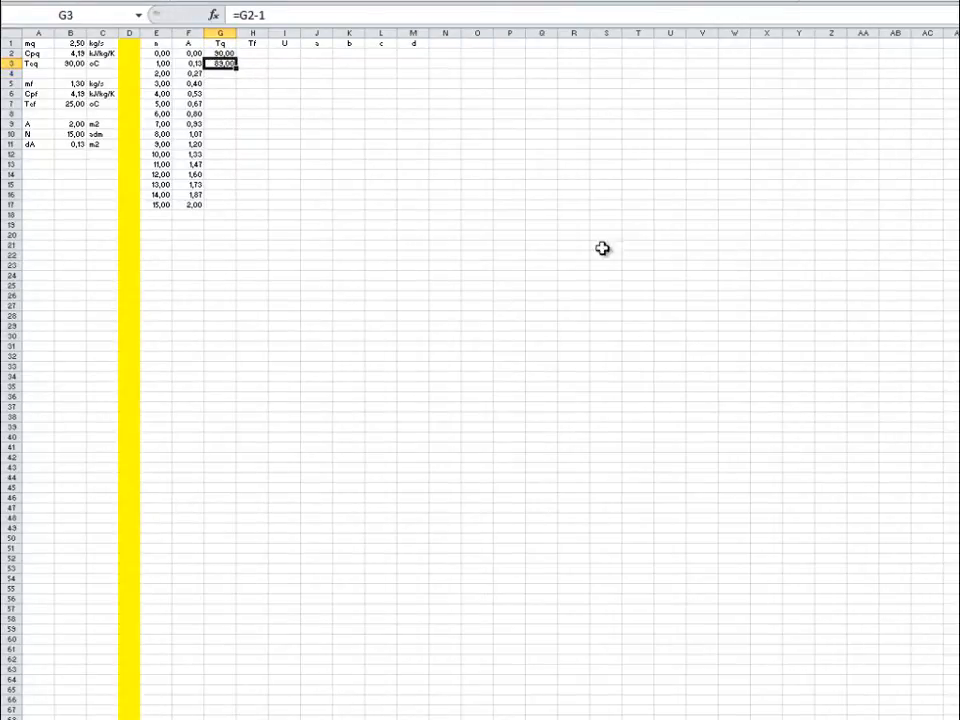
drag(236, 72, 231, 207)
click(543, 278)
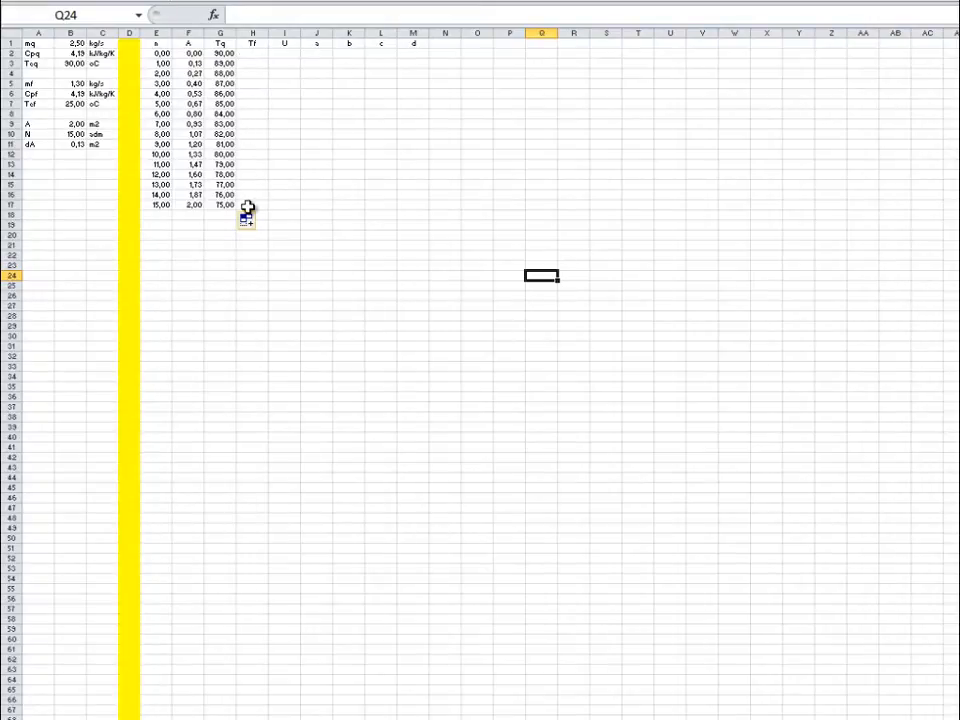
Step: Set the cold-stream inlet temperature in H17 to =Tef
click(247, 206)
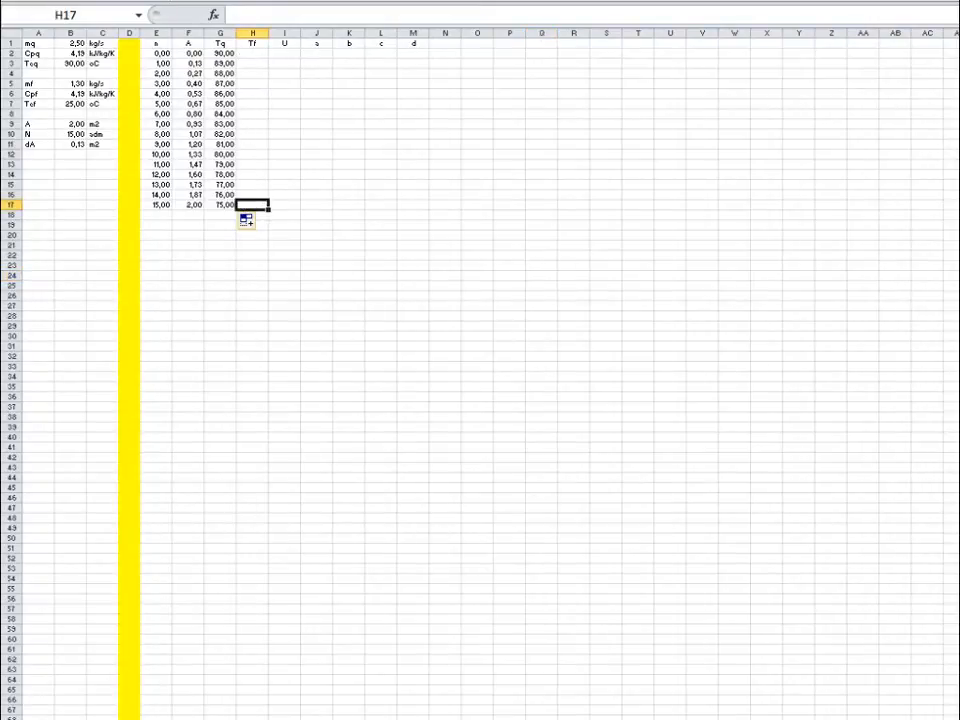
text(=Tef)
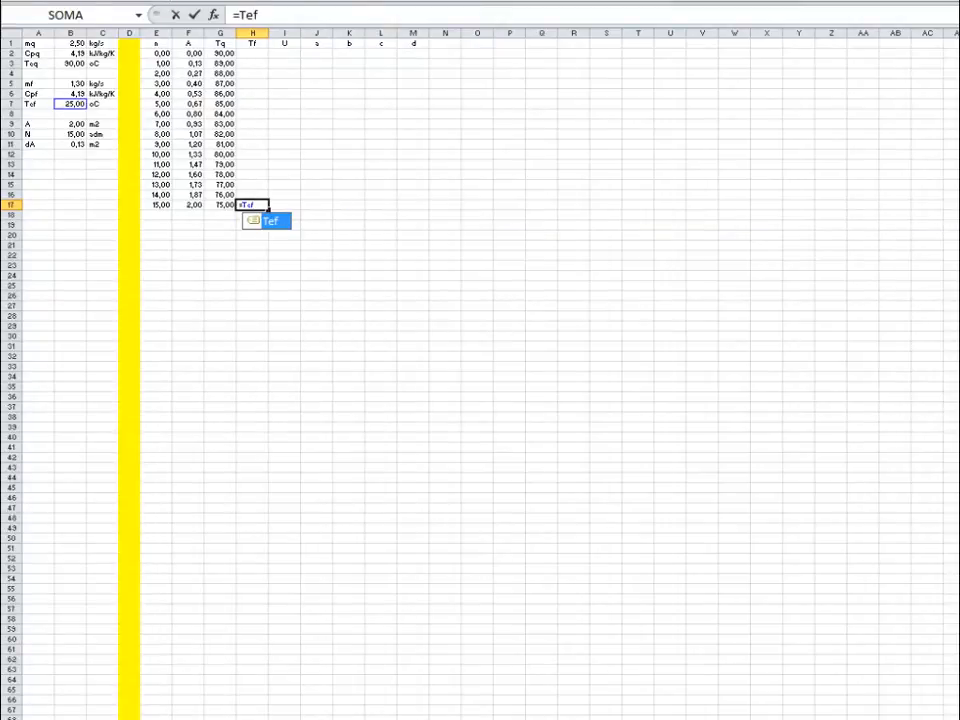
key(Return)
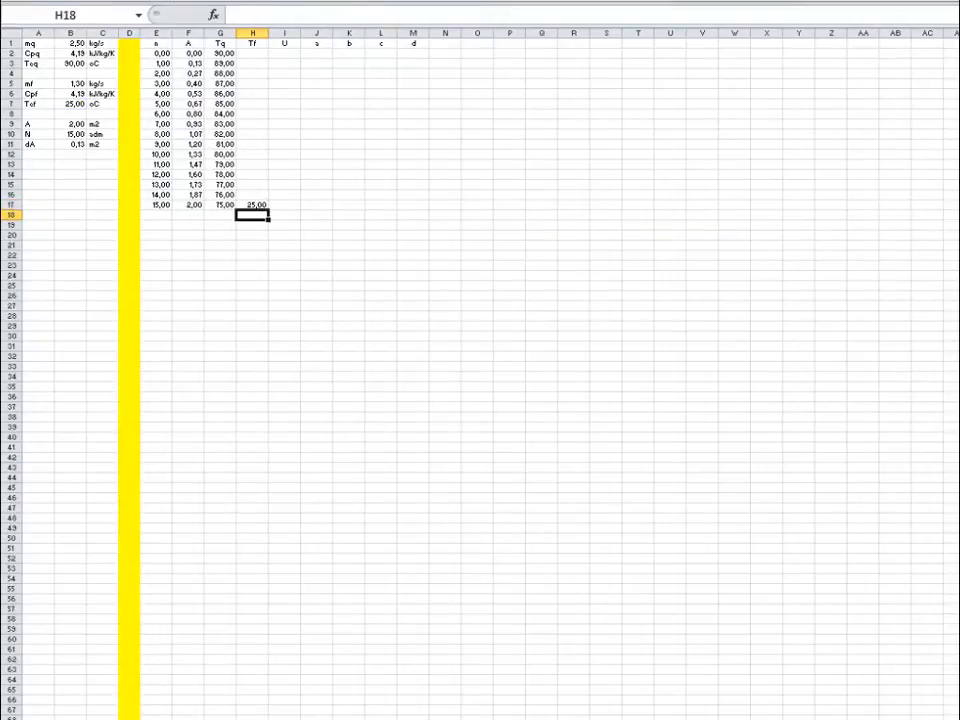
Step: Enter the trial cold-stream temperature formula =H17+1 in H16 and copy it up to H2
key(Up)
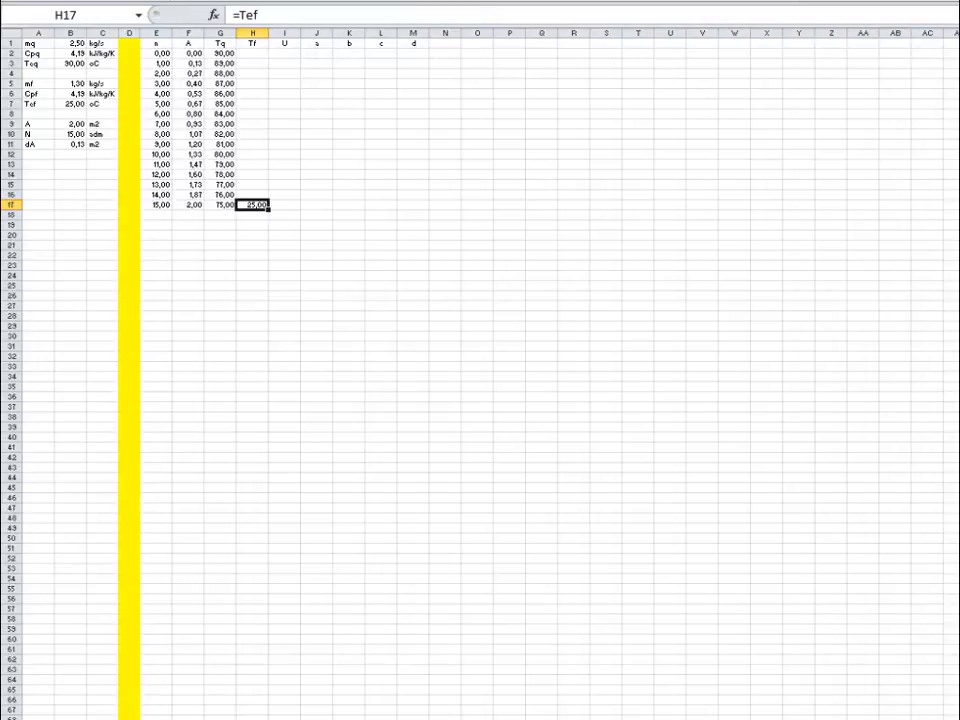
key(Up)
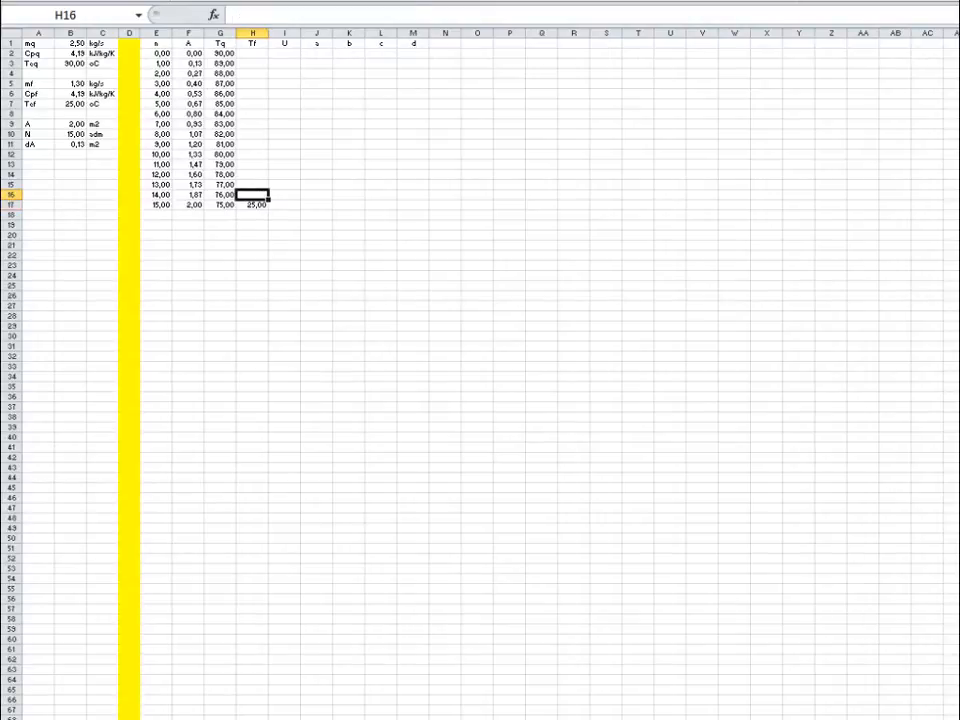
text(=)
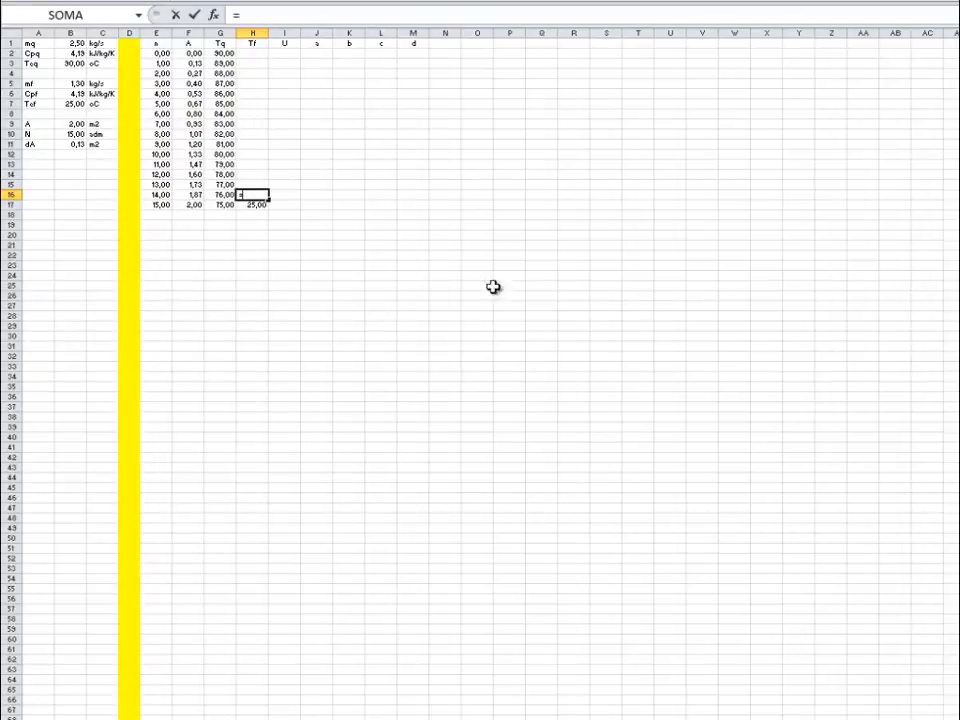
click(251, 204)
text(+1)
key(Return)
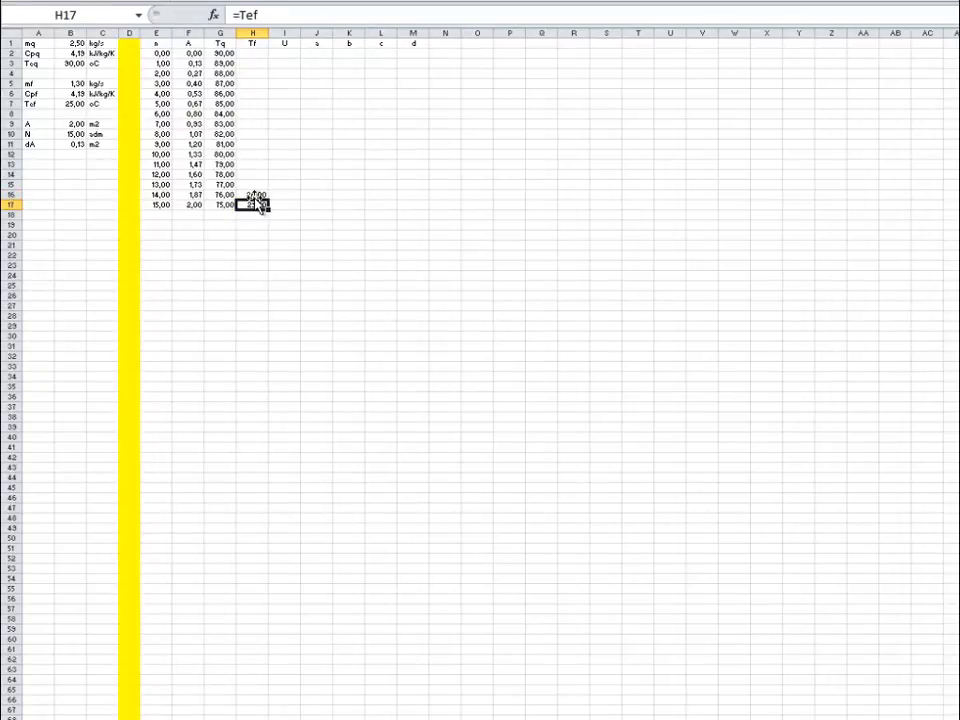
click(266, 194)
drag(267, 198, 253, 50)
click(391, 144)
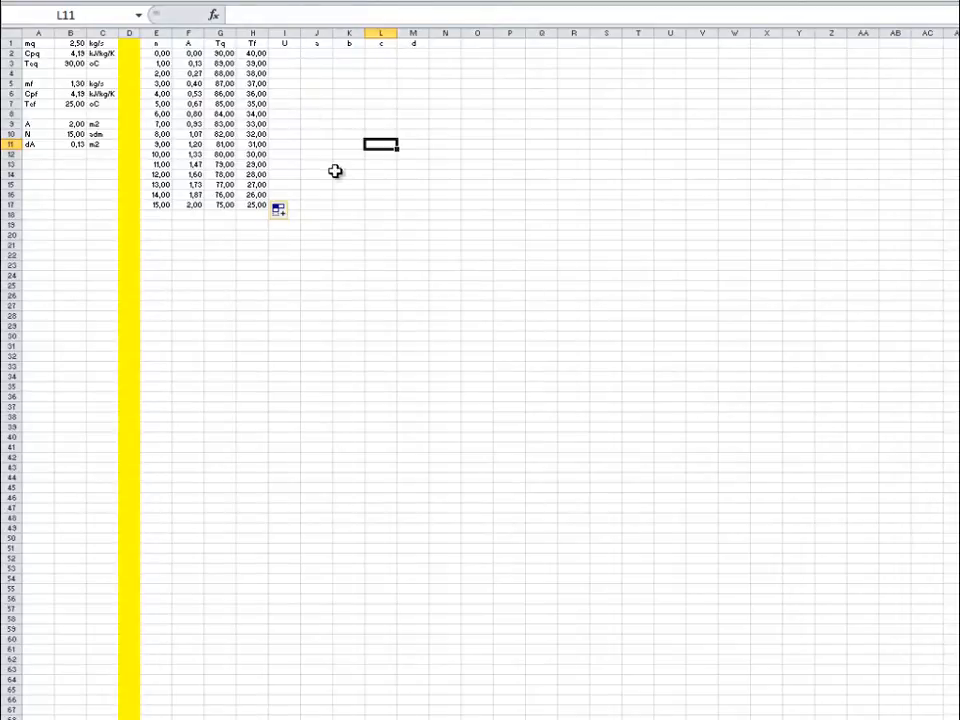
Step: Place the equation object for U beside the table, around columns J to R and rows 12 to 15
click(286, 54)
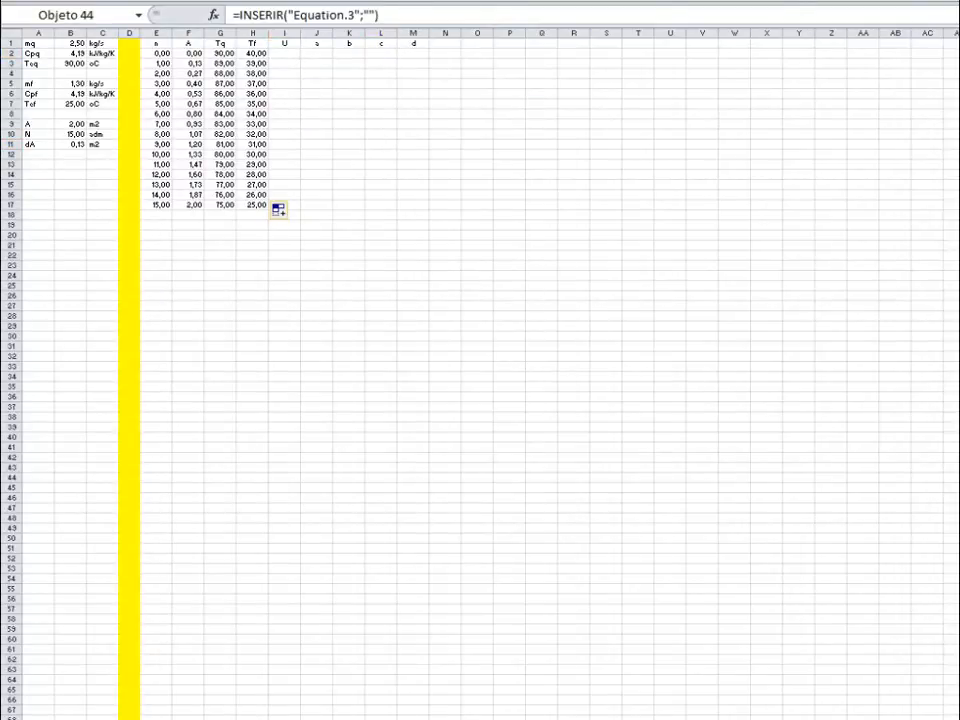
drag(704, 309, 459, 176)
click(605, 124)
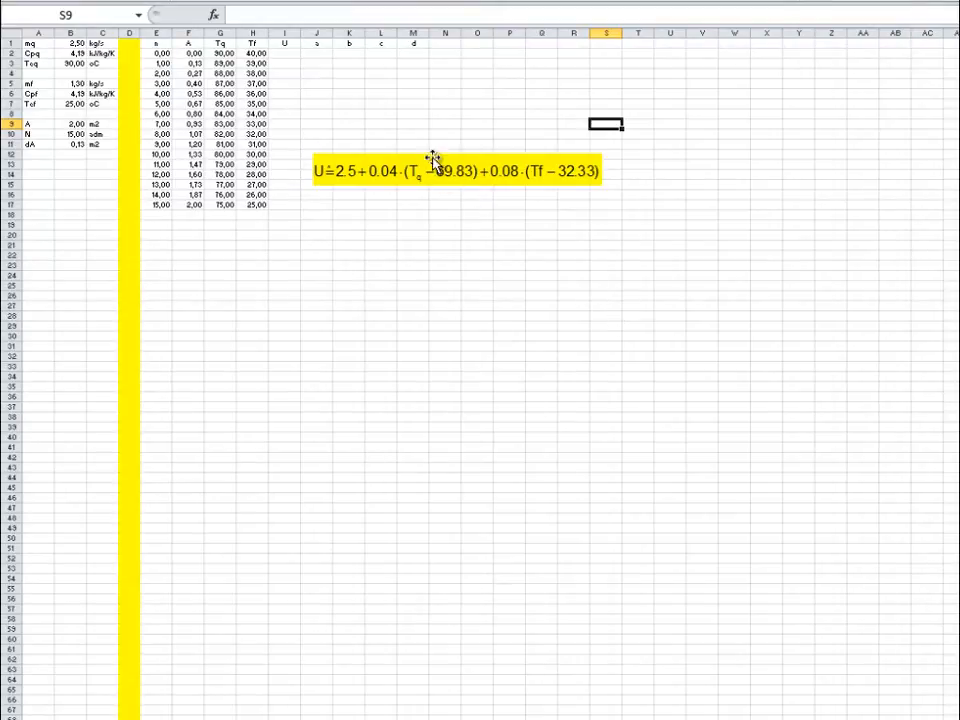
Step: Enter the heat transfer coefficient formula =2,5+0,04*(G2-69,83)+0,08*(H2-32,33) in I2 and copy it down to I17
click(286, 52)
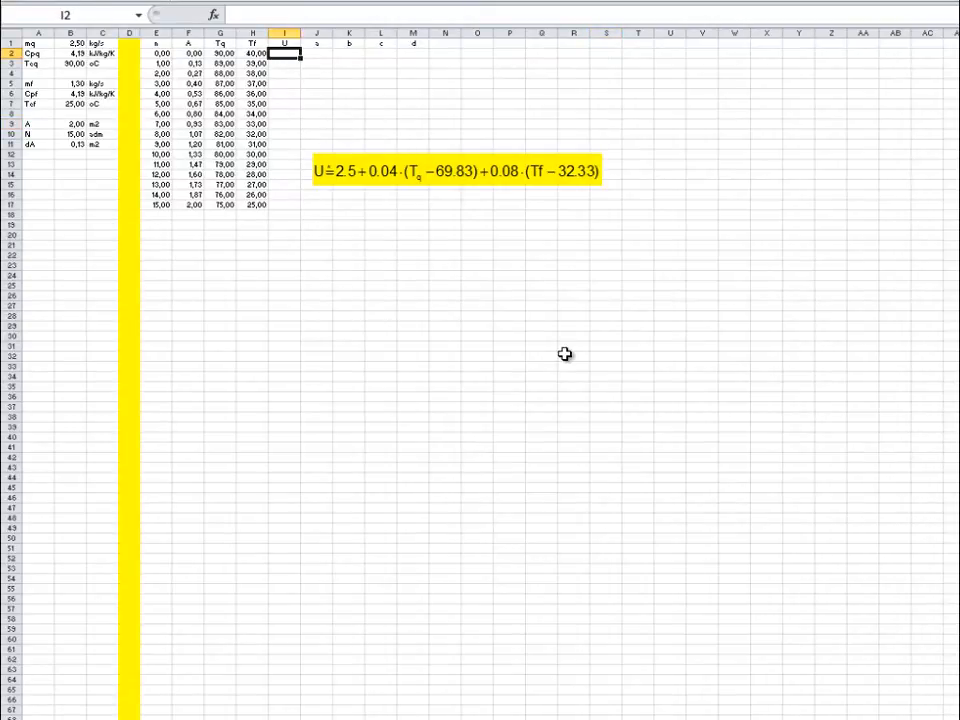
text(=)
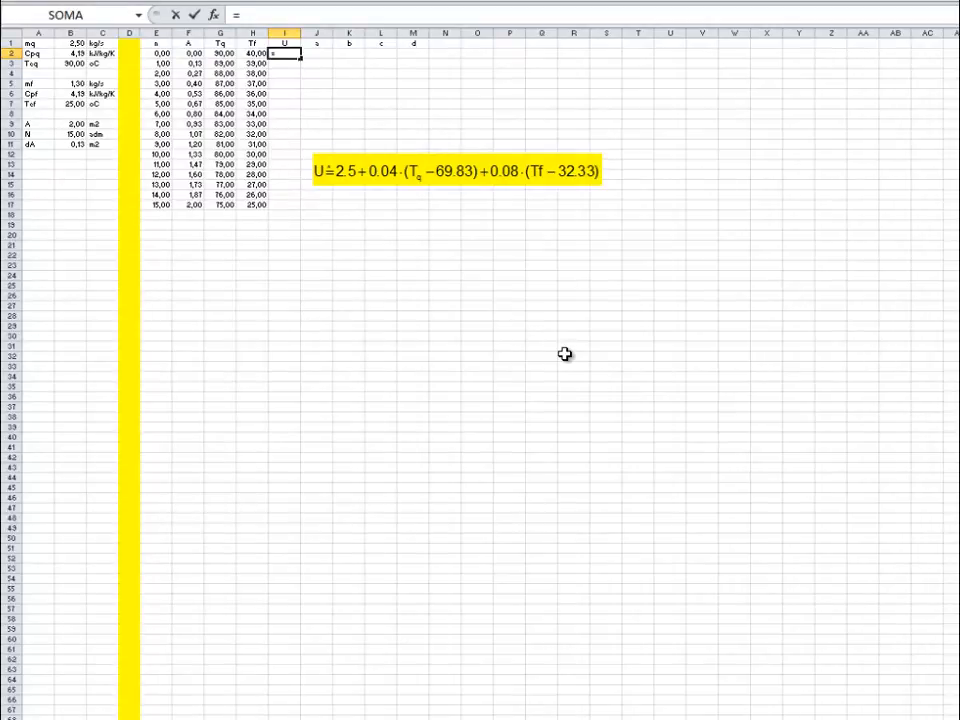
text(2,5+0,04*()
click(223, 55)
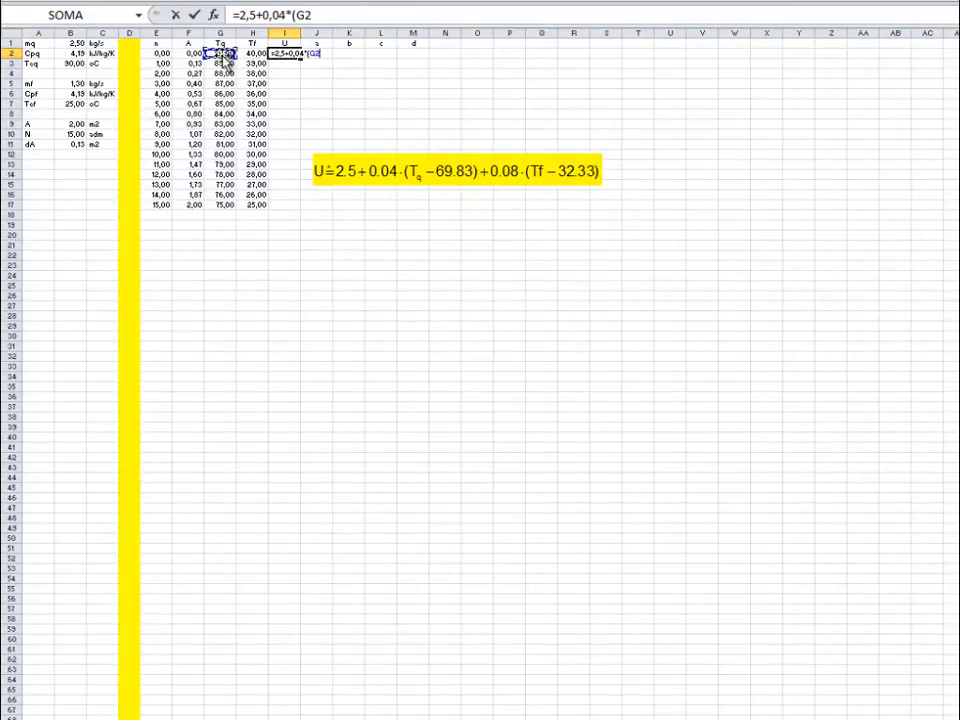
text(-69,83)+0,08)
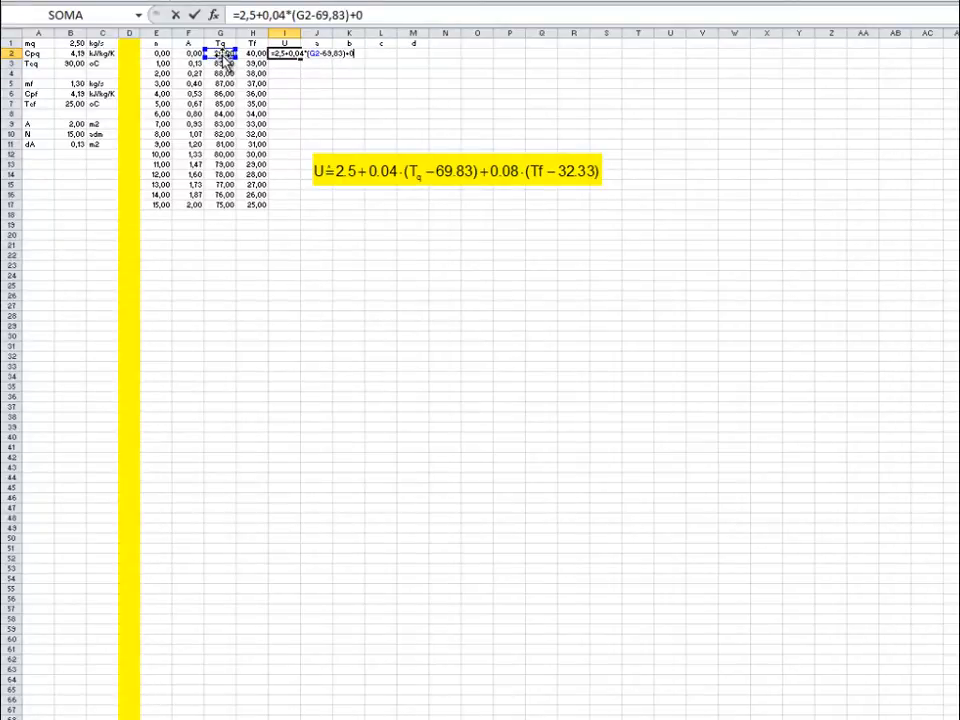
text(*()
click(256, 53)
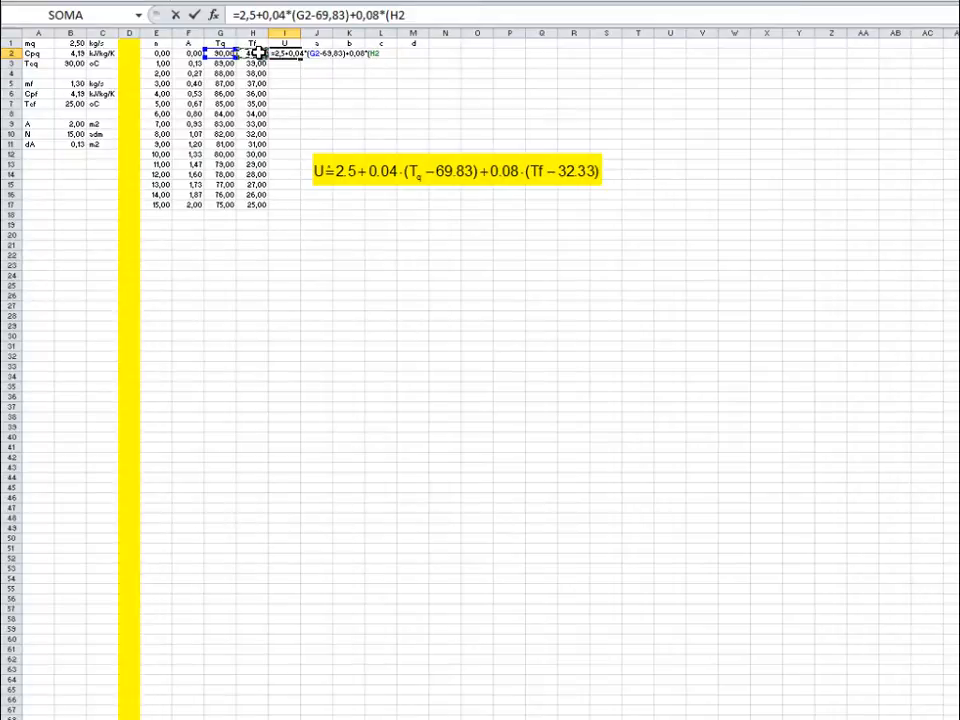
text(-32,33))
key(Return)
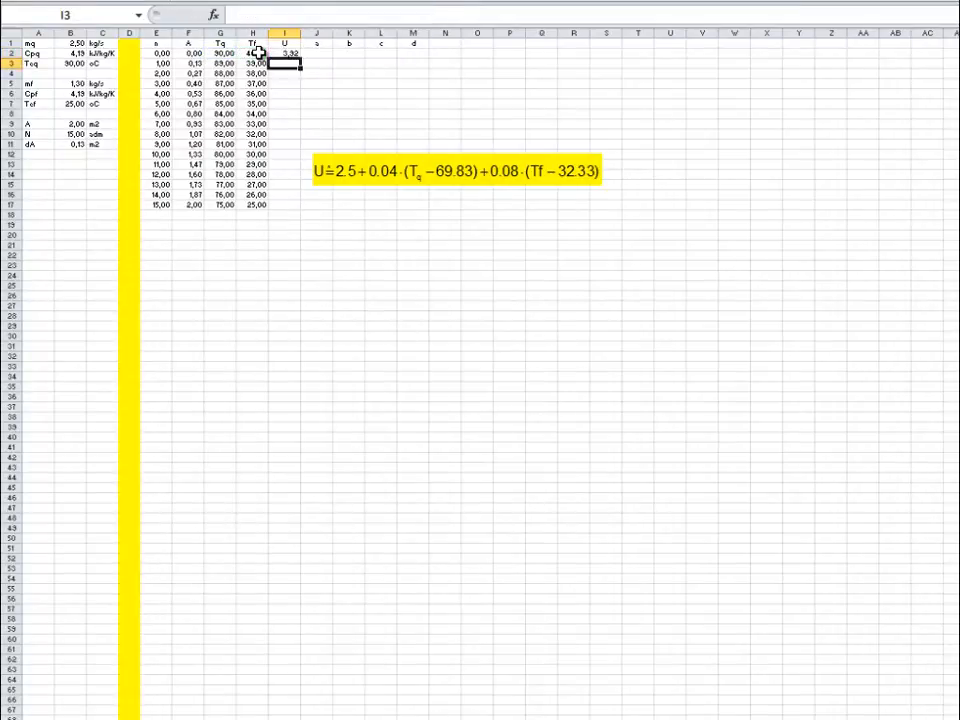
click(285, 53)
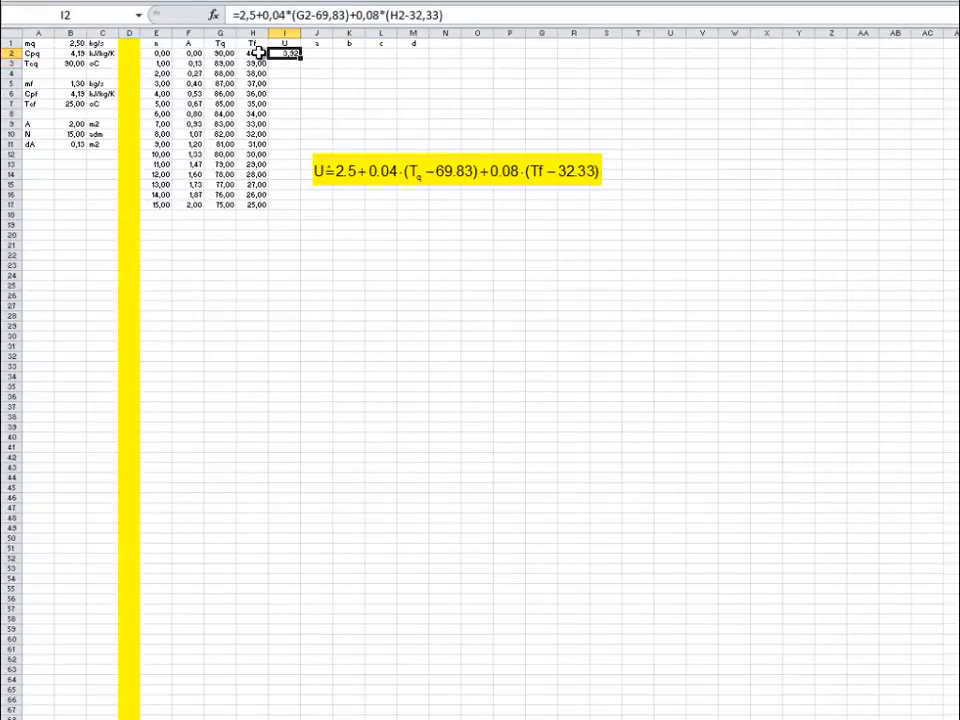
drag(300, 58, 301, 208)
click(420, 318)
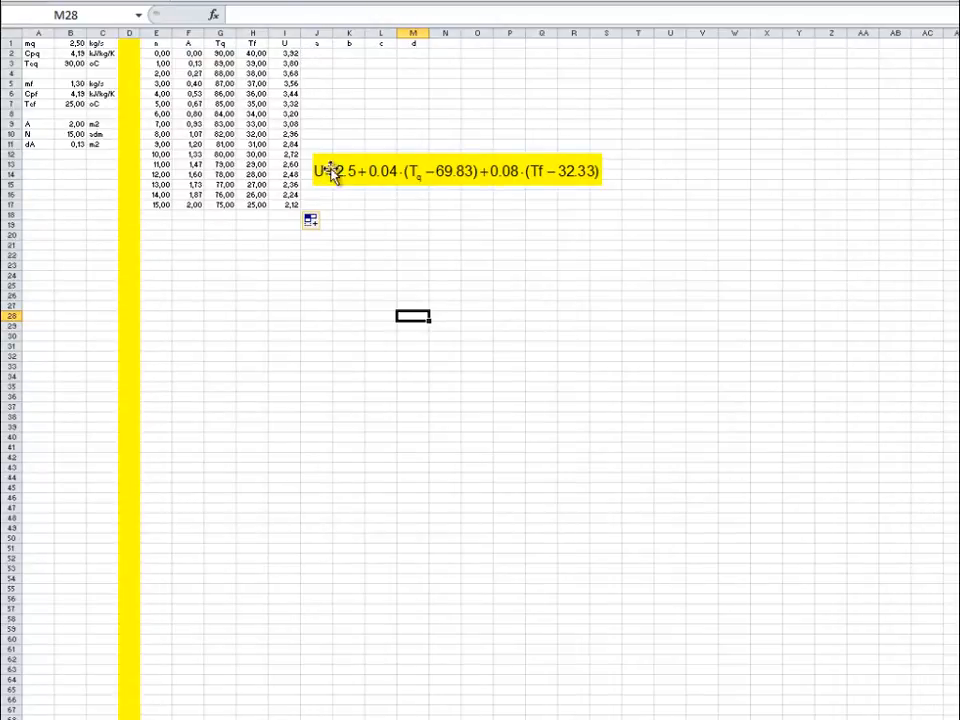
Step: Delete the U equation object and place the equation objects for a, b, c and d beneath their column headers
click(498, 167)
key(Delete)
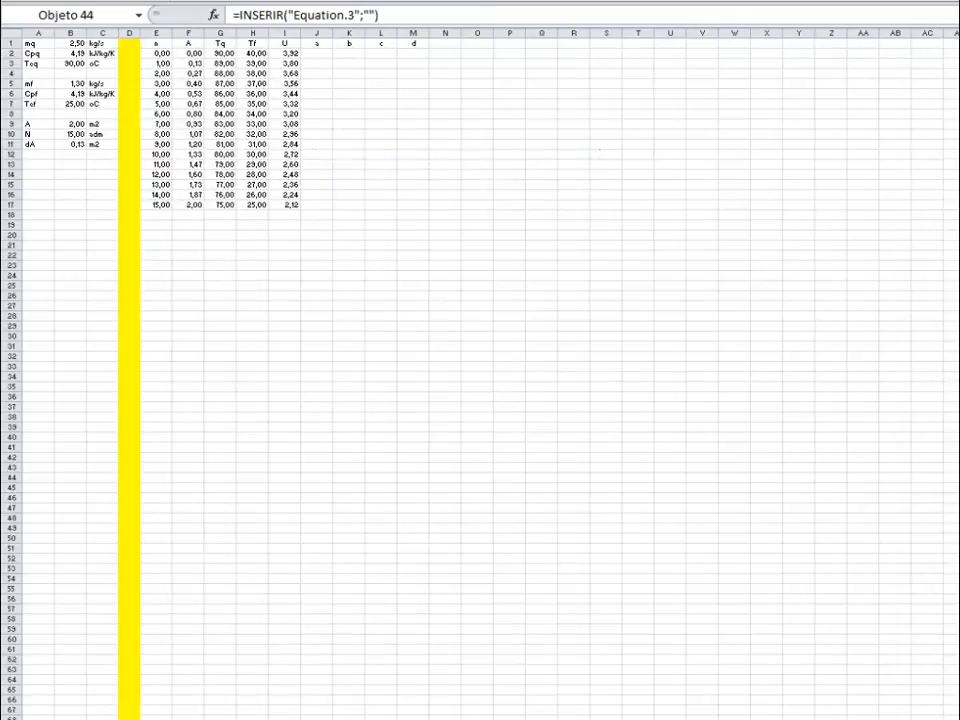
drag(957, 163, 431, 102)
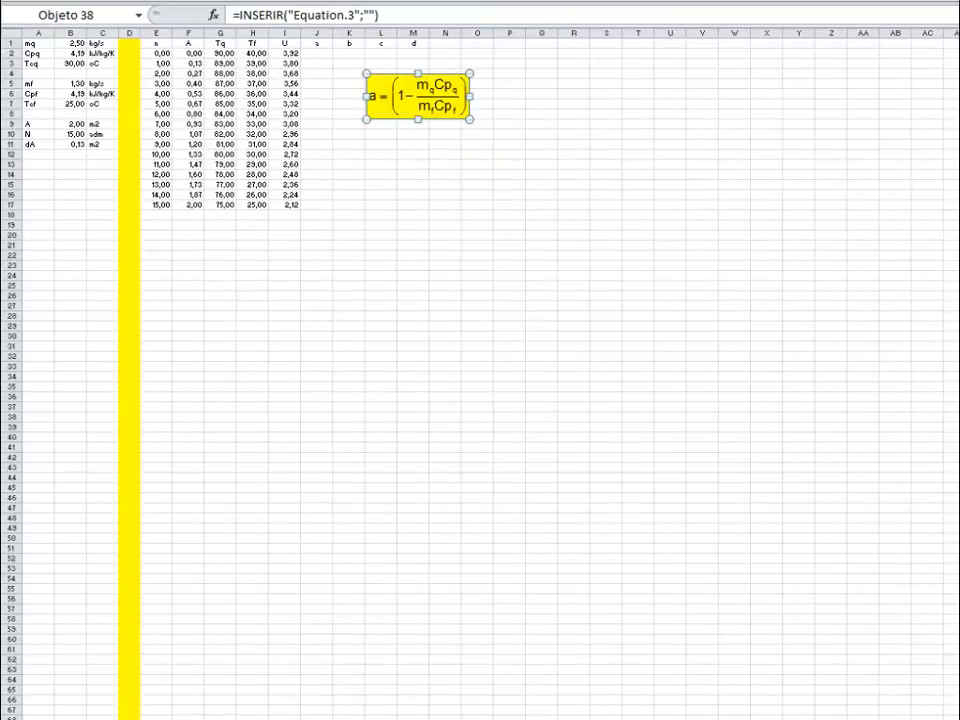
drag(957, 260, 403, 159)
drag(932, 279, 414, 268)
click(506, 326)
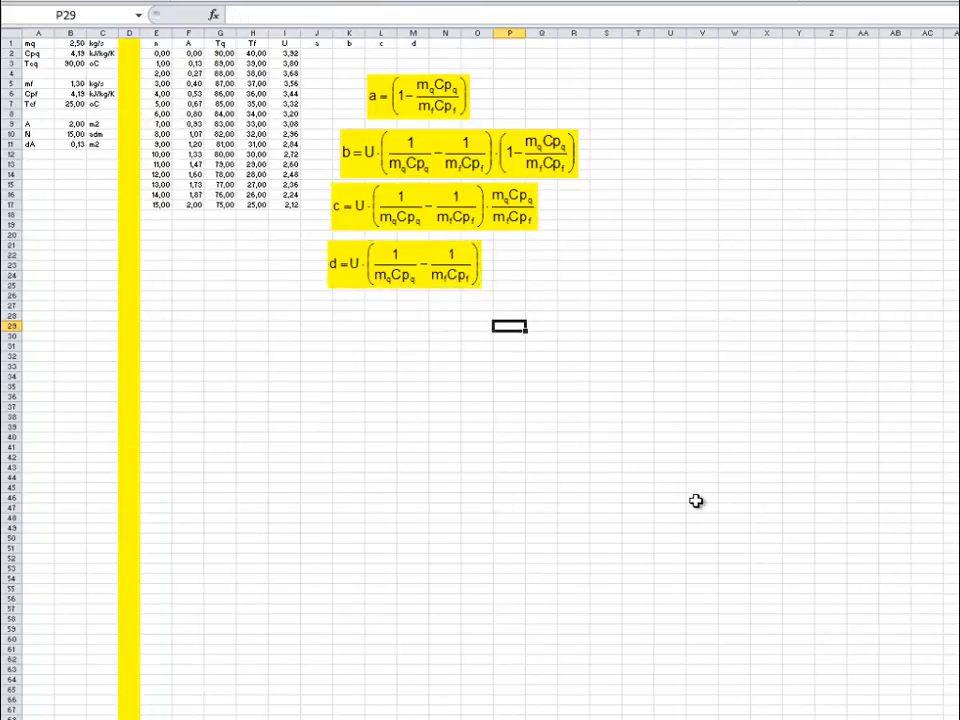
Step: Enter the coefficient a formula =1-mq*Cpq/mf/Cpf in J2
click(317, 54)
text(=)
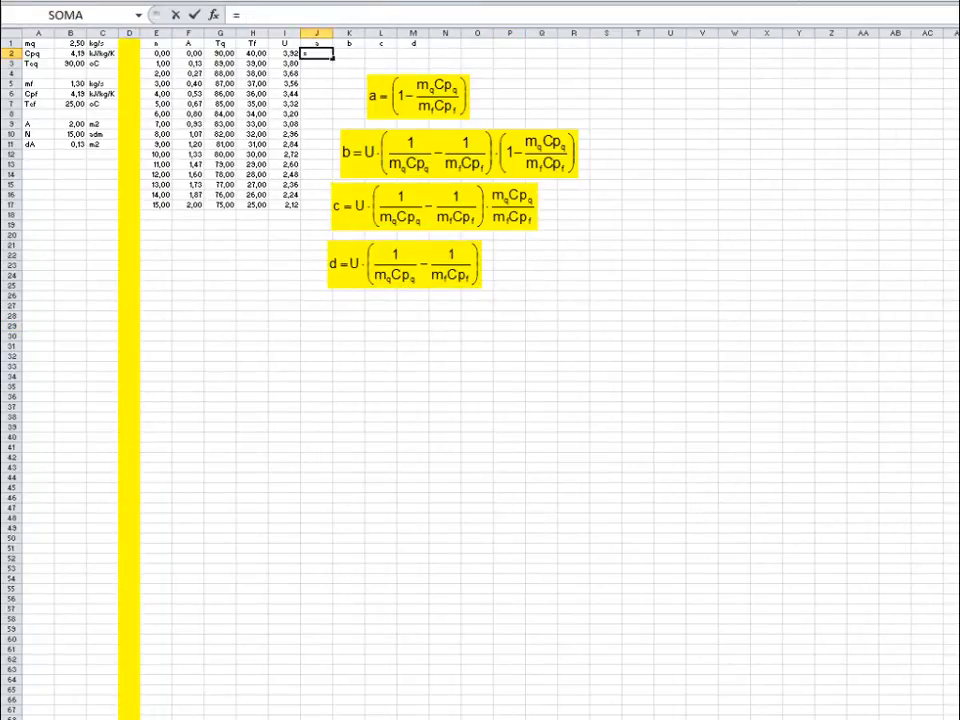
text(1-mq*Cpq)
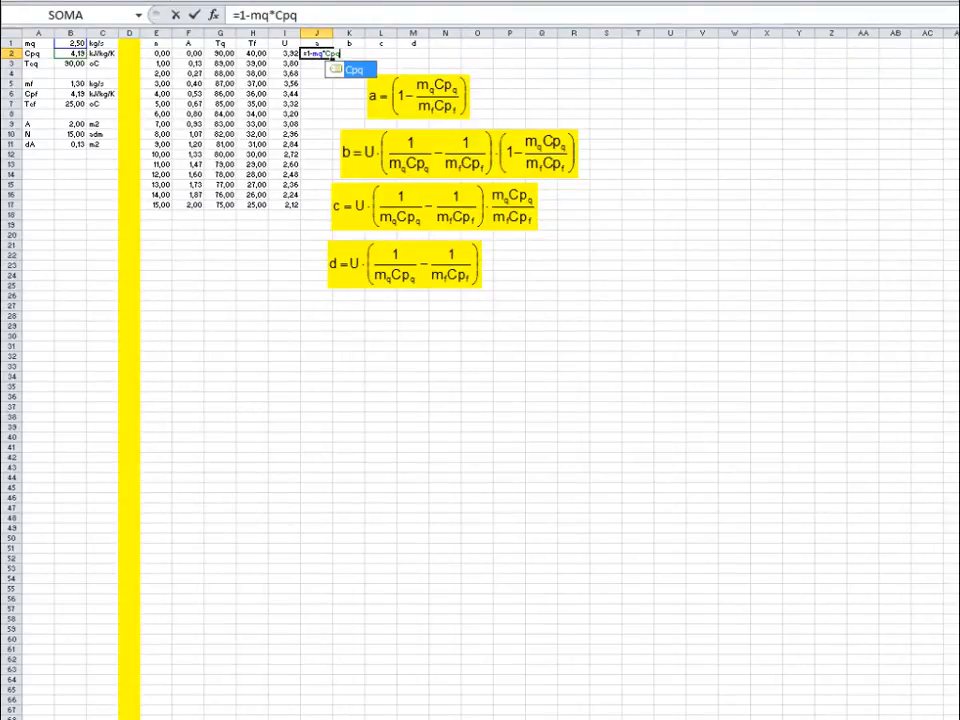
text(/mf/)
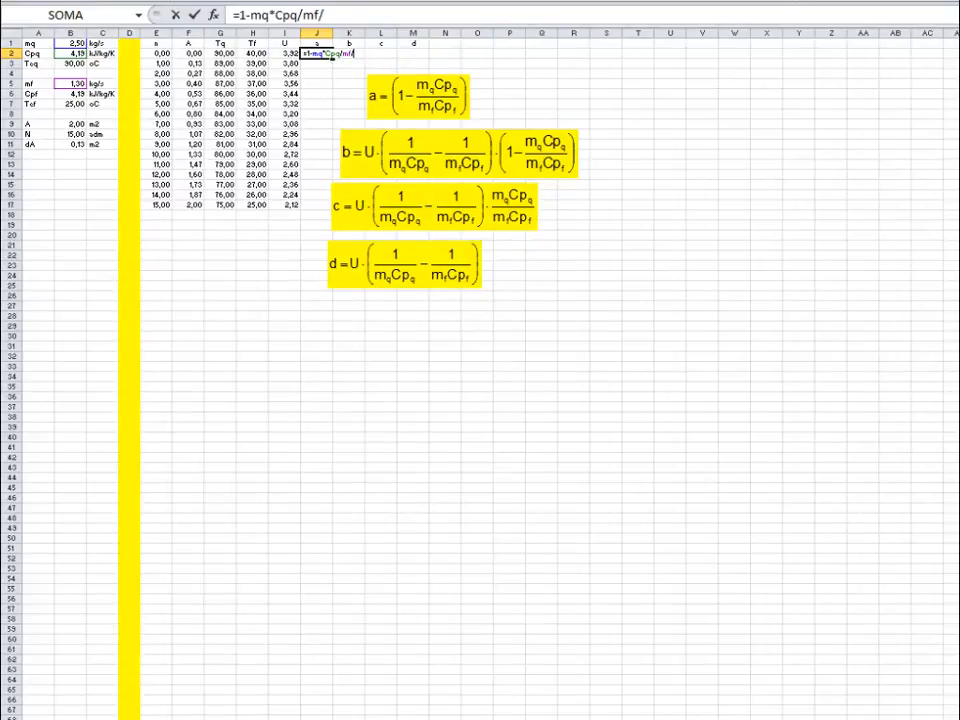
text(Cpf)
key(Tab)
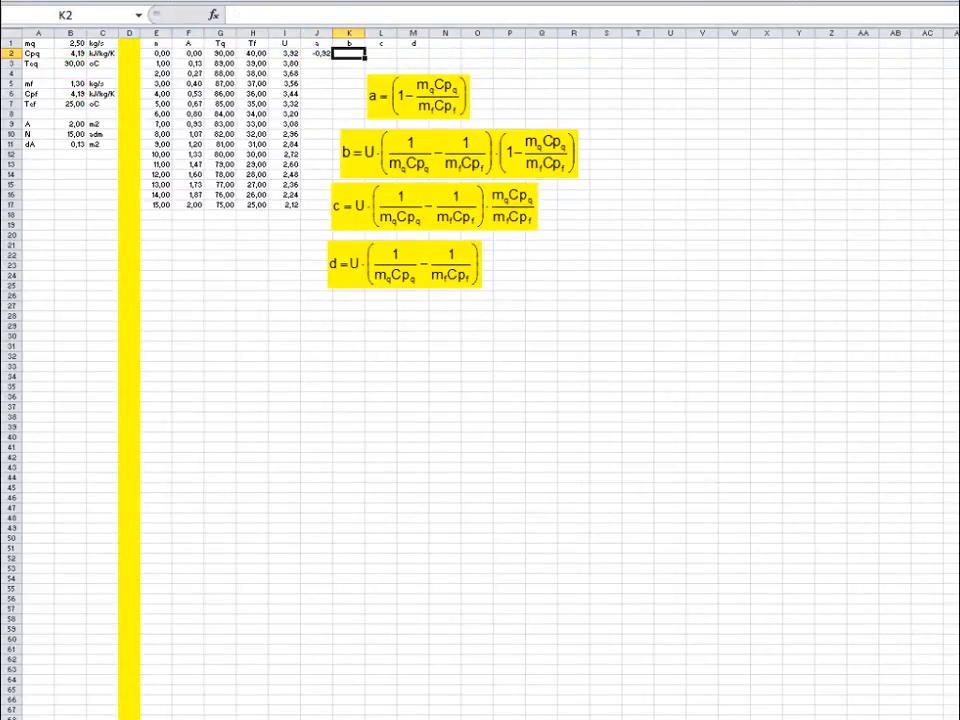
Step: Enter the coefficient b formula =I2*(1/mq/Cpq-1/mf/Cpf)*(1-mq*Cpq/mf/Cpf) in K2
text(=)
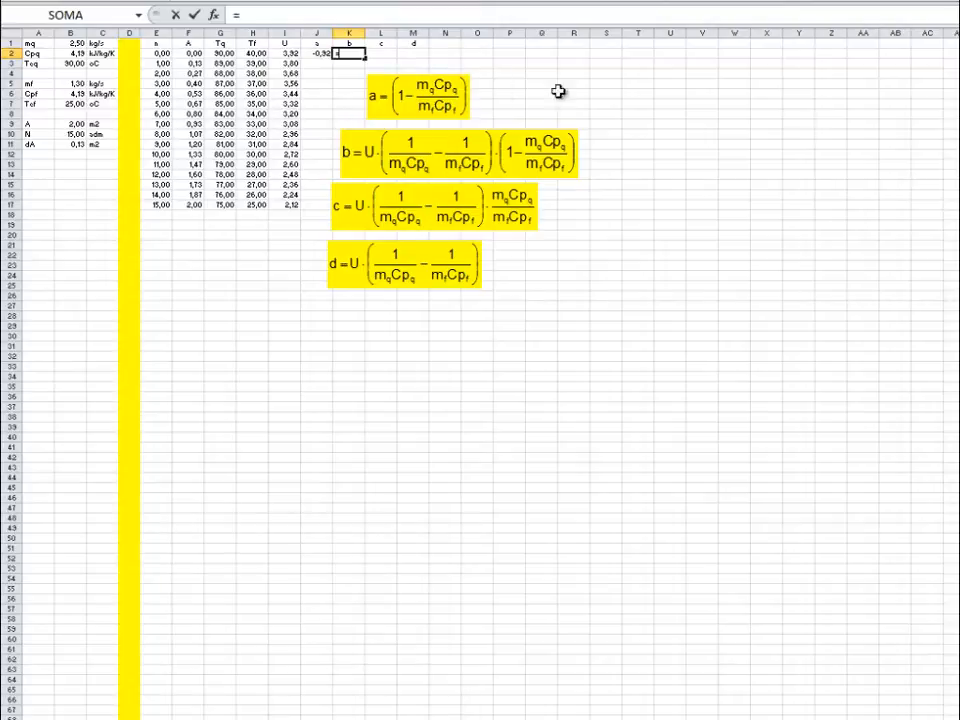
click(288, 54)
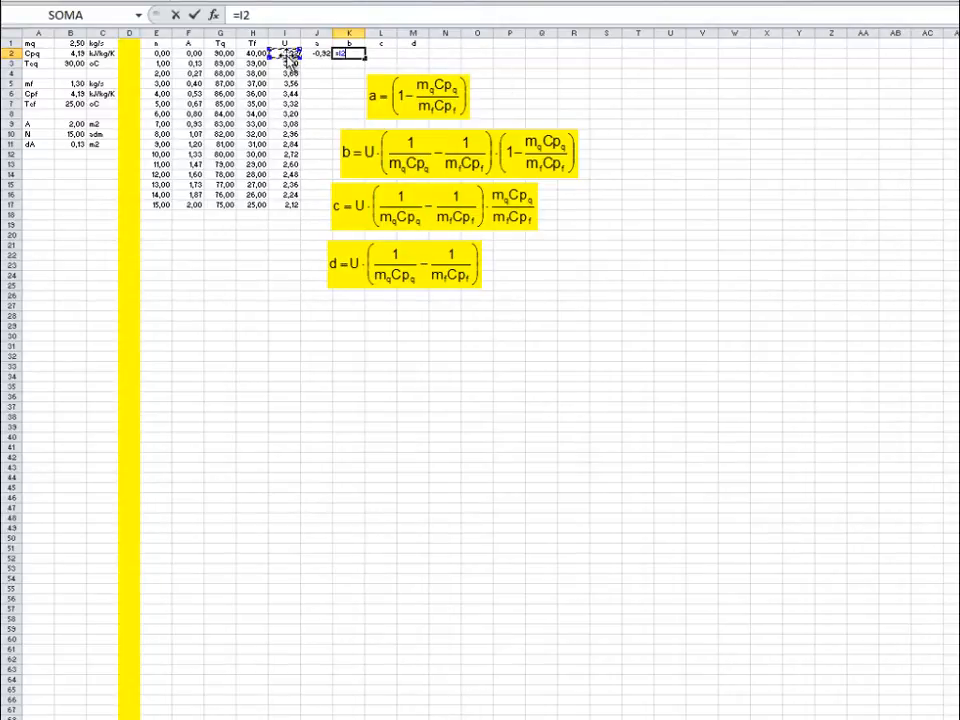
text(*(1/mq/C)
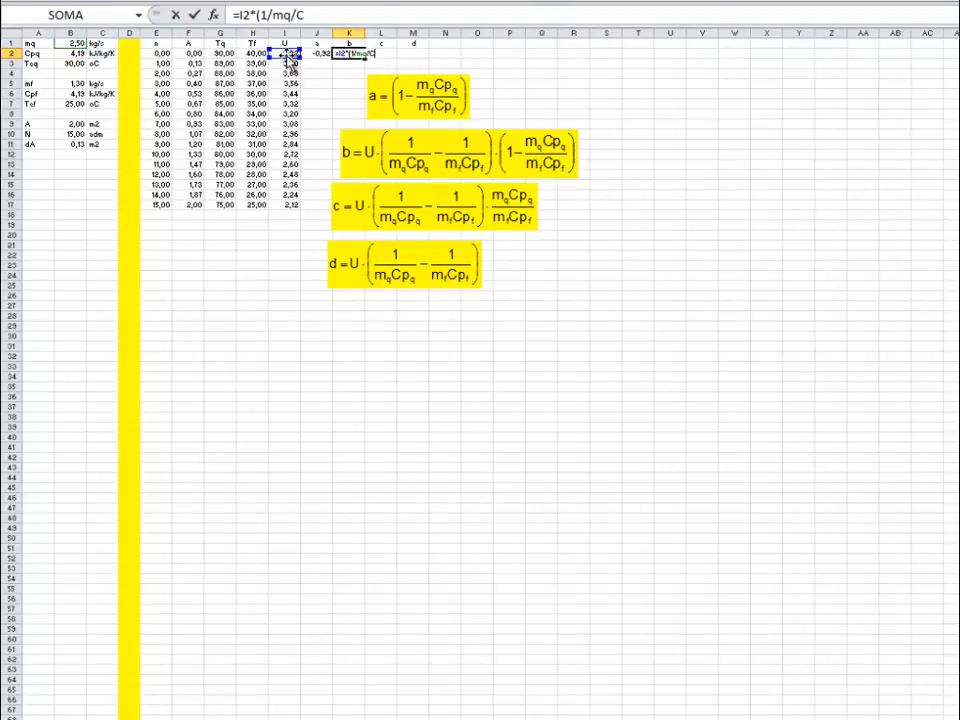
text(pq-1/mf/)
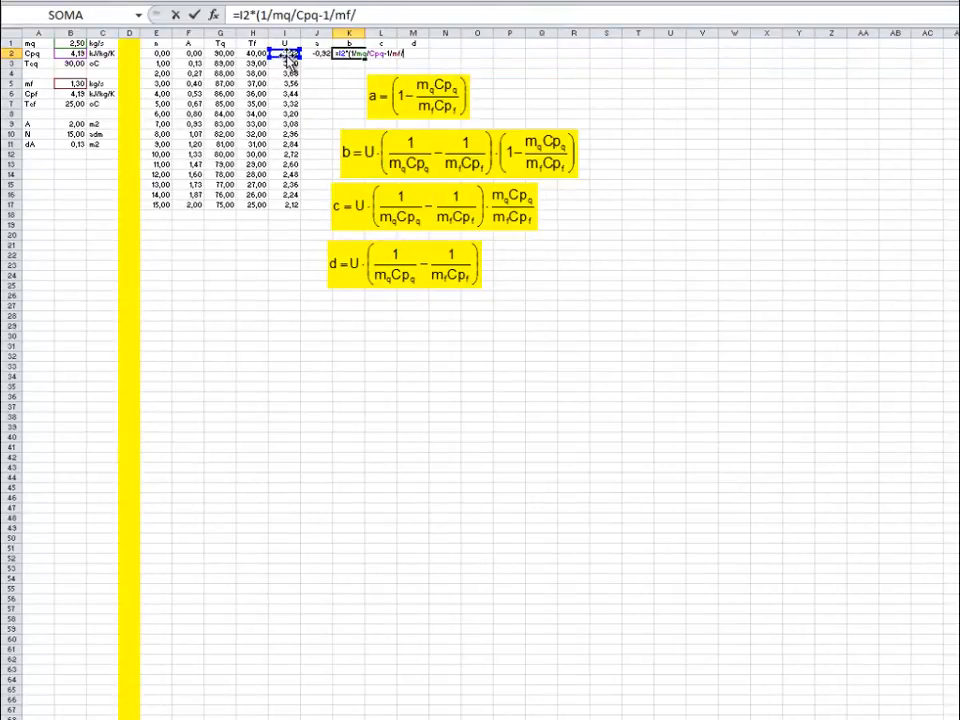
text(Cpf)*(1-)
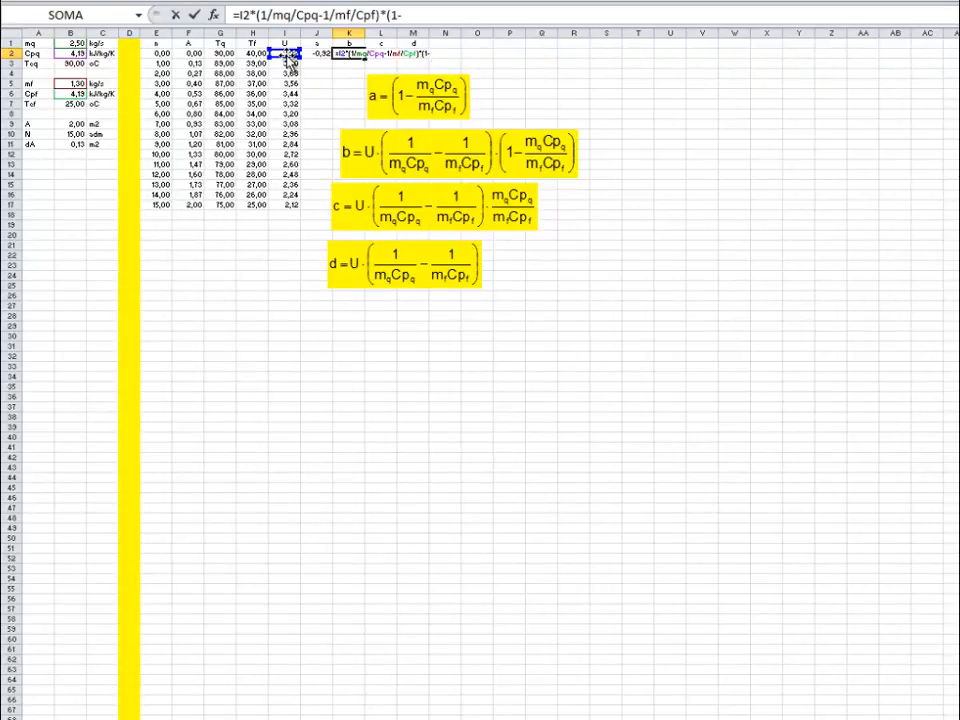
text(mq*Cpq)
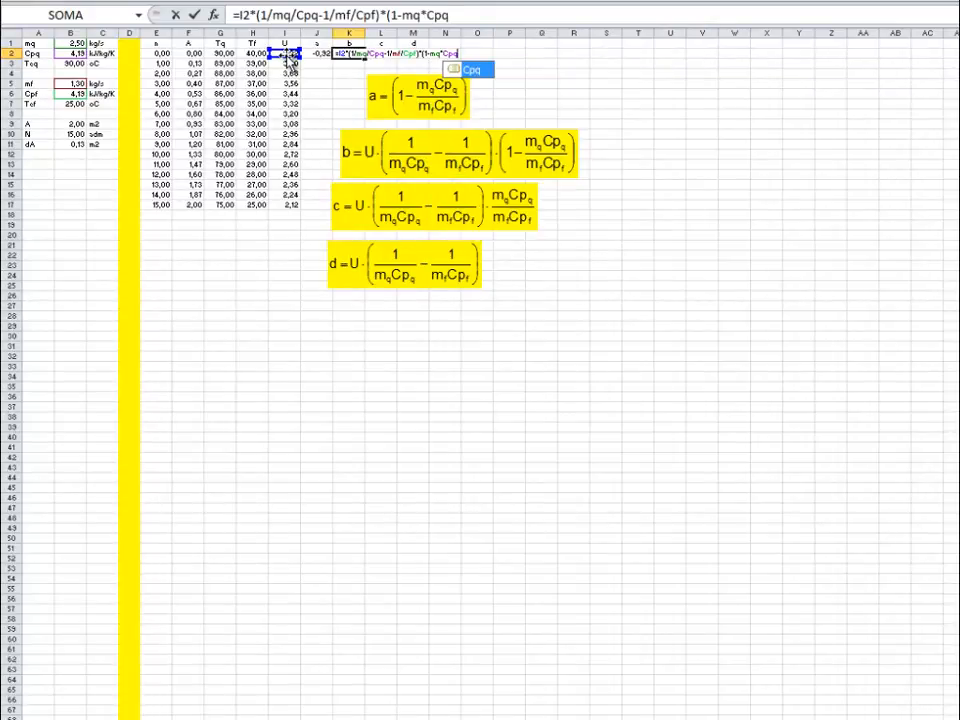
text(/mf/C)
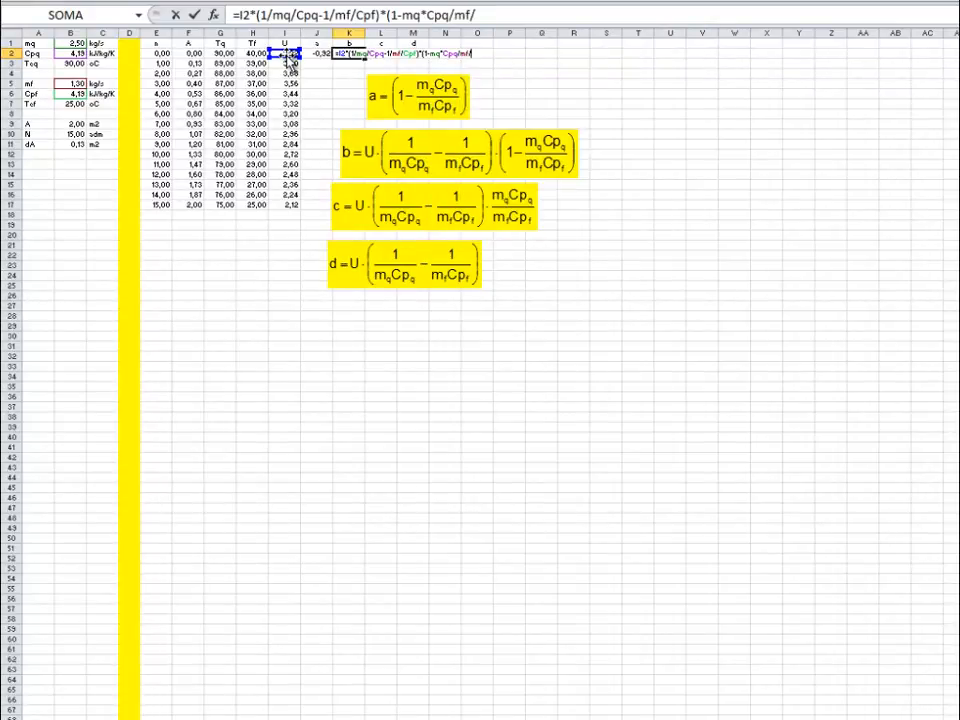
text(pf))
key(Tab)
key(Tab)
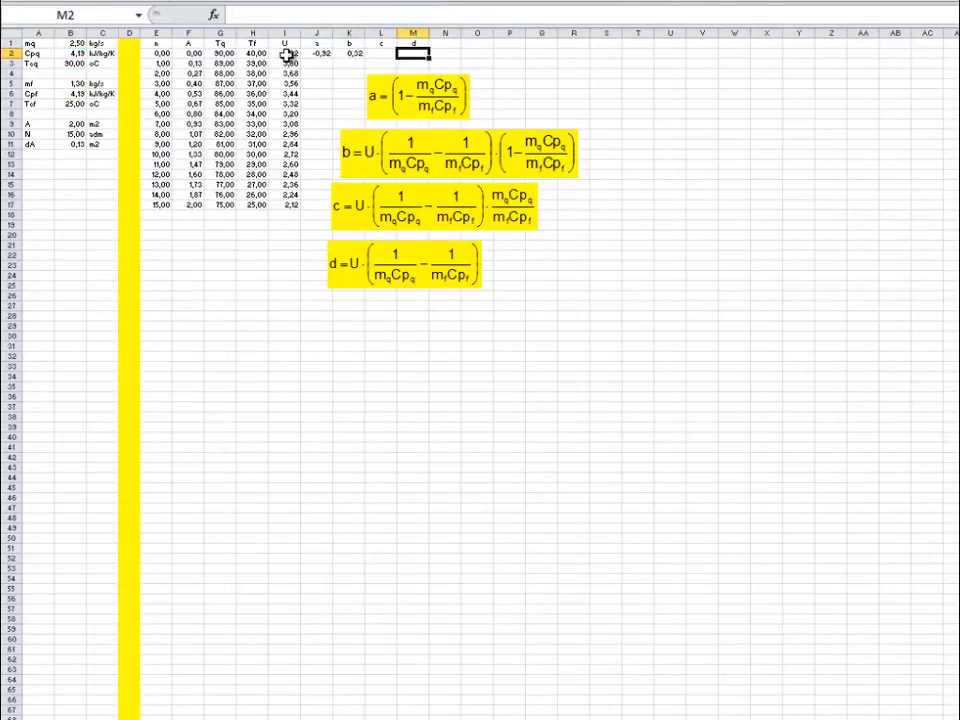
Step: Enter the coefficient c formula =I2*(1/mq/Cpq-1/mf/Cpf)*mq*Cpq/mf/Cpf in L2
key(Left)
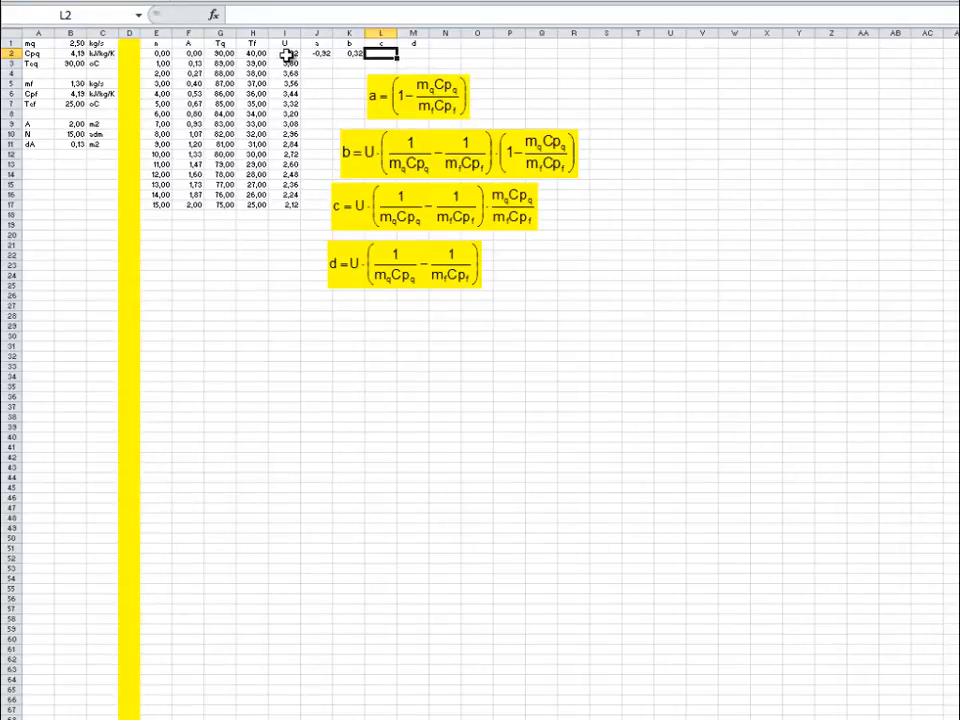
text(=)
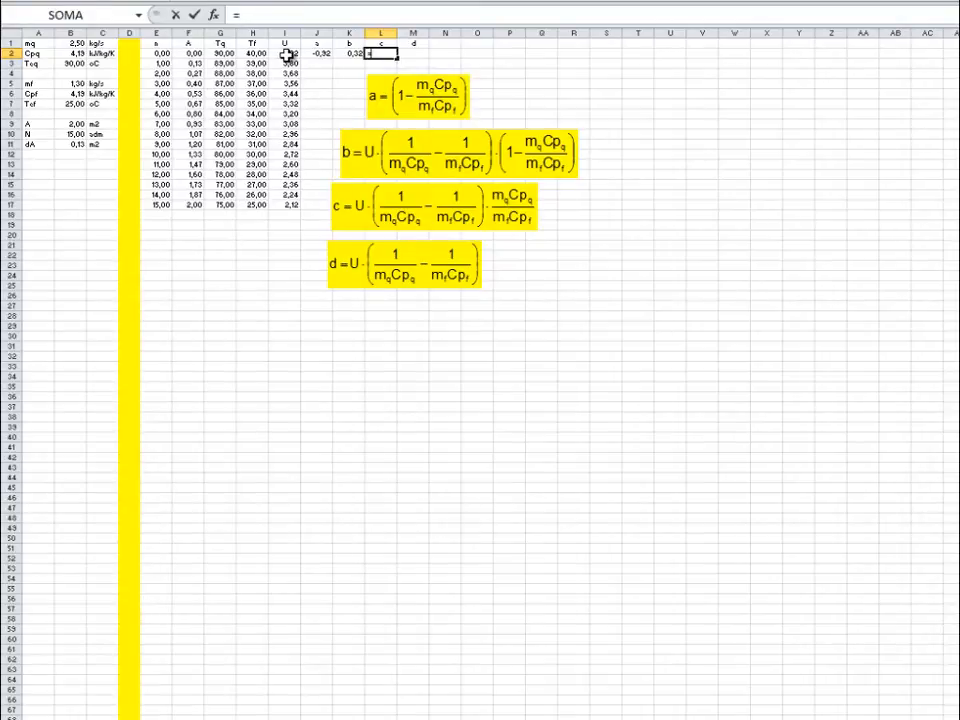
click(286, 54)
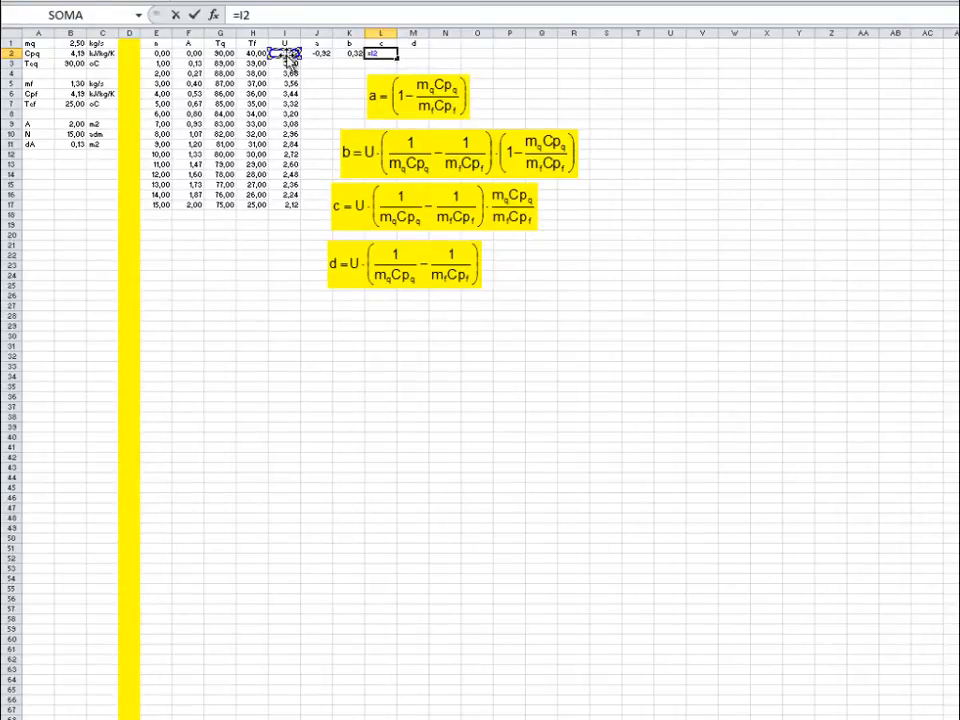
text(*(1/mq/Cpq)
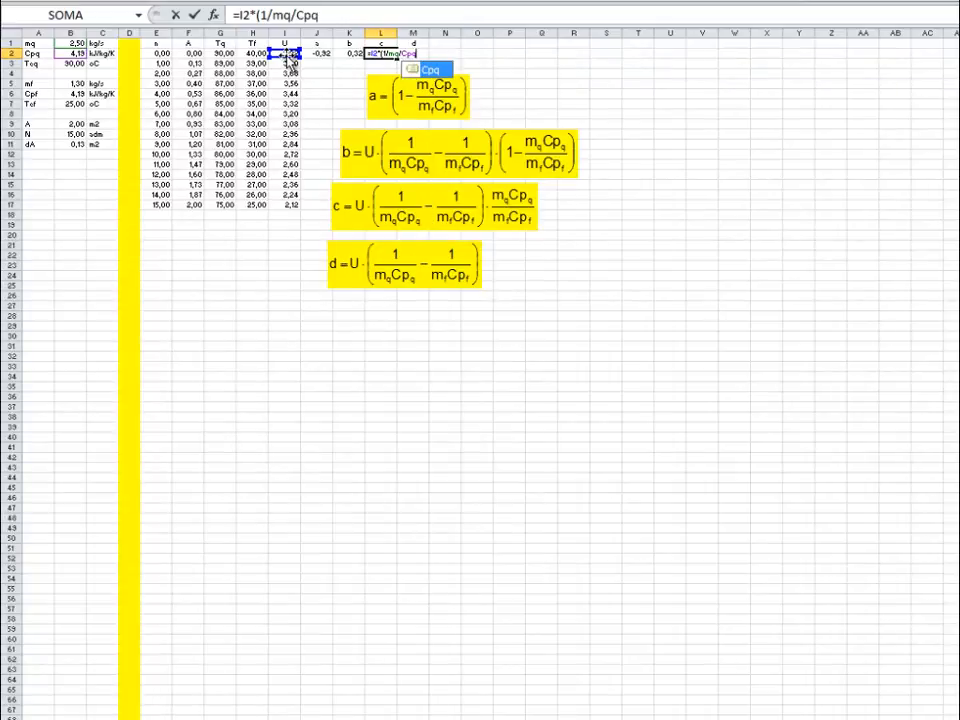
text(-1/)
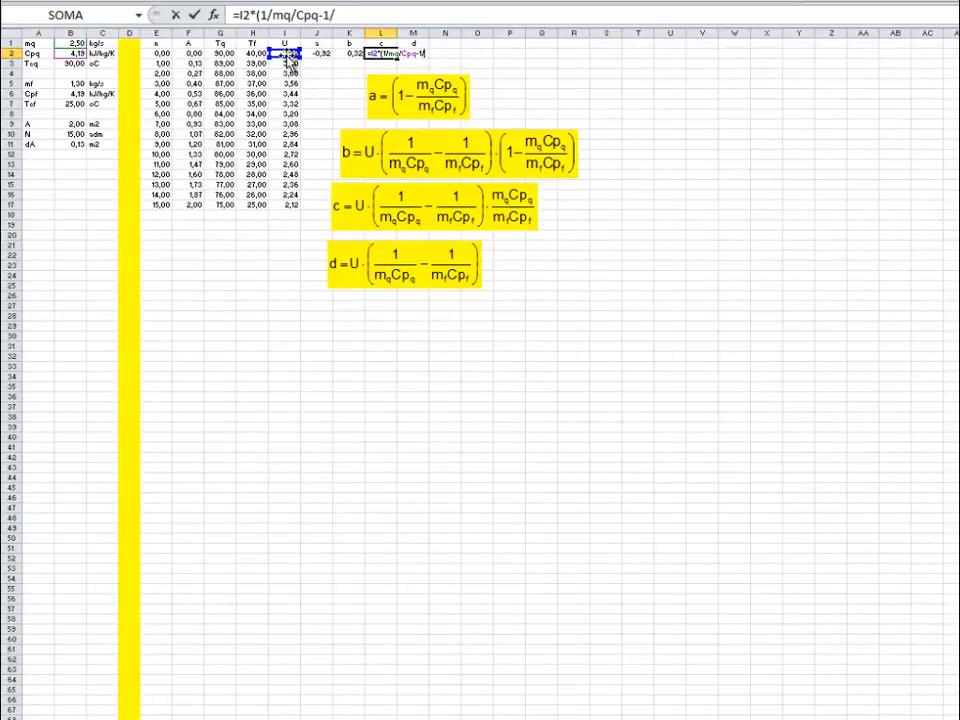
text(mf/Cpf))
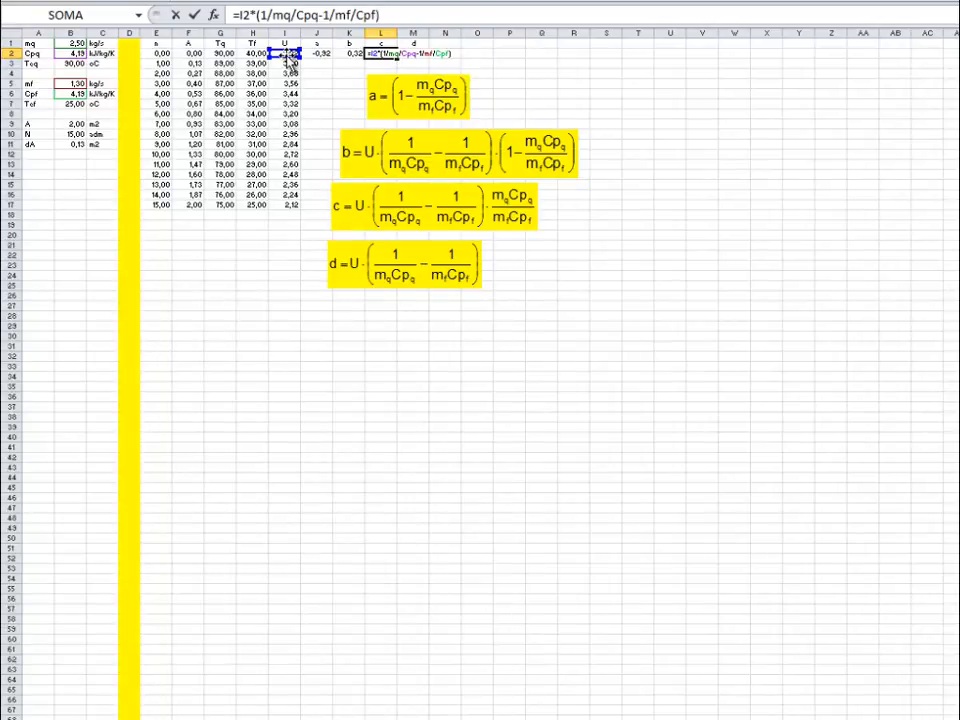
text(*m)
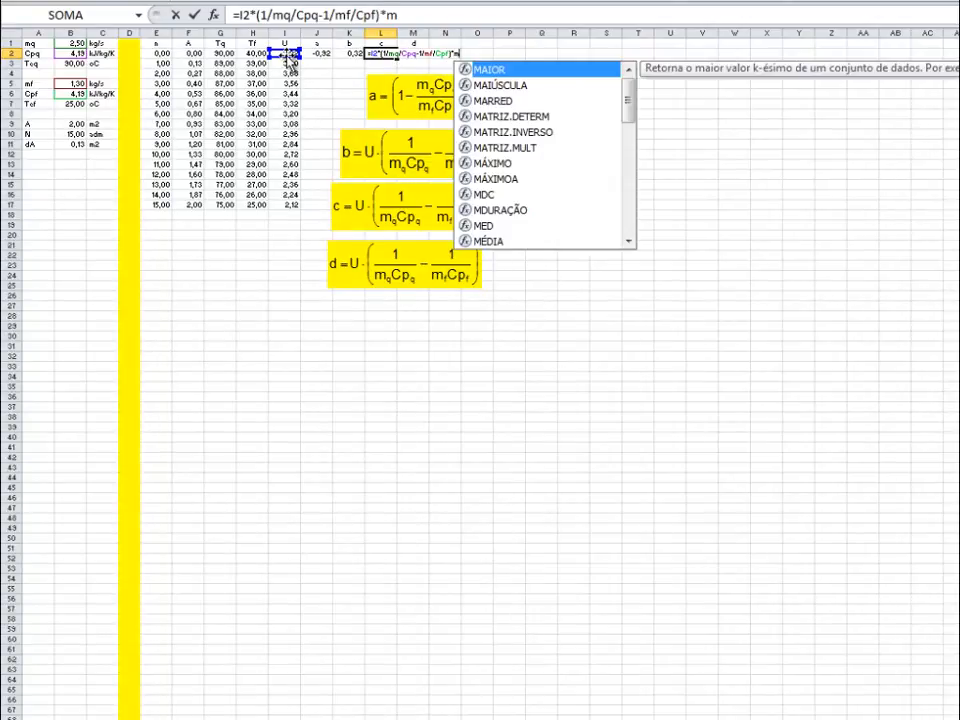
text(q*Cpq)
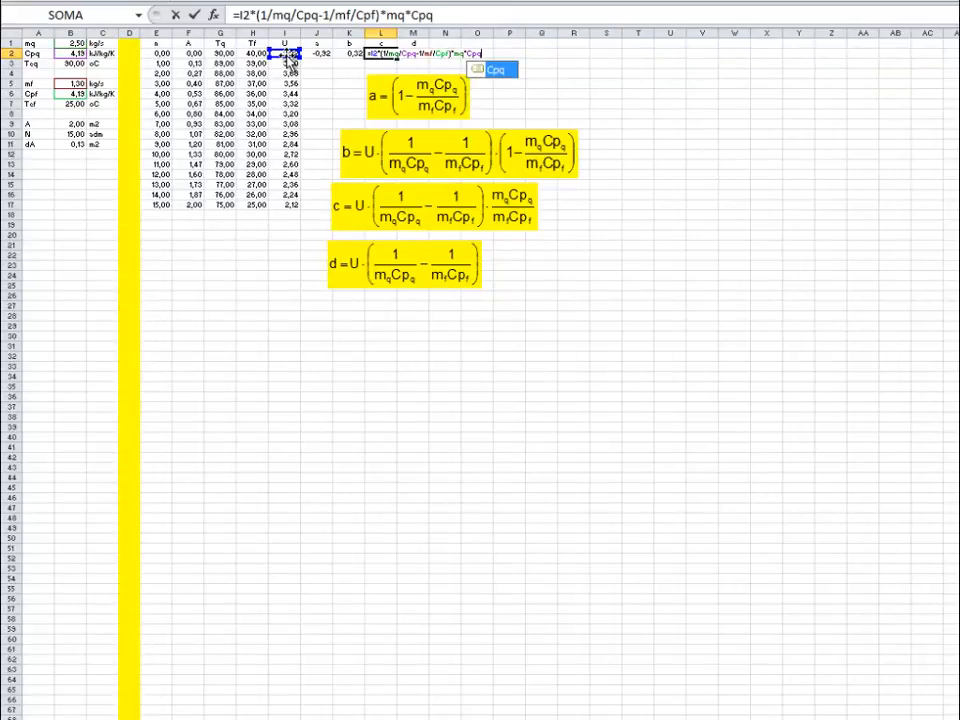
text(/mf/Cpf)
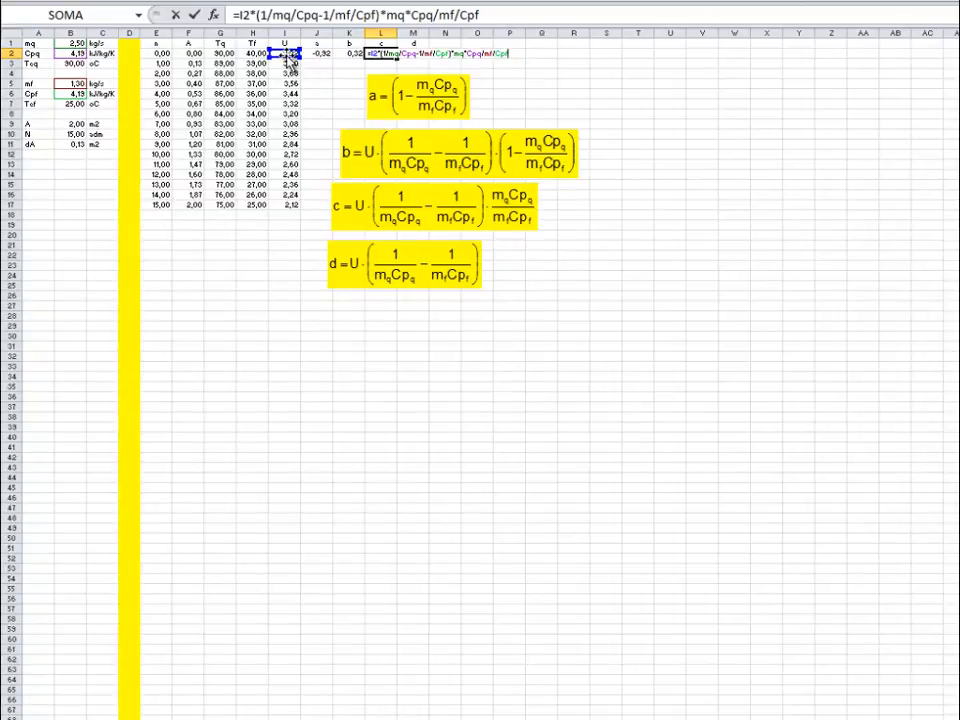
key(Tab)
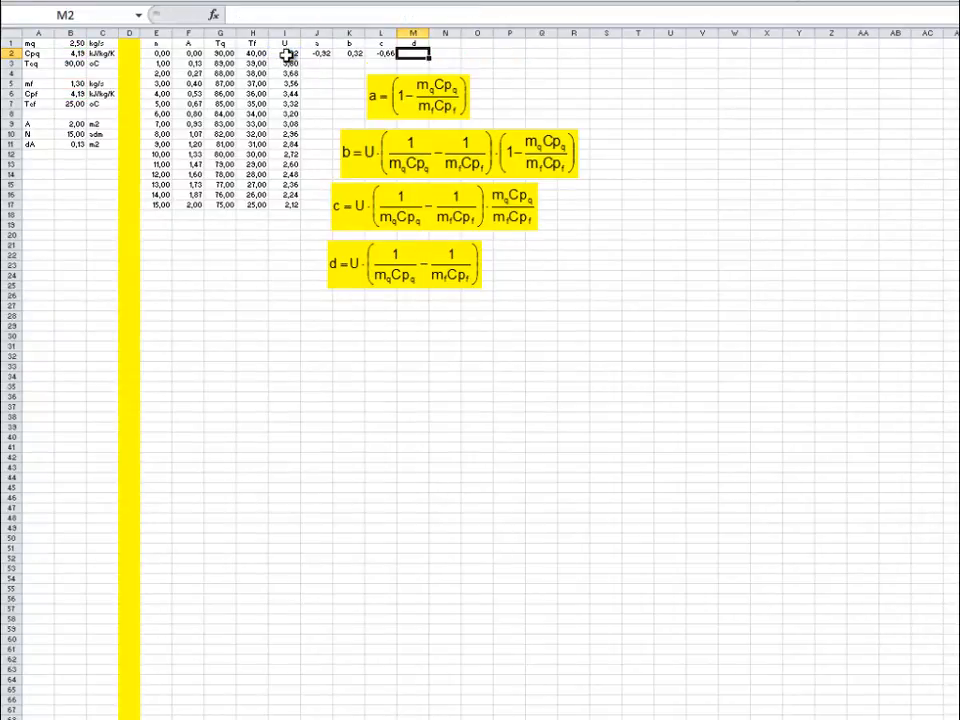
Step: Enter the coefficient d formula =I2*(1/mq/Cpq-1/mf/Cpf) in M2
text(=)
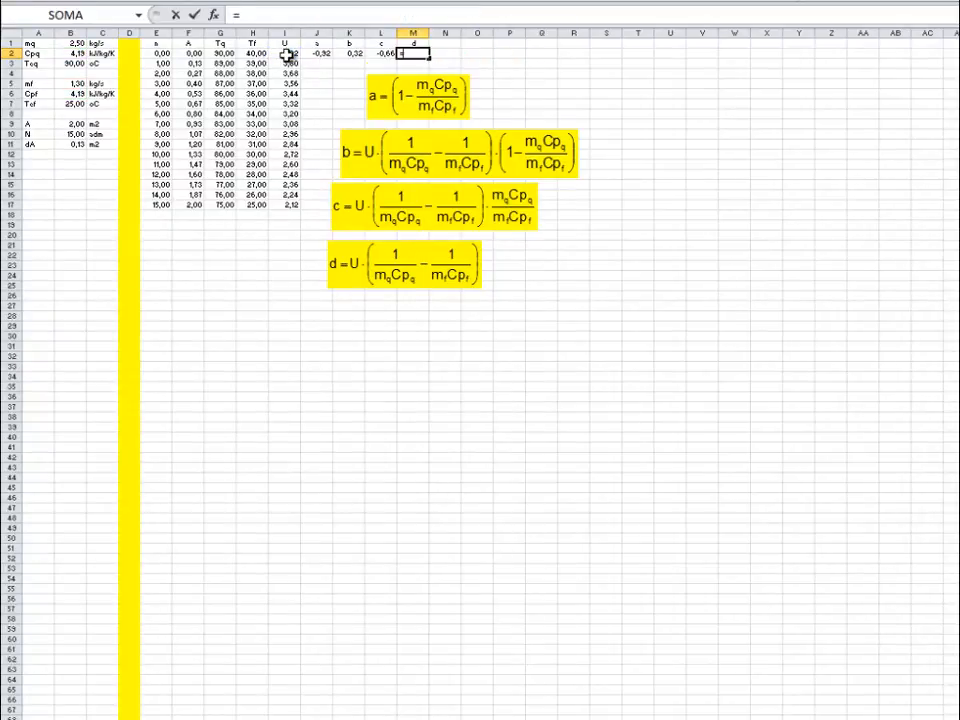
click(287, 55)
text(*(1/mq/C)
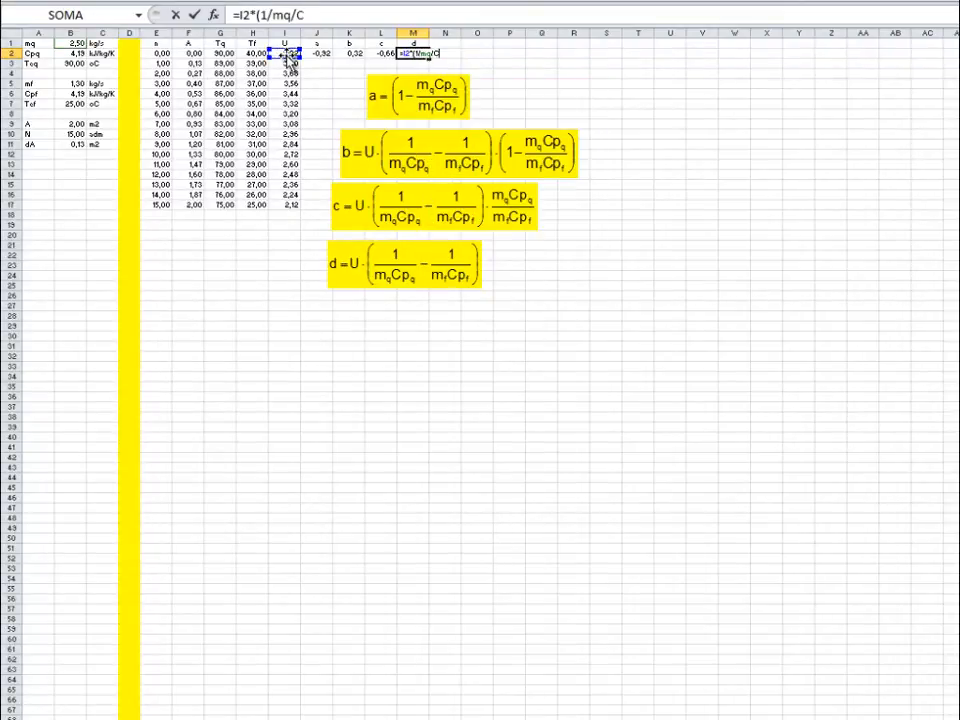
text(pq-1/mf/)
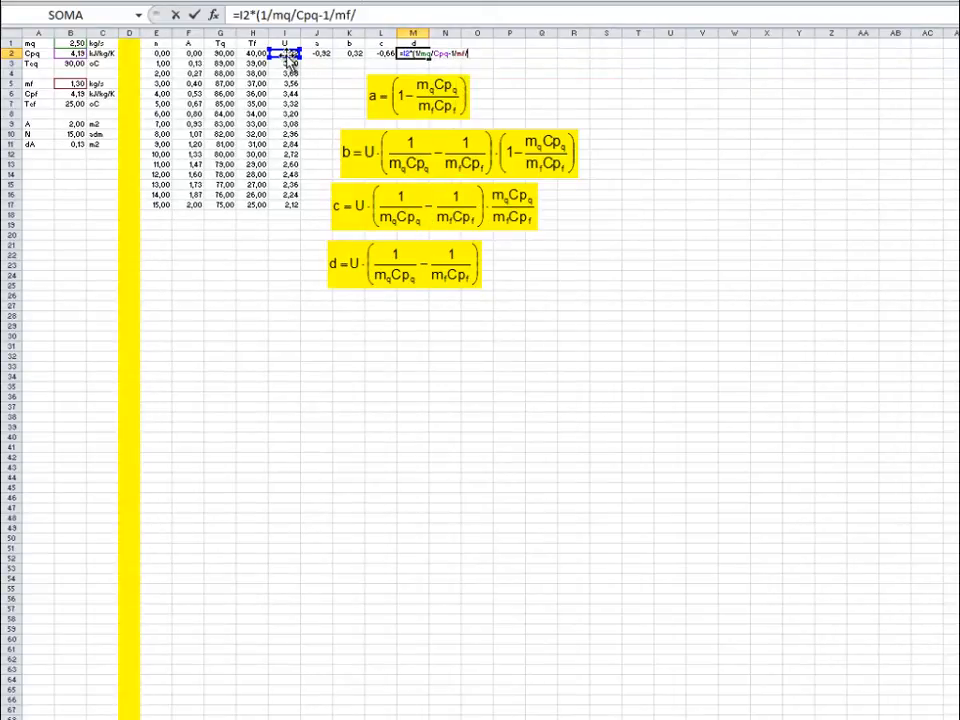
text(Cpf))
key(Return)
Step: Check the coefficient formulas in J2 to M2 against the equation objects for a, b, c and d
key(Up)
key(Left)
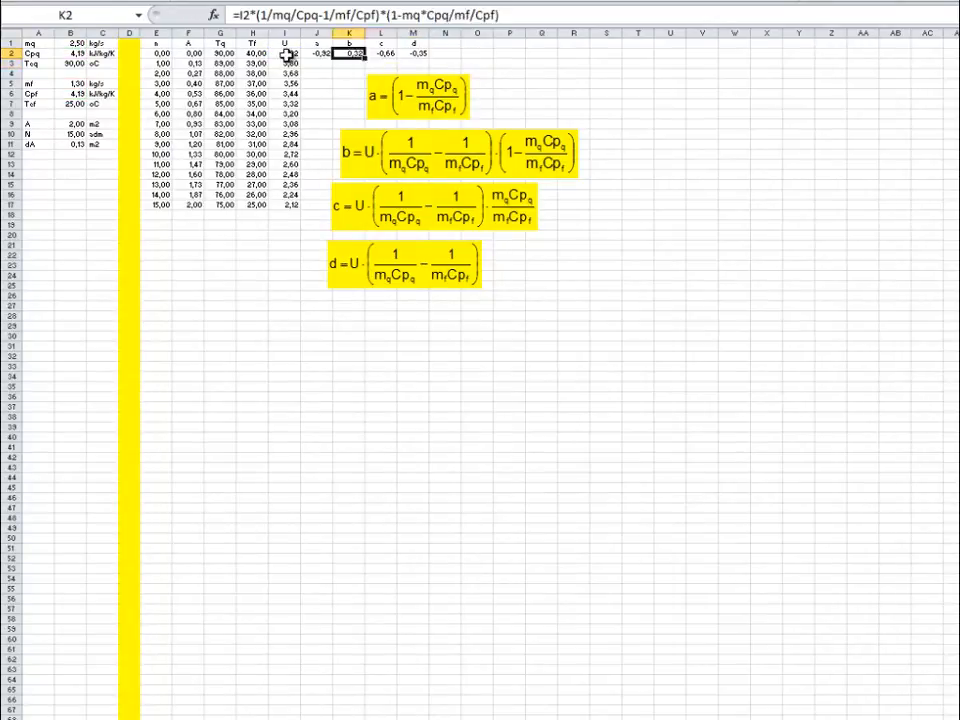
key(Left)
click(480, 14)
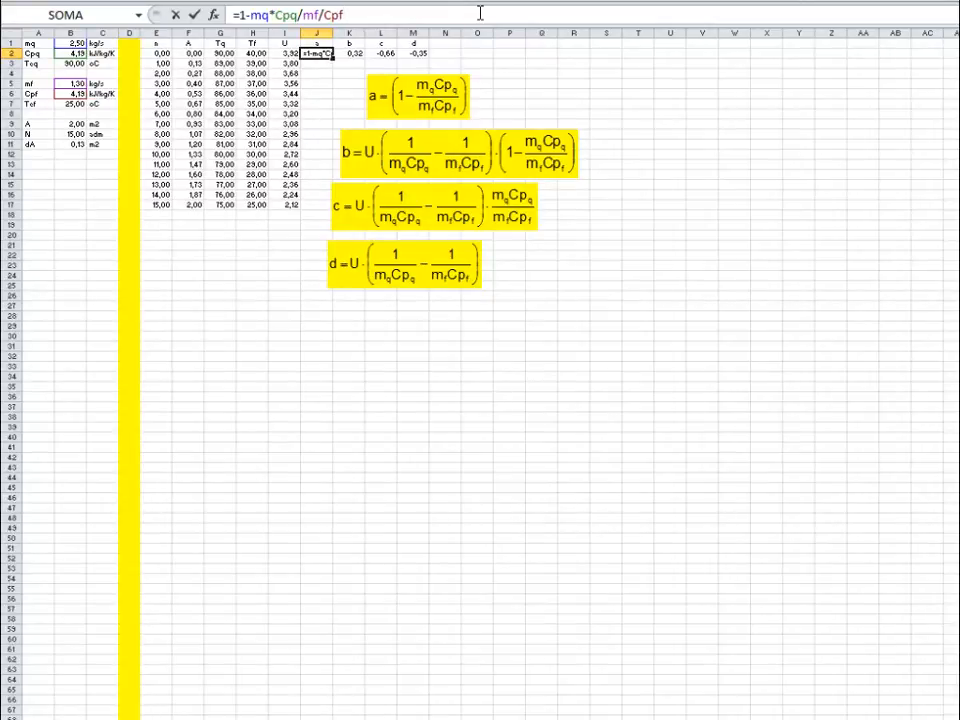
key(Tab)
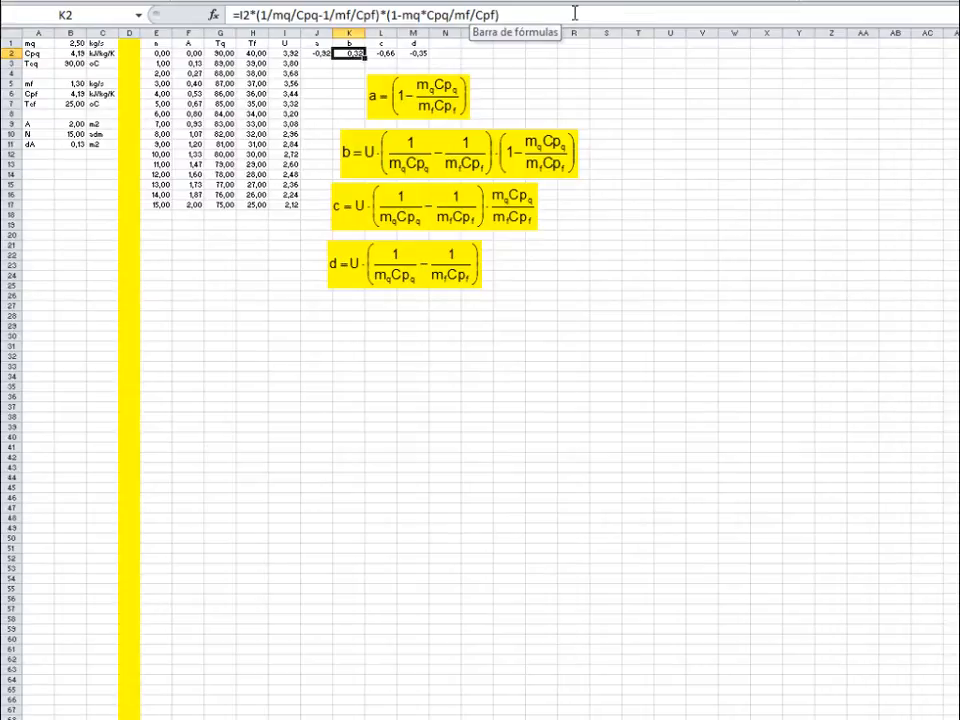
key(Right)
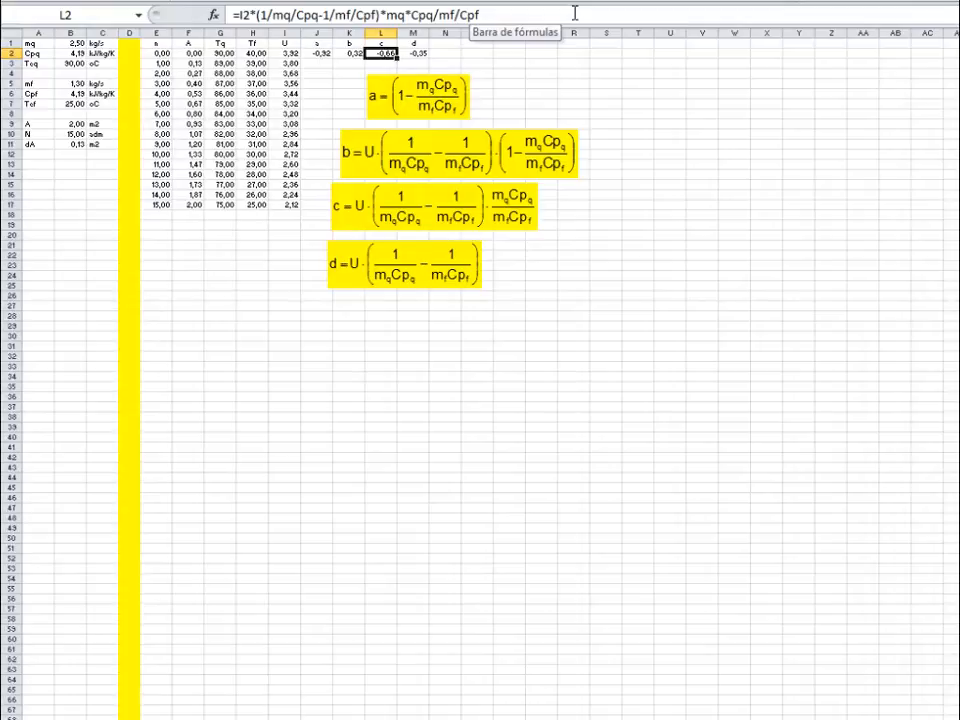
key(Right)
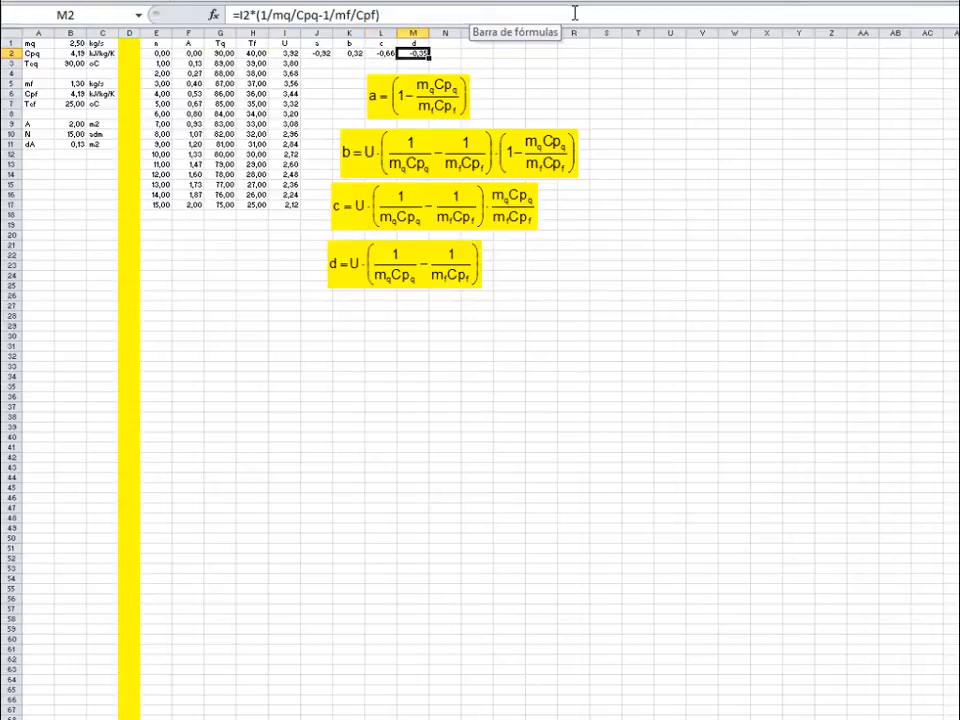
click(575, 13)
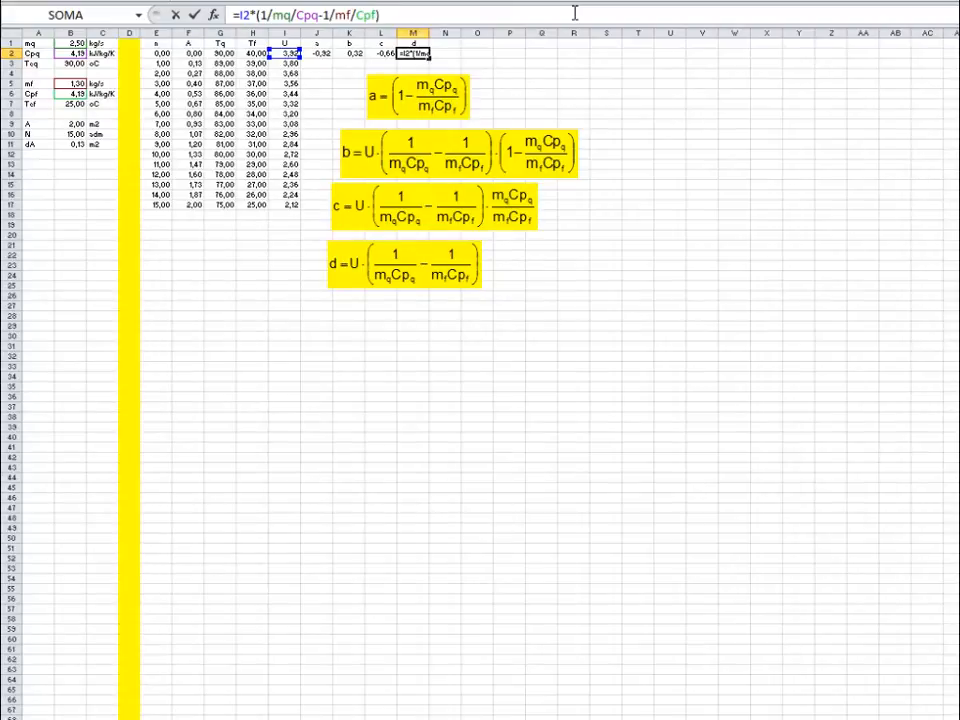
key(ctrl+Return)
key(Return)
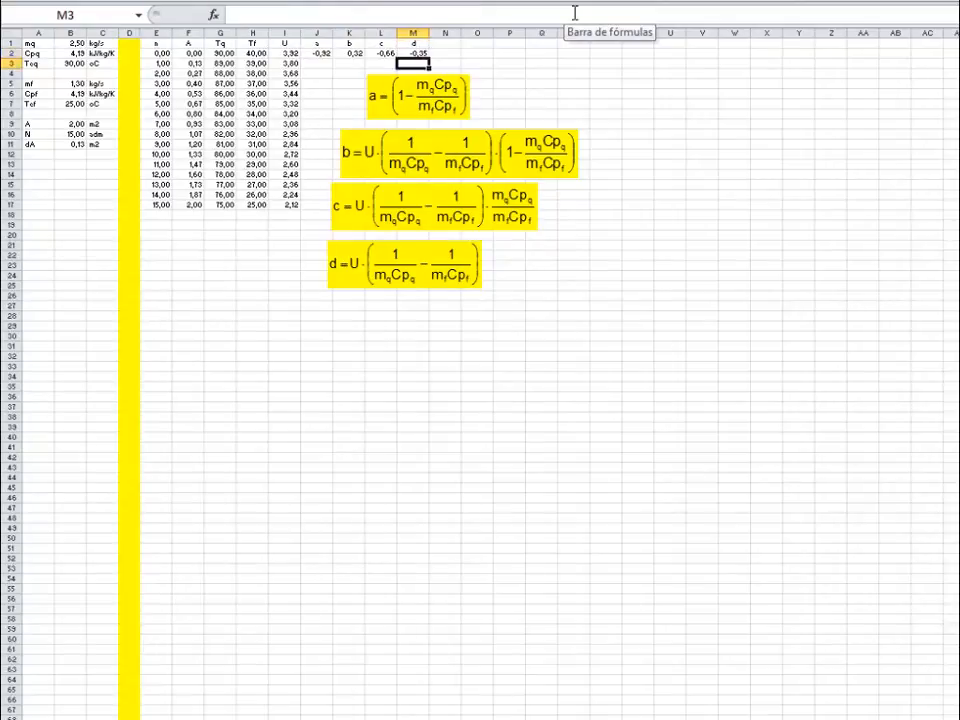
Step: Remove the four equation objects for a, b, c and d from the area beneath the coefficient headers
click(438, 88)
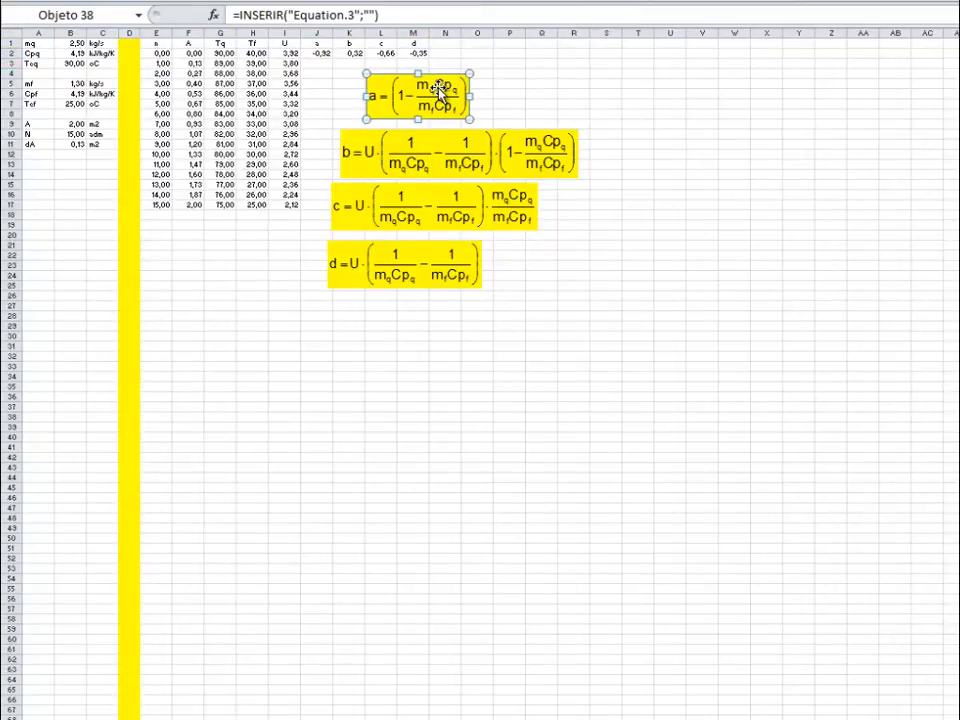
ctrl+click(480, 160)
ctrl+click(462, 200)
ctrl+click(444, 258)
drag(466, 107, 959, 275)
click(959, 275)
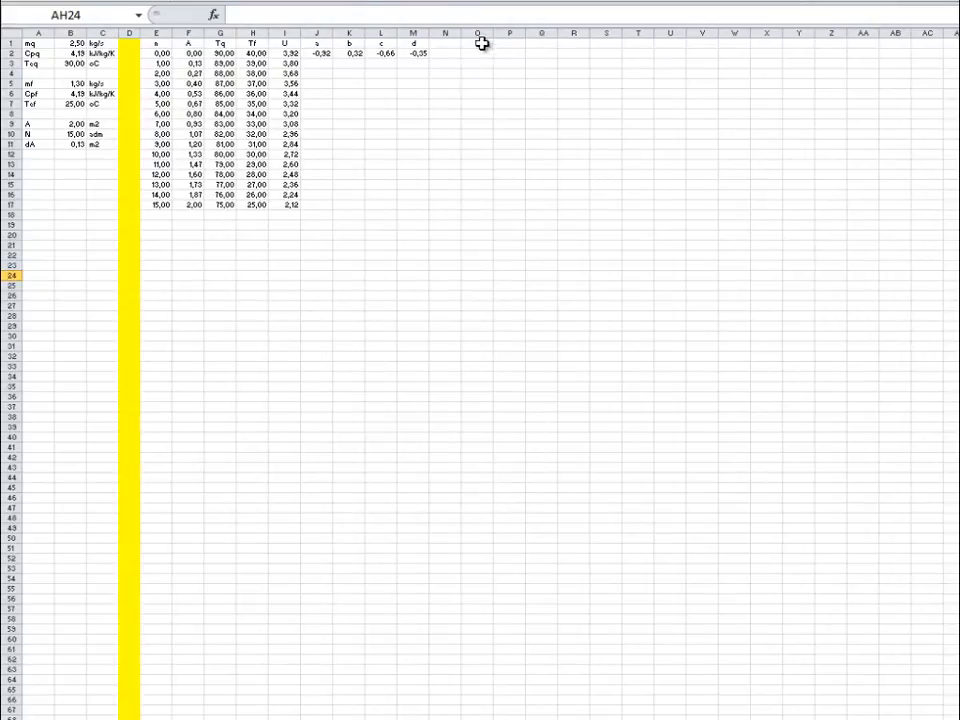
Step: Narrow column N and fill it with yellow as a divider after the coefficient table
drag(461, 34, 448, 36)
click(436, 35)
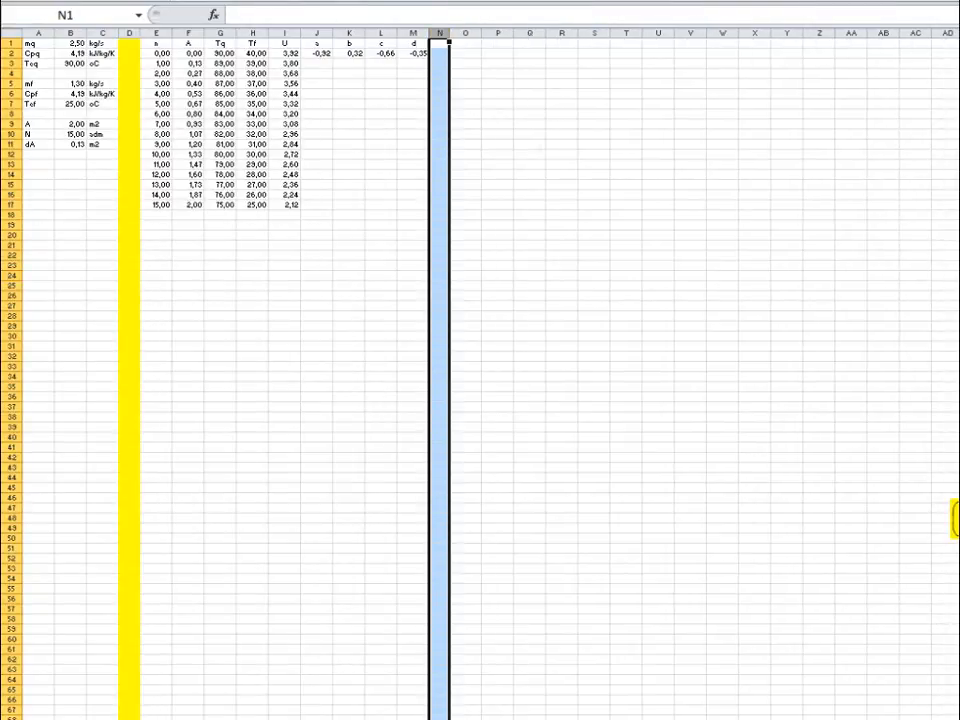
click(658, 245)
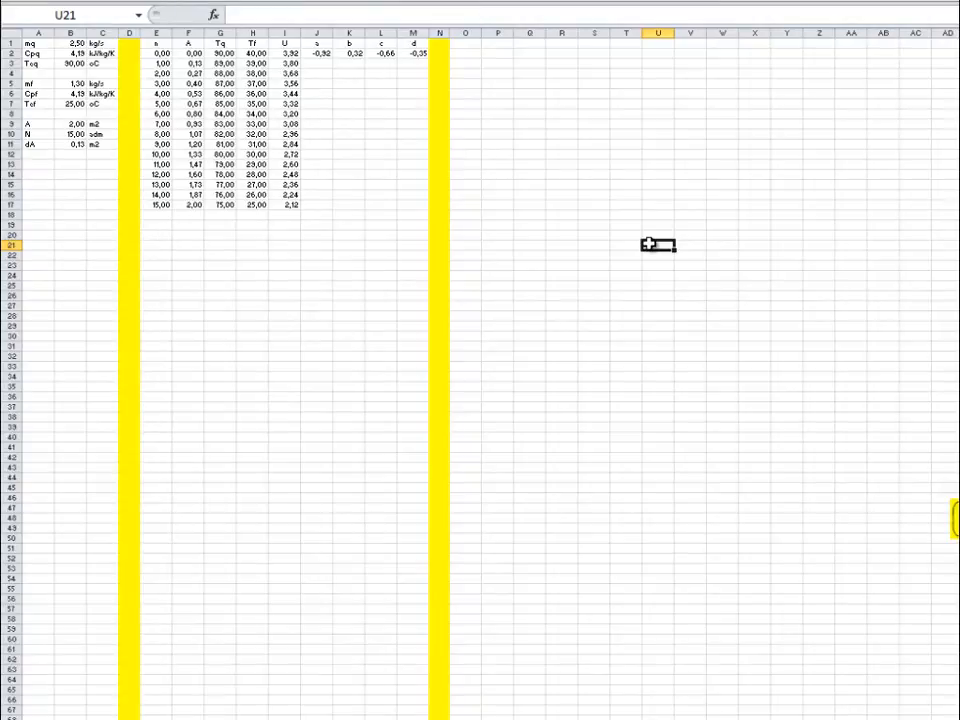
Step: Label the equation rows in P3:P17 by entering eq1 and eq2 and extending the series down to eq15
click(498, 65)
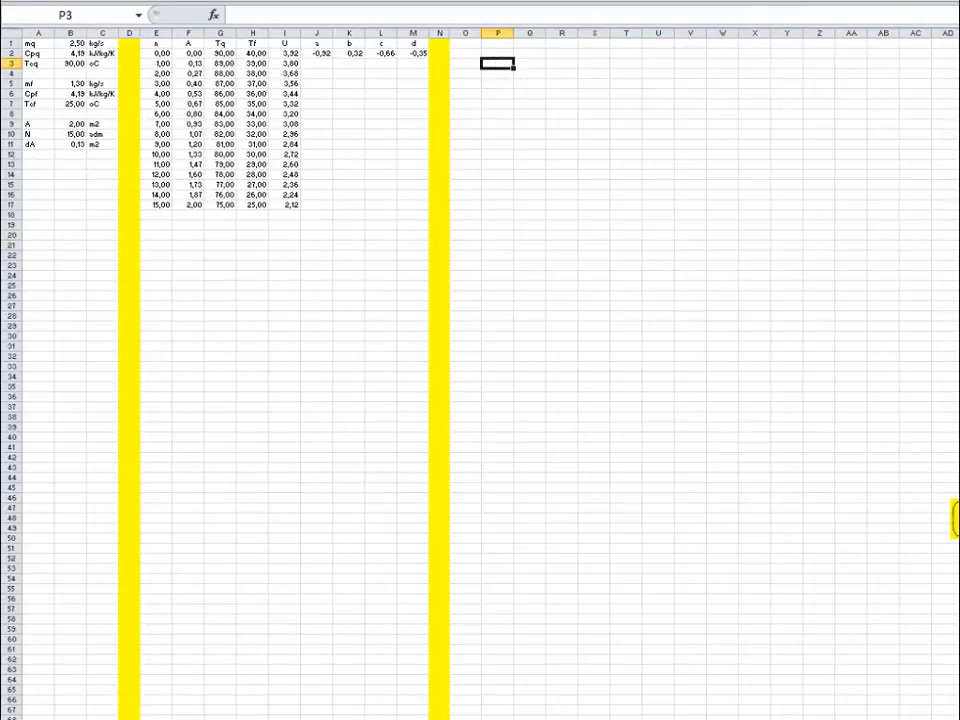
text(eq1)
key(Return)
click(500, 64)
drag(498, 63, 166, 63)
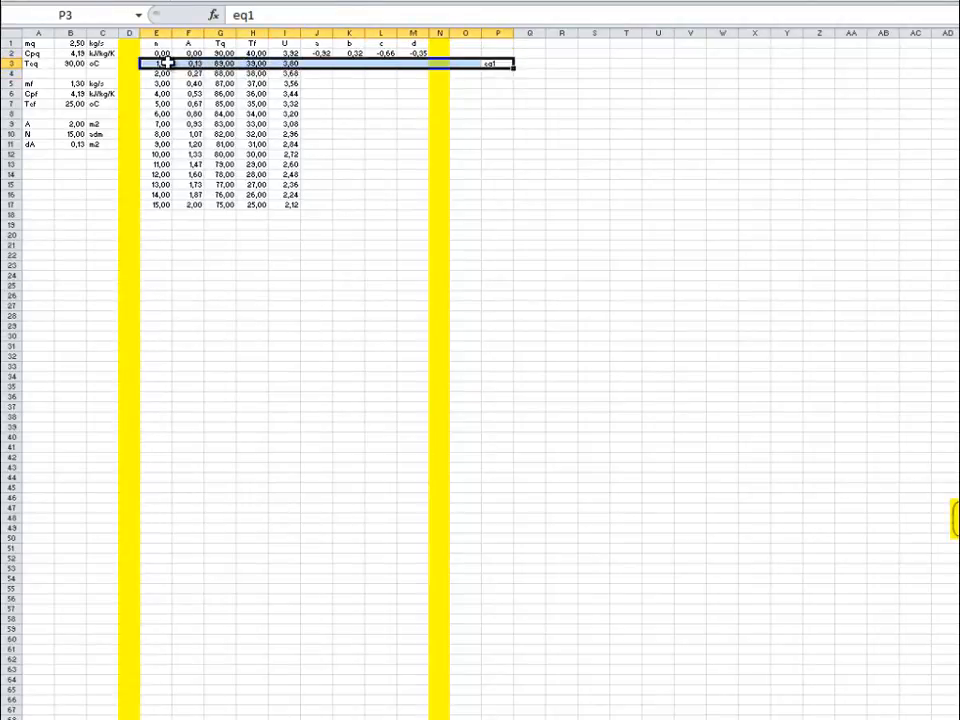
click(497, 73)
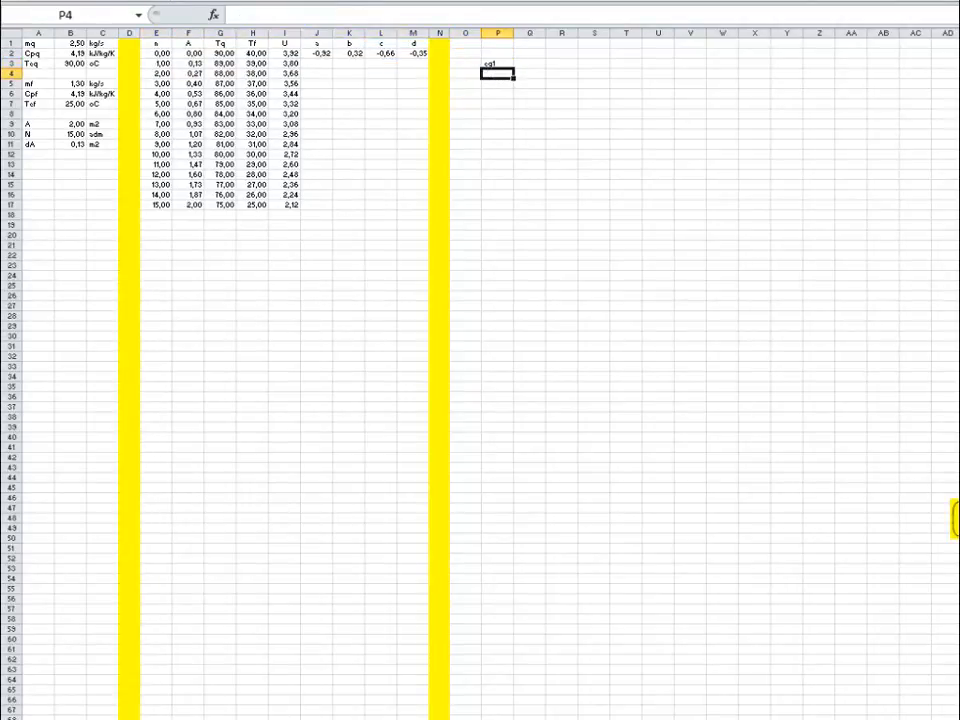
text(eq2)
key(Return)
click(497, 65)
drag(497, 67, 496, 208)
click(688, 246)
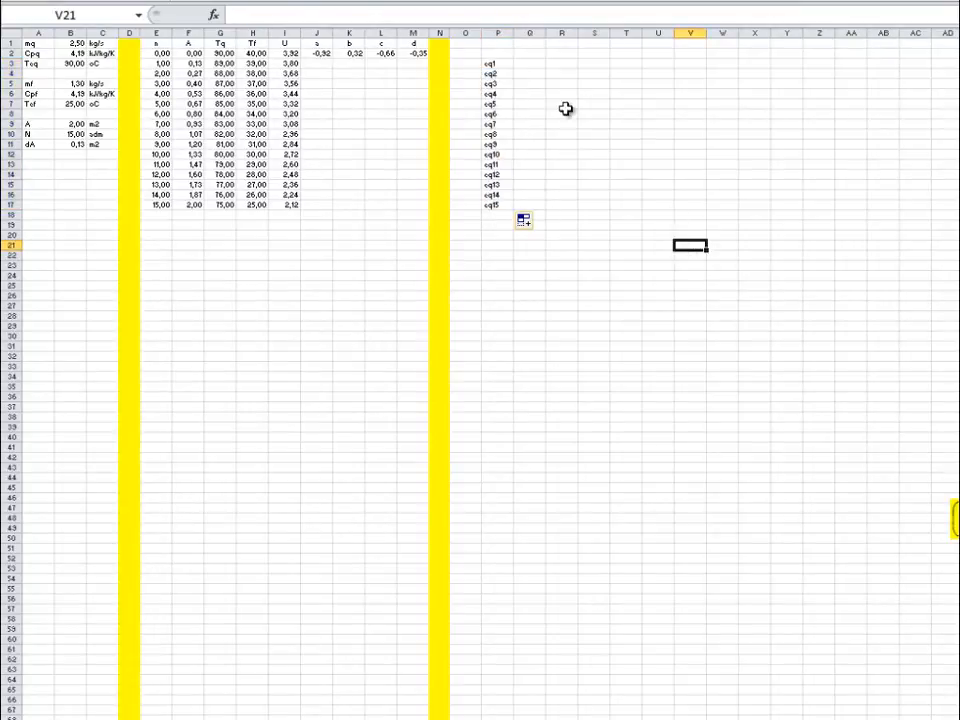
Step: Label the unknowns in Q2:AE2 by entering Tq1 and Tq2 and extending the series across to Tq15
click(530, 55)
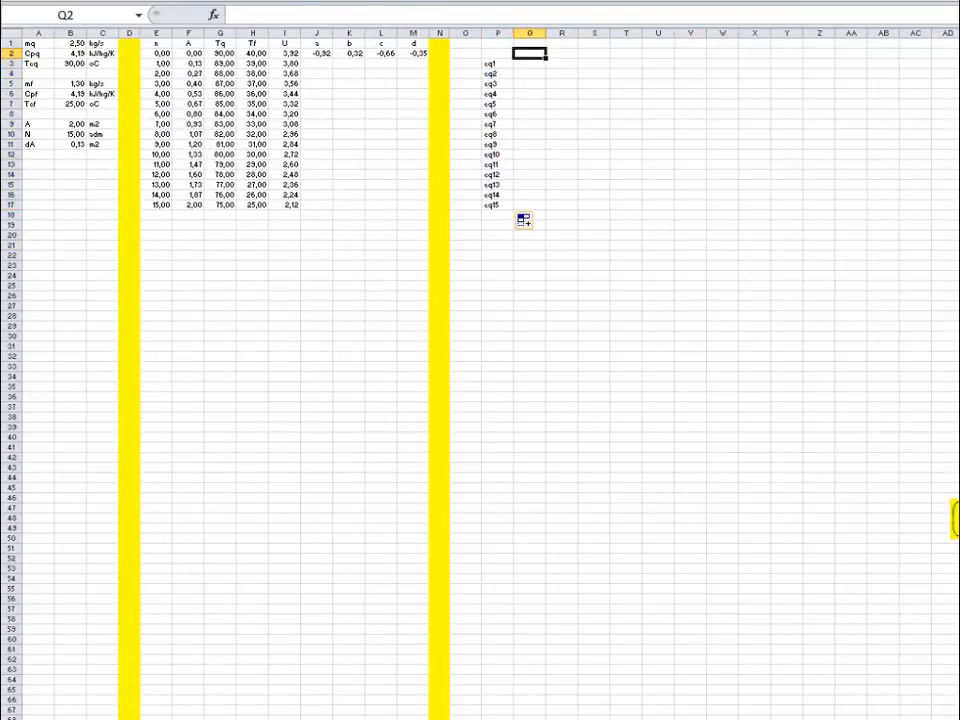
text(Tq1)
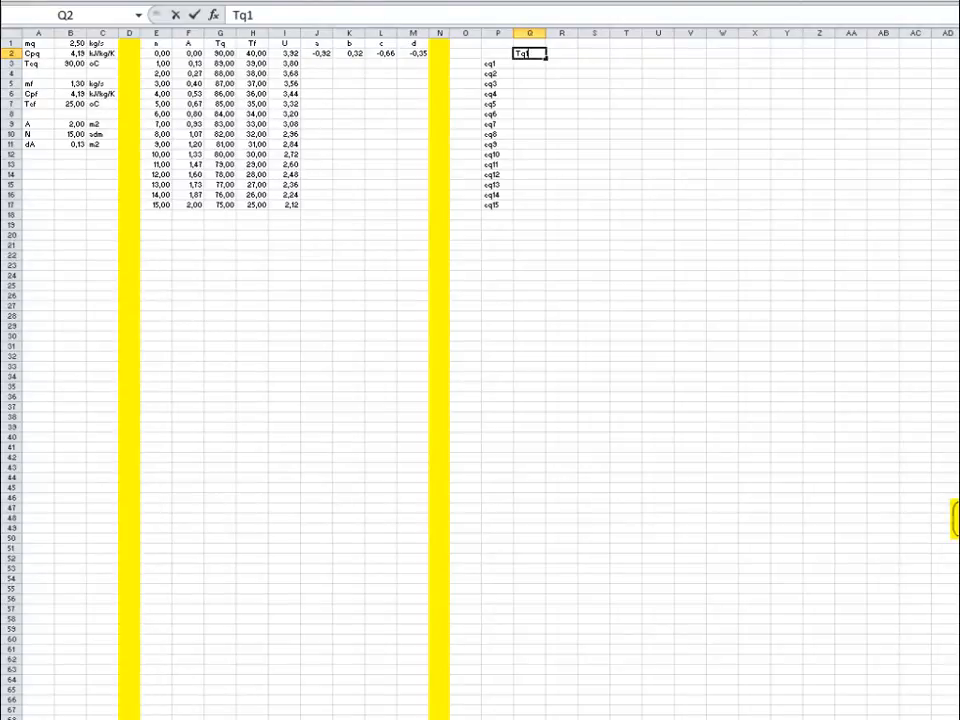
key(Tab)
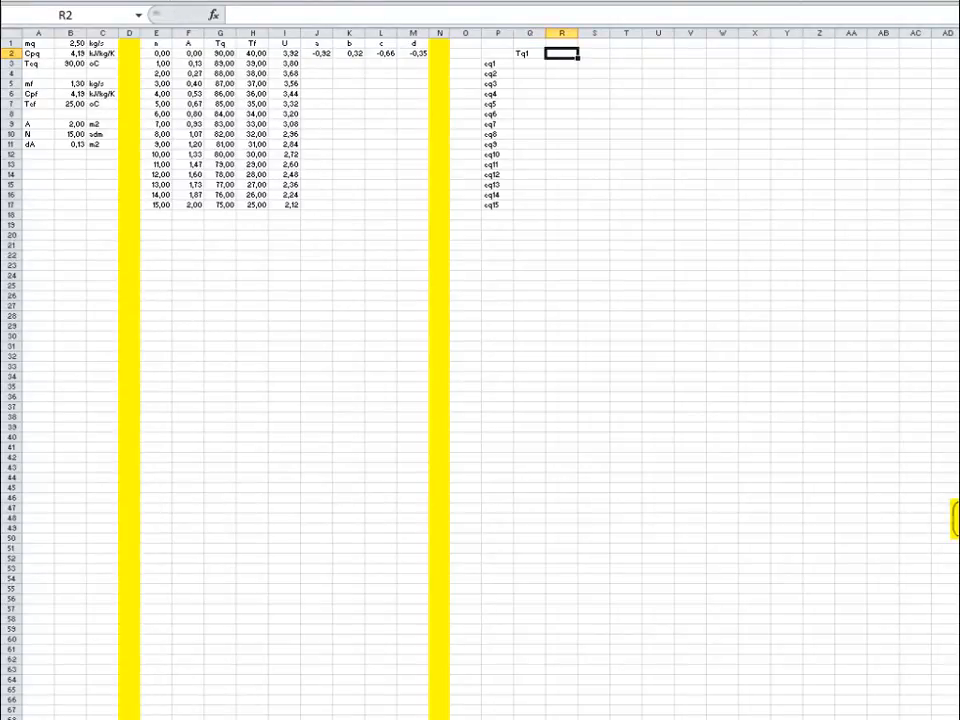
text(Tq2)
key(Return)
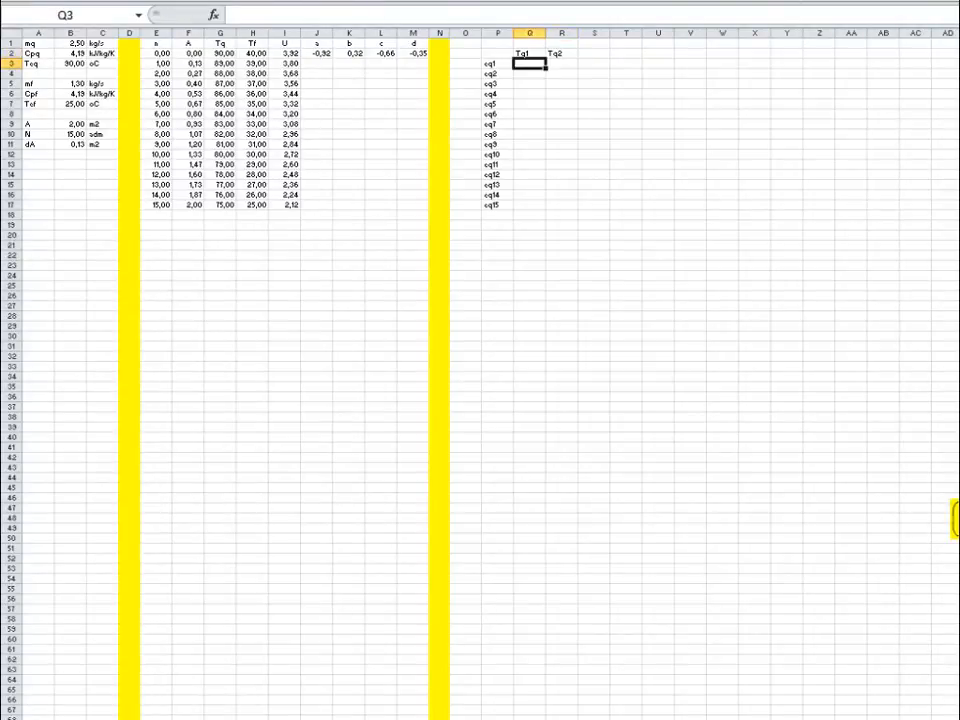
drag(528, 54, 955, 58)
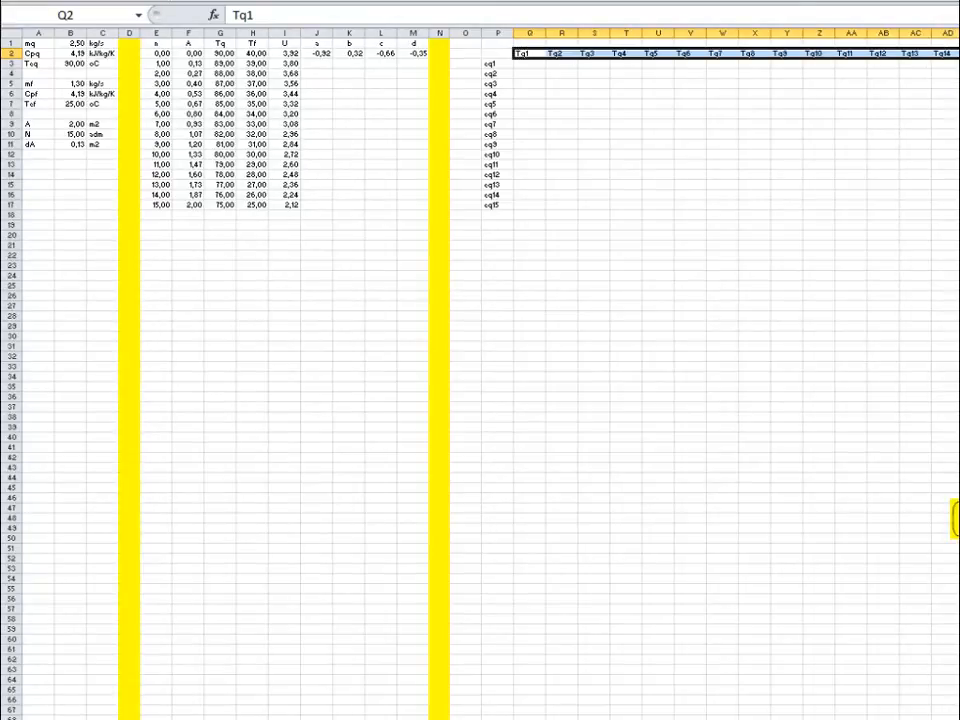
scroll(490, 380, right, 3)
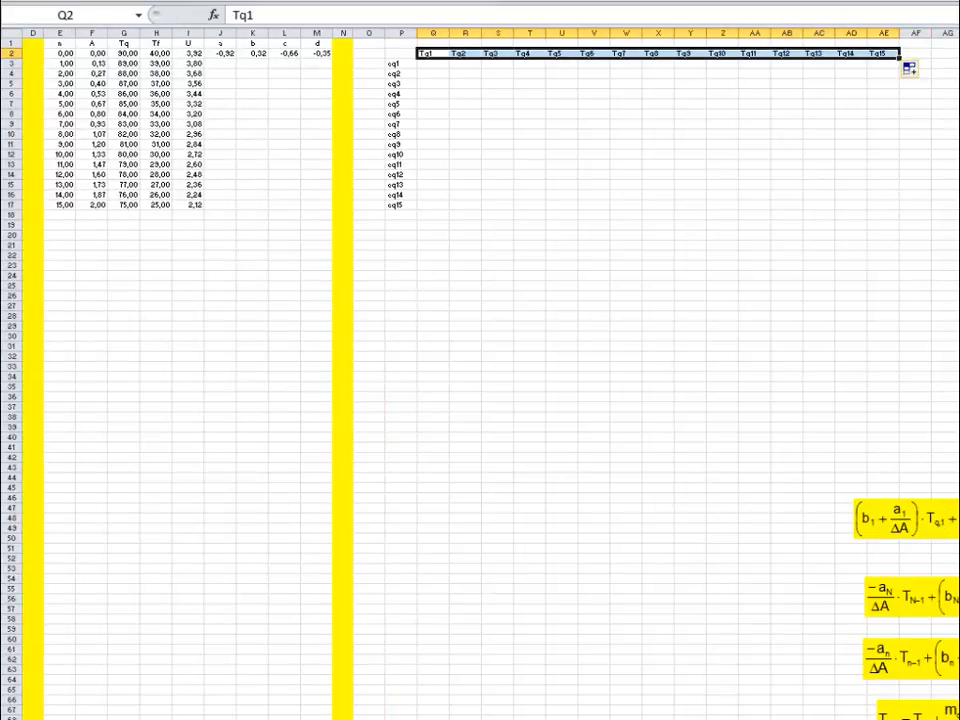
click(883, 316)
Step: Shade the coefficient matrix area Q3:AE17 with a light red fill
drag(447, 66, 881, 206)
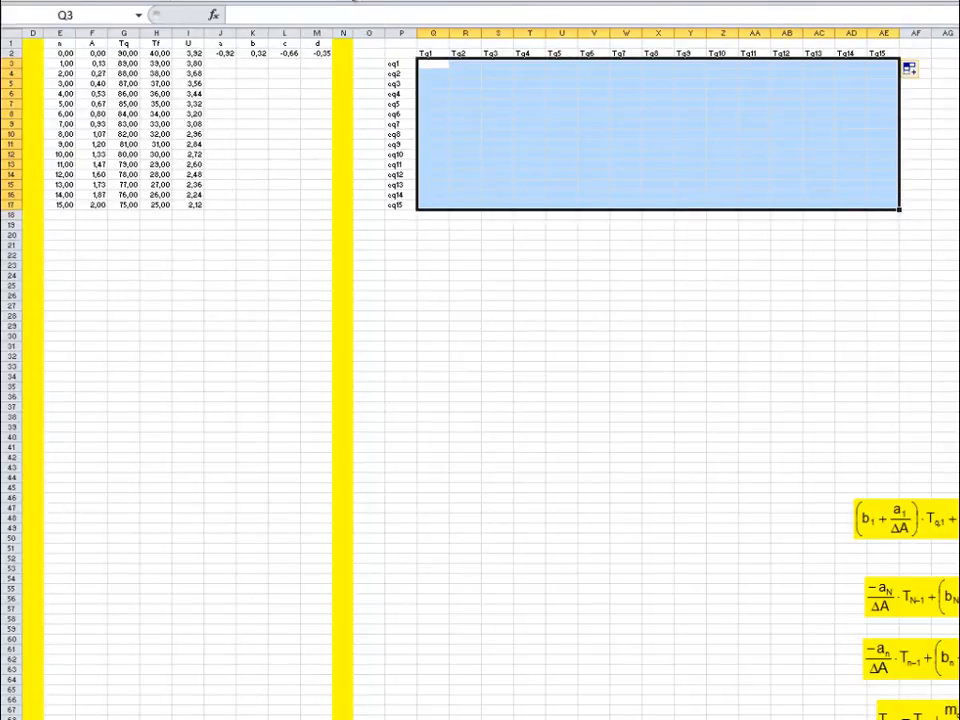
click(327, 0)
click(385, 22)
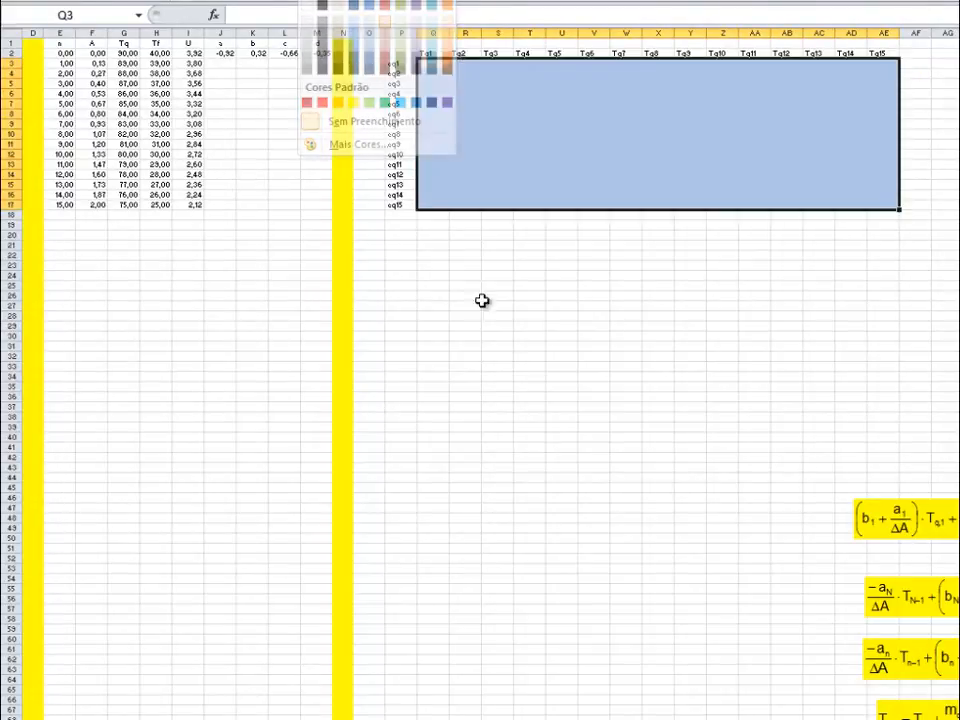
click(530, 336)
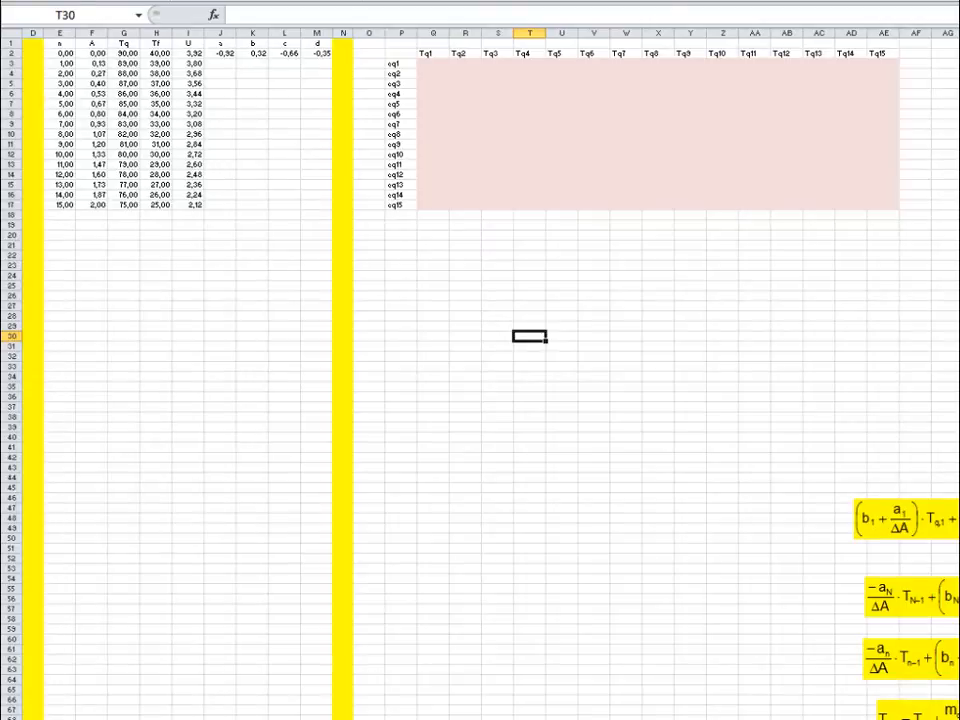
Step: Reposition the equation objects for the first, general n and final N nodes so they stack directly below the matrix
click(948, 530)
key(Delete)
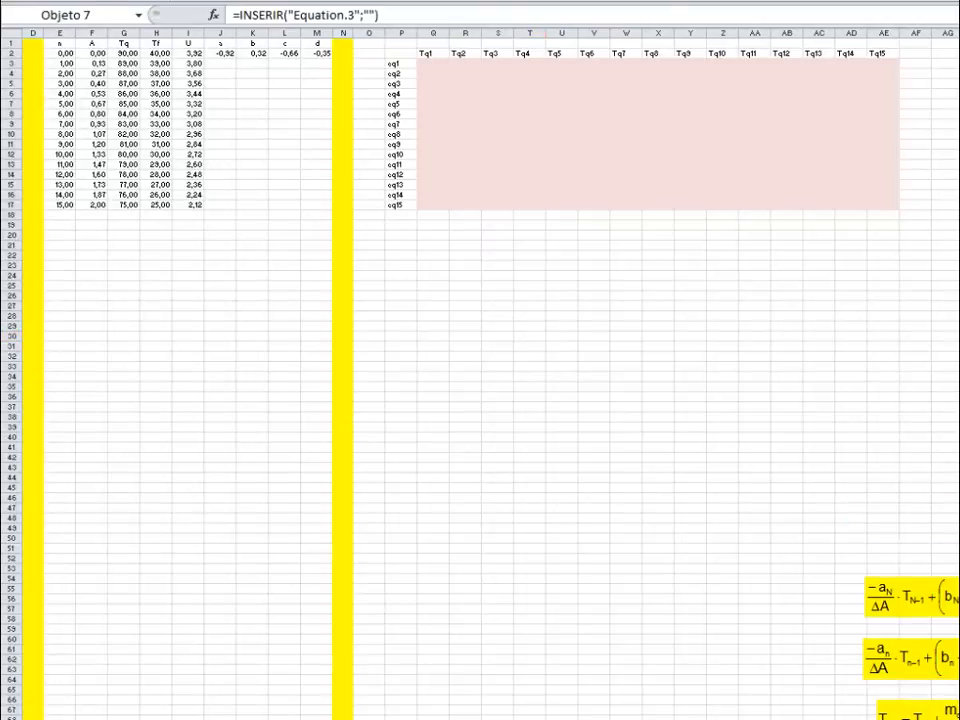
drag(950, 530, 520, 254)
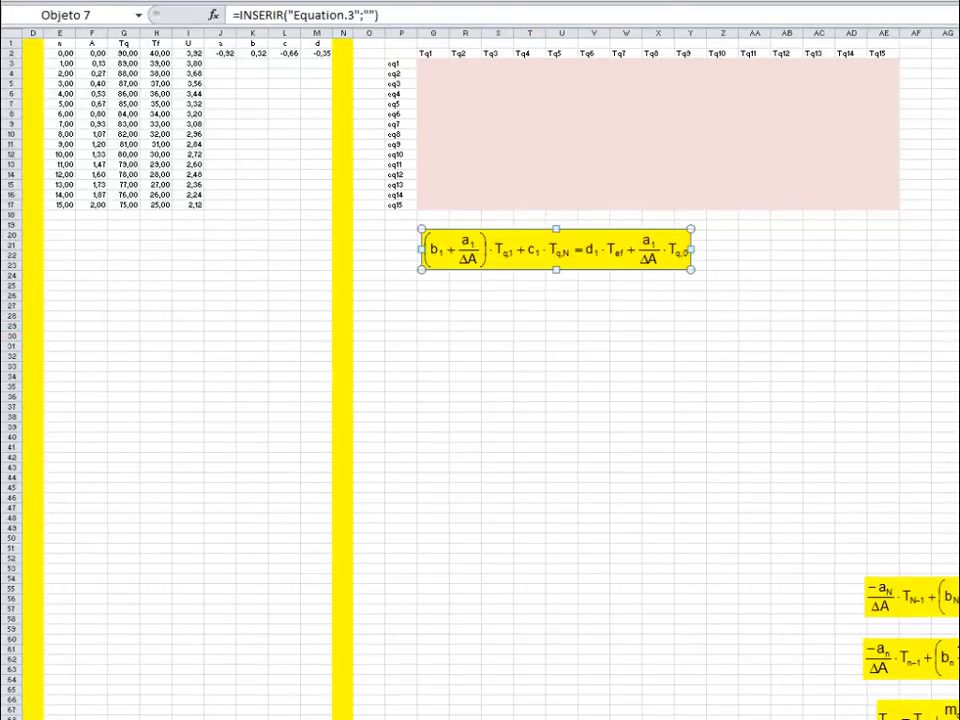
key(Escape)
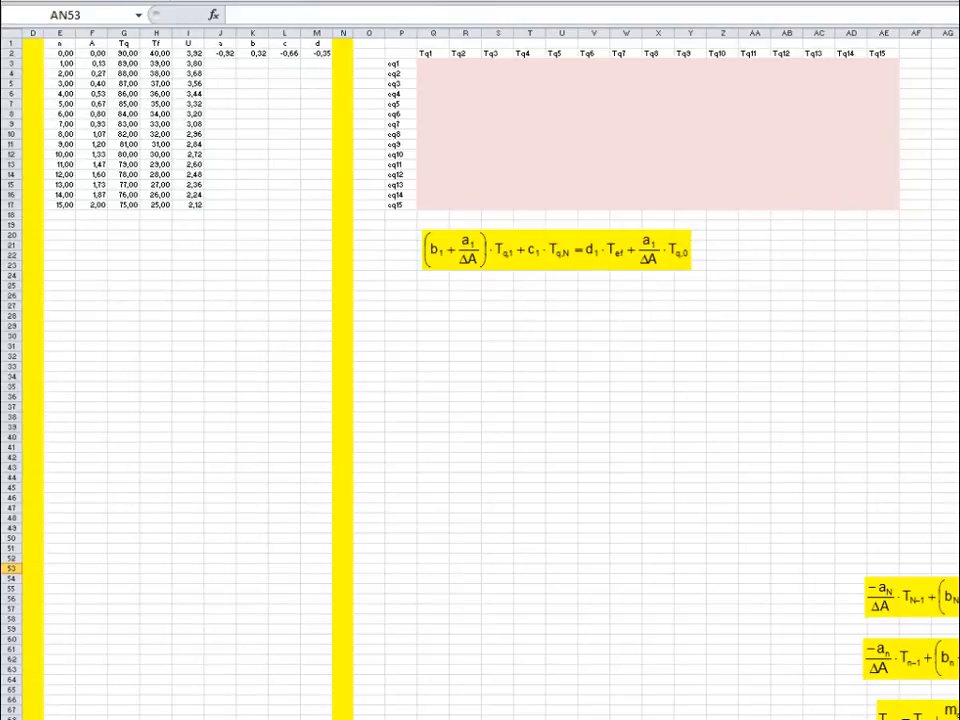
drag(910, 658, 609, 315)
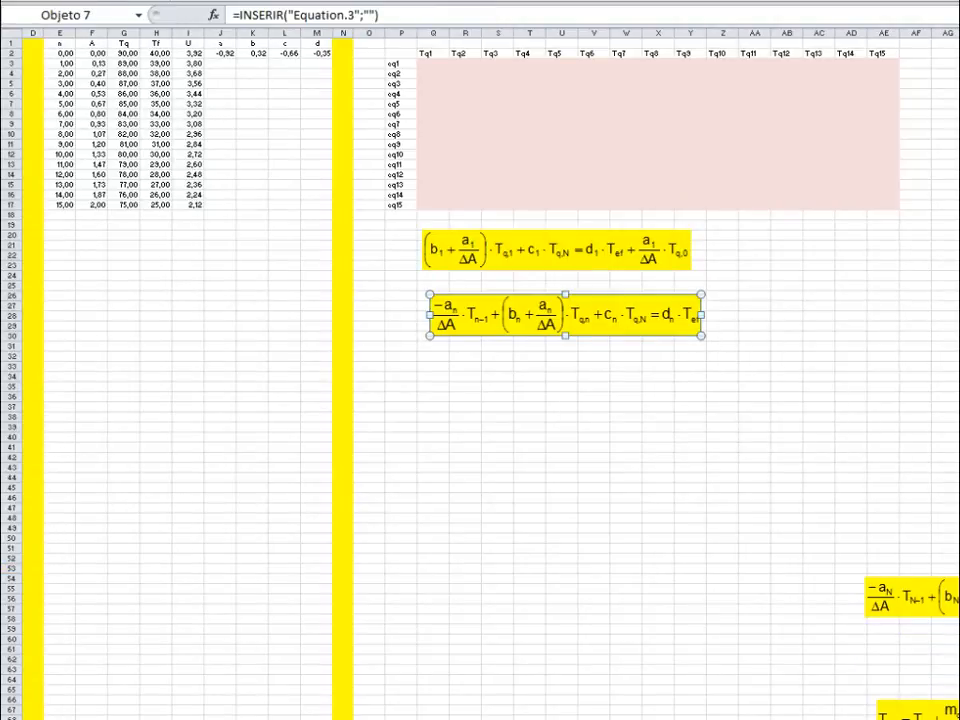
drag(925, 598, 587, 384)
click(786, 436)
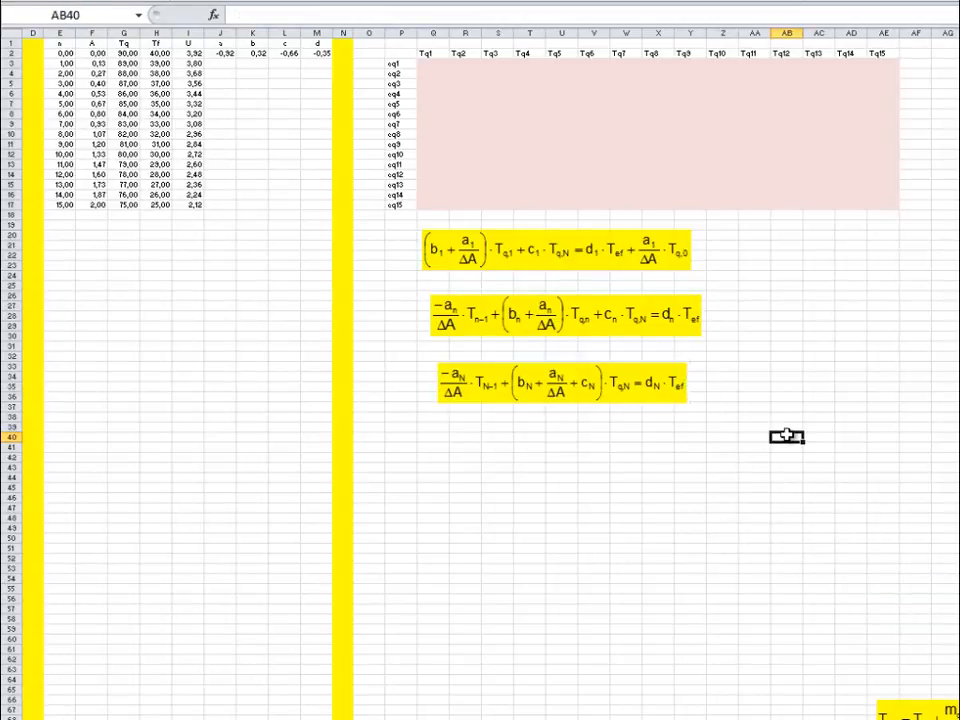
Step: Enter 0 in Q3 and fill it across and down the whole matrix Q3:AE17
click(427, 63)
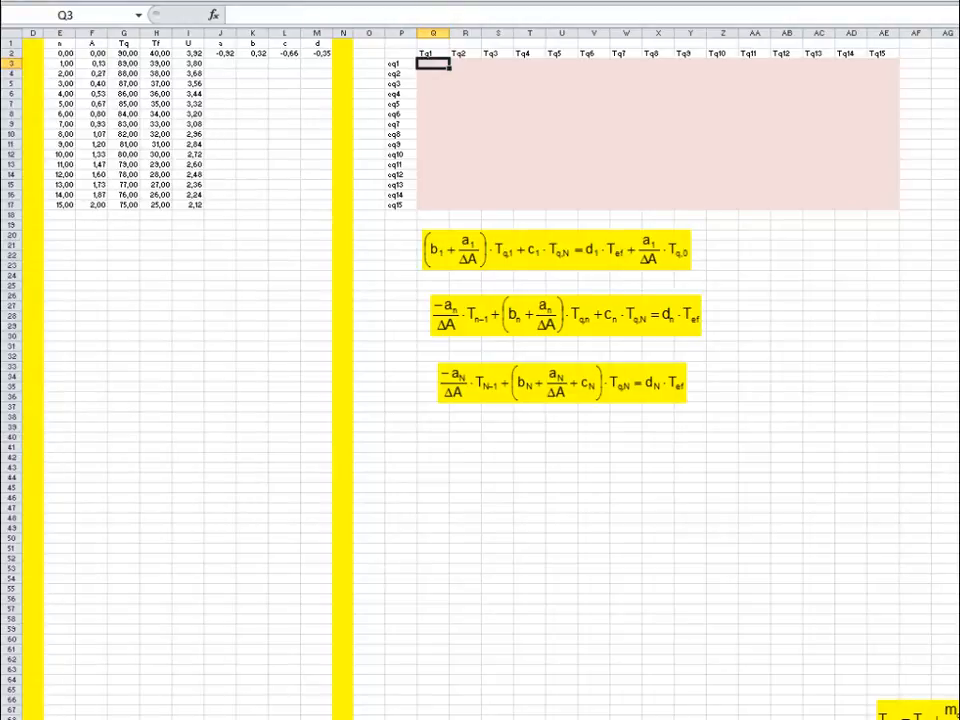
text(0)
key(Return)
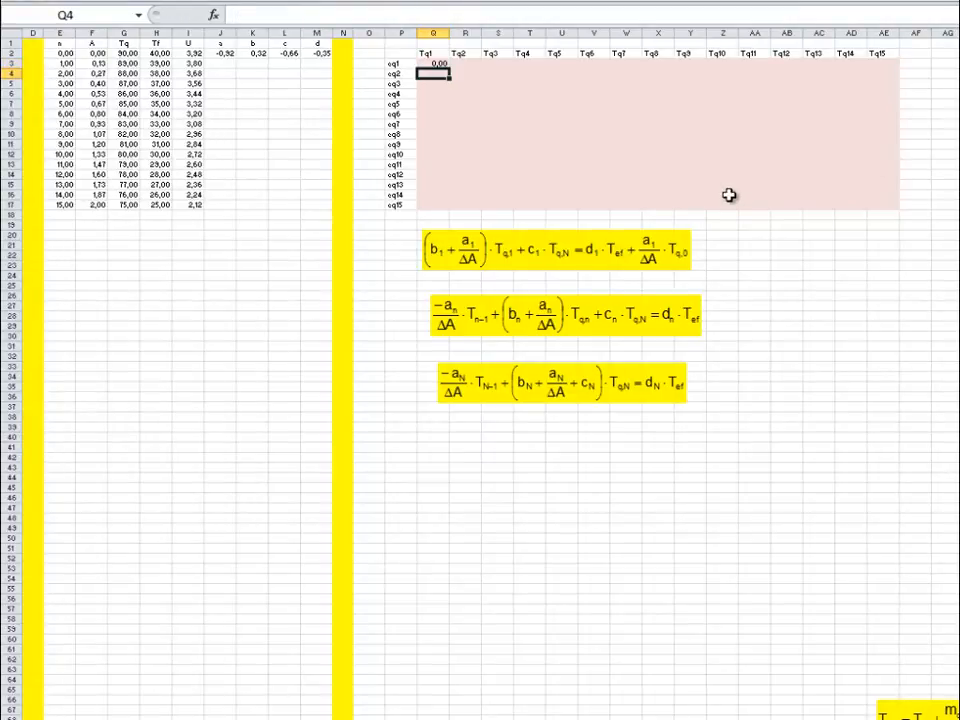
click(437, 63)
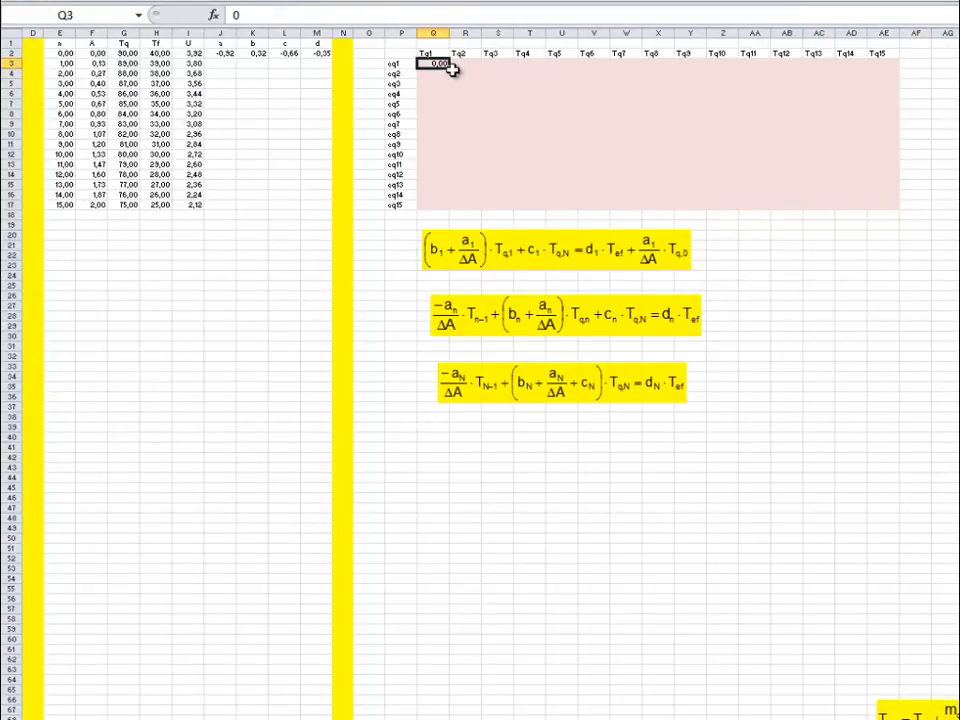
drag(450, 67, 882, 206)
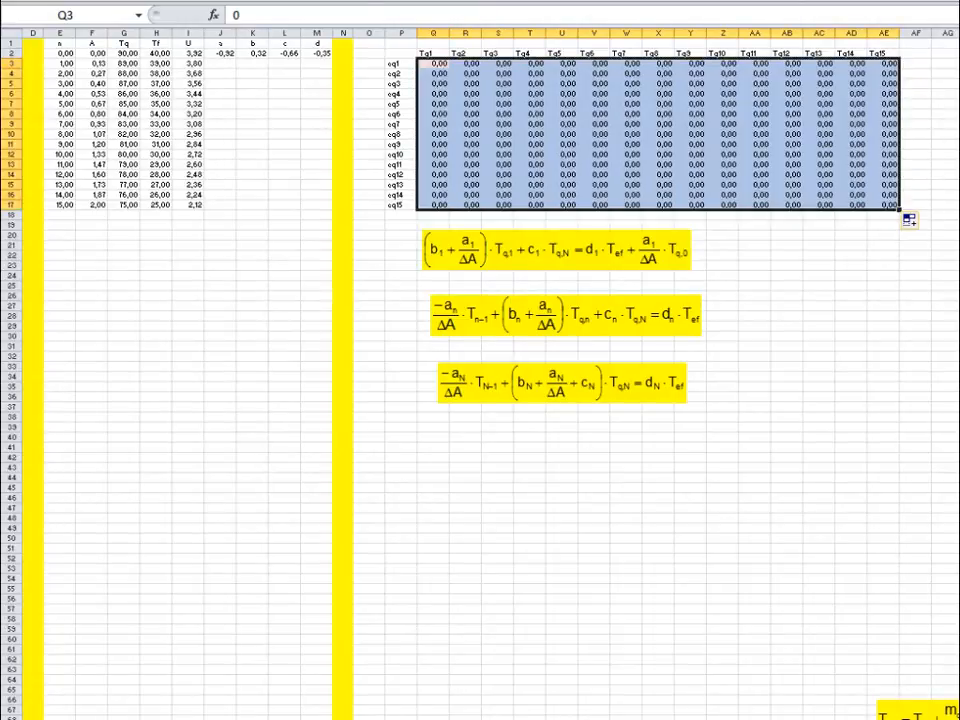
click(959, 326)
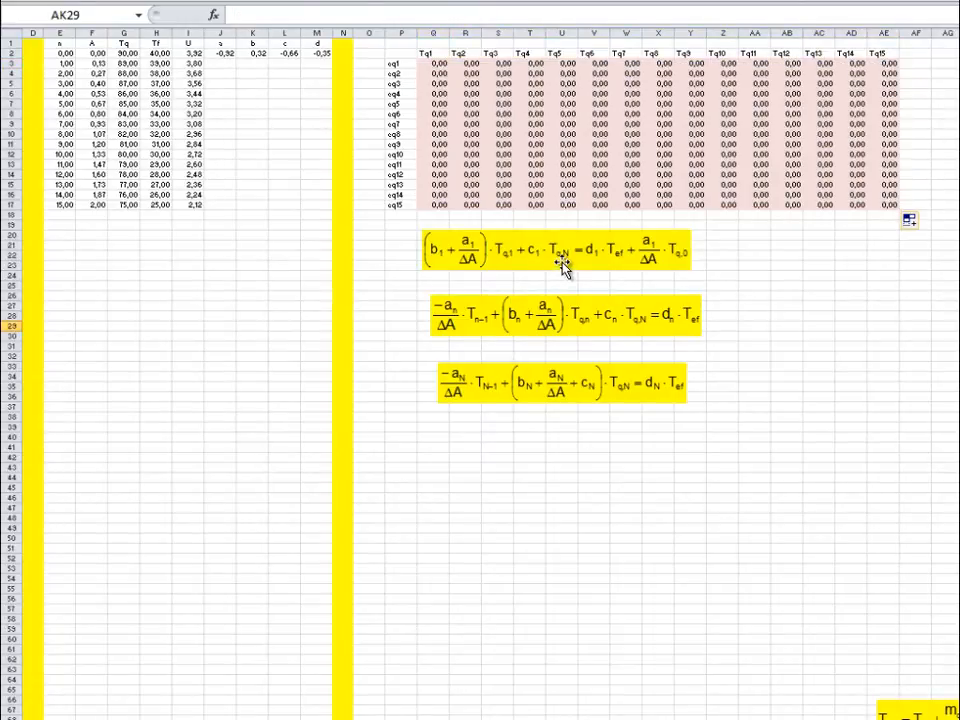
Step: Place the first-node equation just under the matrix's top rows for reference and enter =K3 in Q3
drag(564, 262, 566, 113)
click(786, 337)
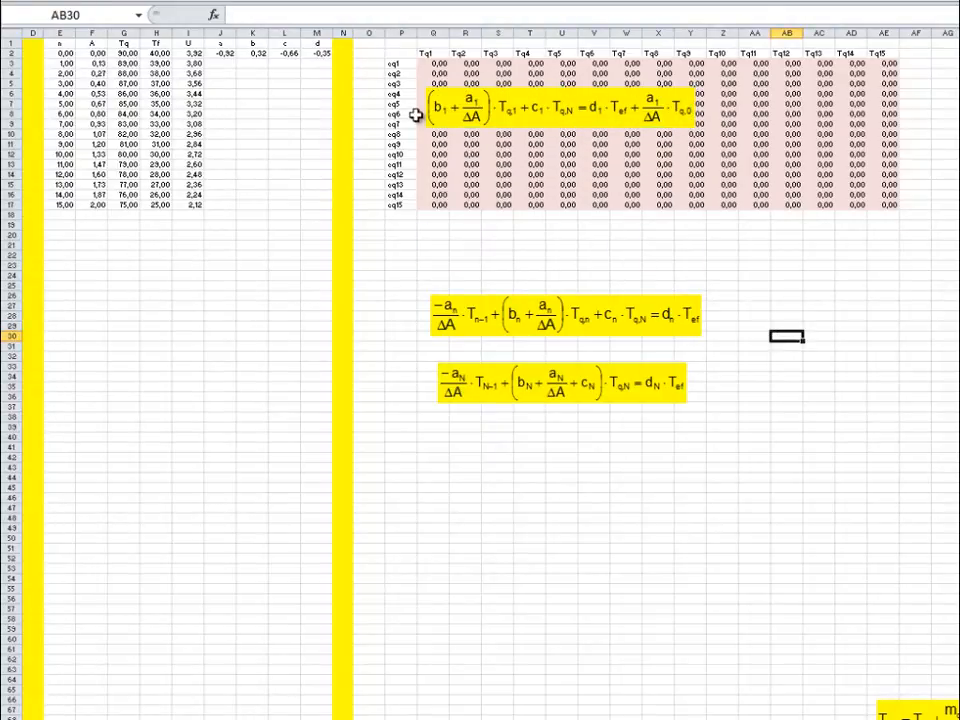
click(437, 63)
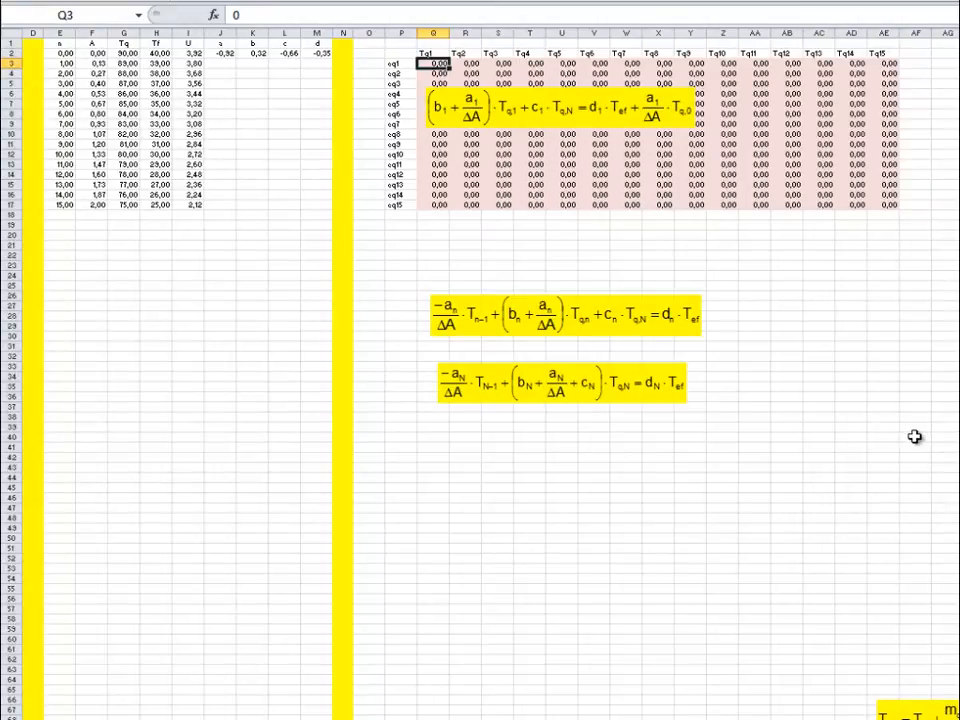
text(=)
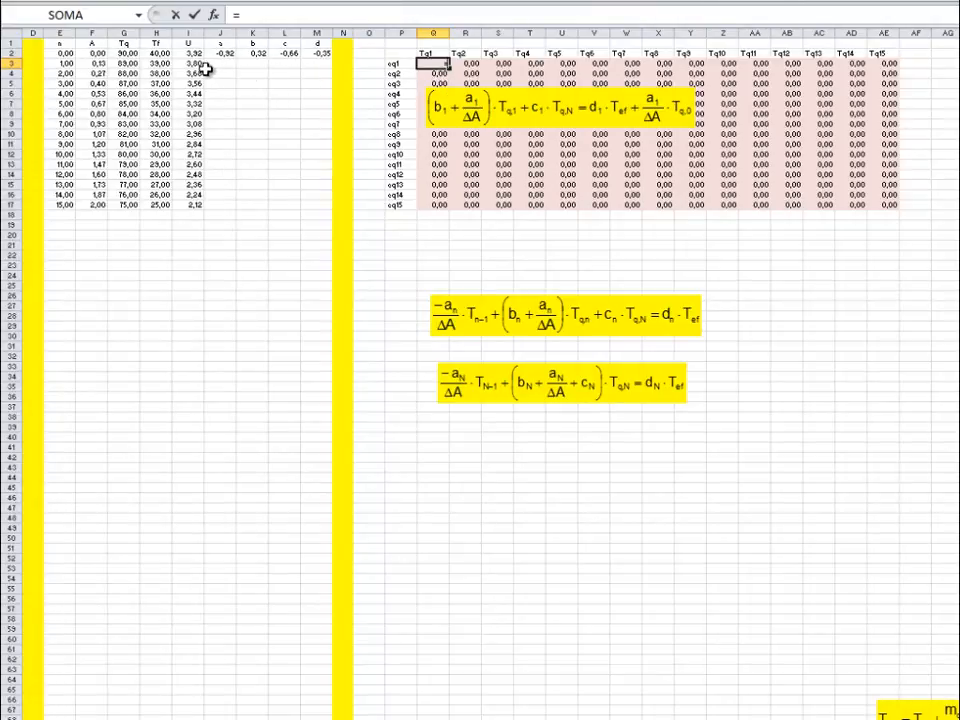
click(258, 65)
key(Return)
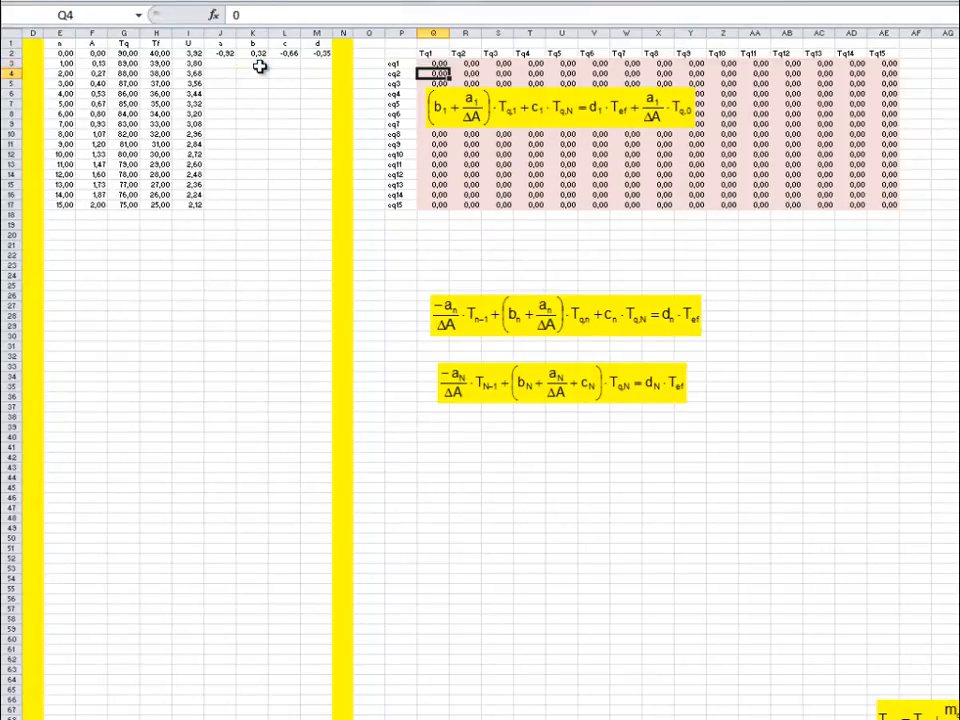
Step: Fill the a, b, c and d coefficient formulas from J2:M2 down to row 17
drag(220, 53, 323, 208)
click(760, 303)
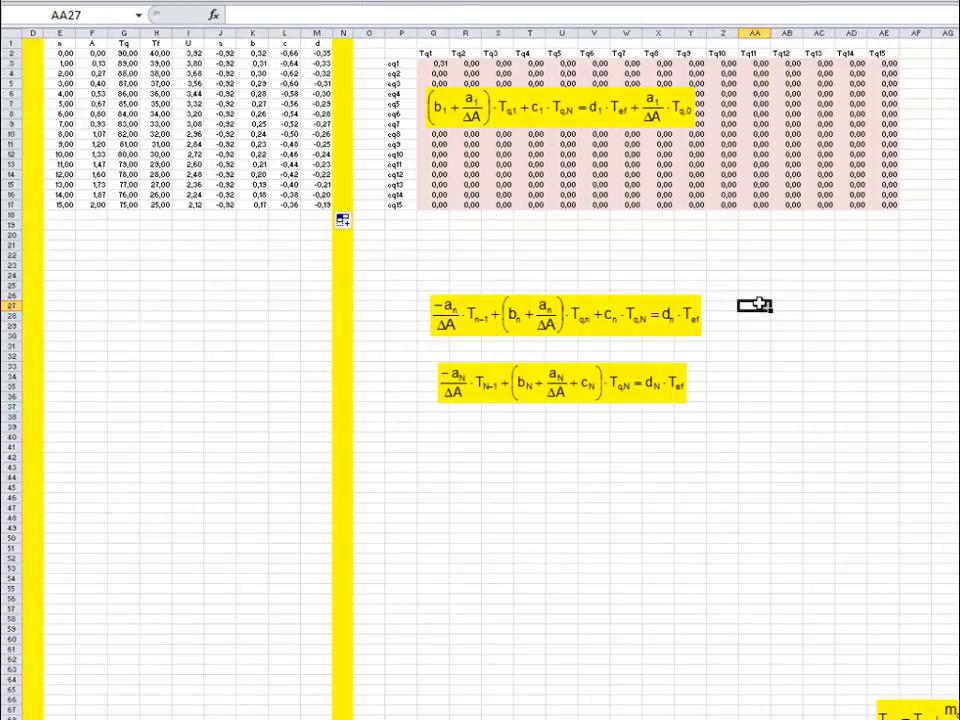
Step: Extend the eq1 coefficient of Tq1 in Q3 to the formula =K3+J3/dA
click(436, 63)
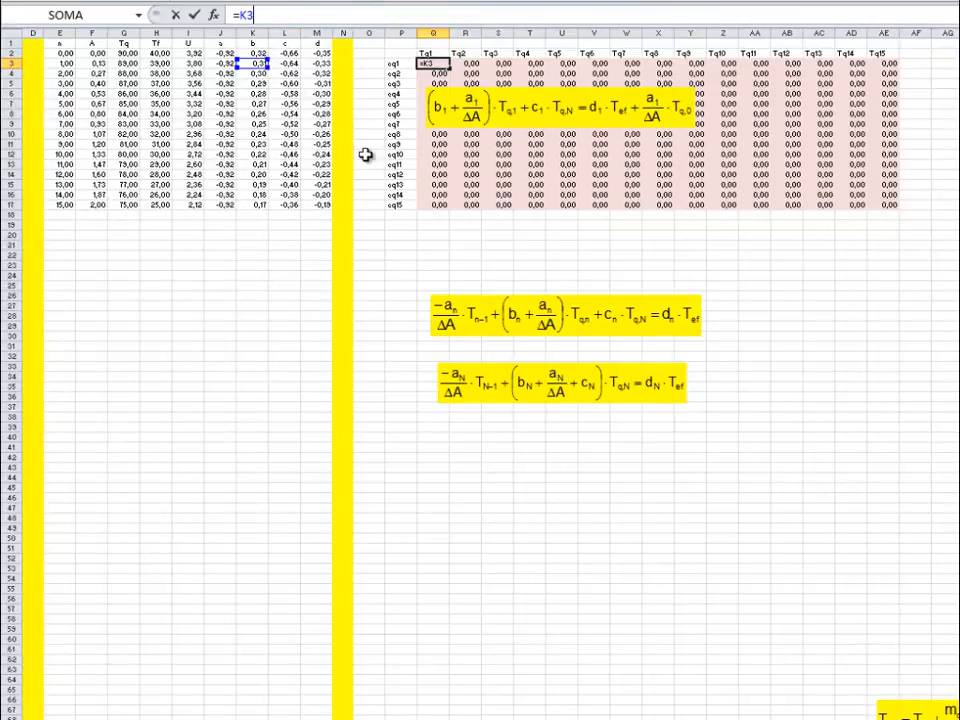
text(+)
click(222, 63)
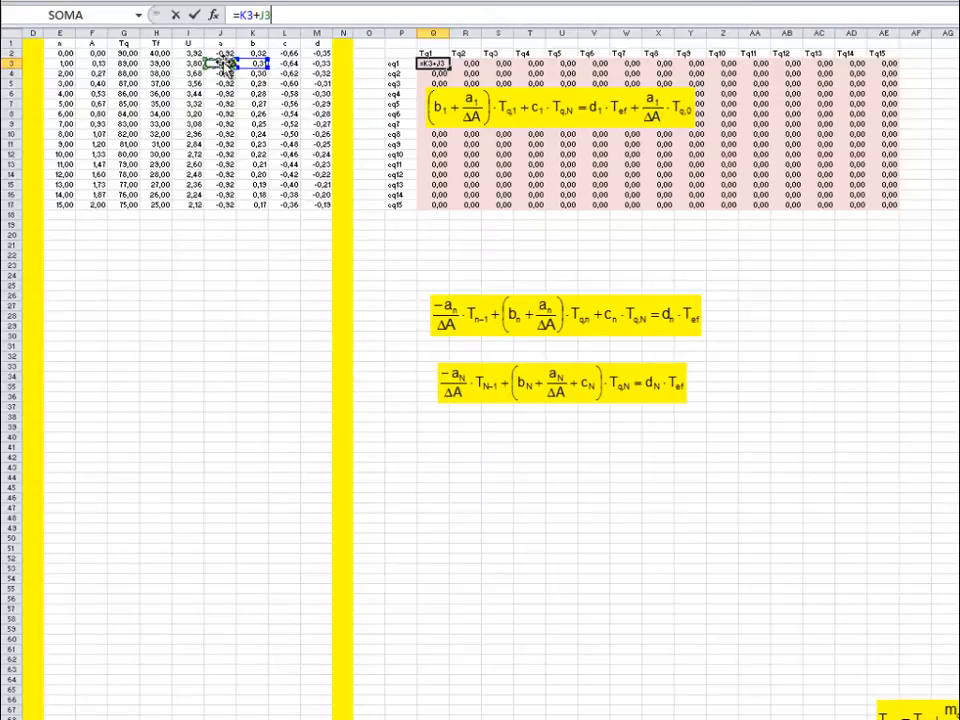
text(/dA)
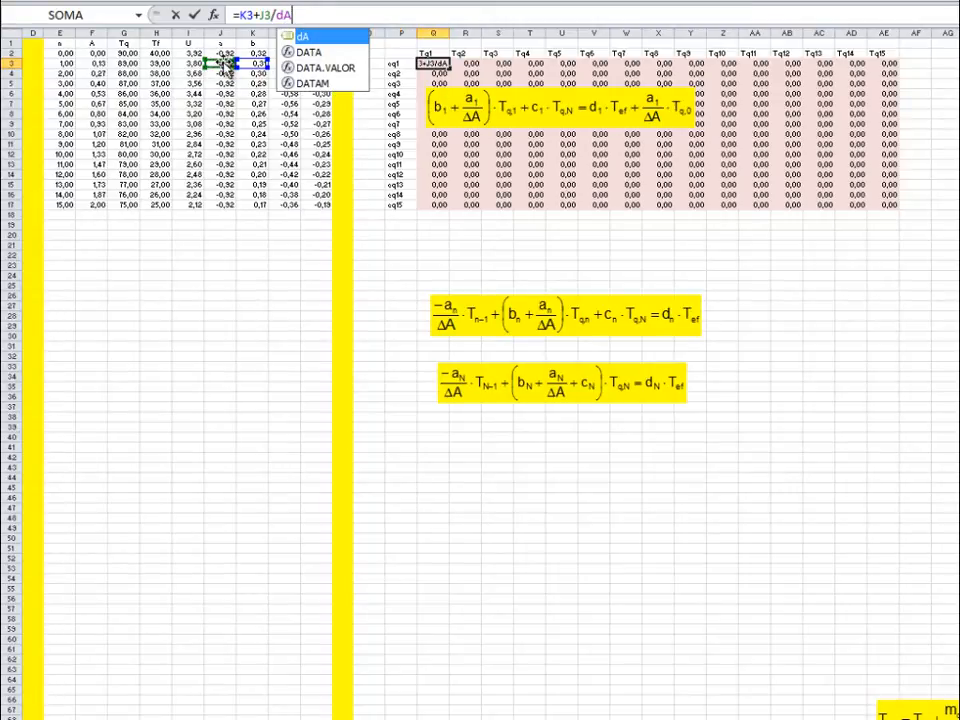
key(Return)
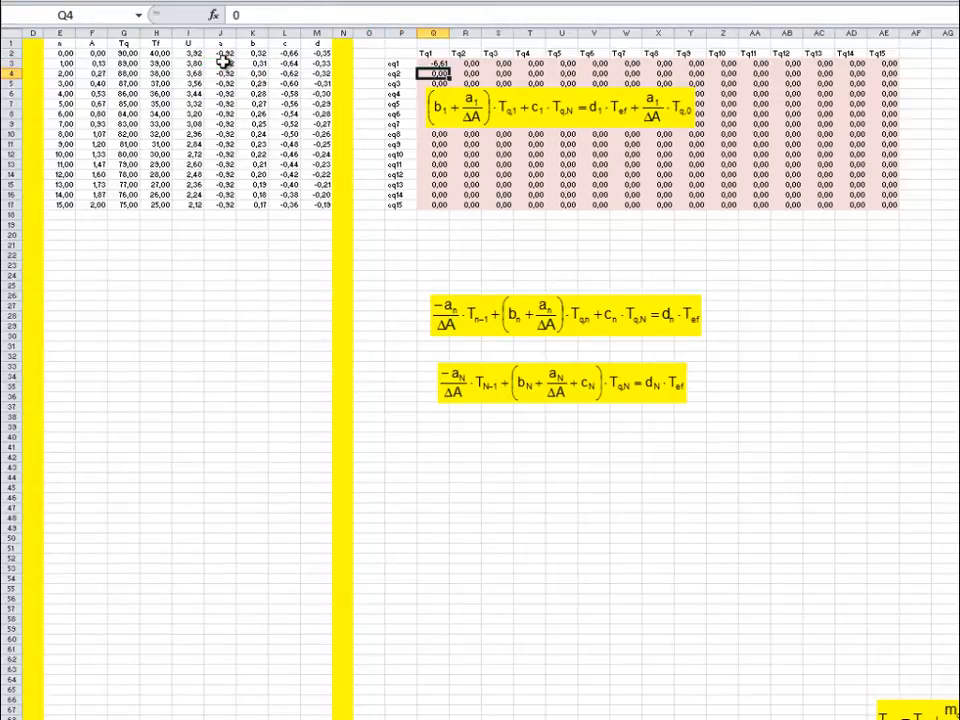
key(Up)
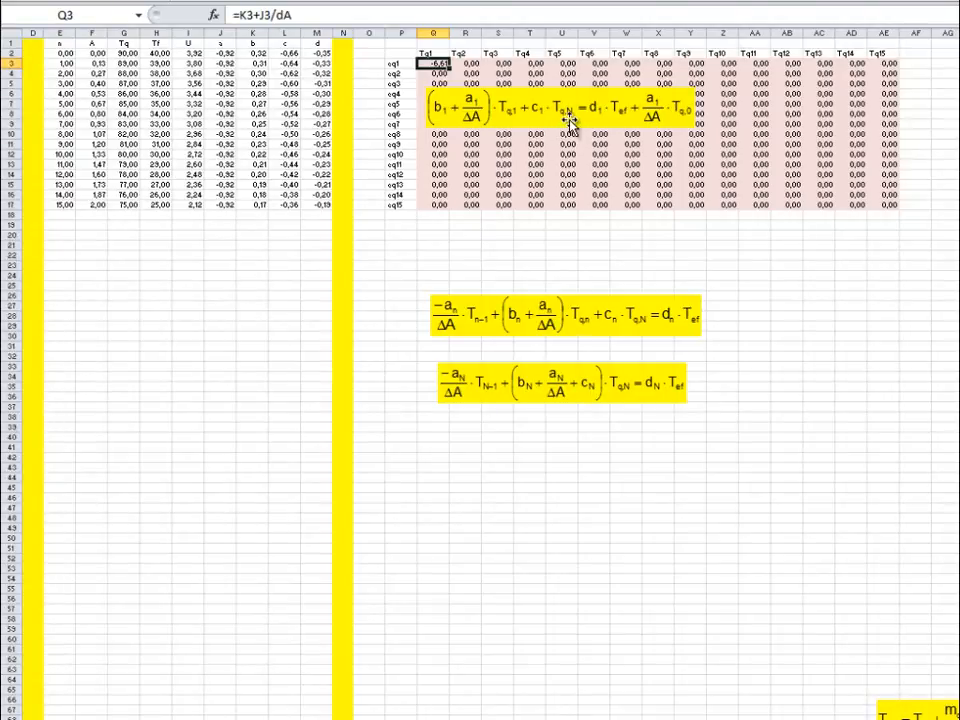
Step: Enter =L3 in AE3 as the eq1 coefficient of Tq15
click(886, 62)
text(=)
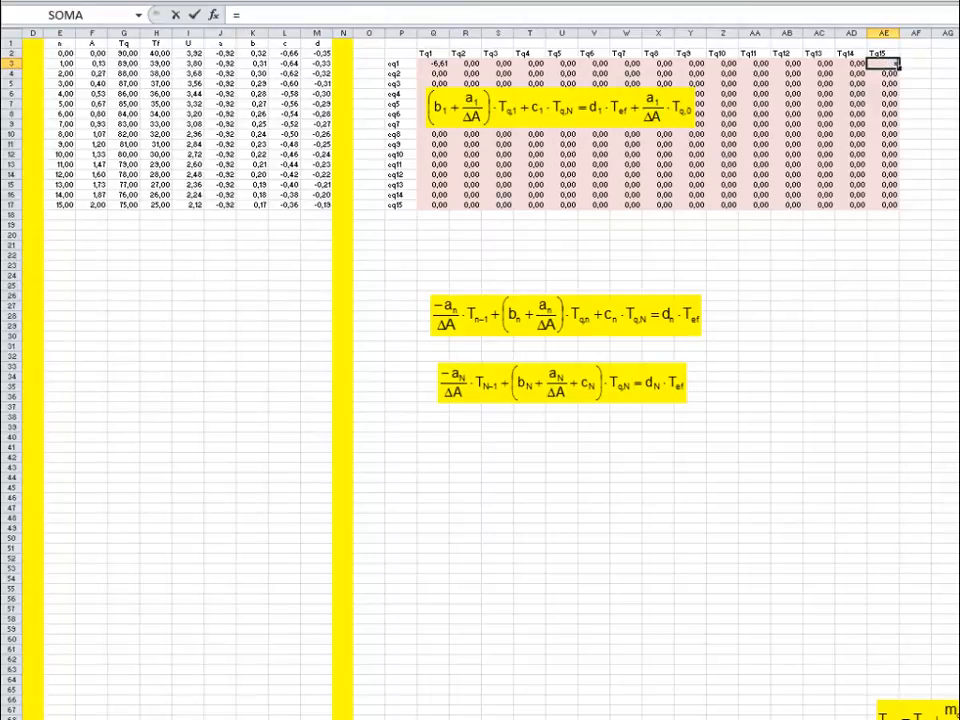
click(289, 63)
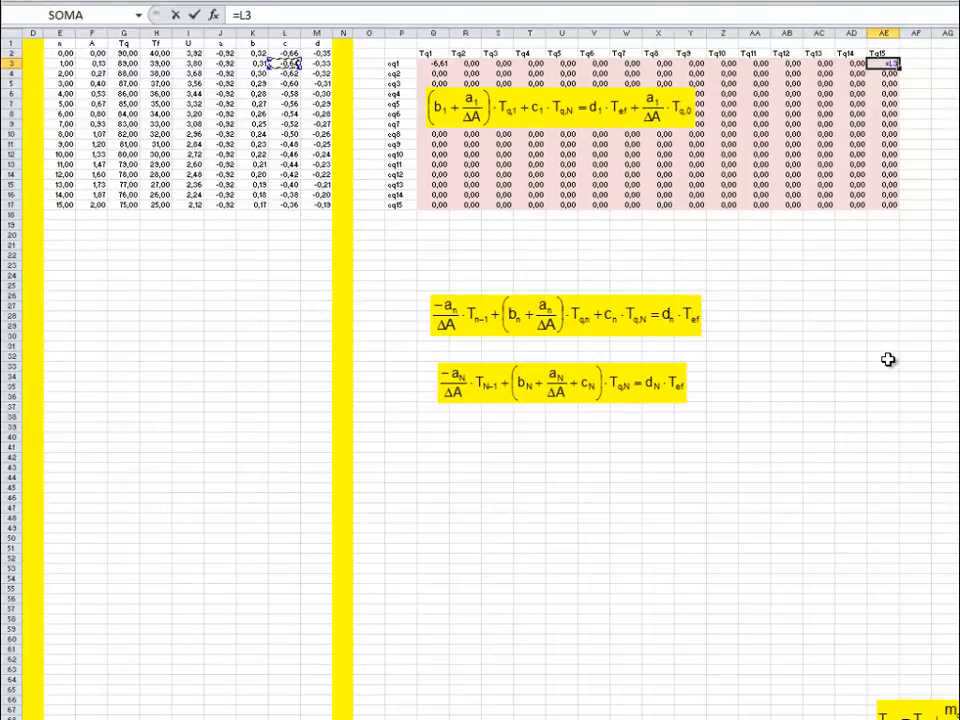
key(Return)
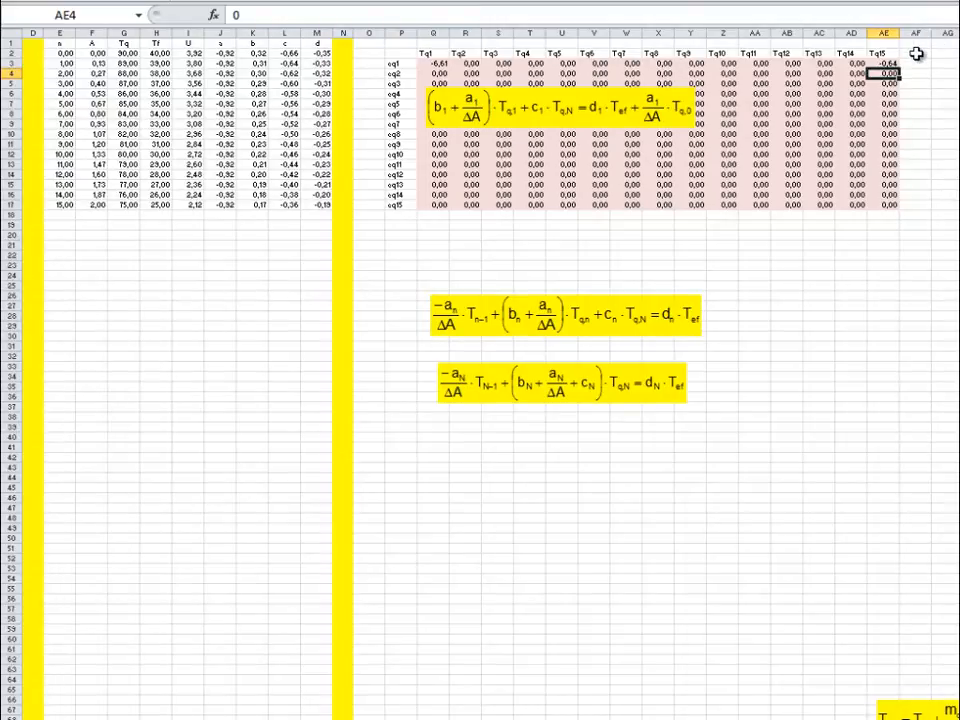
Step: Shade the right-hand-side column AF3:AF17 with a light blue fill
drag(913, 64, 920, 204)
click(326, 3)
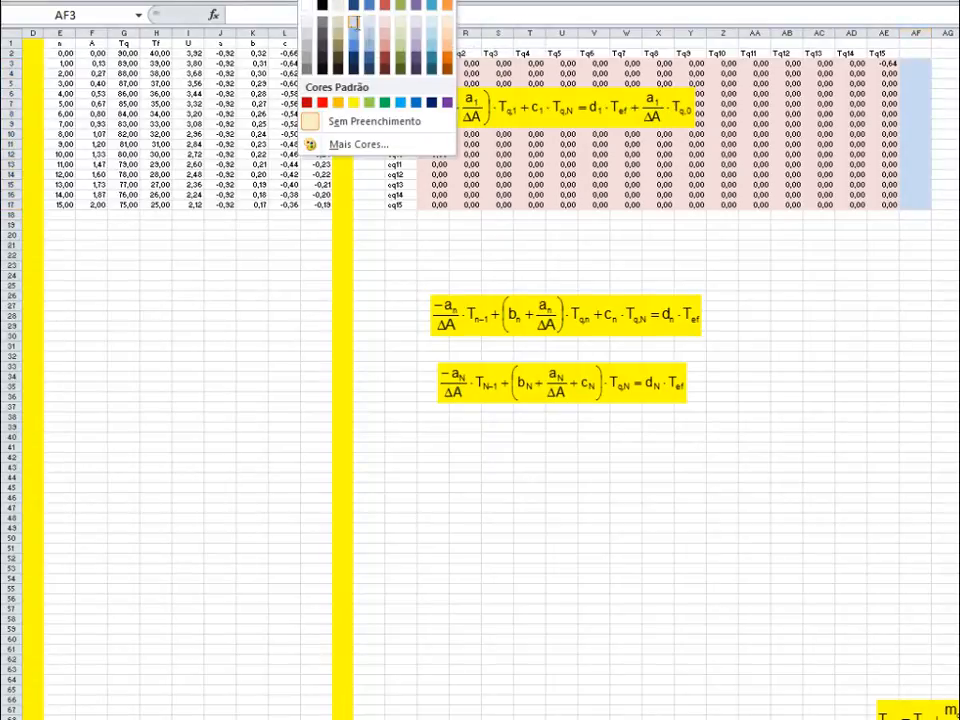
click(354, 22)
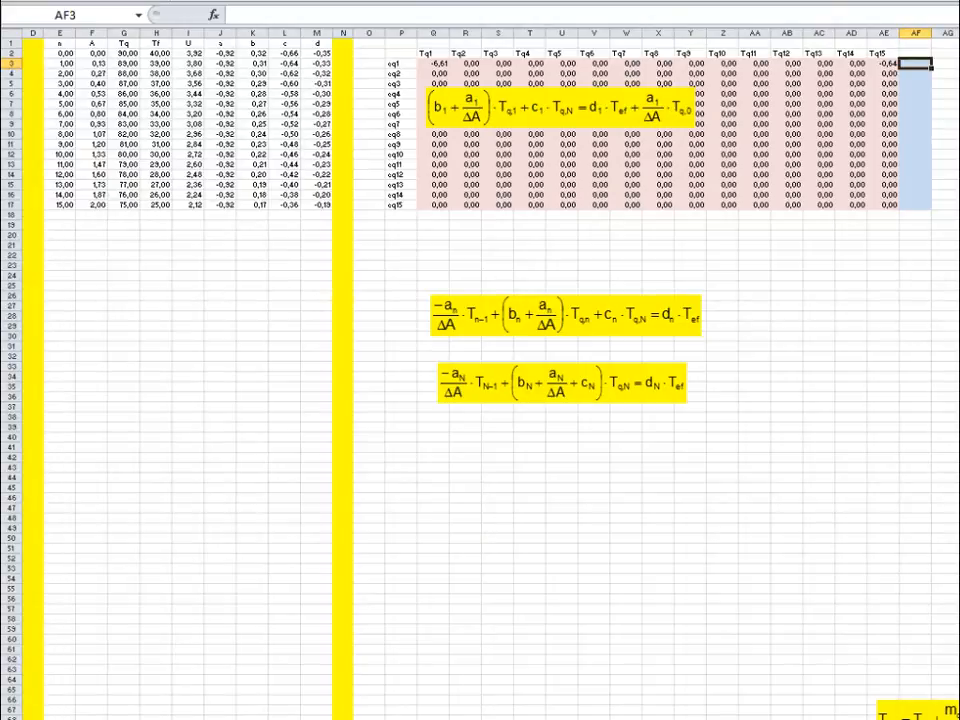
Step: Enter the eq1 independent term =M3*Tef+J3/dA*Teq in AF3 and select the eq1 row Q3:AF3
text(=)
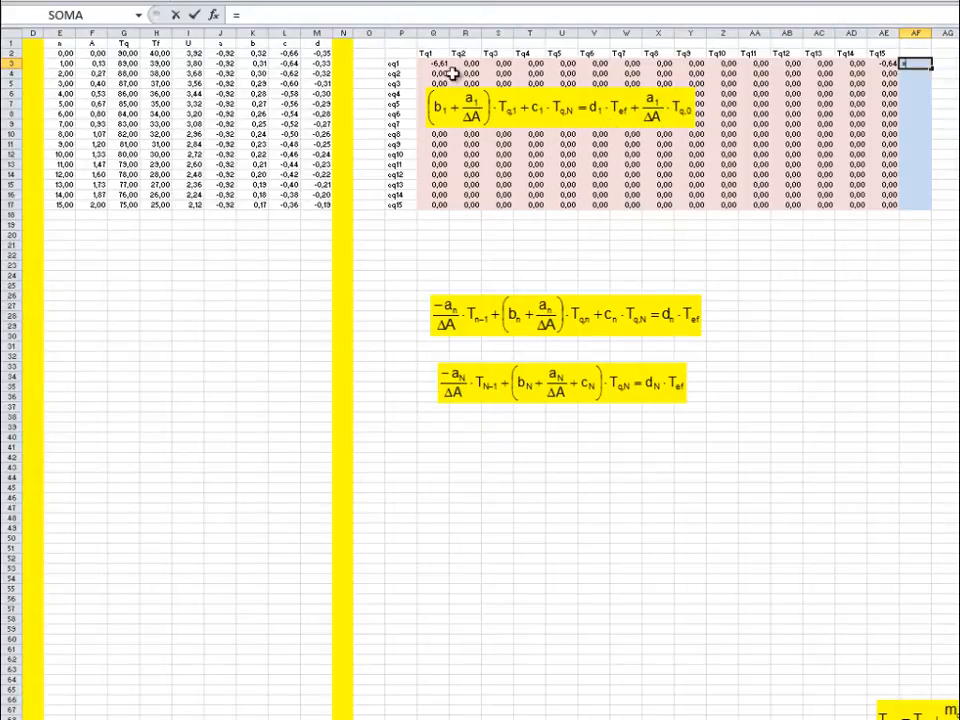
click(320, 65)
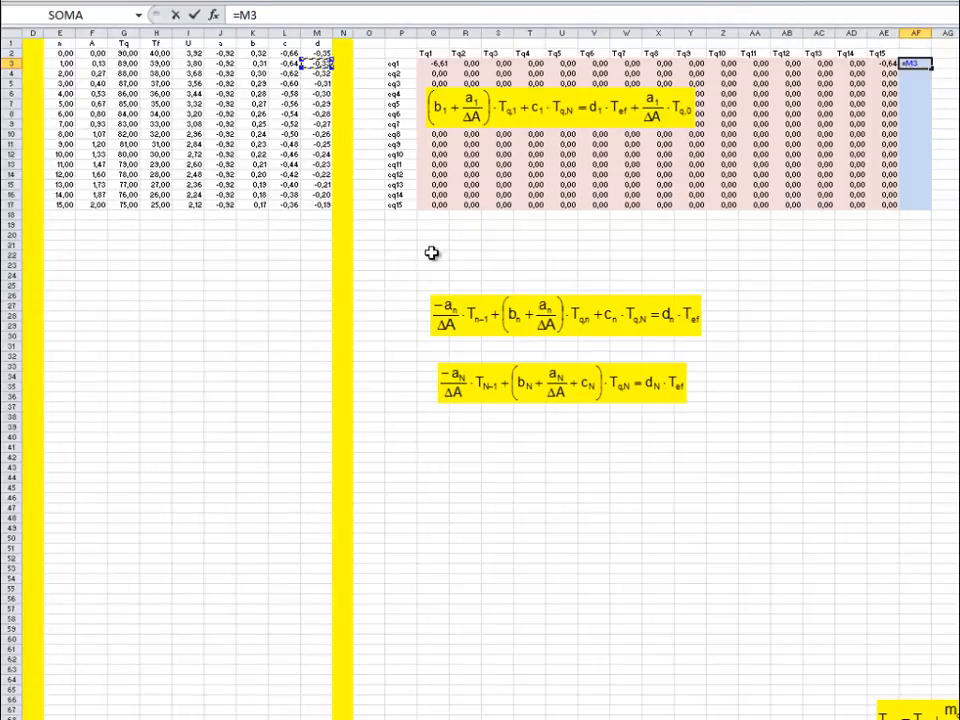
text(*Tef)
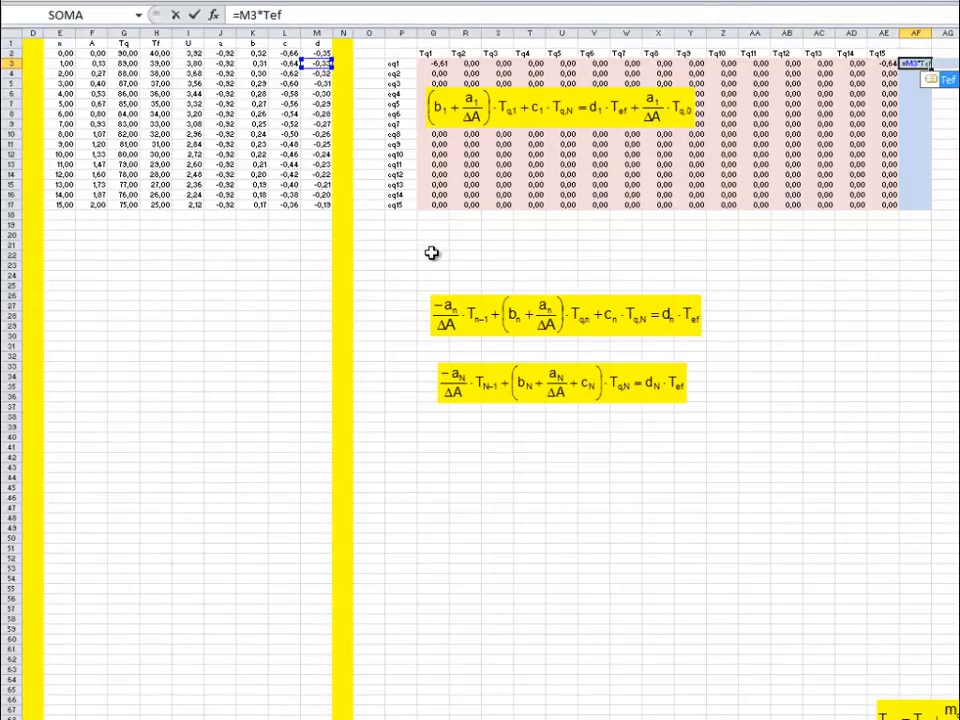
text(+)
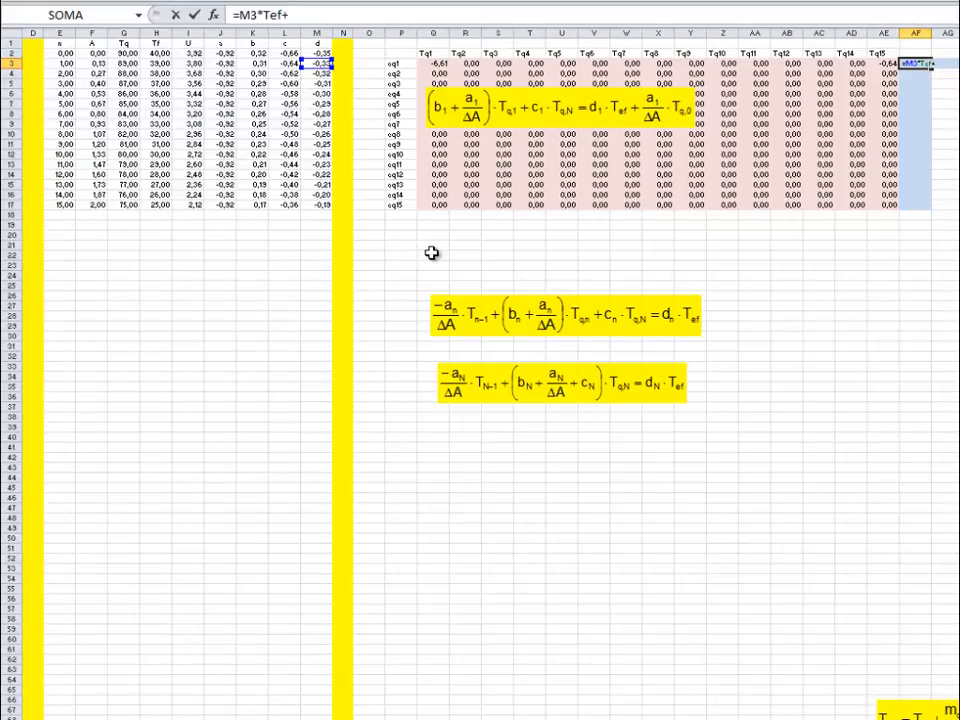
click(221, 64)
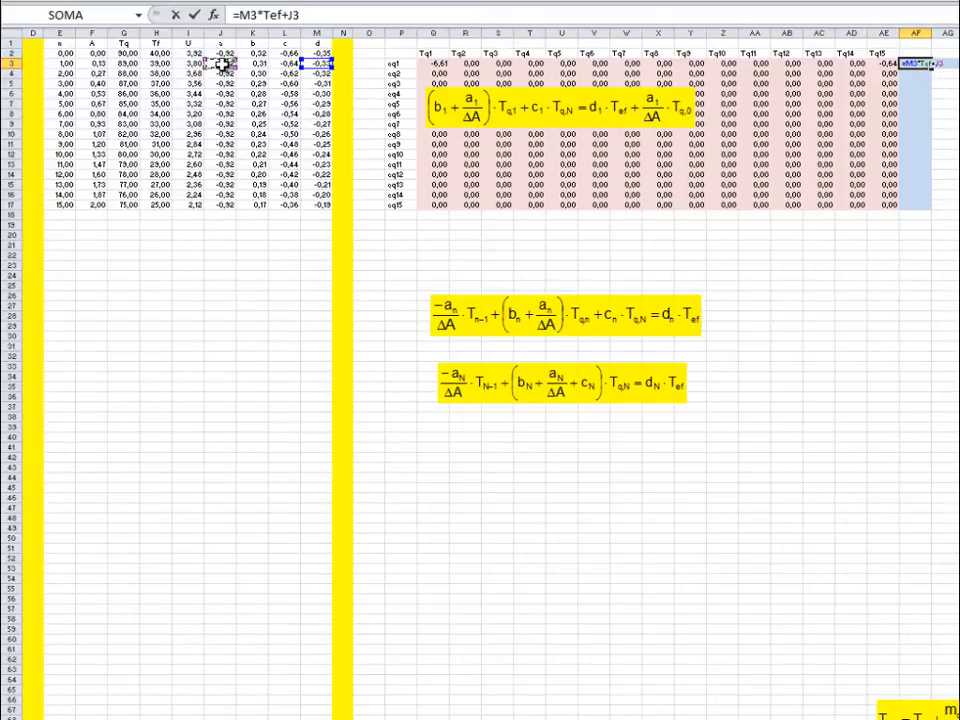
text(/dA*Teq)
key(Return)
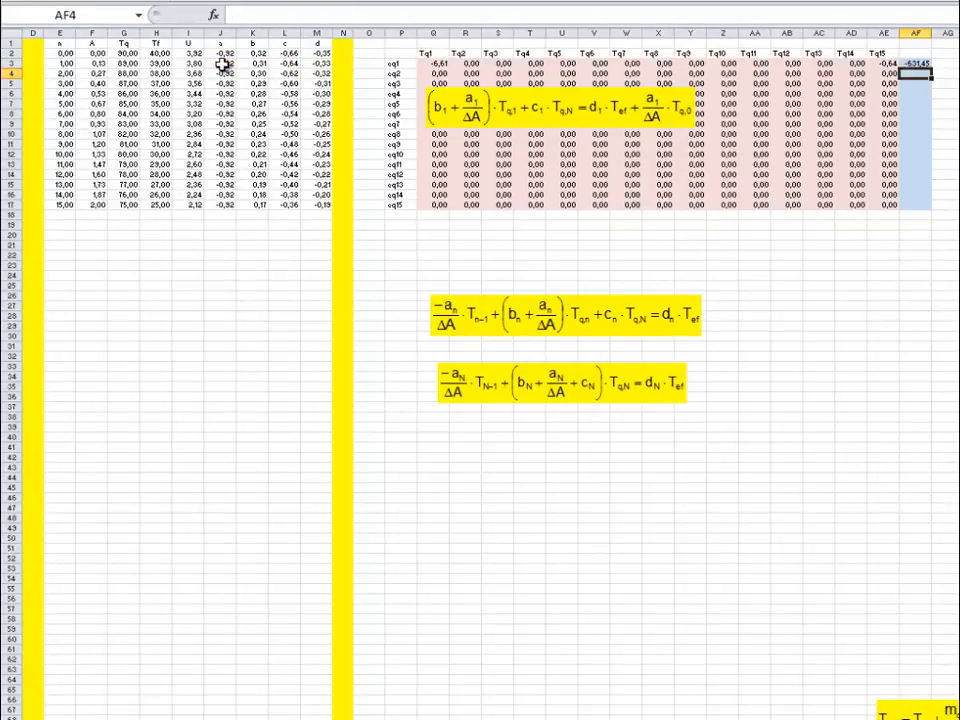
drag(435, 63, 920, 64)
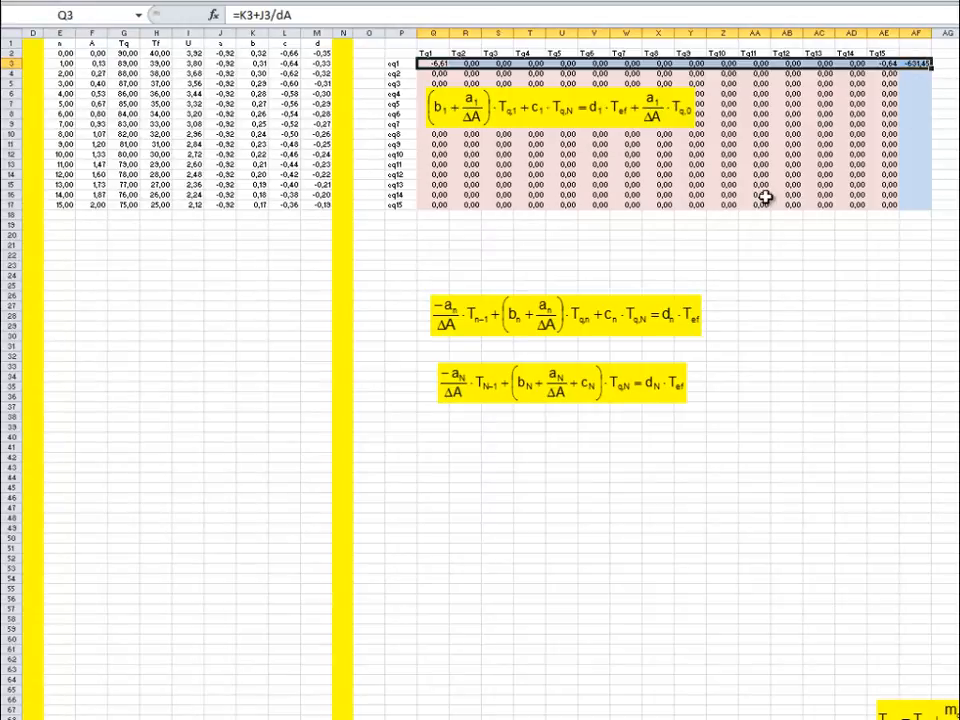
Step: Move the first-node equation off the matrix to around row 49 and place the general node-n equation over the matrix
click(618, 113)
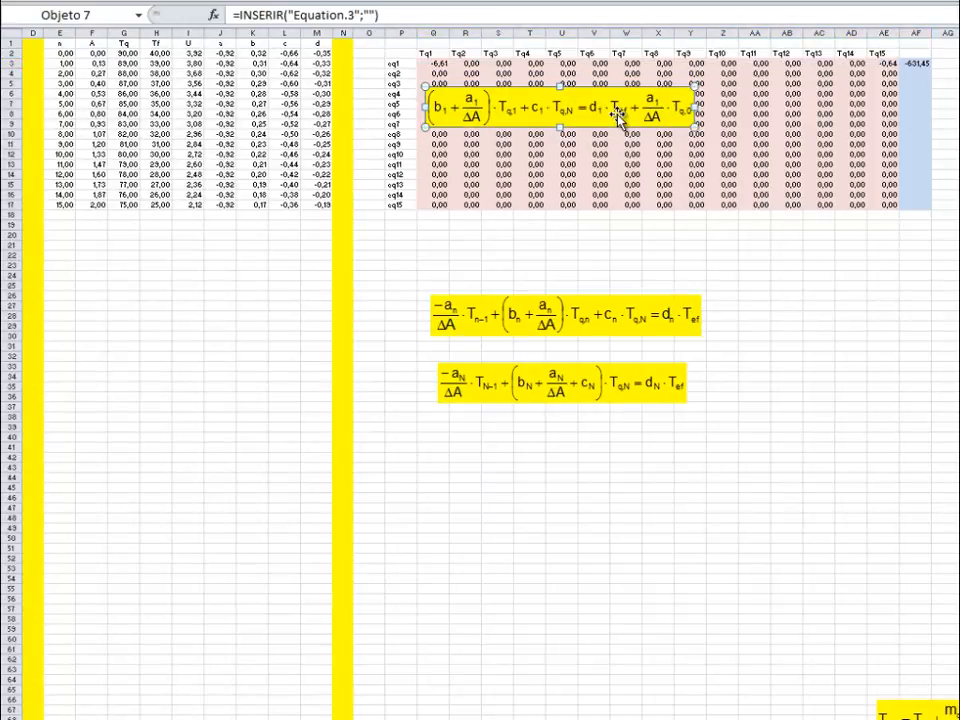
drag(618, 113, 658, 530)
click(754, 437)
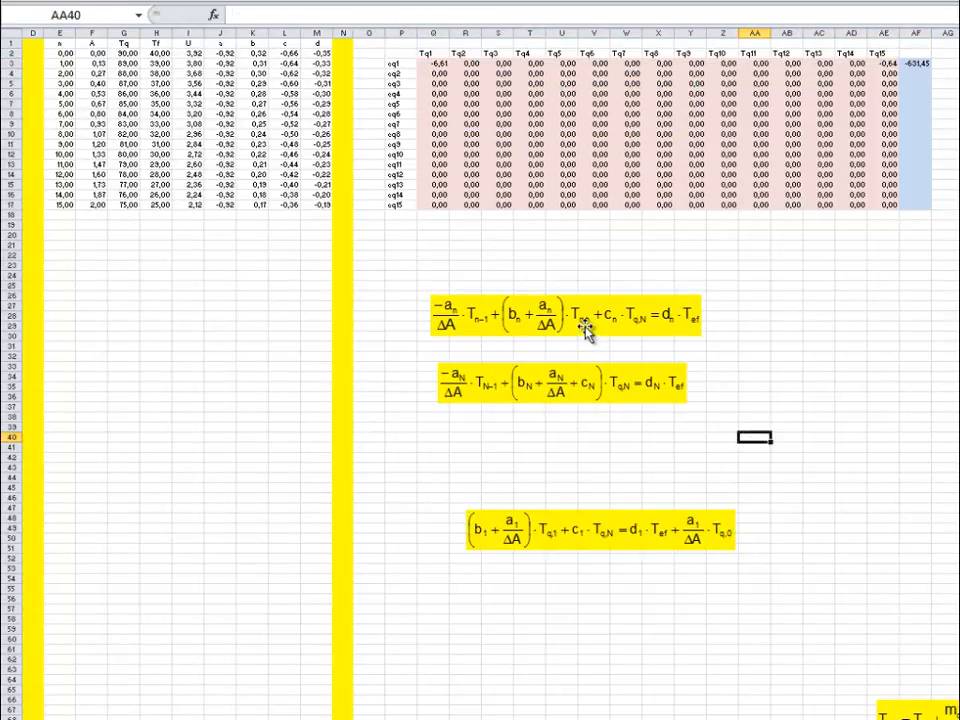
drag(585, 333, 605, 148)
click(754, 264)
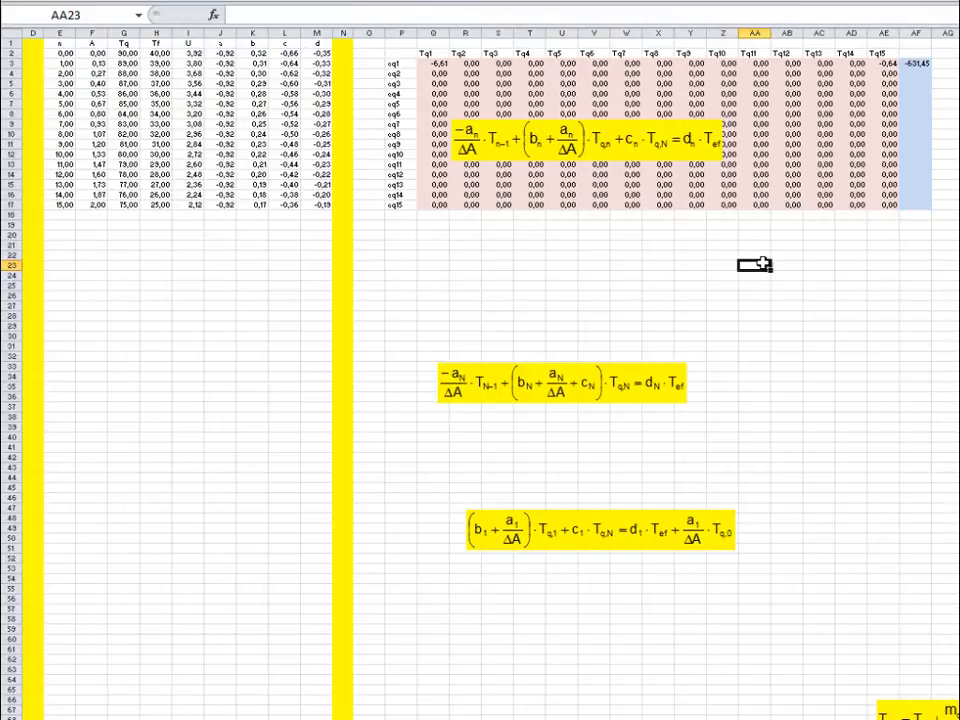
Step: Enter =-J4/dA in Q4 as the eq2 coefficient of Tq1
click(435, 74)
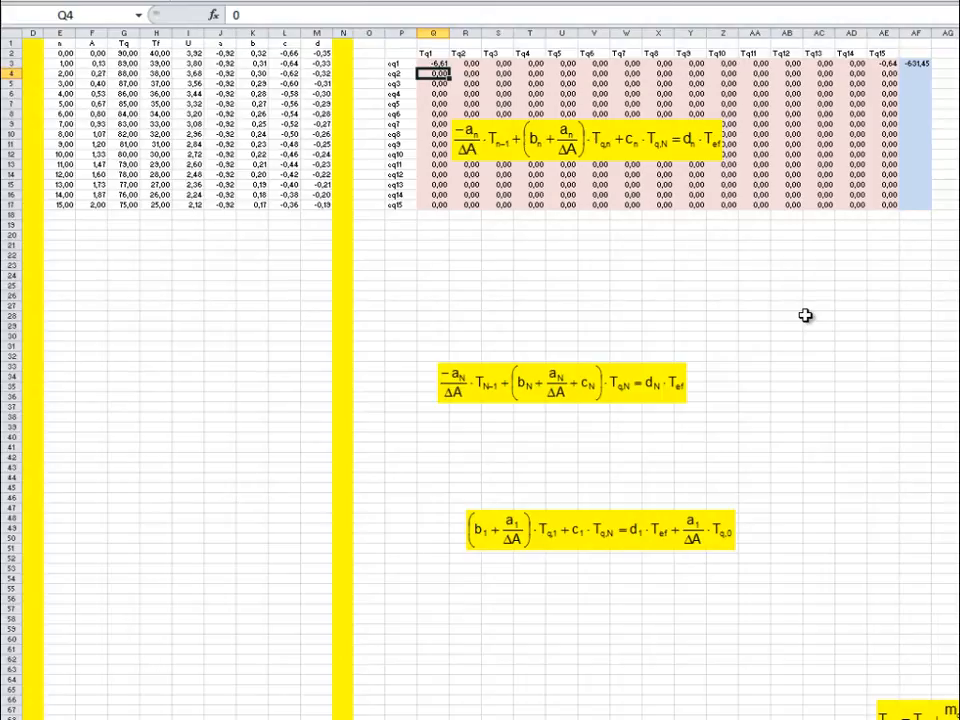
text(=-)
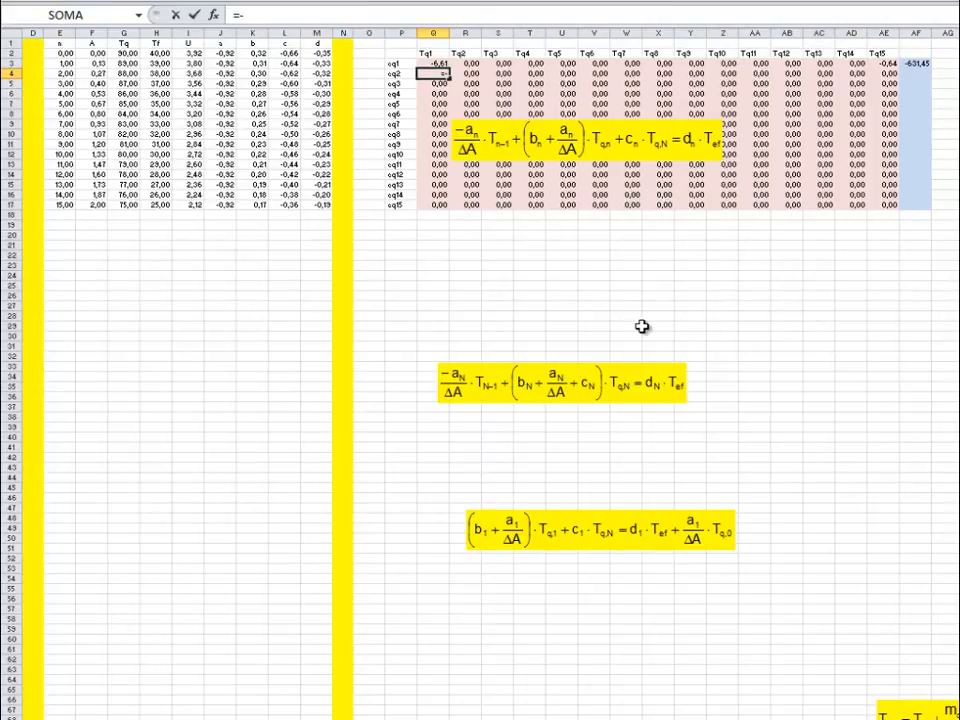
click(226, 75)
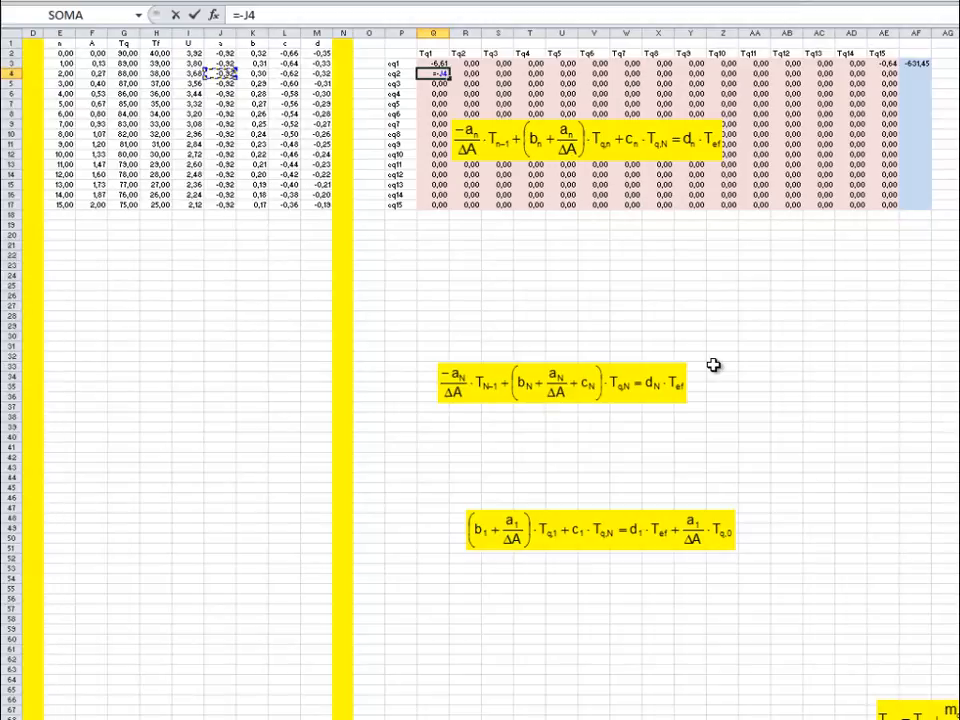
text(/dA)
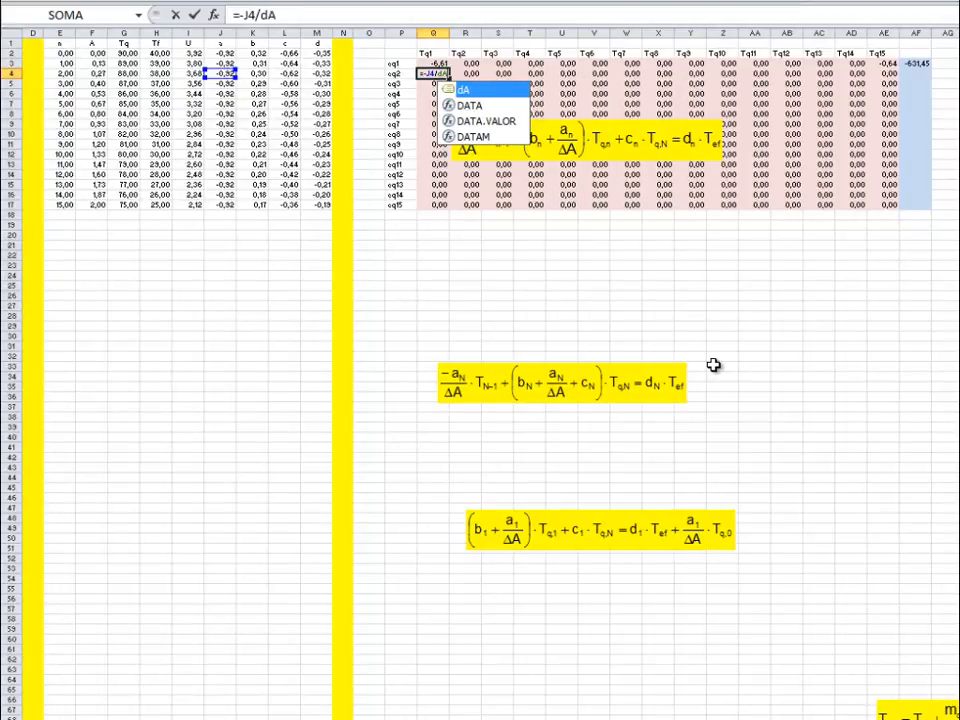
key(Return)
key(Up)
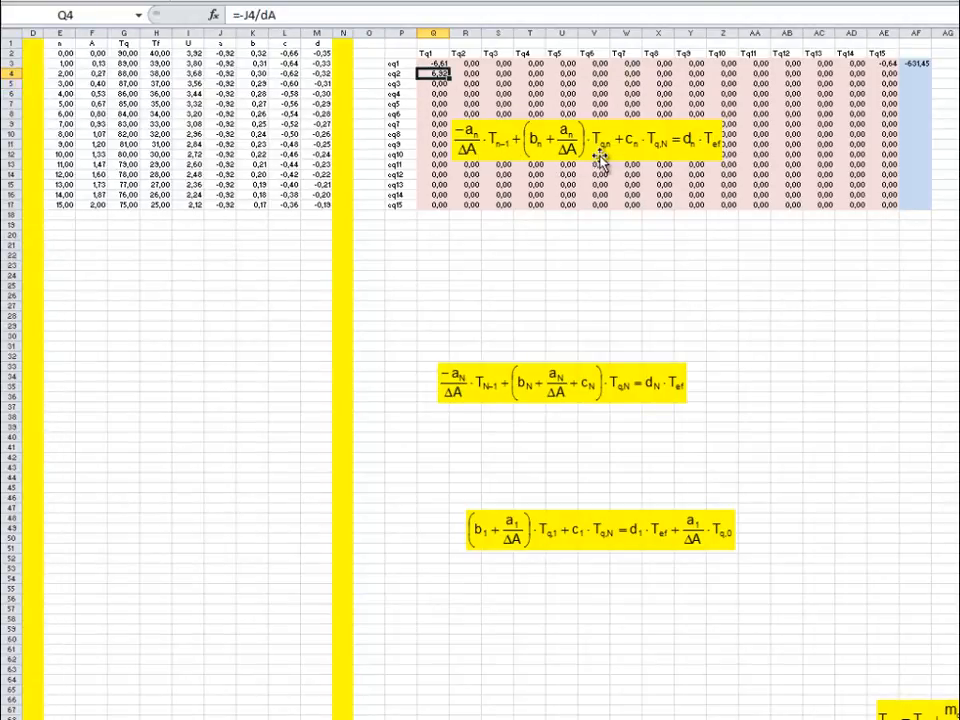
Step: Enter =K4+J4/dA in R4 as the eq2 coefficient of Tq2
click(470, 74)
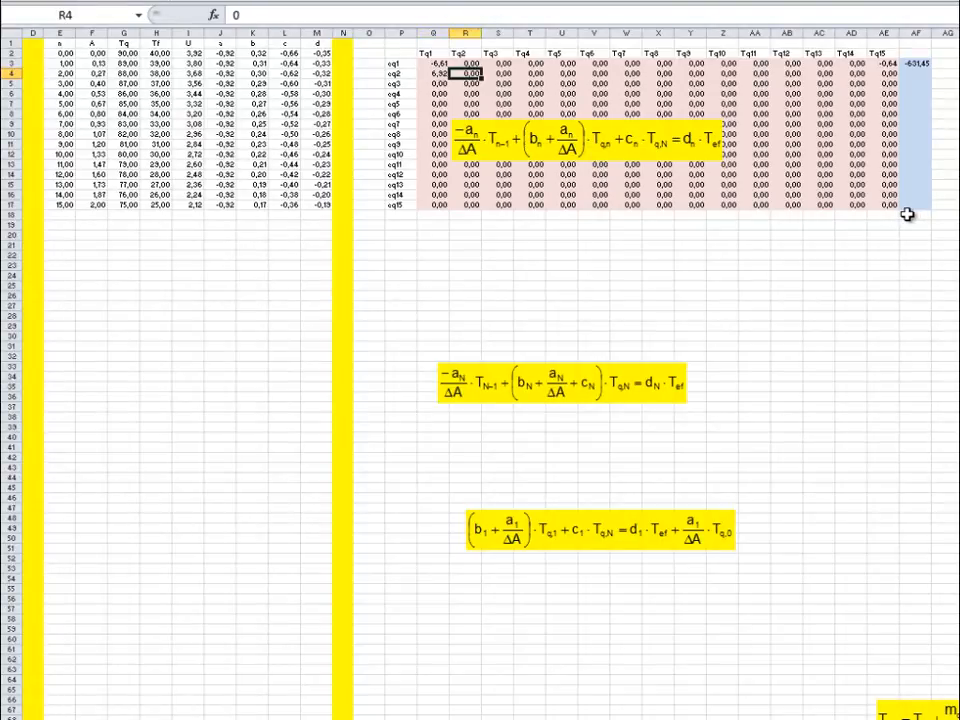
text(=)
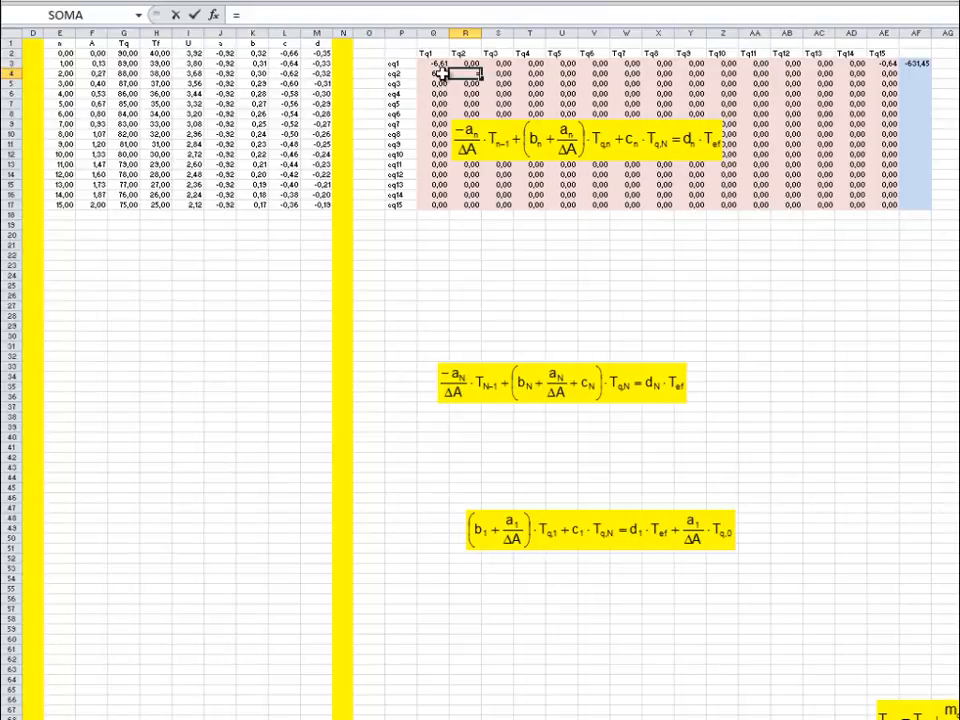
click(259, 74)
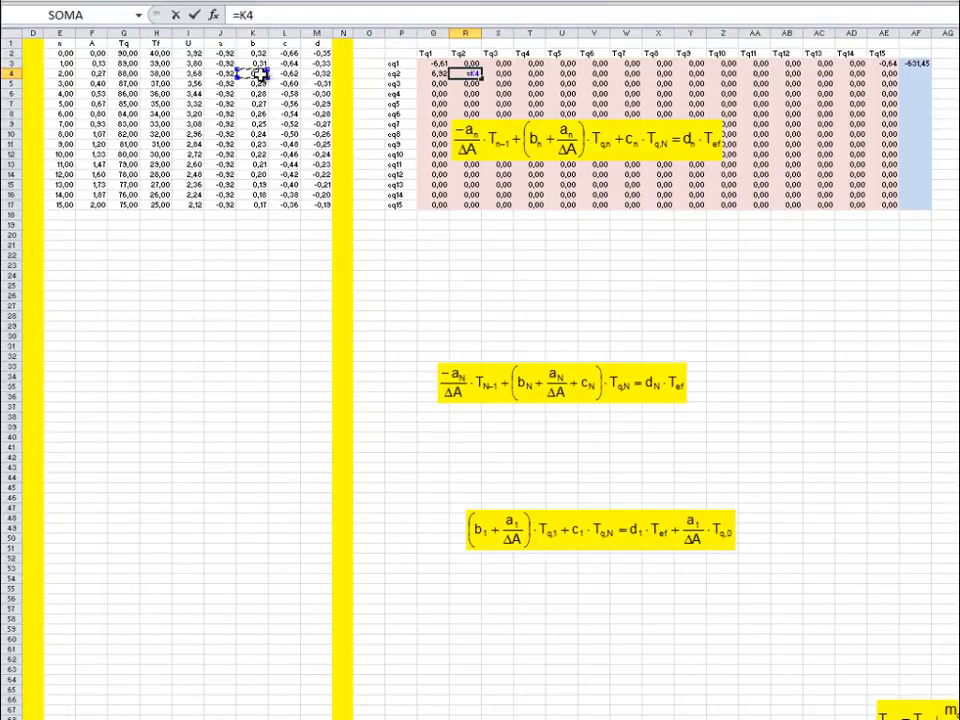
text(+)
click(222, 74)
text(/d)
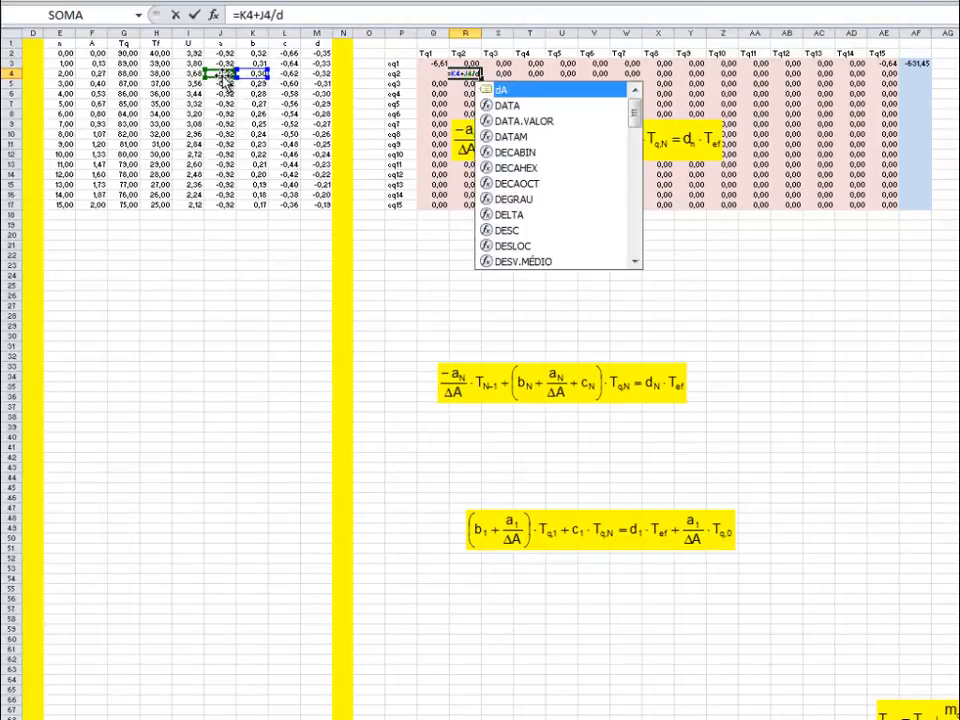
text(A)
key(Return)
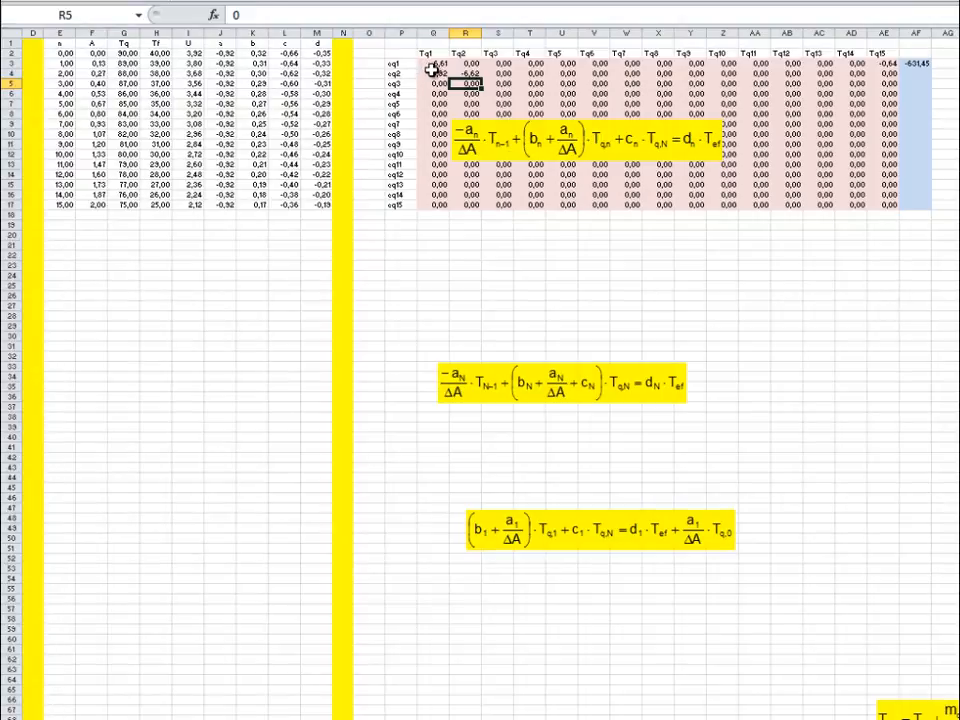
Step: Review the eq2 coefficient formulas in Q4 and R4
drag(439, 73, 461, 73)
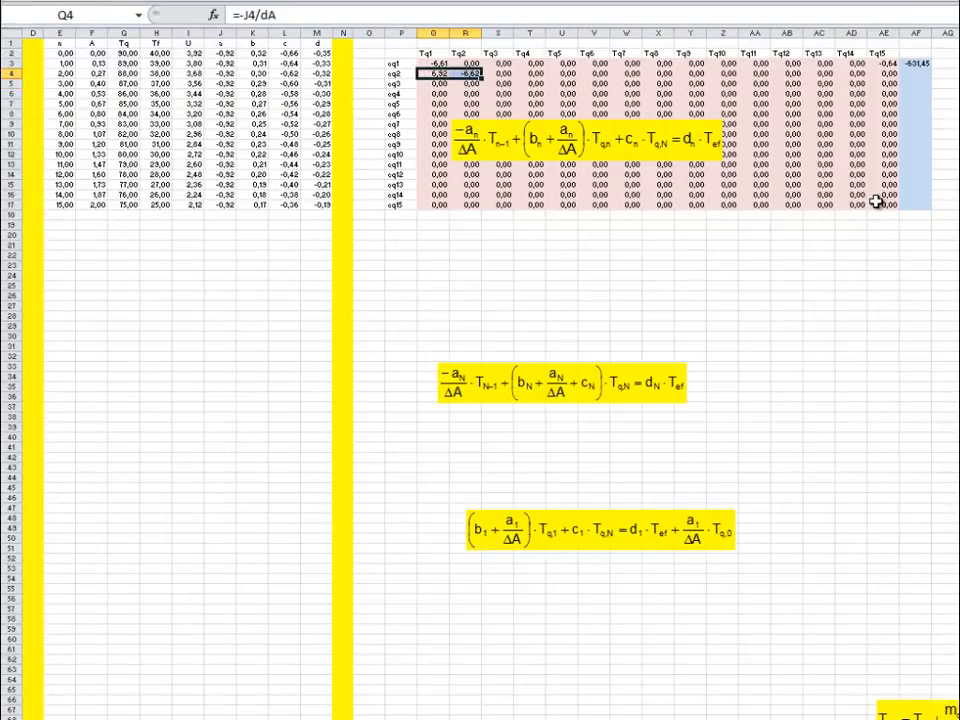
key(Down)
key(Right)
key(Up)
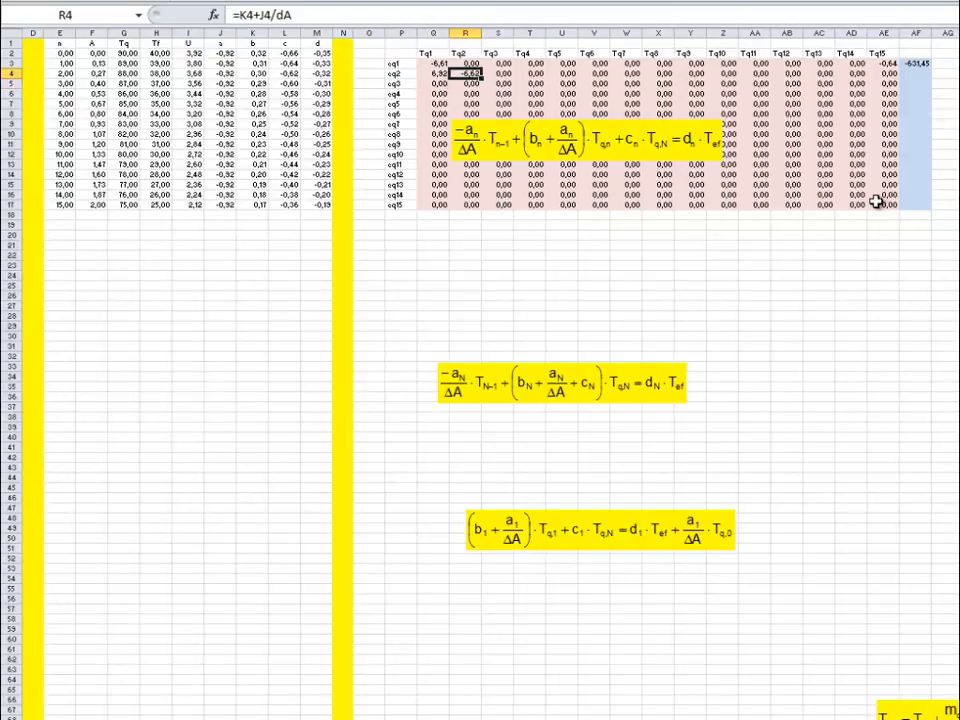
key(Left)
key(shift+Right)
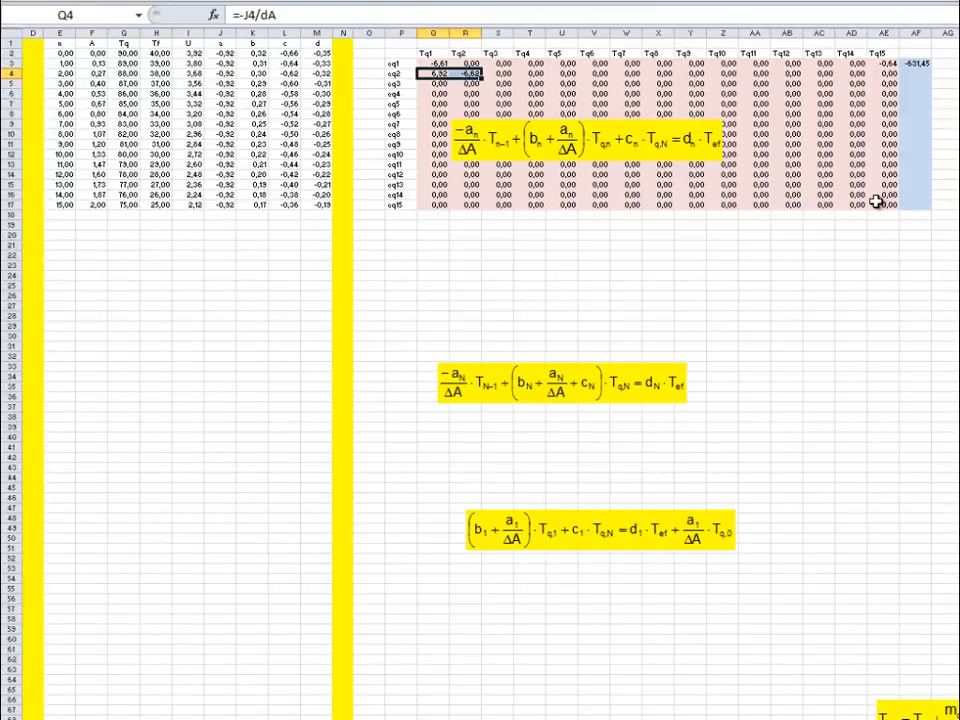
key(Right)
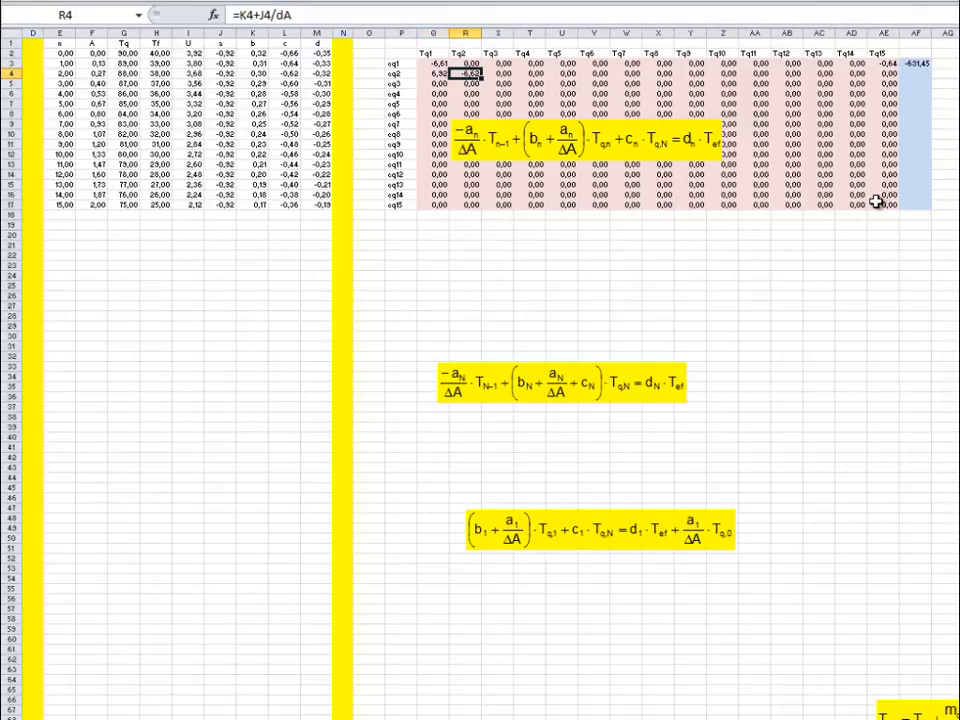
key(Left)
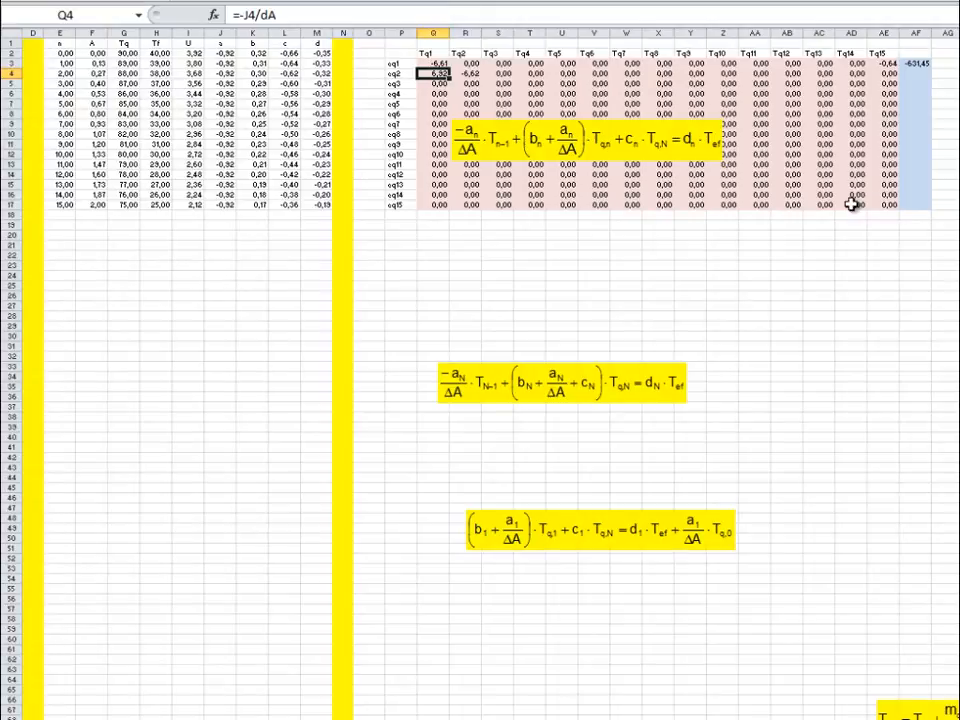
Step: Lock the column references in the eq2 formulas, making Q4 =-$J4/dA and R4 =$K4+$J4/dA
click(245, 15)
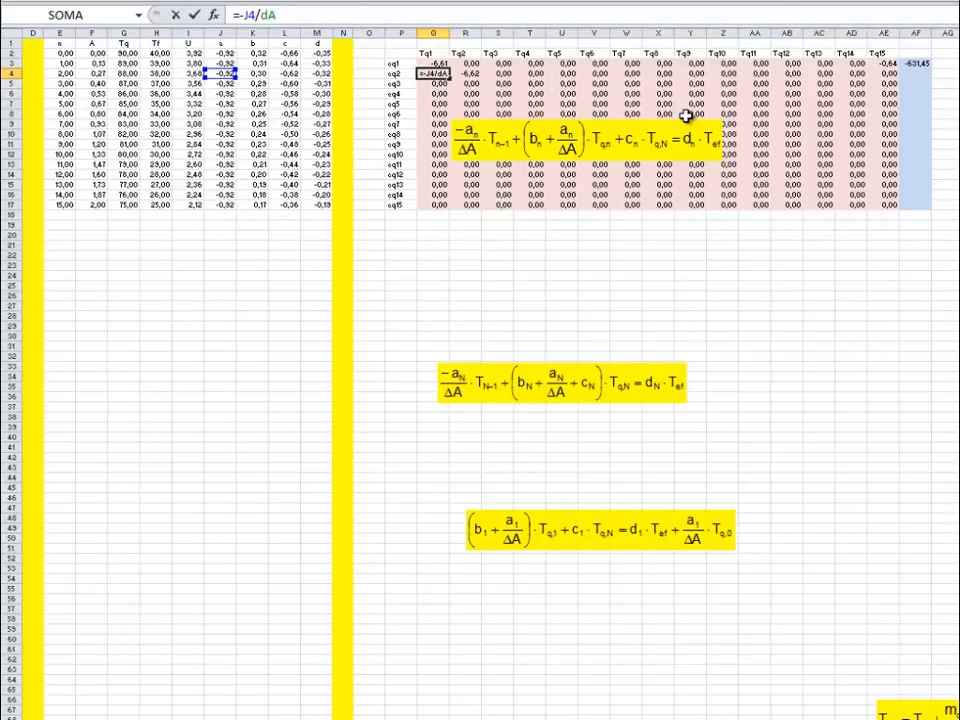
text($)
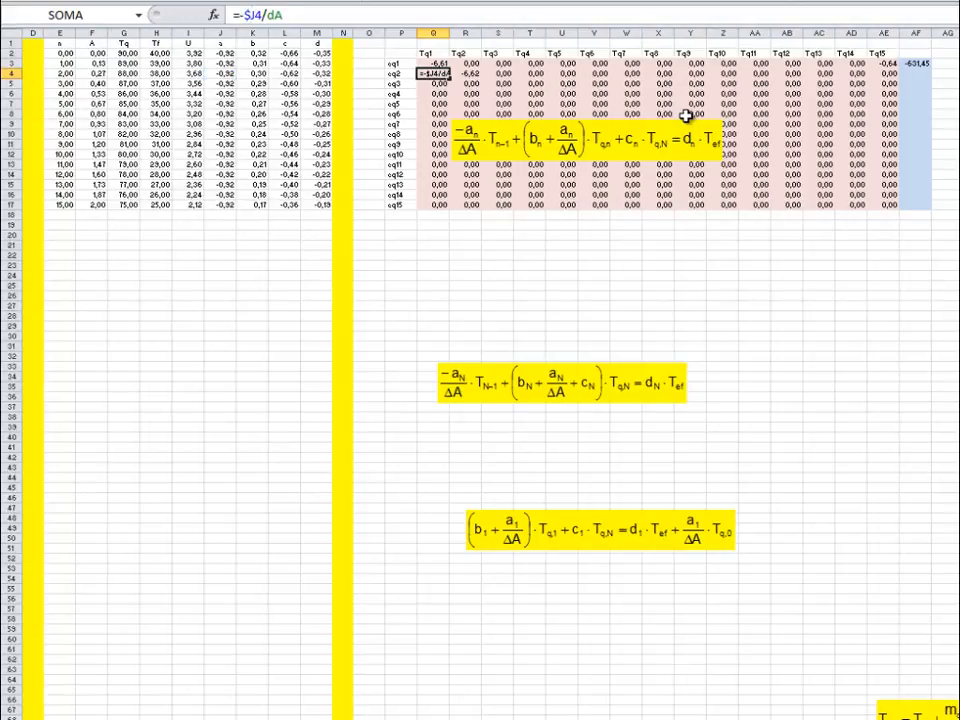
key(Tab)
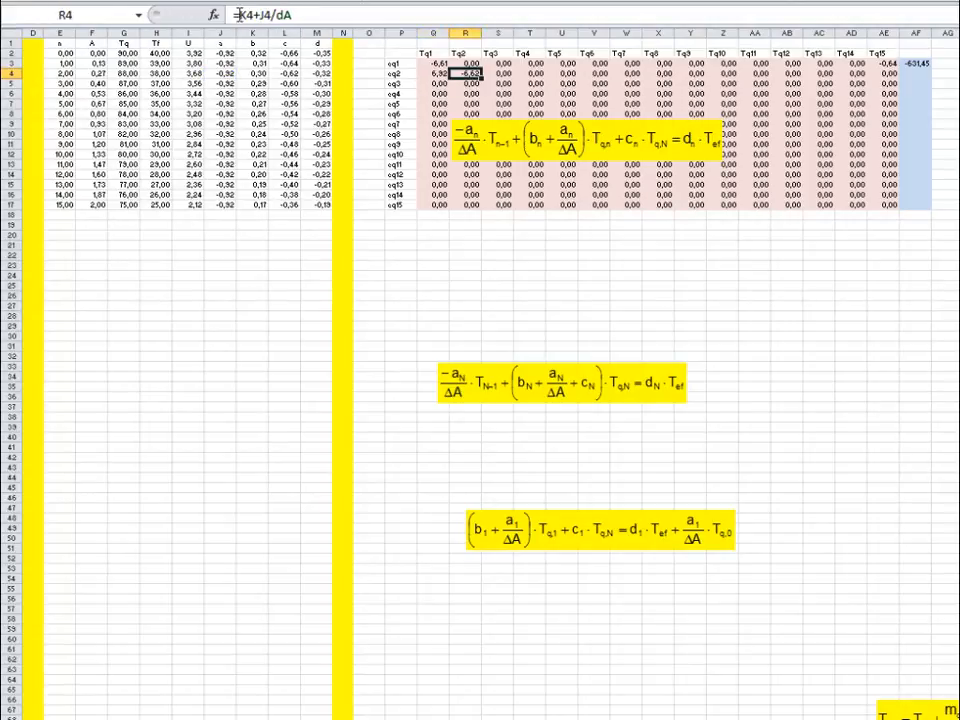
click(230, 15)
text($)
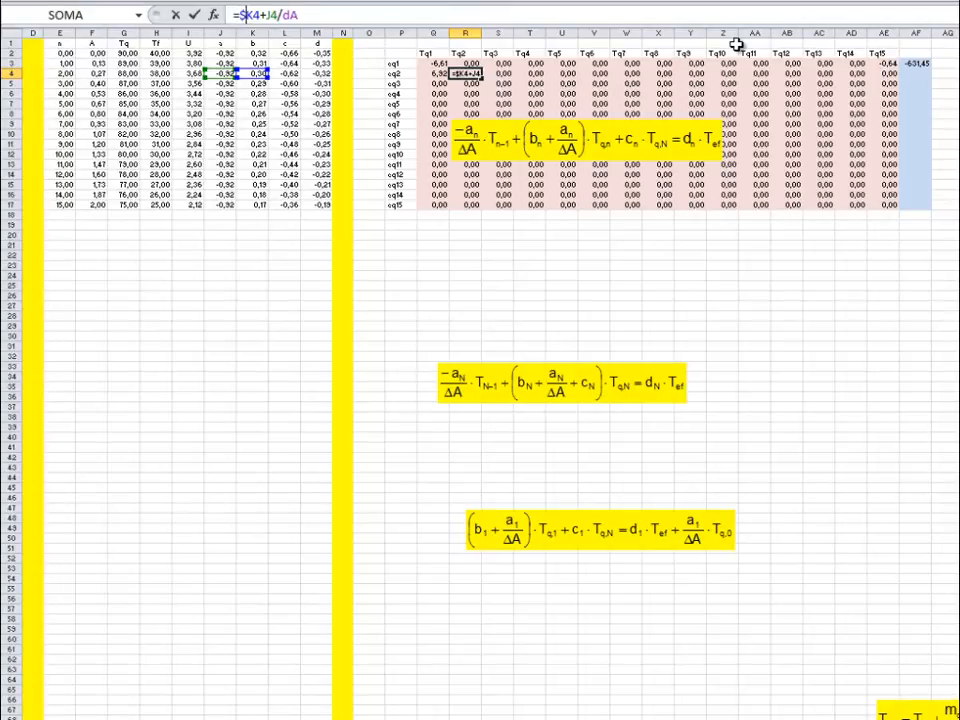
key(Right)
key(Right)
text($)
key(Return)
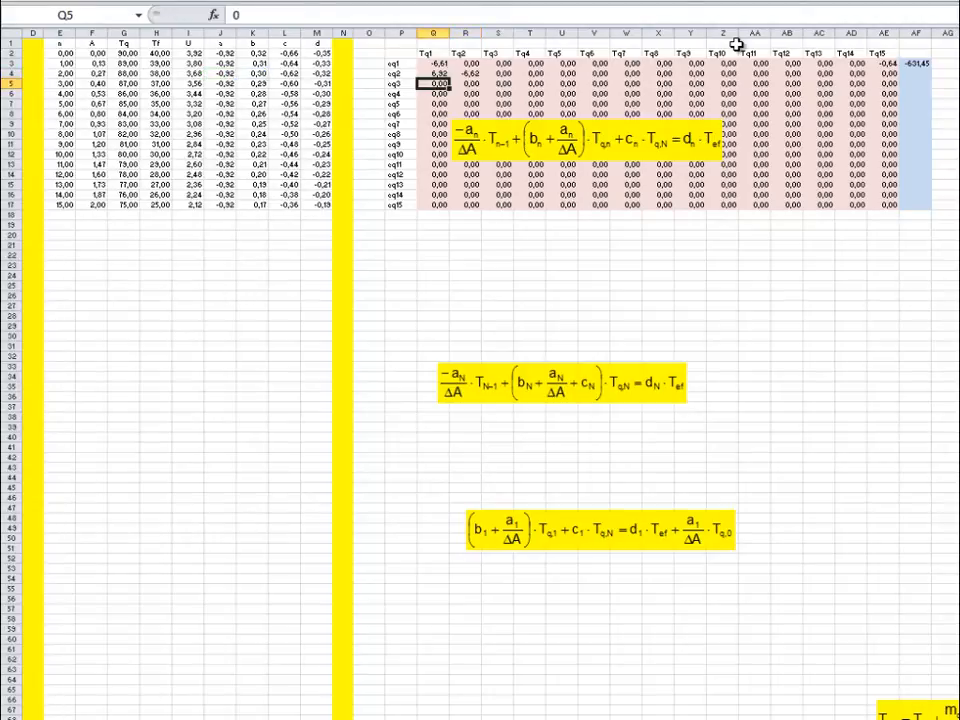
Step: Copy the eq2 coefficient pair Q4:R4 one row down and one column over to R5:S5 for eq3
key(Up)
key(shift+Right)
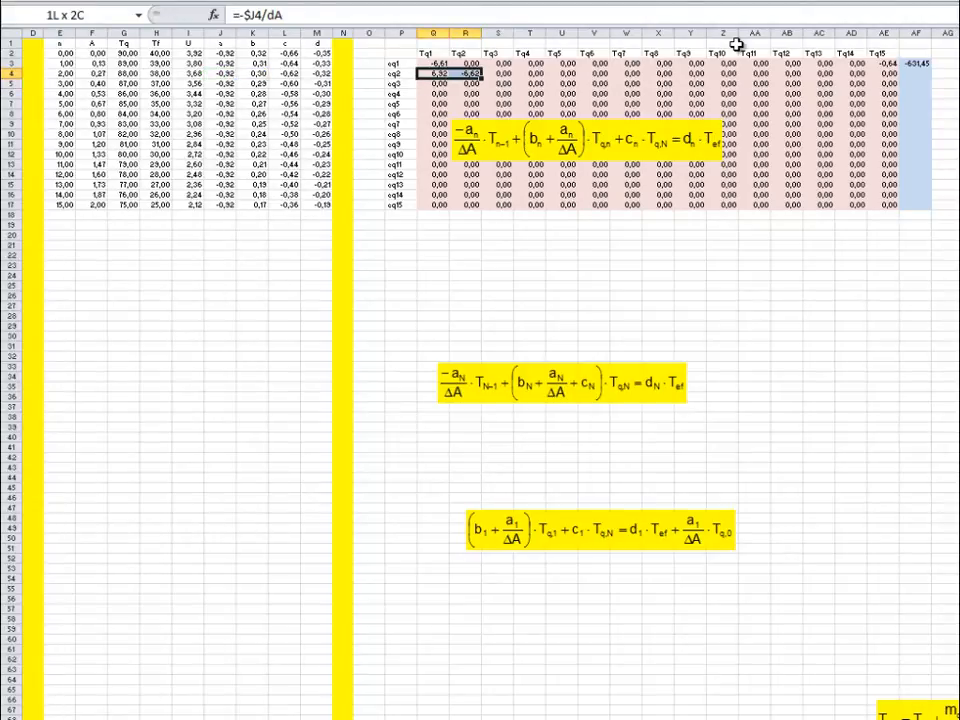
key(ctrl+c)
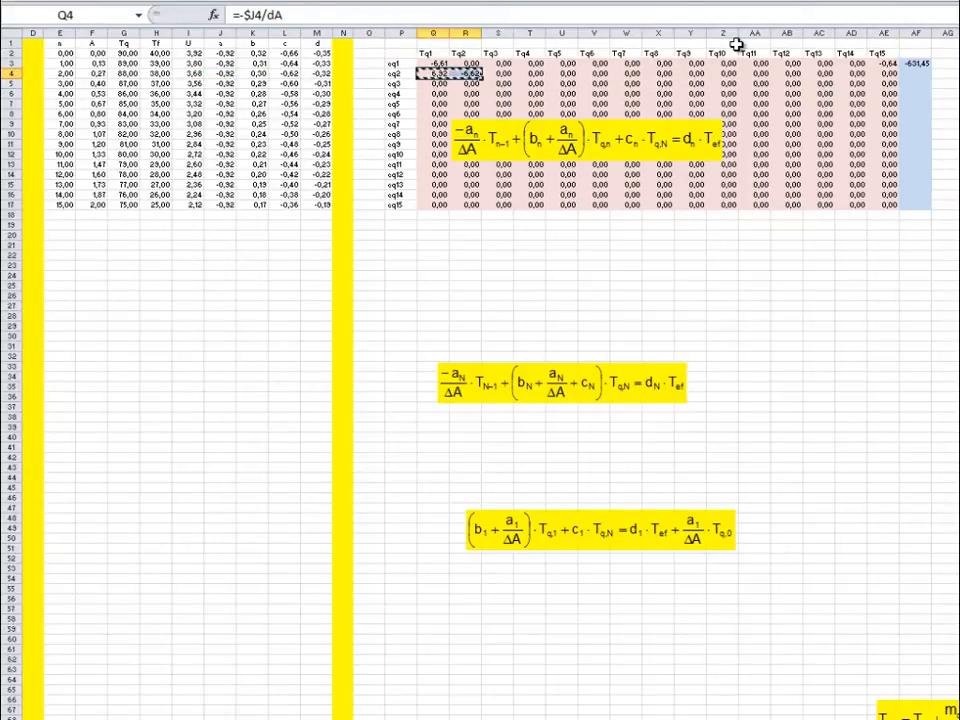
key(Down)
key(Right)
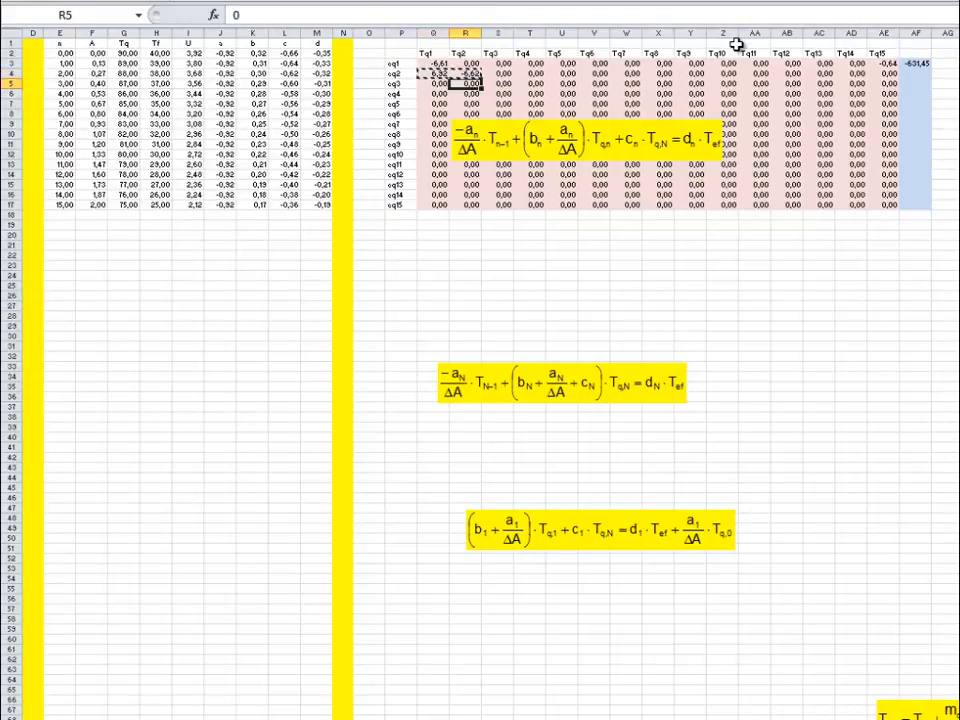
key(ctrl+v)
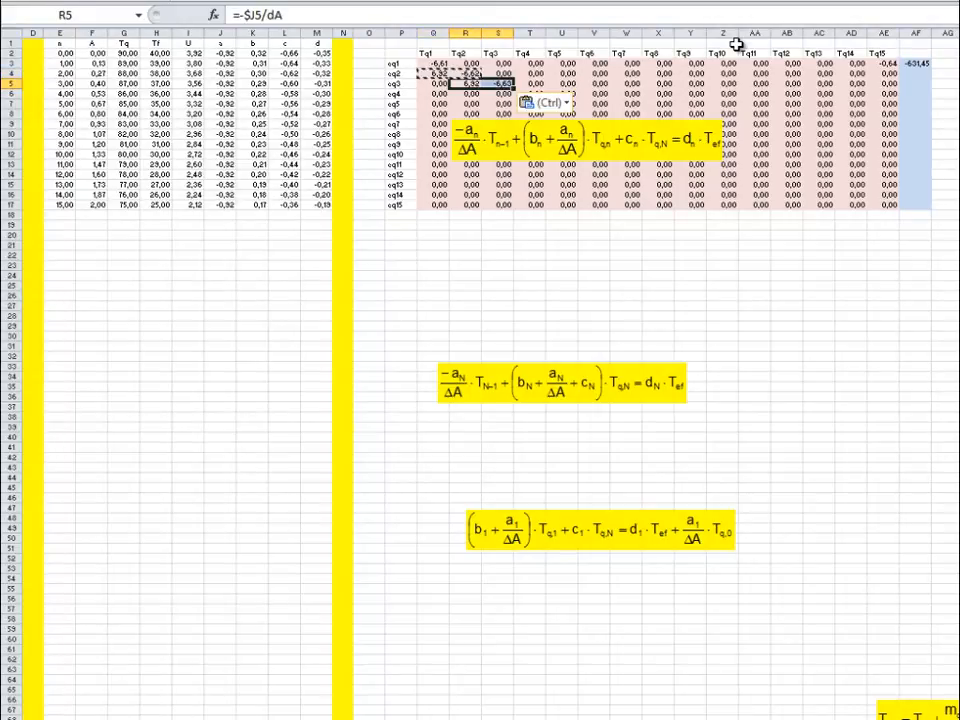
Step: Check which cells the pasted eq3 formulas in R5 and S5 refer to
click(511, 17)
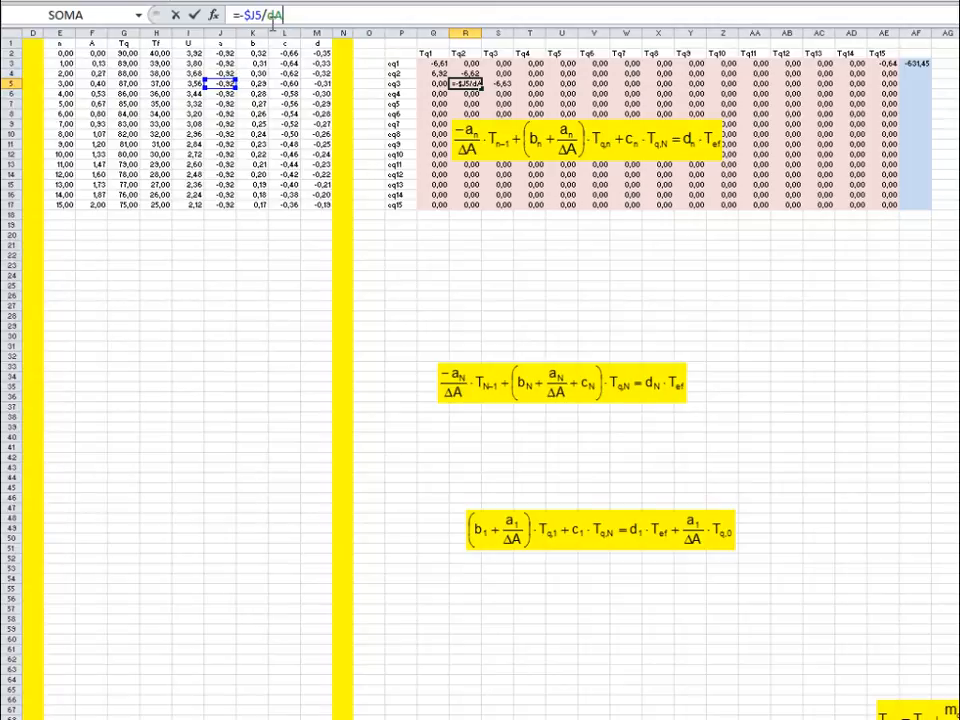
key(ctrl+Return)
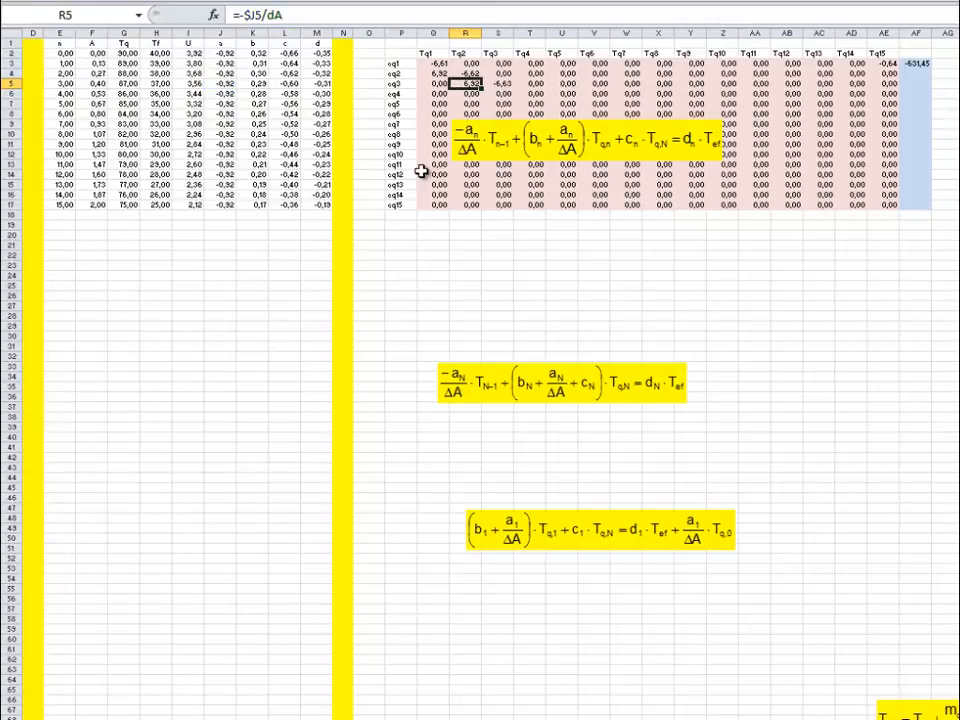
key(Right)
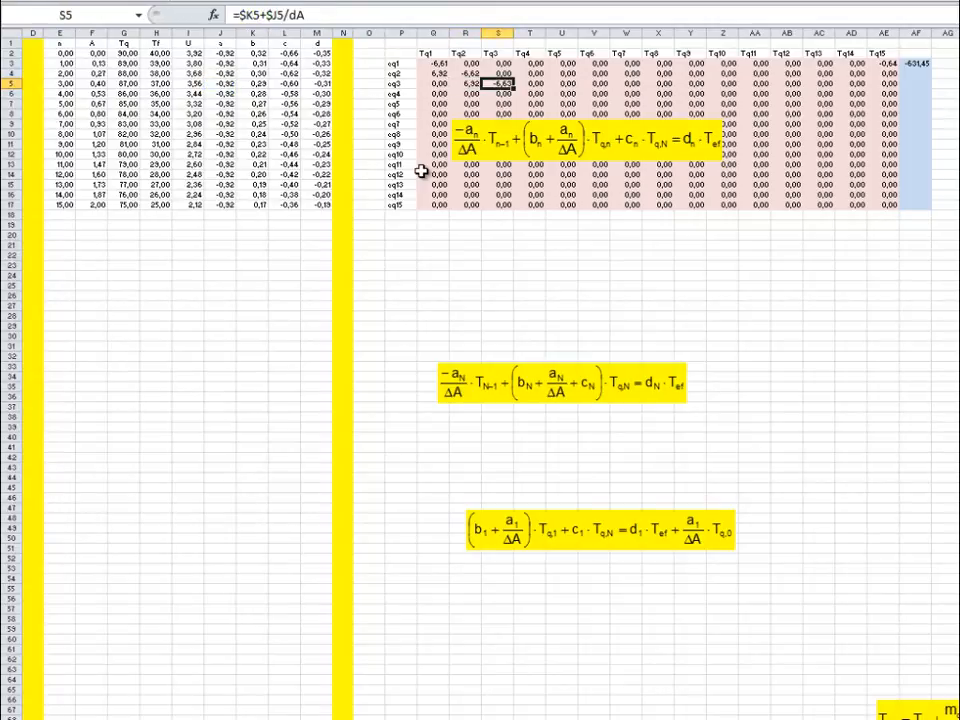
click(523, 14)
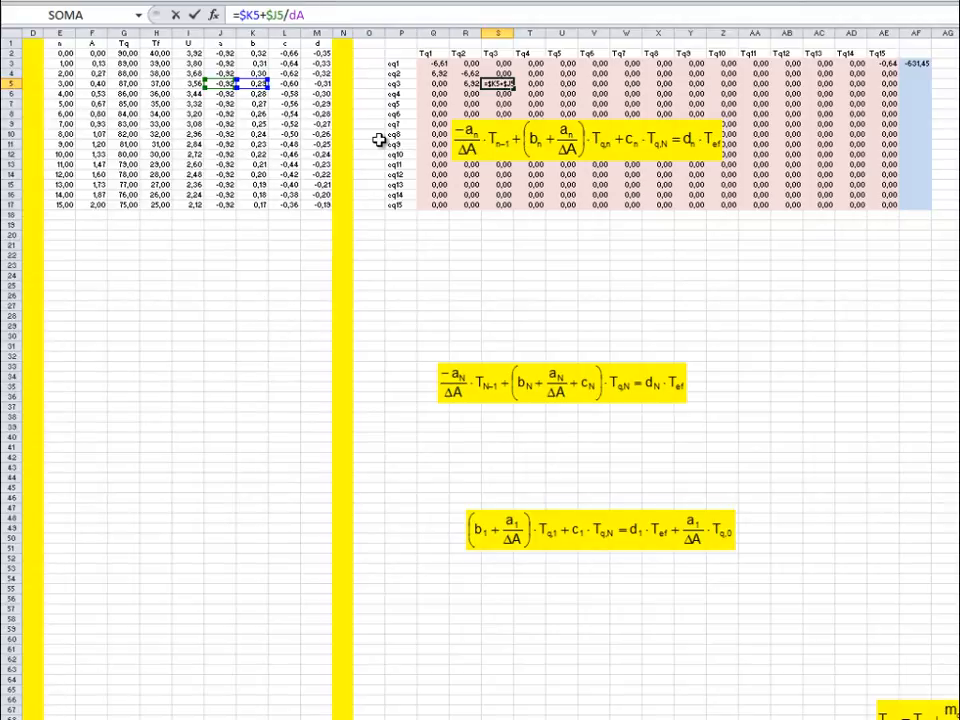
key(ctrl+Return)
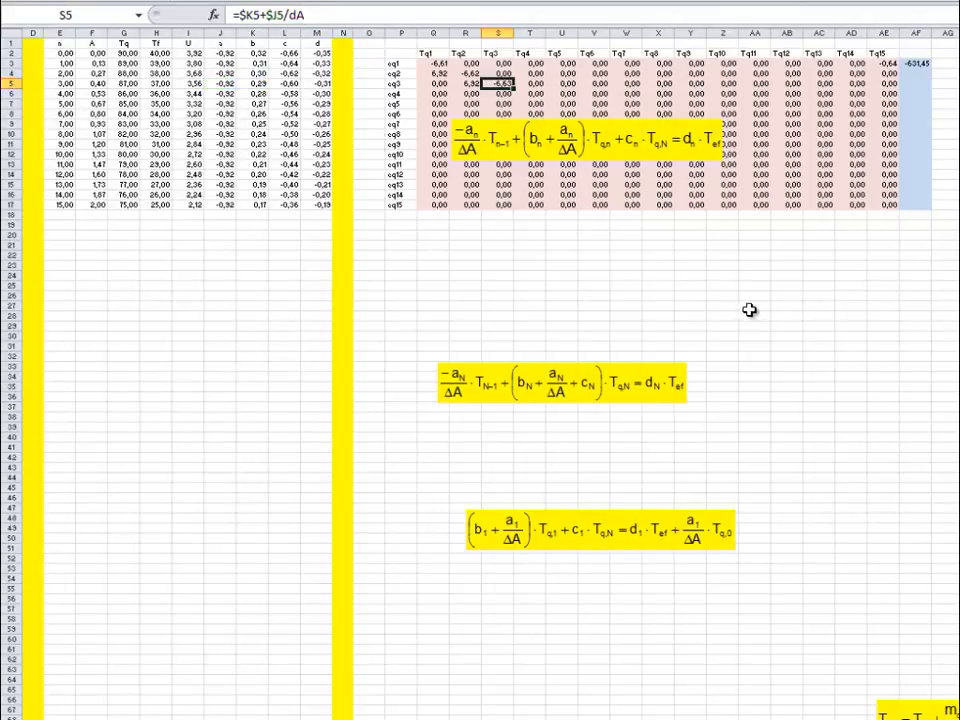
Step: Move the general node-n equation off the matrix to around row 23
click(752, 315)
drag(620, 136, 633, 268)
key(Escape)
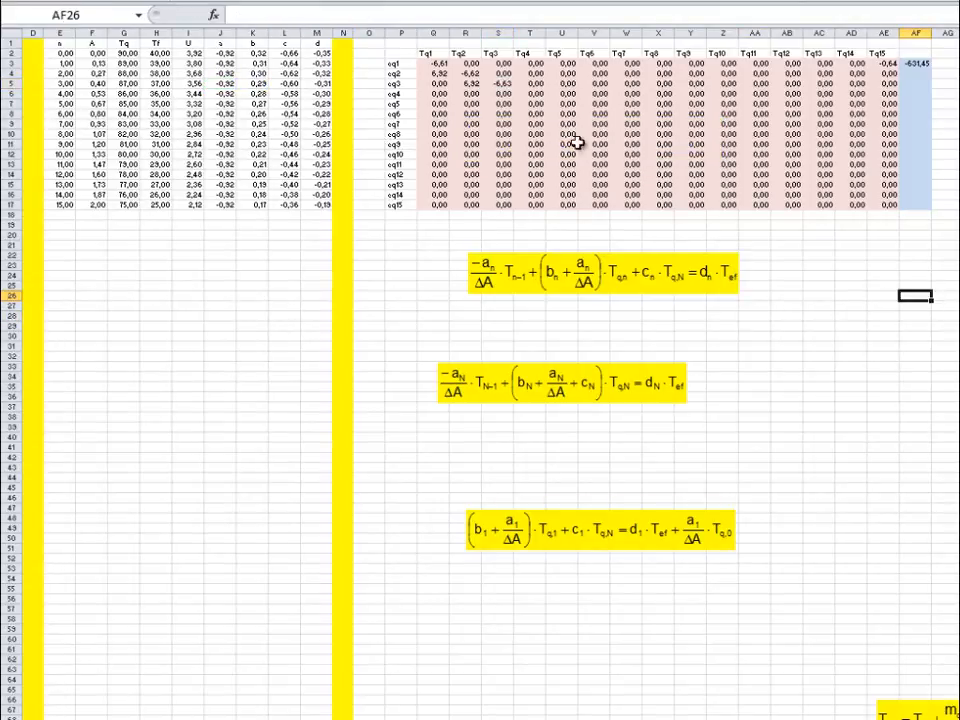
Step: Copy the eq3 coefficient pair R5:S5 diagonally, one row down and one column over each time, for eq4 through eq15, ending in AD17:AE17
drag(470, 84, 503, 86)
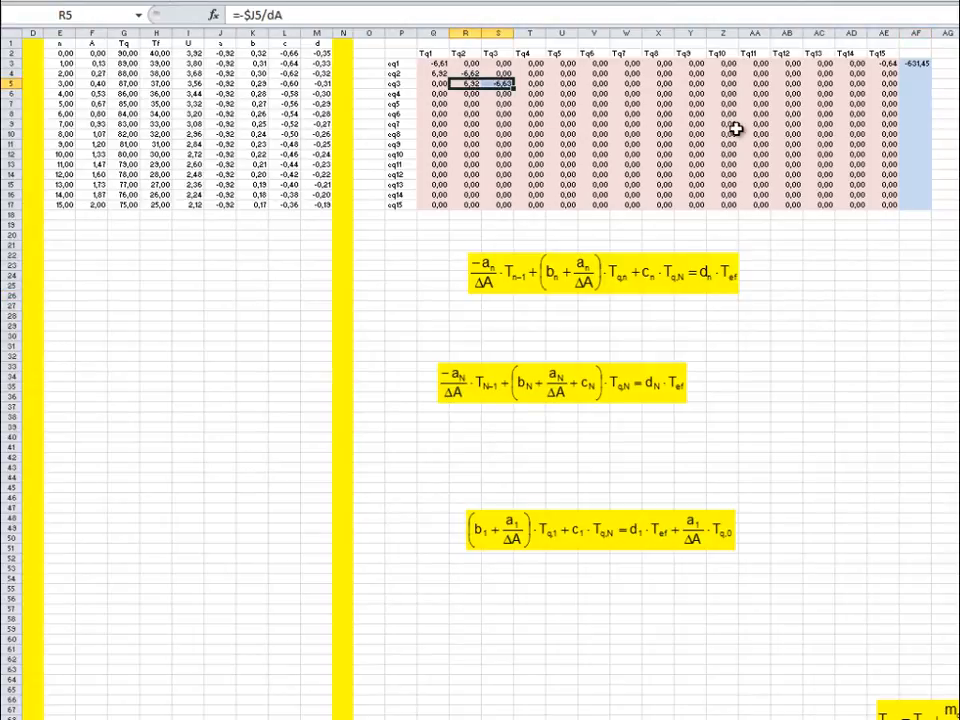
key(ctrl+c)
key(Down)
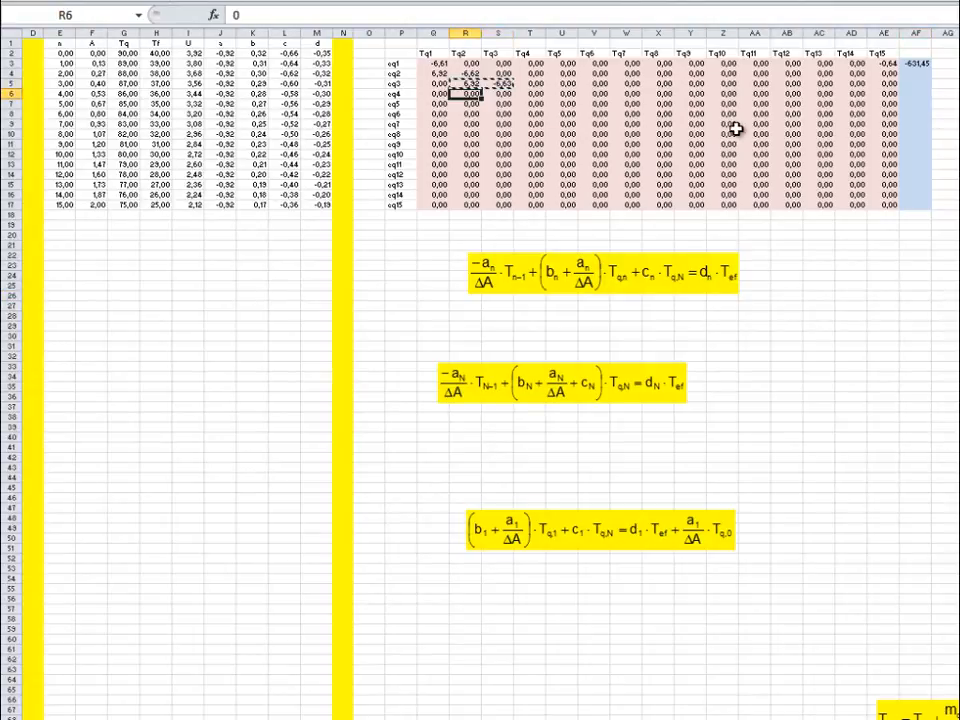
key(Right)
key(ctrl+v)
key(Down)
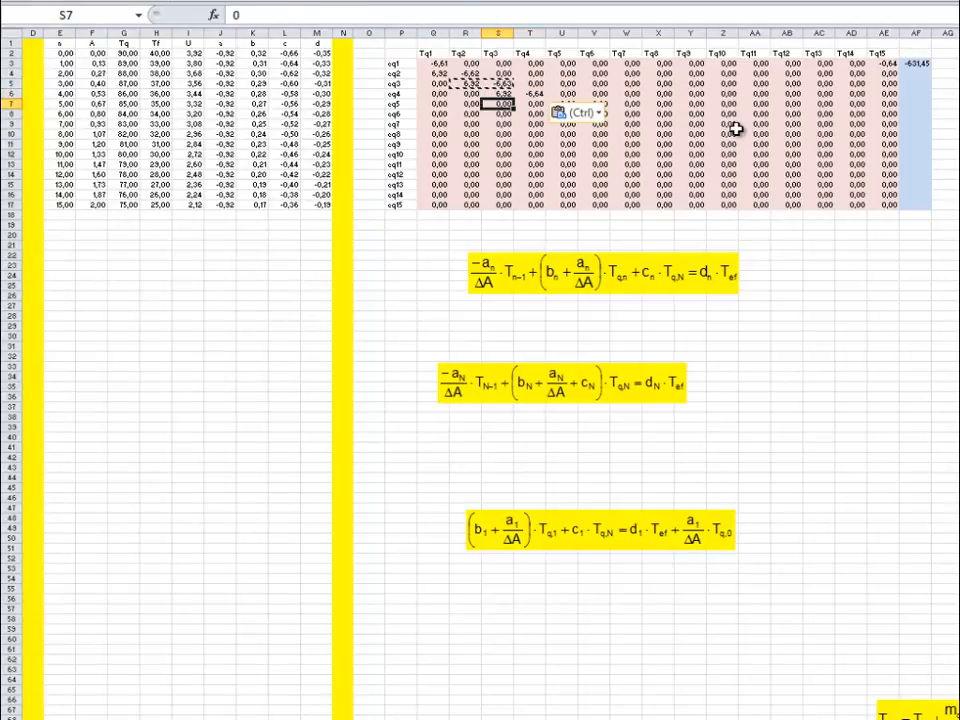
key(Right)
key(ctrl+v)
key(Down)
key(Right)
key(ctrl+v)
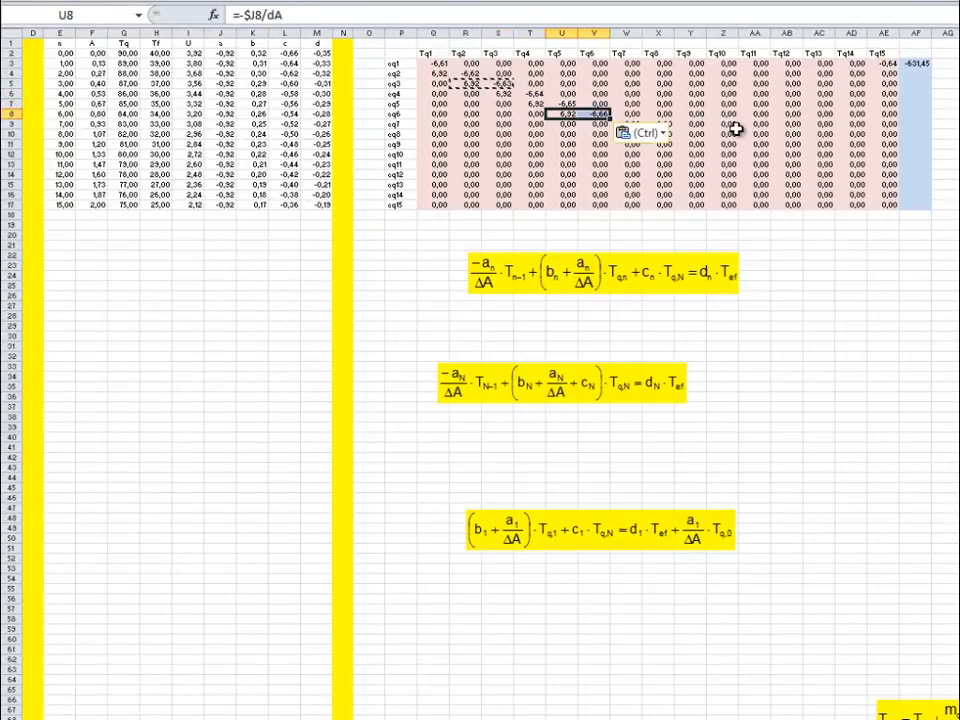
key(Down)
key(Right)
key(ctrl+v)
key(Down)
key(Right)
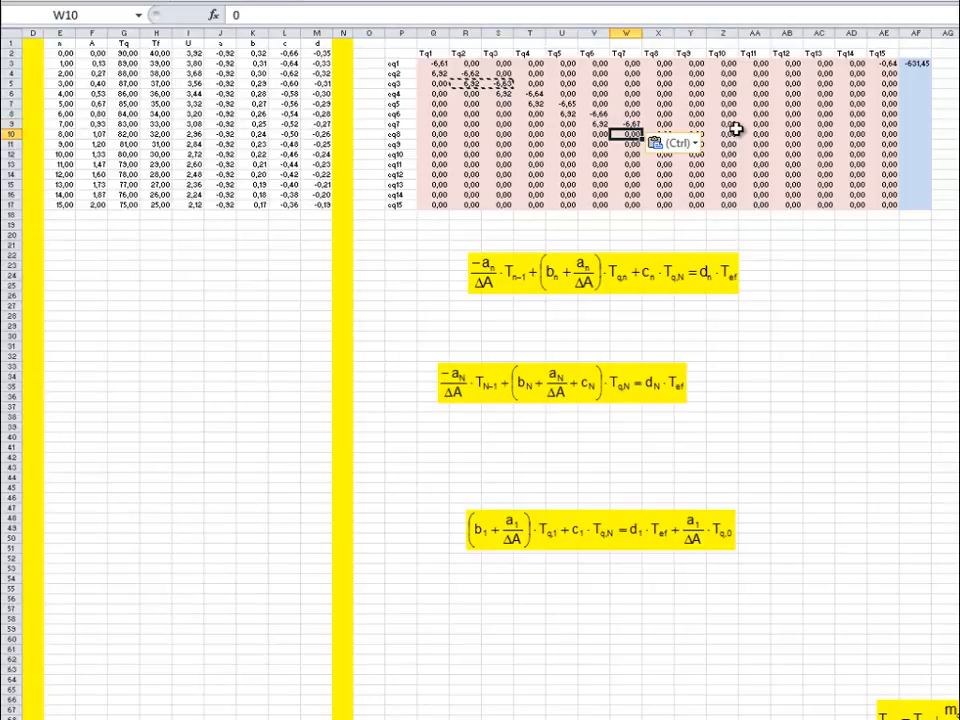
key(ctrl+v)
key(Down)
key(Right)
key(ctrl+v)
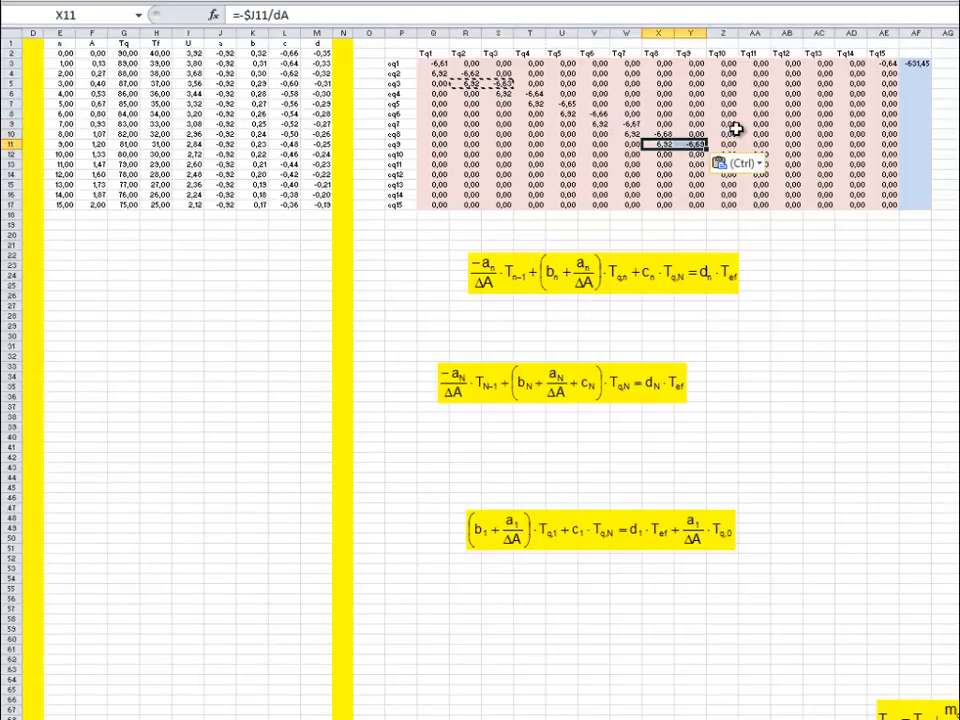
key(Down)
key(Right)
key(ctrl+v)
key(Down)
key(Right)
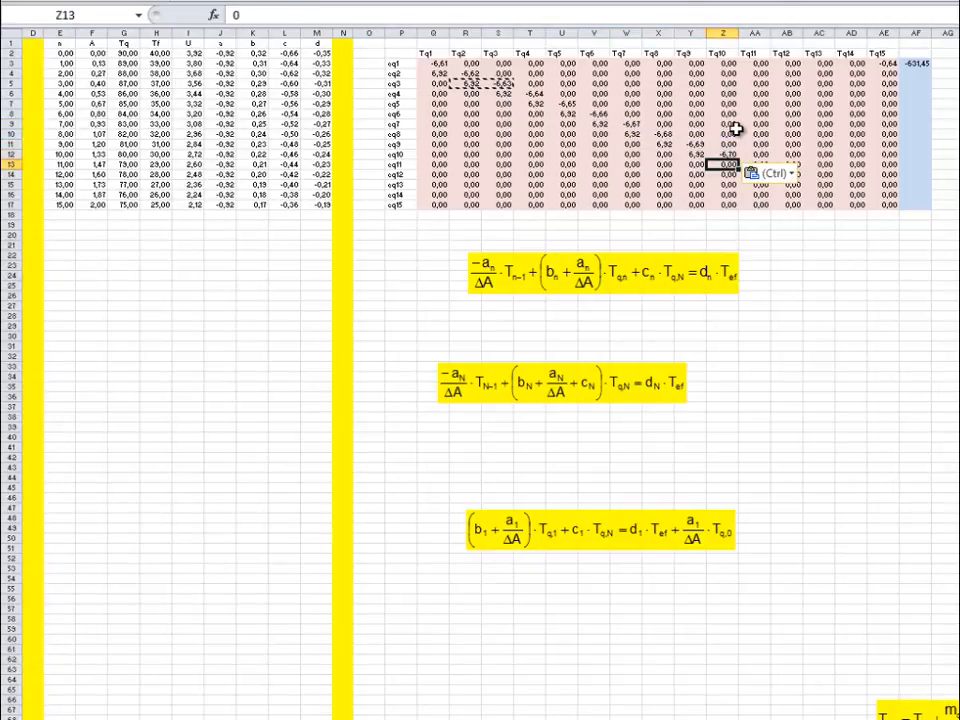
key(ctrl+v)
key(Down)
key(Right)
key(ctrl+v)
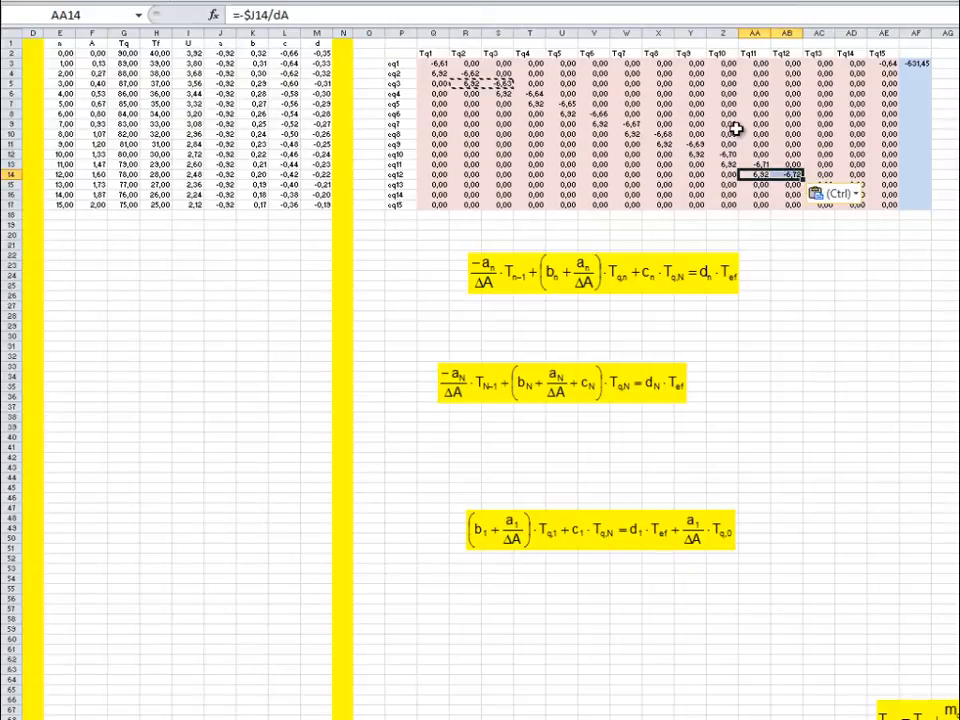
key(Down)
key(Right)
key(ctrl+v)
key(Down)
key(Right)
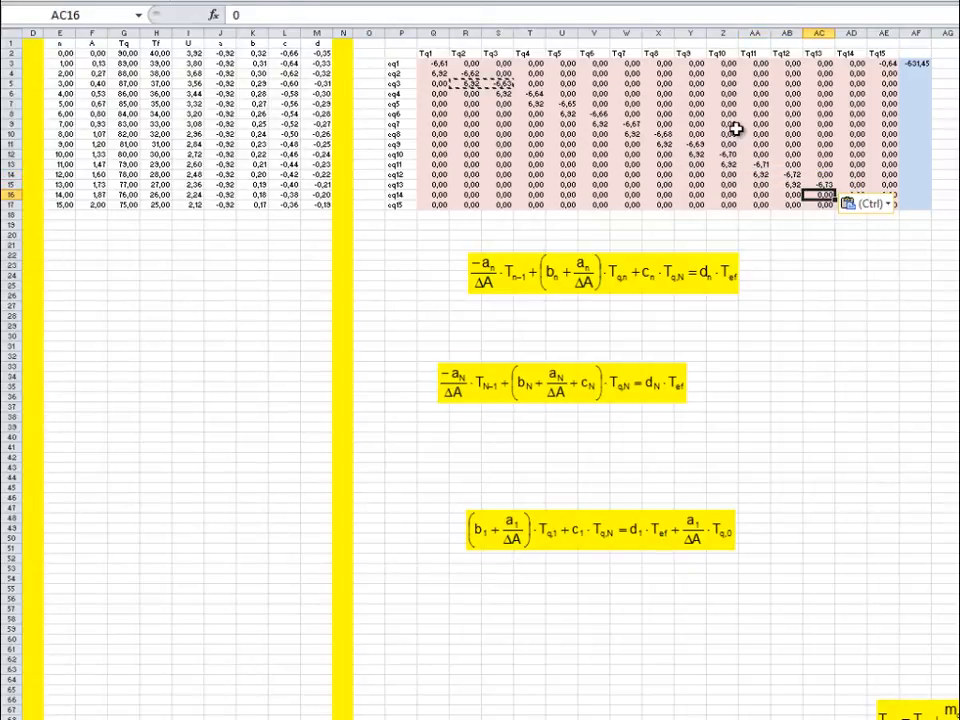
key(ctrl+v)
key(Down)
key(Right)
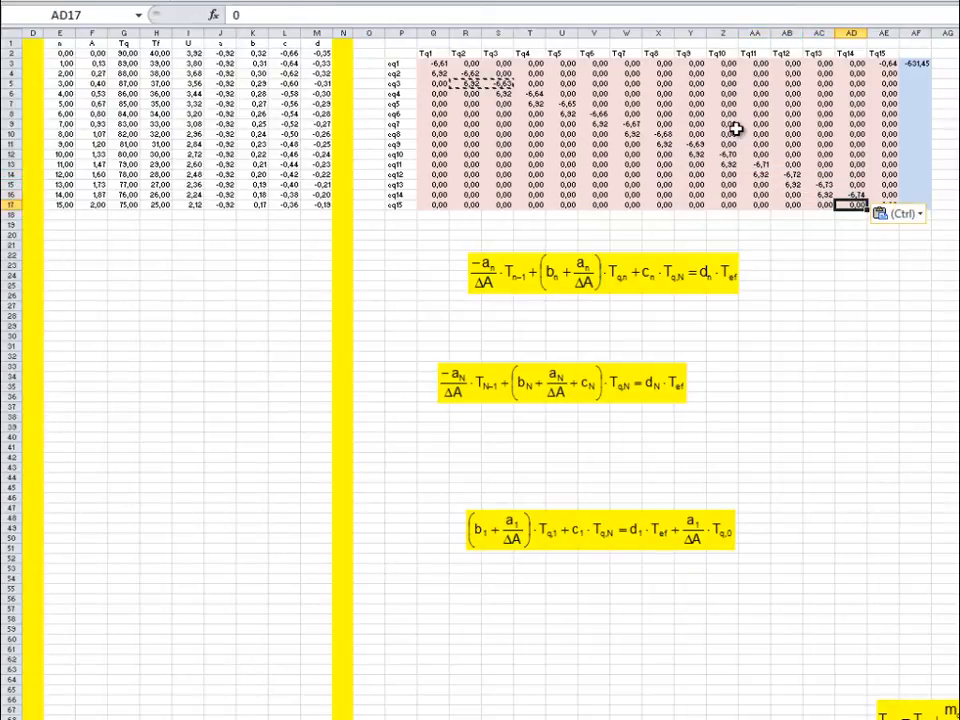
key(ctrl+v)
click(942, 335)
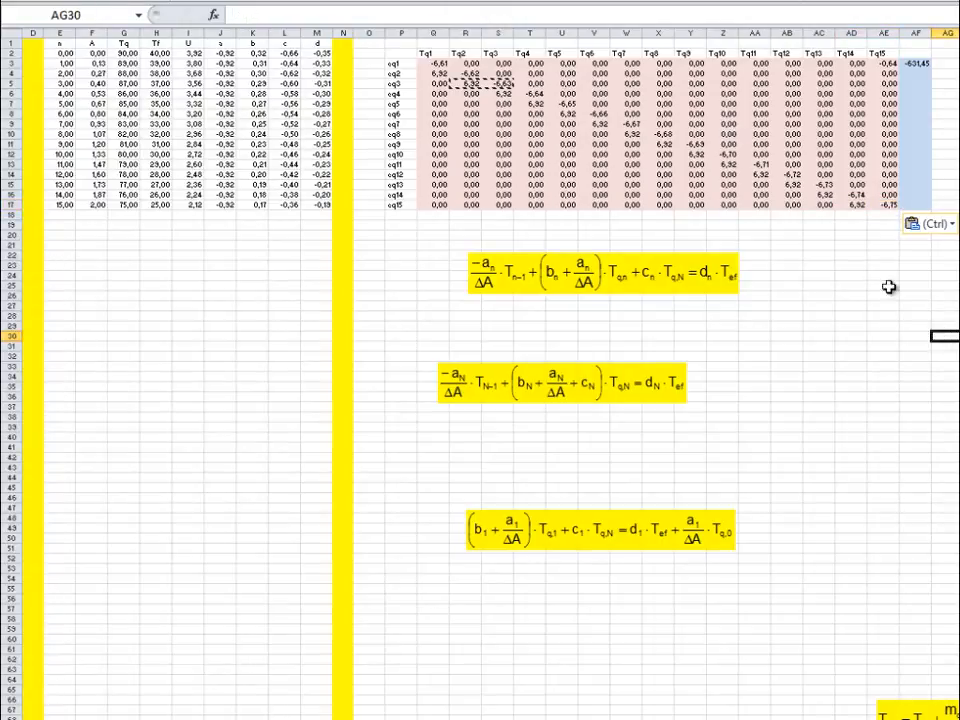
drag(851, 205, 880, 206)
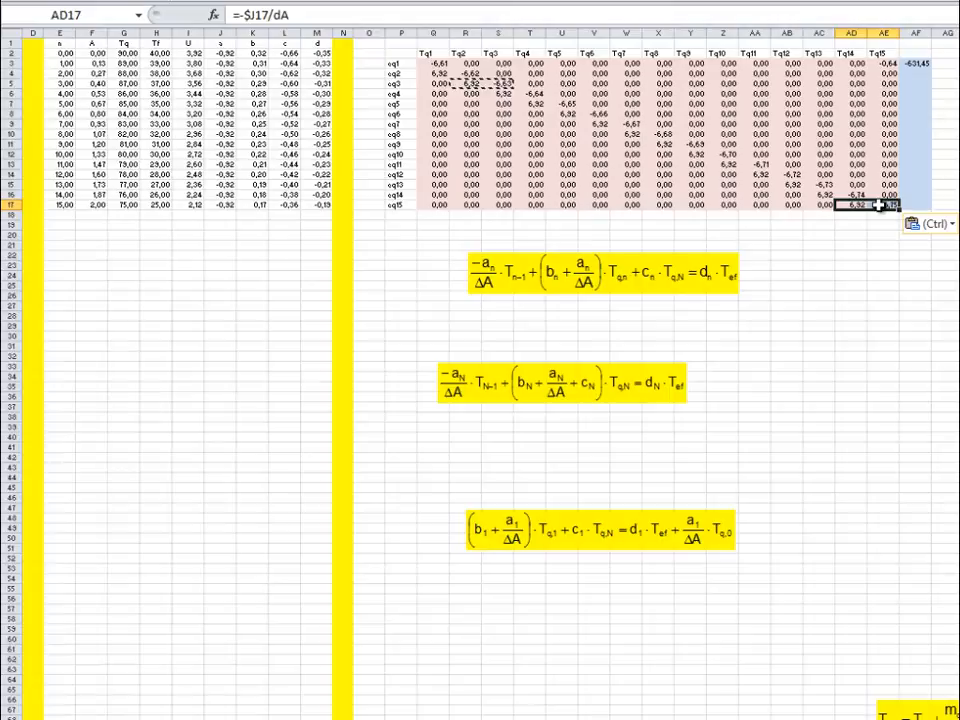
click(942, 275)
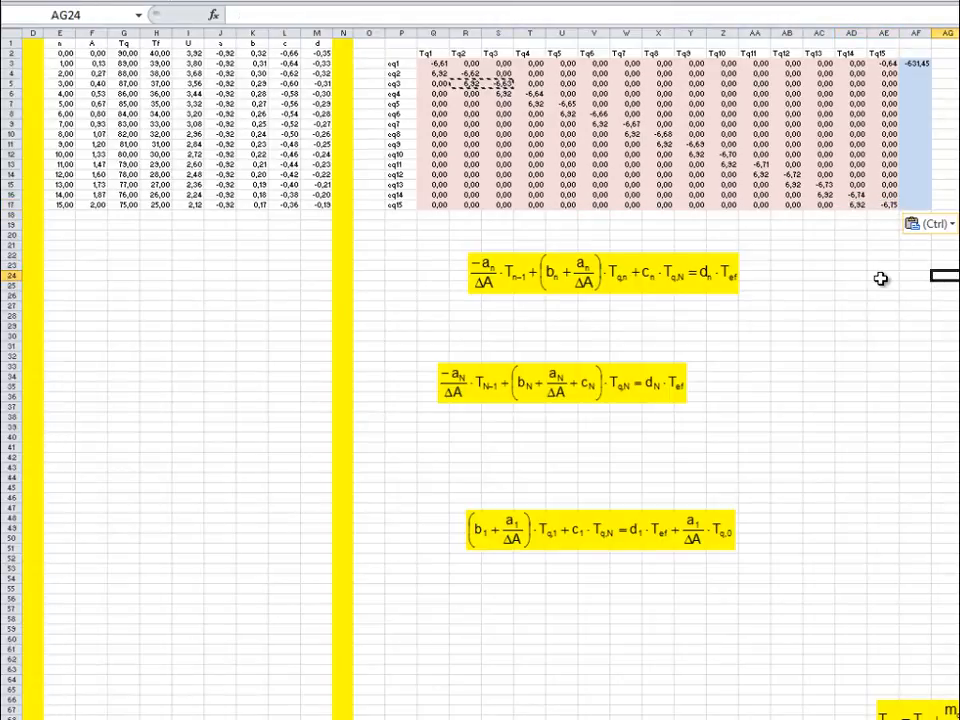
Step: Move the node-N equation to around row 31 and place the general node-n equation over the matrix beside the blue right-hand-side column
drag(915, 73, 911, 210)
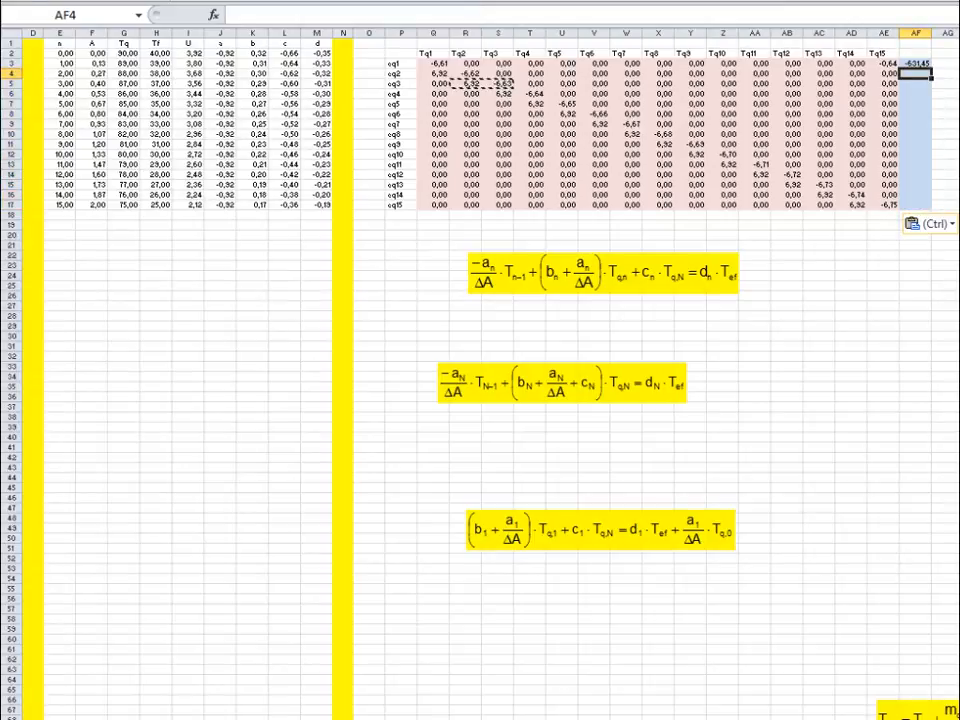
click(598, 378)
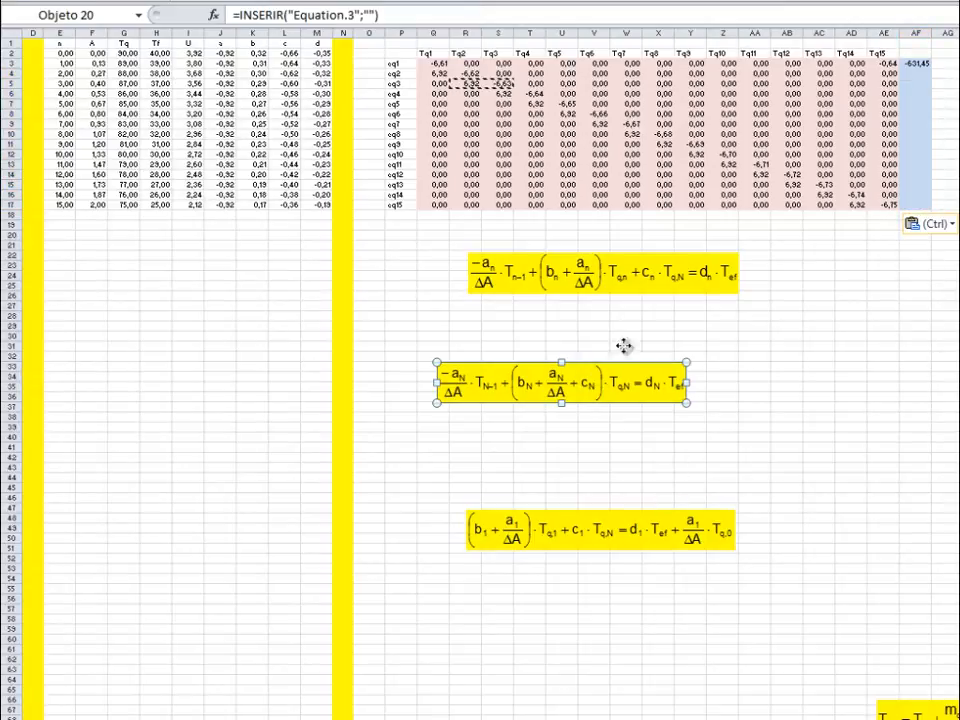
drag(624, 346, 816, 74)
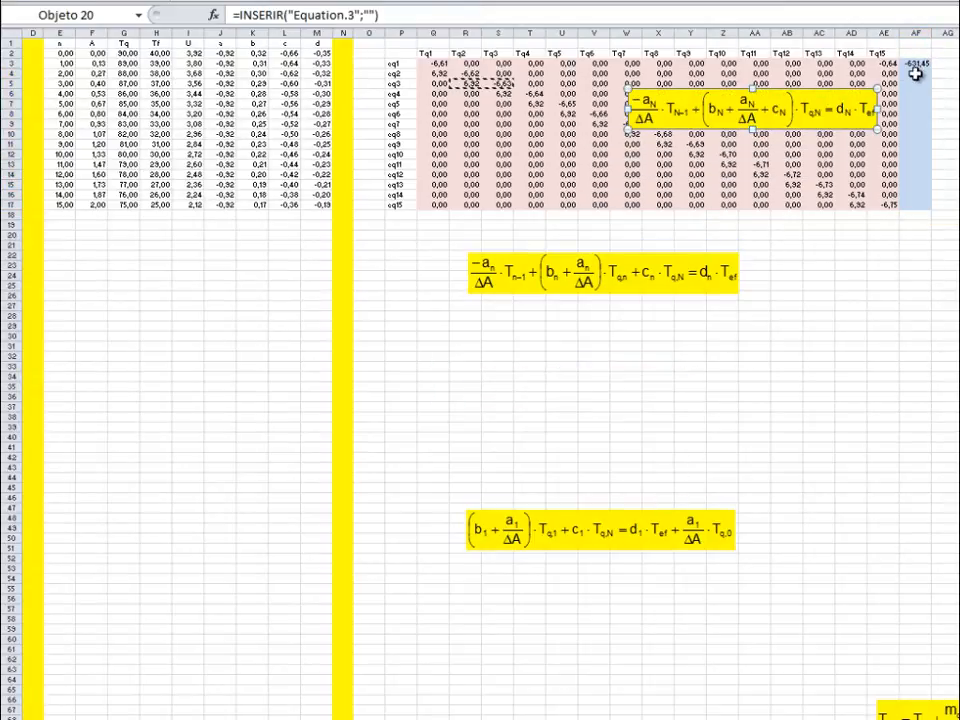
key(Escape)
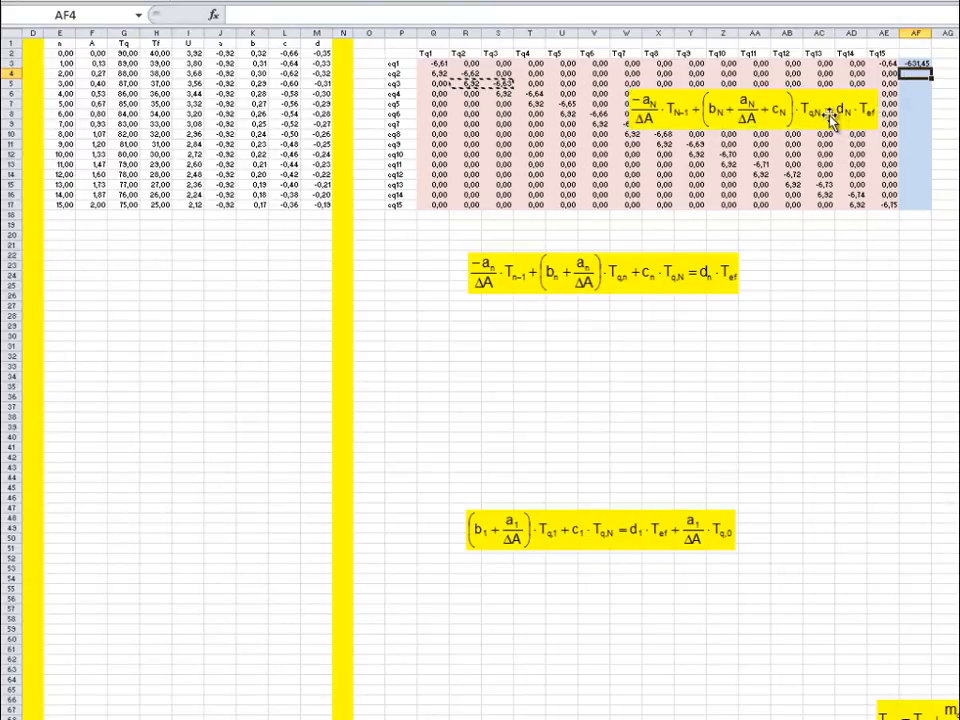
drag(830, 118, 774, 352)
drag(707, 274, 865, 116)
key(Escape)
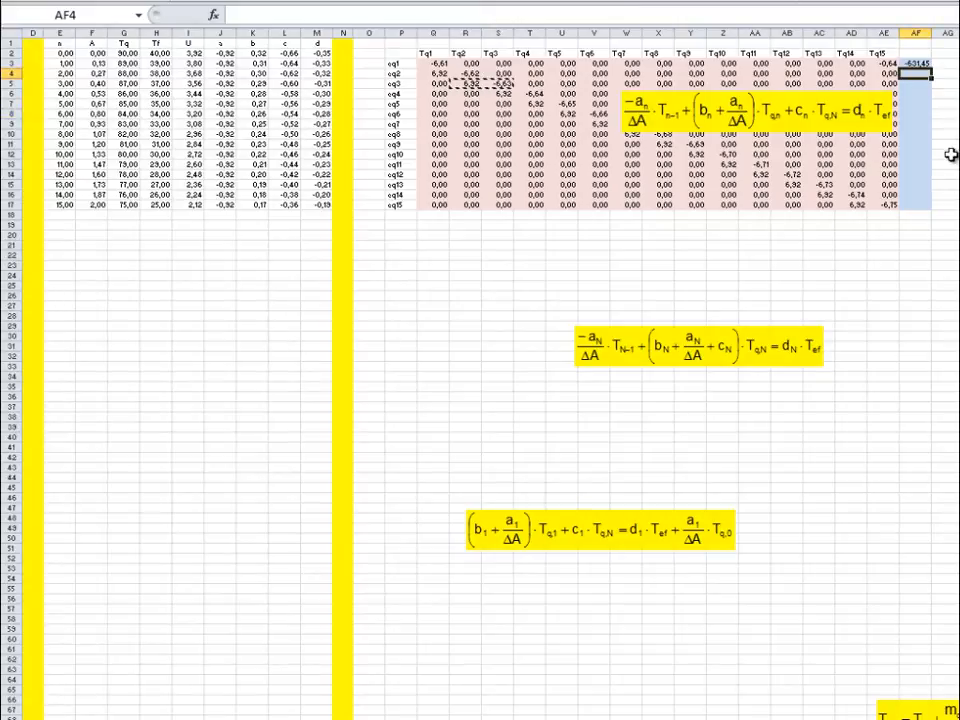
Step: Enter =M4*Tef in AF4 as the right-hand side of eq2
text(=)
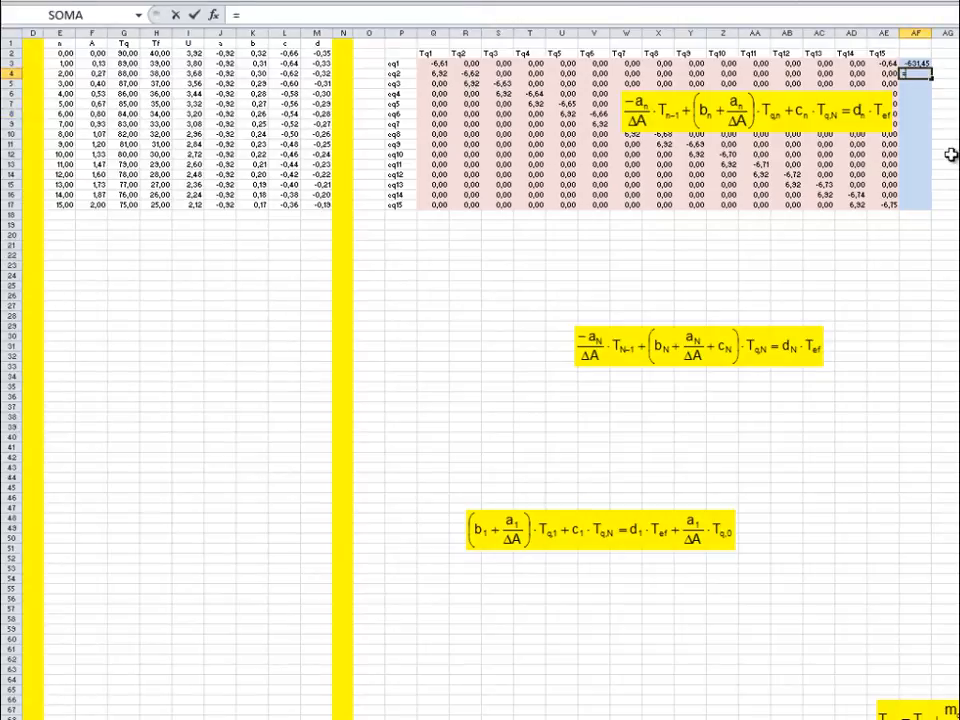
click(320, 74)
text(*)
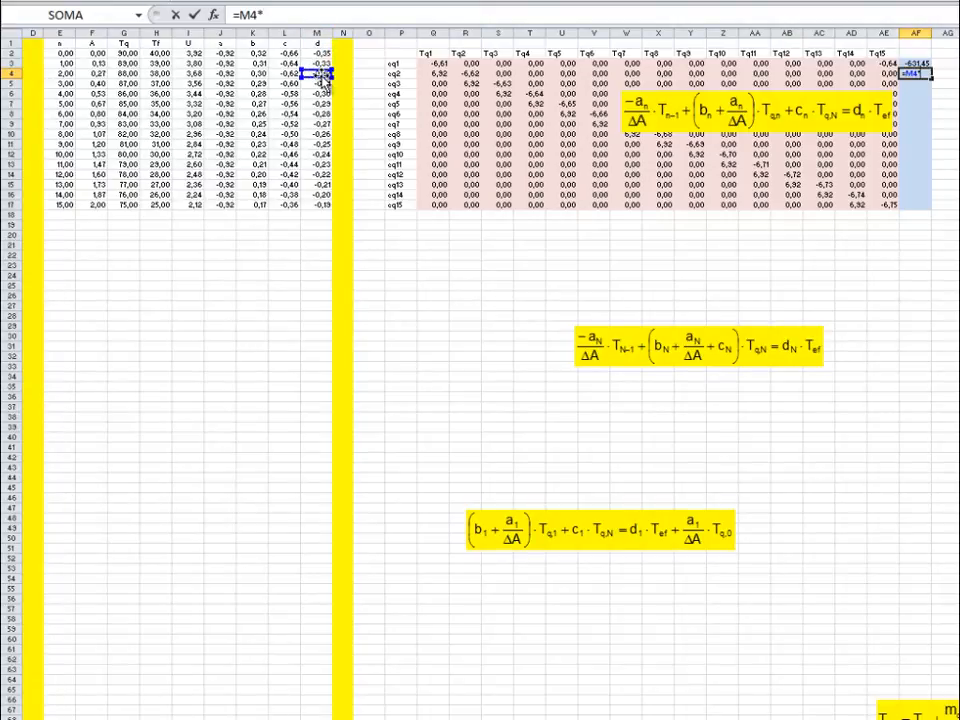
text(Tef)
key(Return)
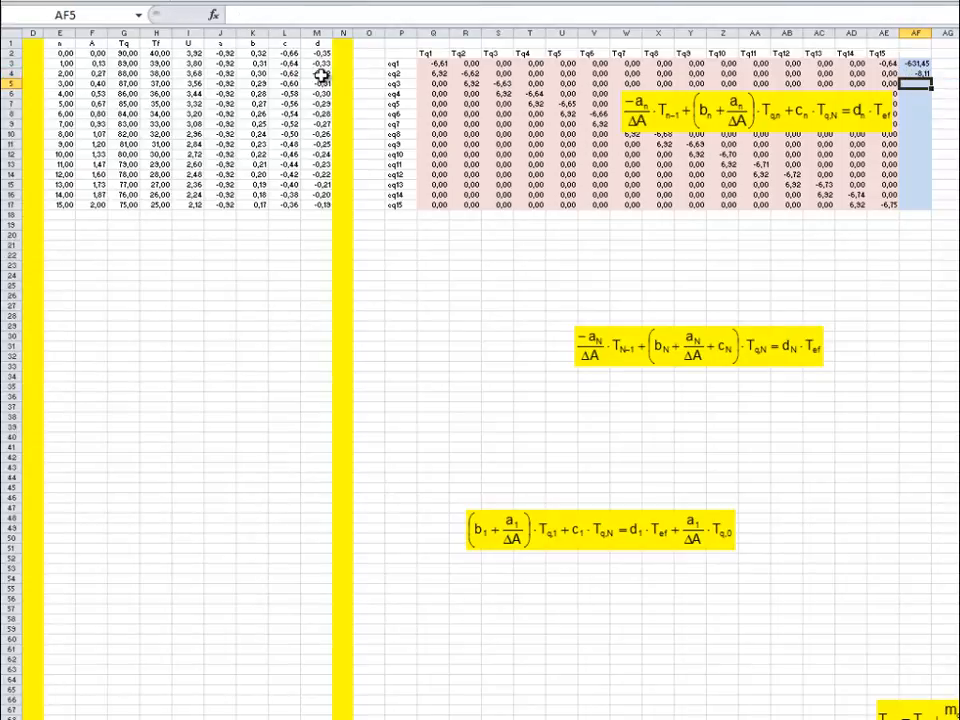
Step: Fill the AF4 right-hand-side formula down through AF17 for eq3 to eq15
click(926, 75)
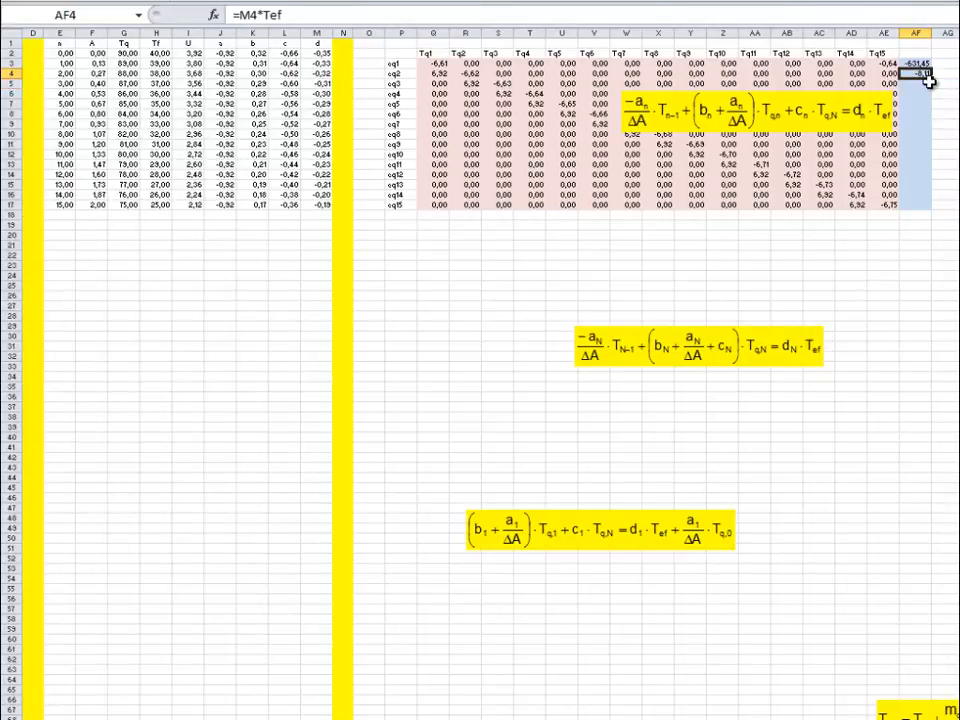
drag(929, 79, 924, 211)
click(944, 255)
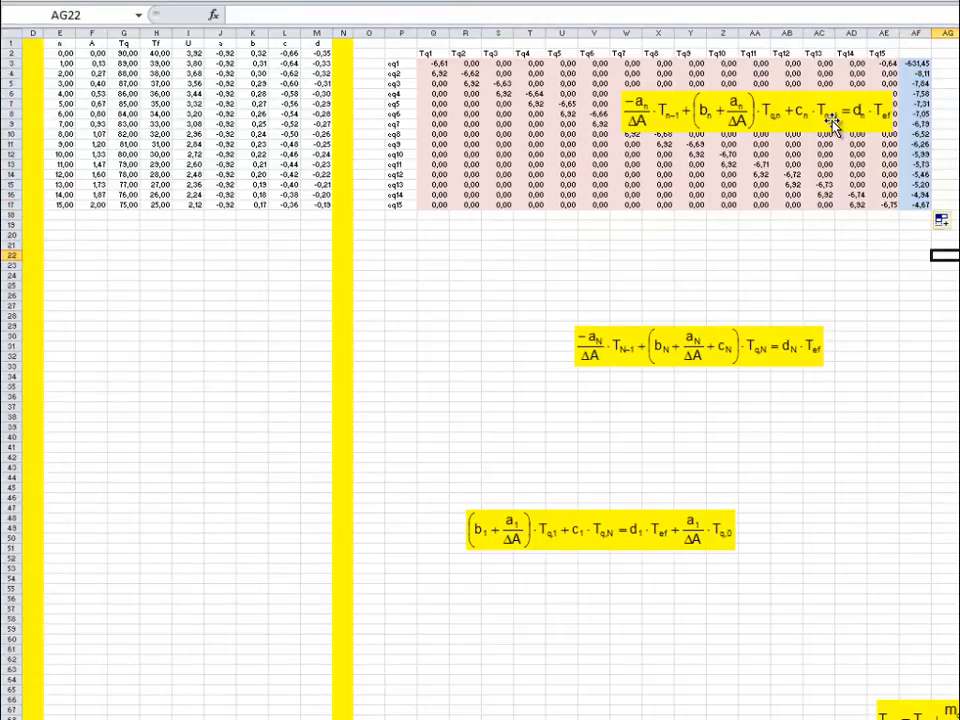
Step: Move the general node-n equation down to around row 38 and place the node-N equation just below the matrix
drag(833, 122, 775, 418)
drag(780, 353, 858, 257)
click(958, 336)
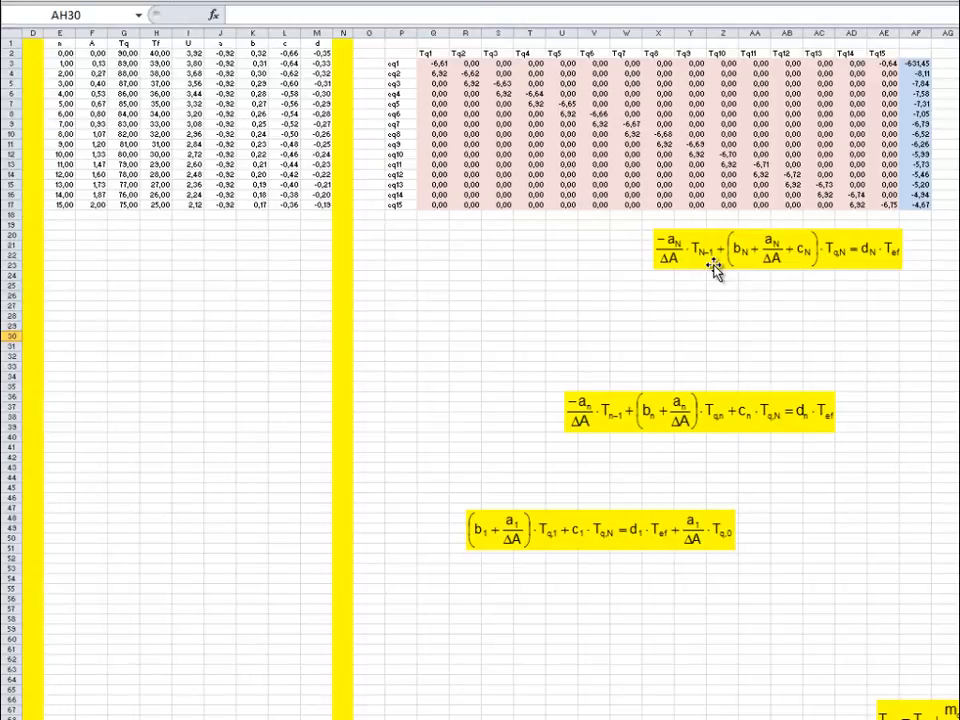
Step: Check the eq15 formula in AD17, and add the c coefficient to AE17 so it reads =$K17+$J17/dA+L17
click(860, 207)
click(692, 17)
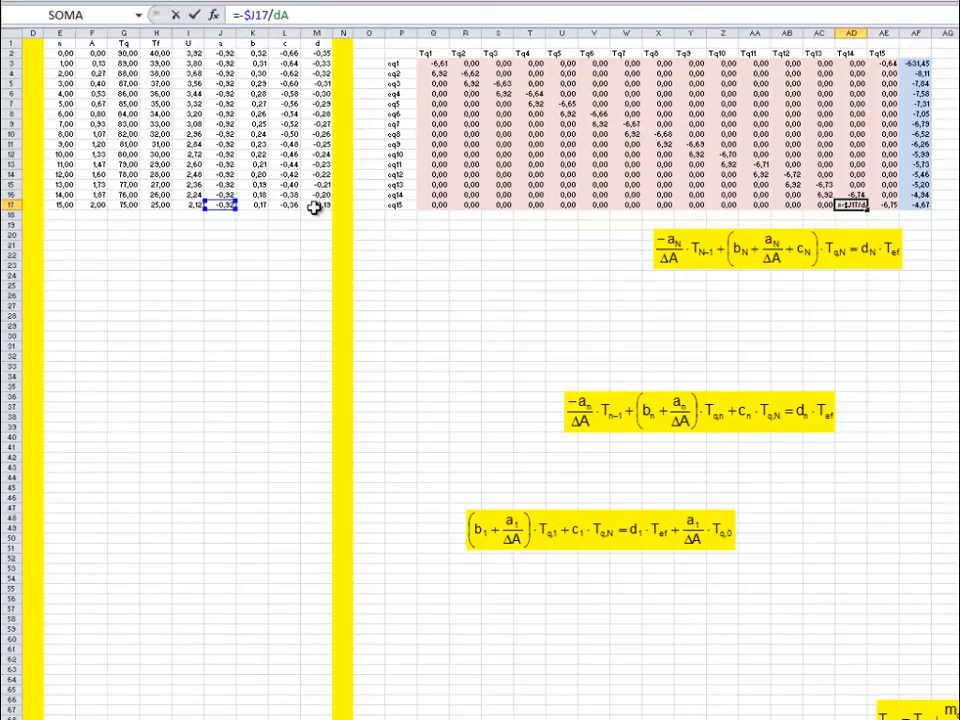
key(Tab)
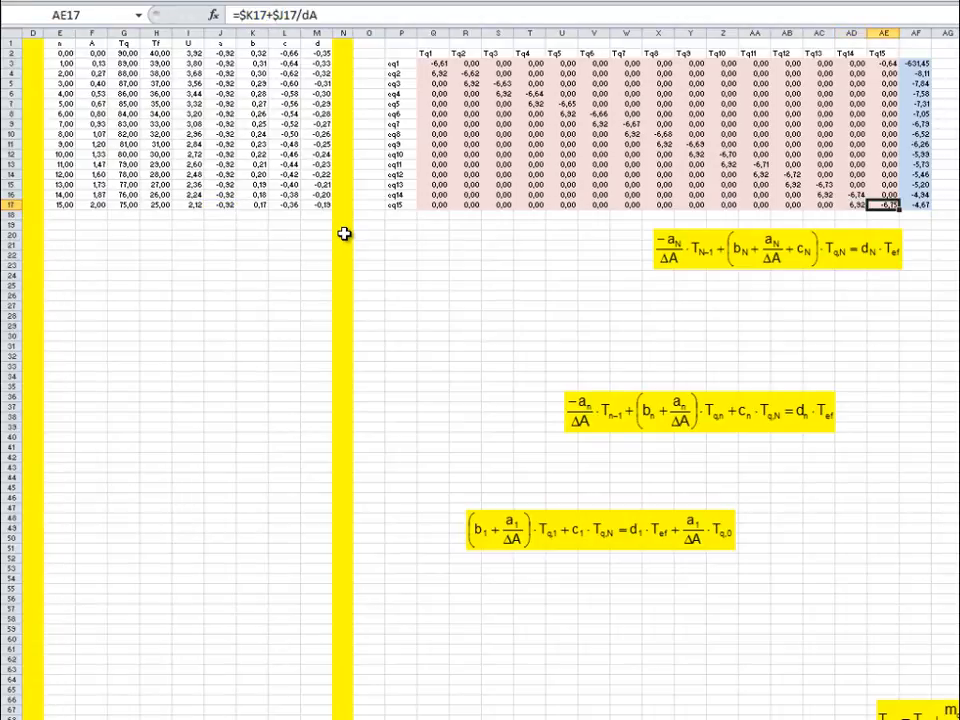
click(572, 17)
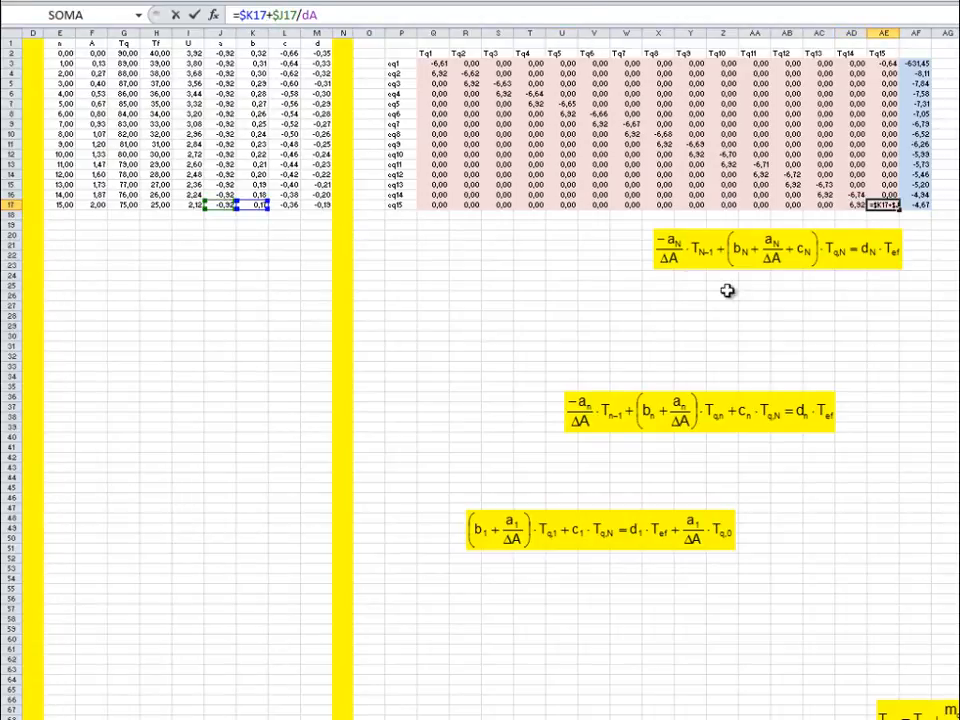
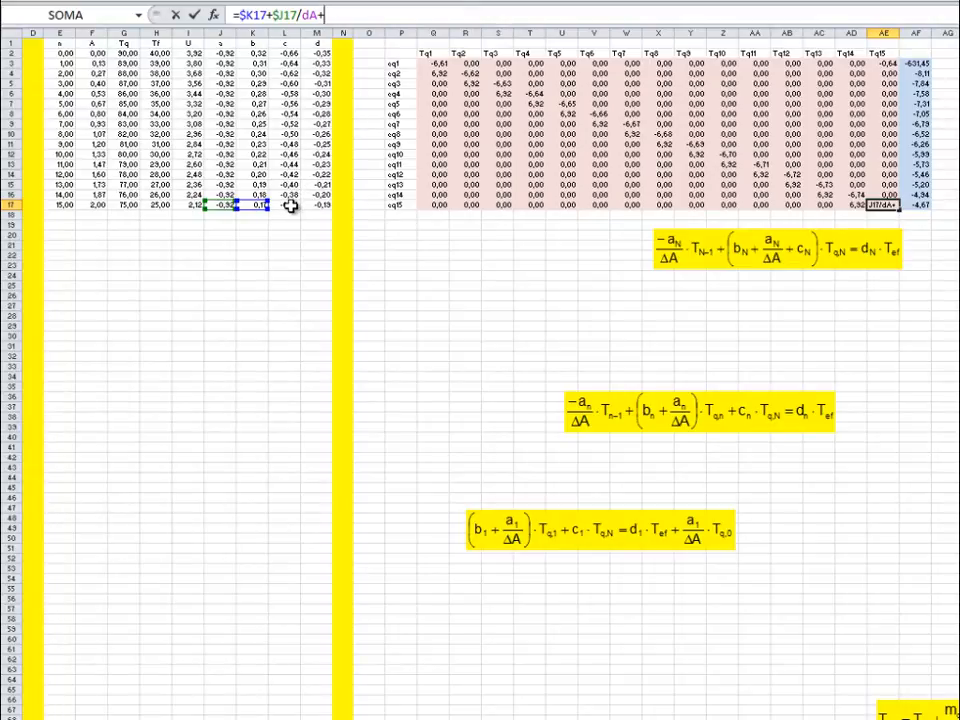
click(290, 205)
key(Return)
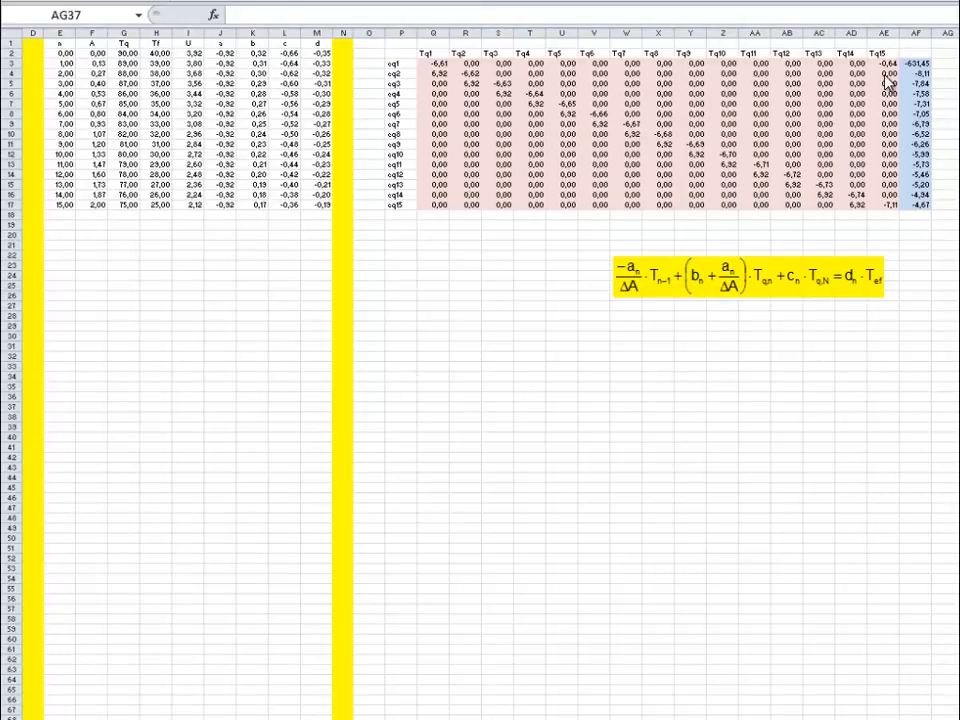
Step: Fill the c coefficient formula from AE3 down through AE16 in the Tq15 column
drag(891, 72, 890, 195)
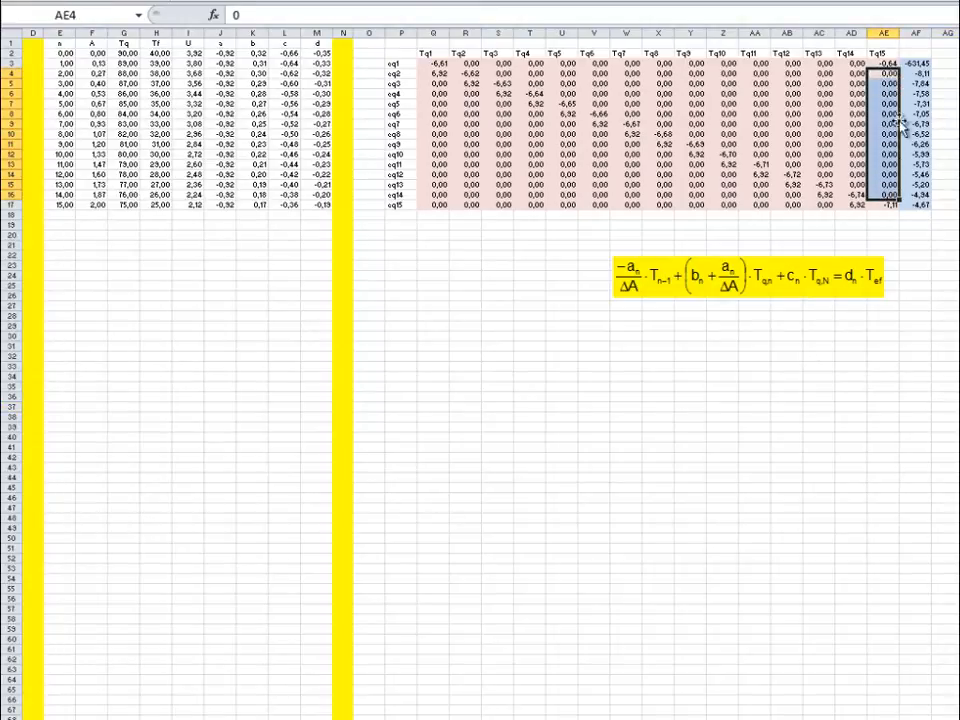
click(889, 63)
drag(900, 66, 897, 197)
click(959, 275)
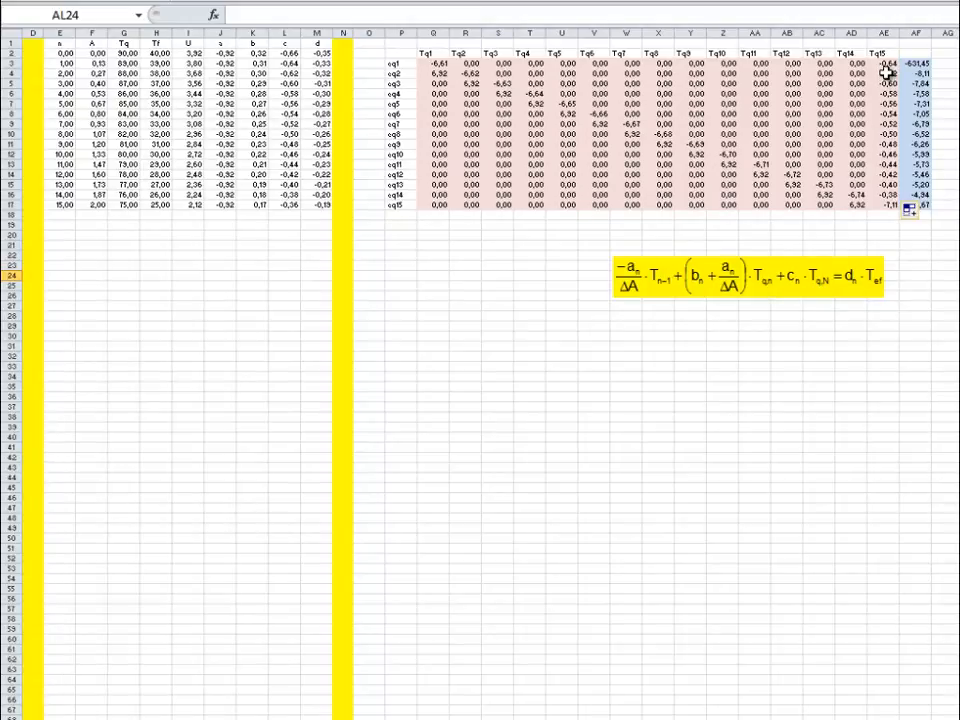
Step: Check which cell the filled eq7 formula in AE9 refers to
click(885, 123)
click(857, 14)
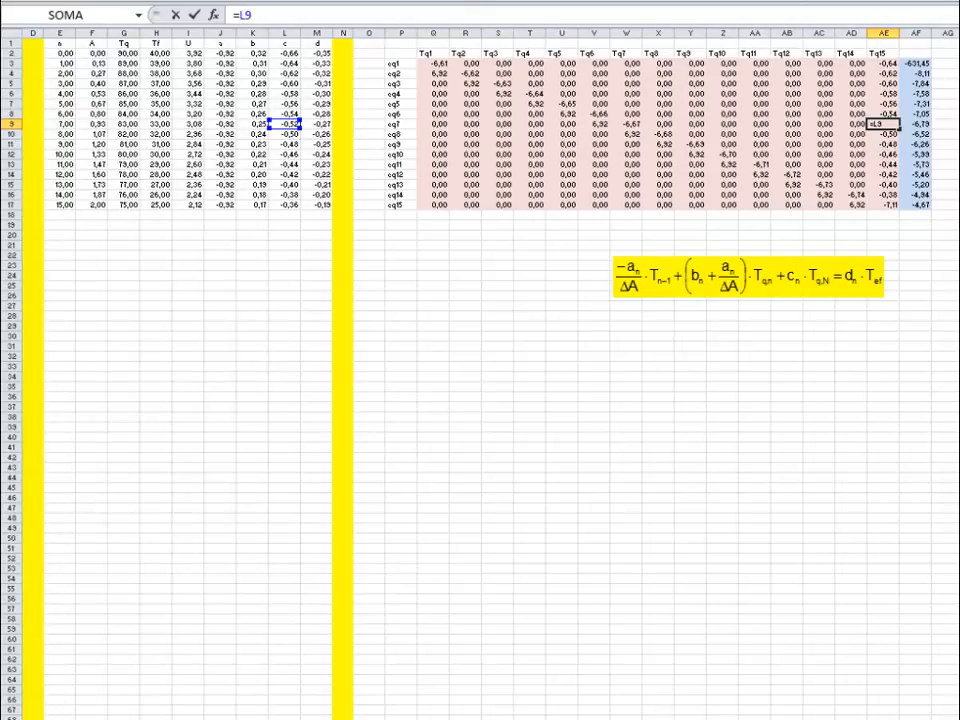
click(193, 14)
click(872, 289)
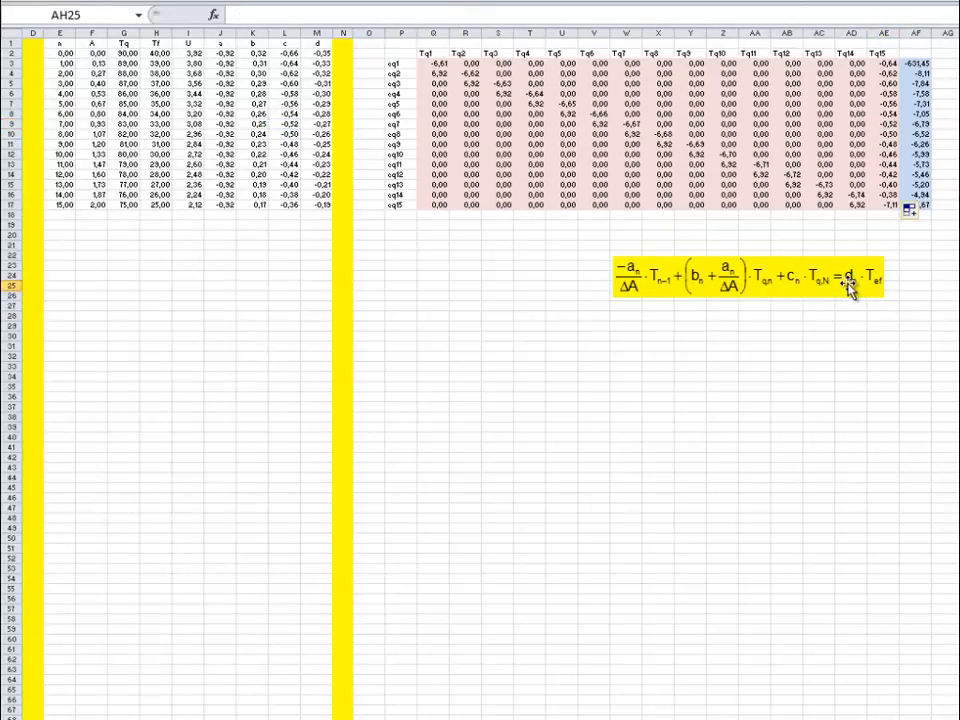
Step: Delete the general node-n equation object below the matrix
click(848, 287)
key(Delete)
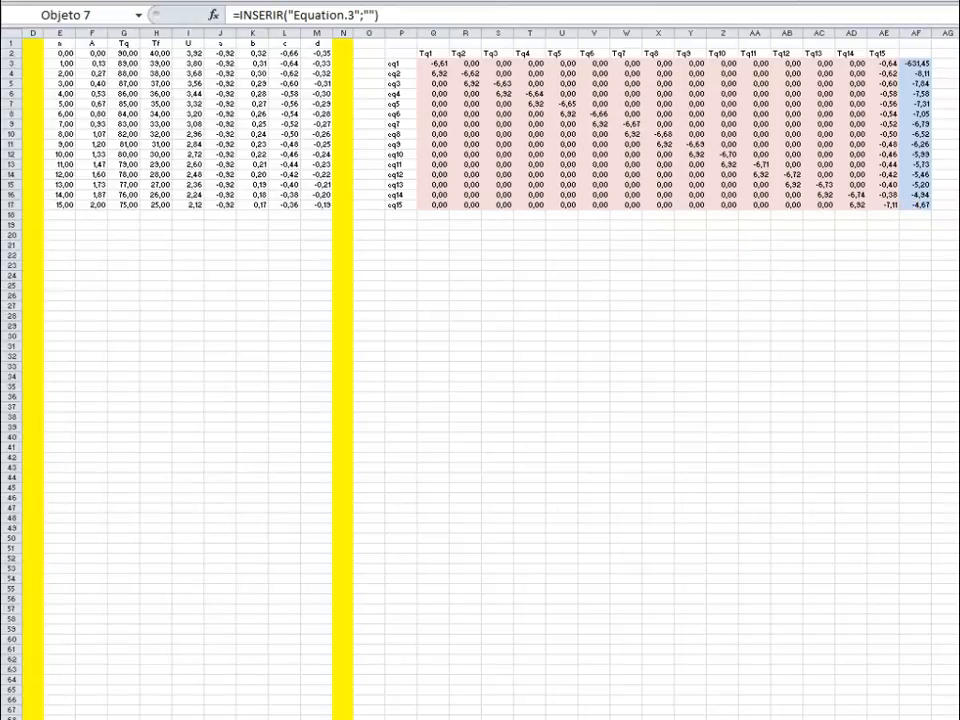
click(958, 174)
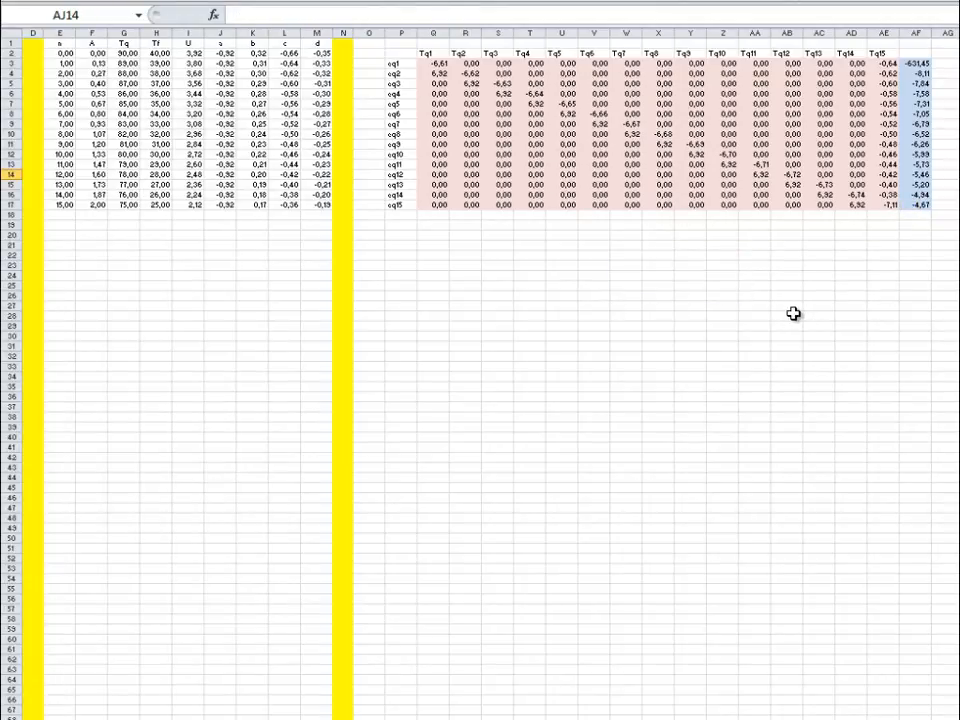
Step: Copy the whole equation matrix with its labels and constants column, P2:AF17, to a second block starting at P20
drag(412, 57, 917, 201)
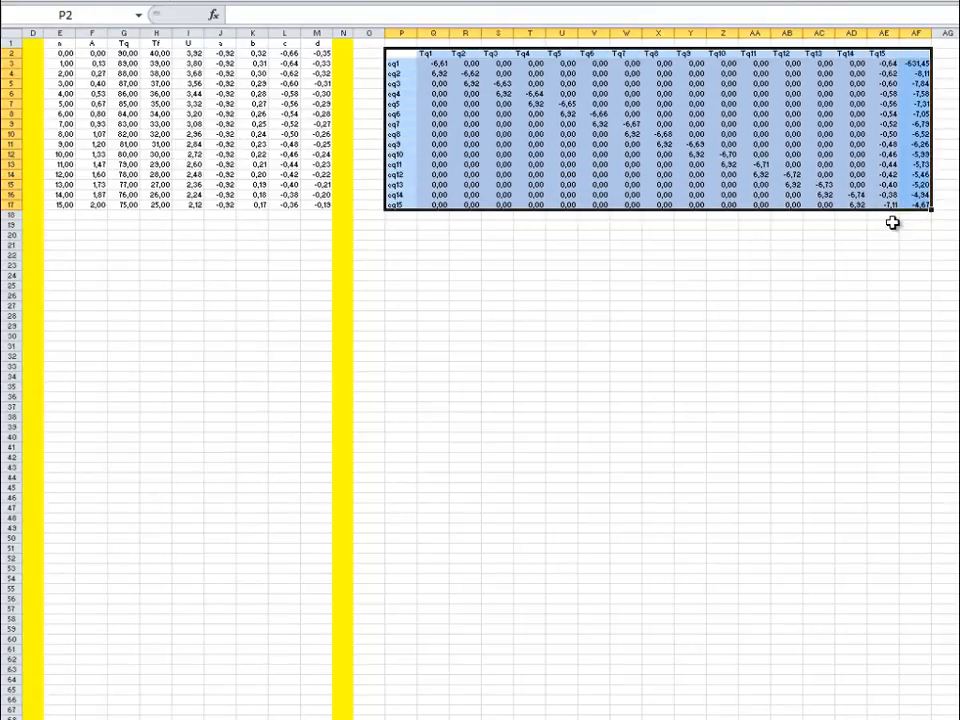
key(ctrl+c)
click(405, 240)
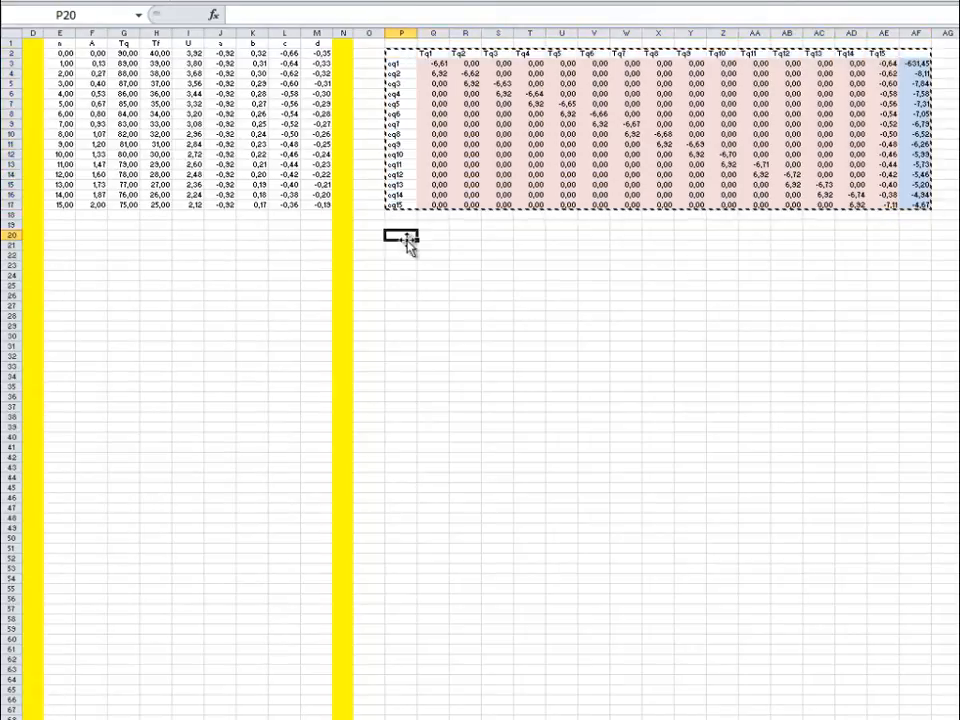
key(ctrl+v)
click(465, 417)
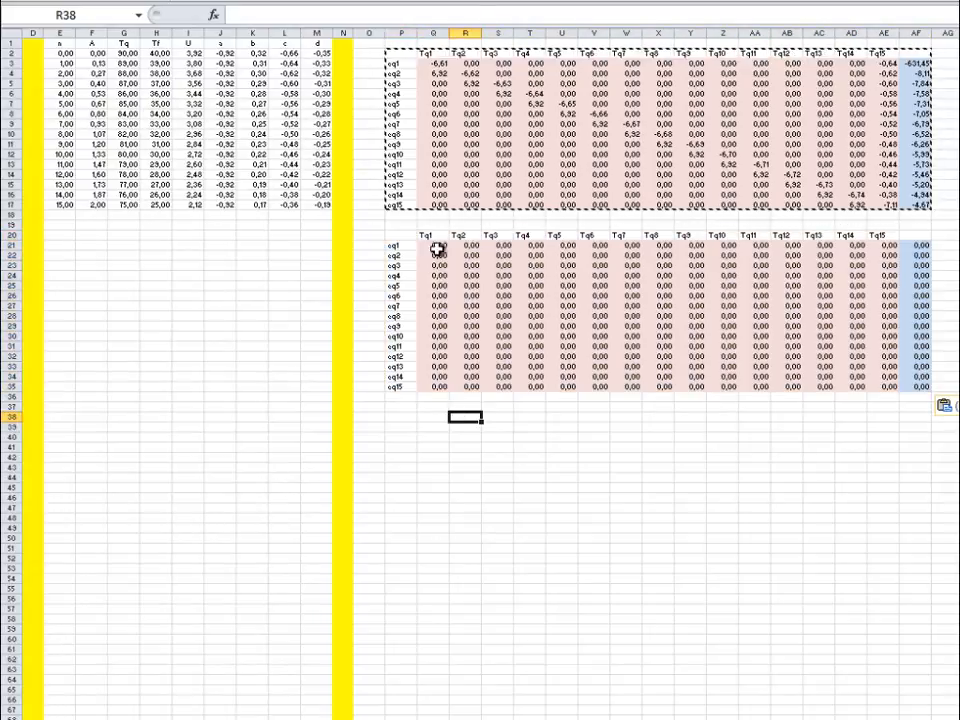
Step: Clear the contents of Q21:AF35 in the copied matrix, keeping its labels and shading
drag(435, 245, 950, 403)
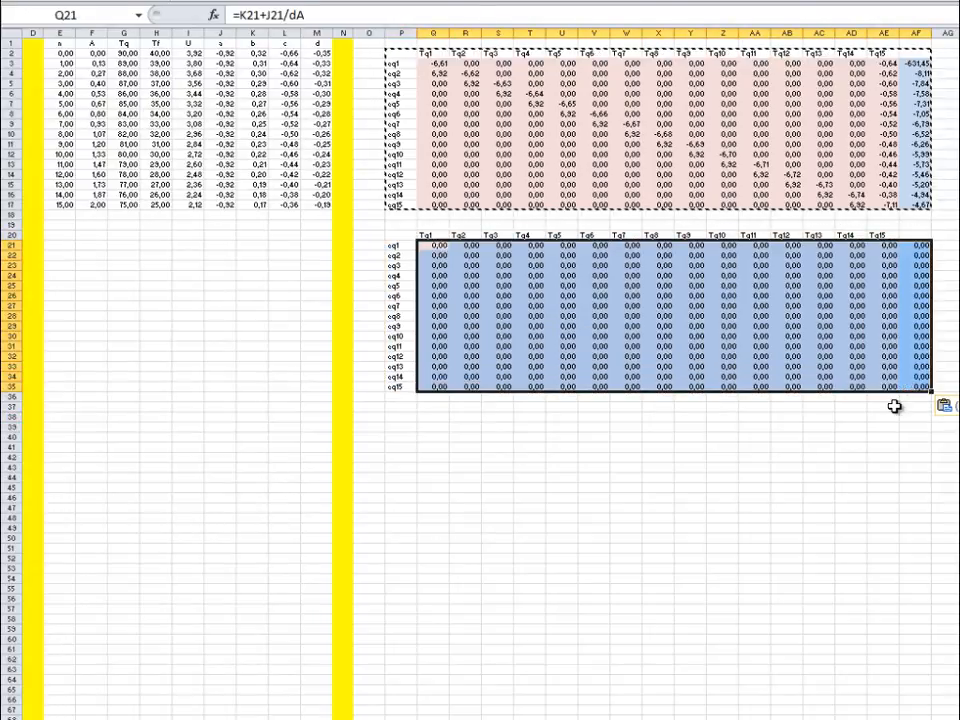
key(Delete)
click(731, 499)
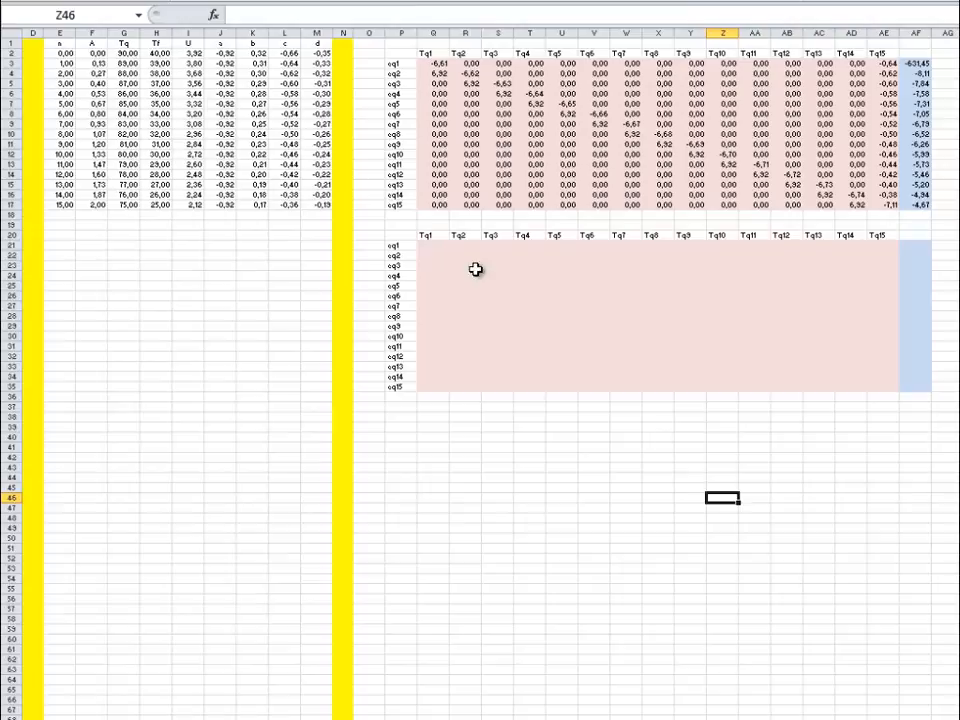
Step: Enter the matrix inverse formula =MATRIZ.INVERSO(Q3:AE17) in cell Q21
click(428, 244)
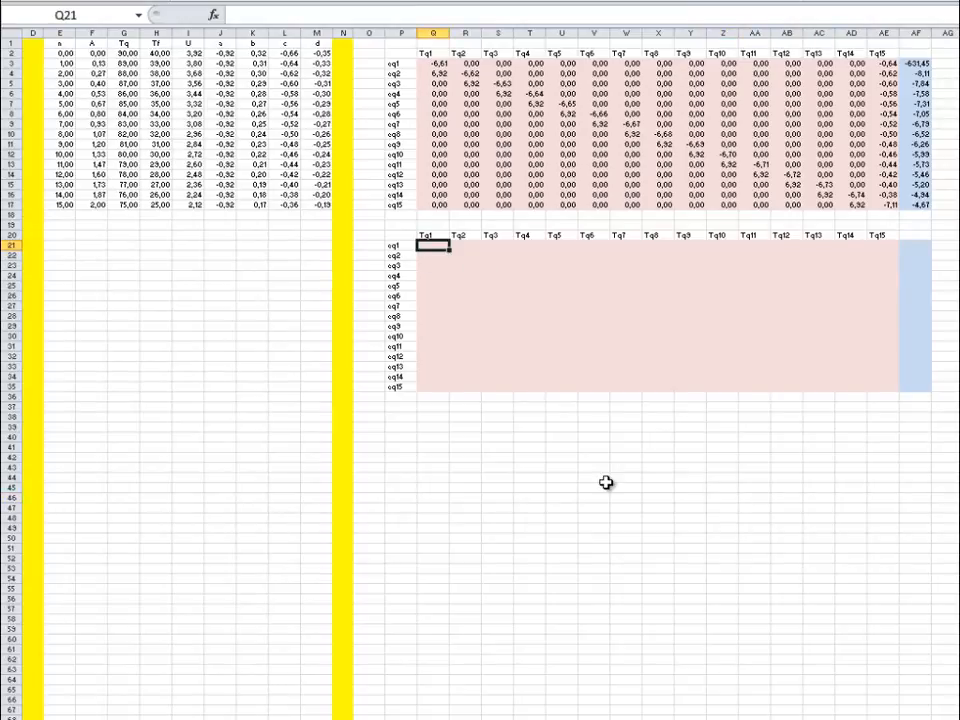
text(=mat)
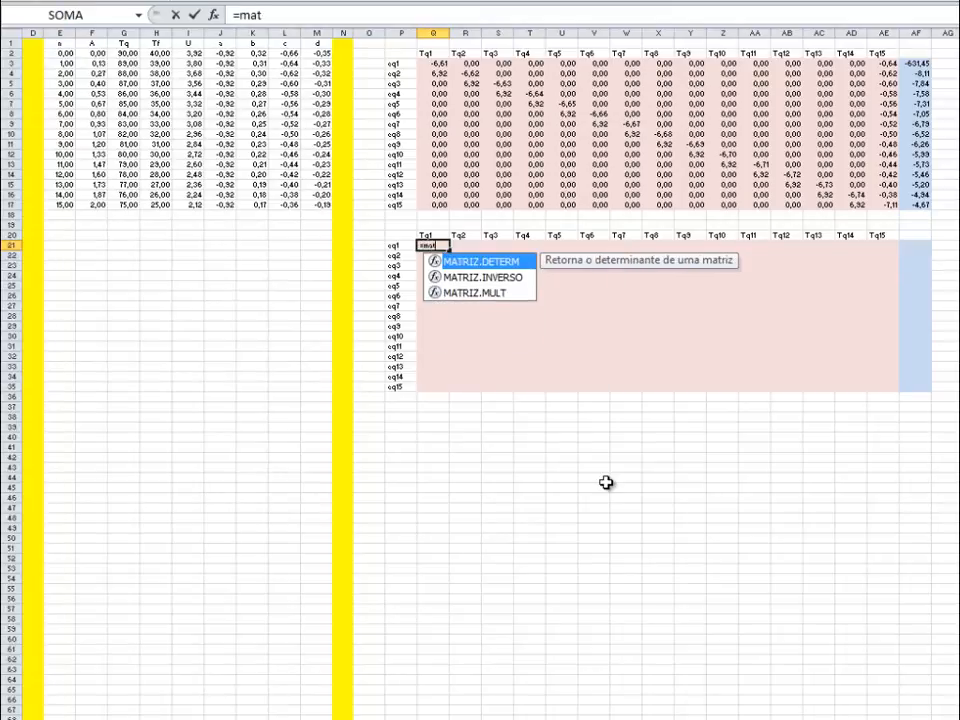
text(riz.inv)
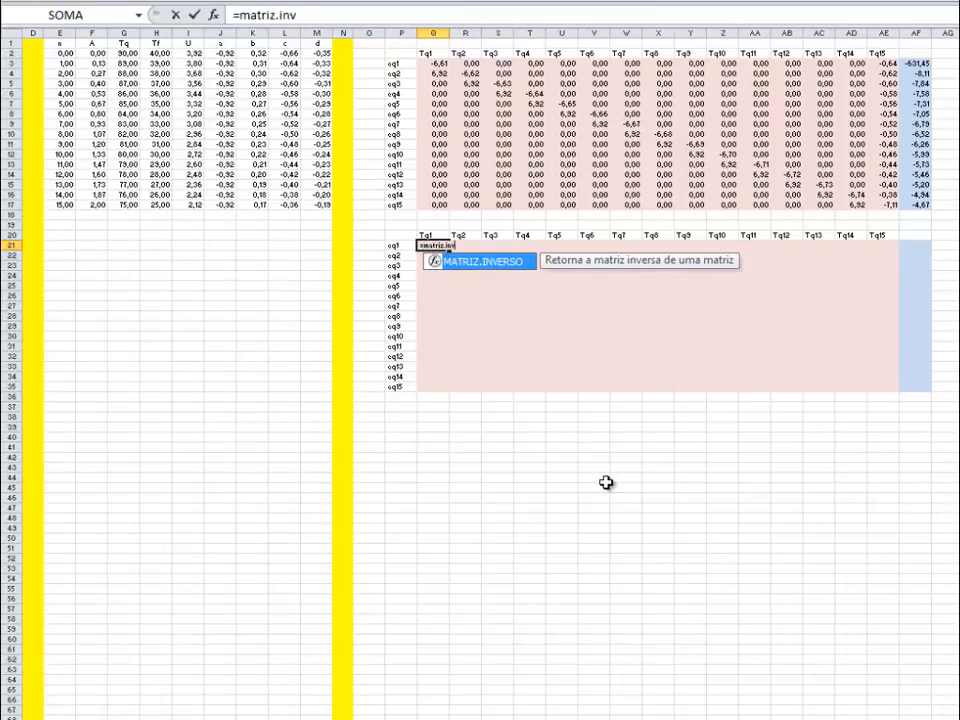
text(erso()
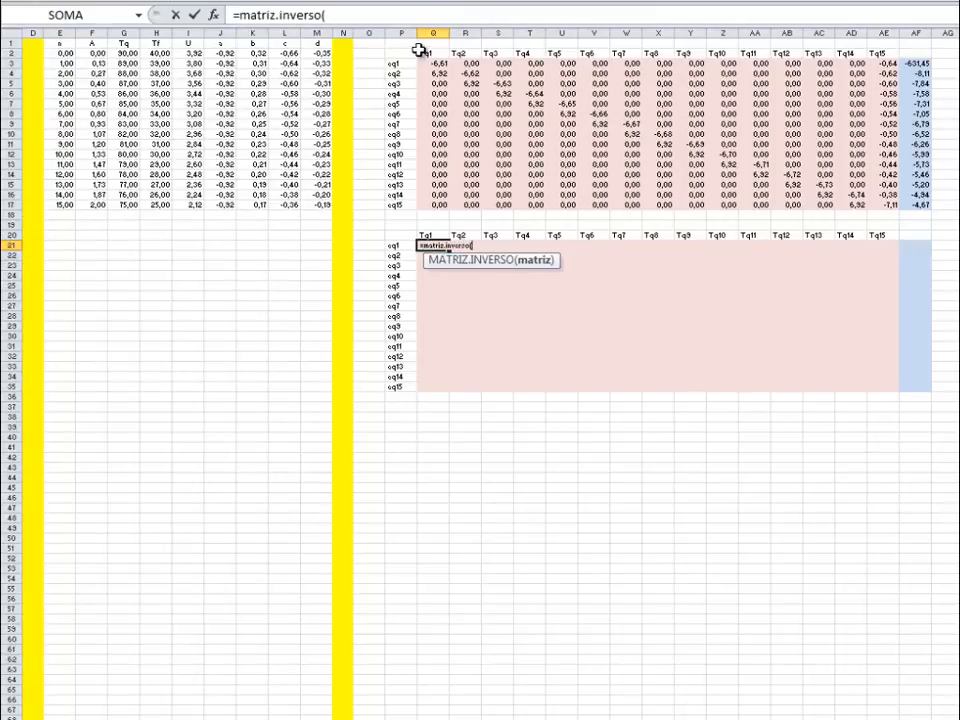
drag(431, 62, 884, 210)
text())
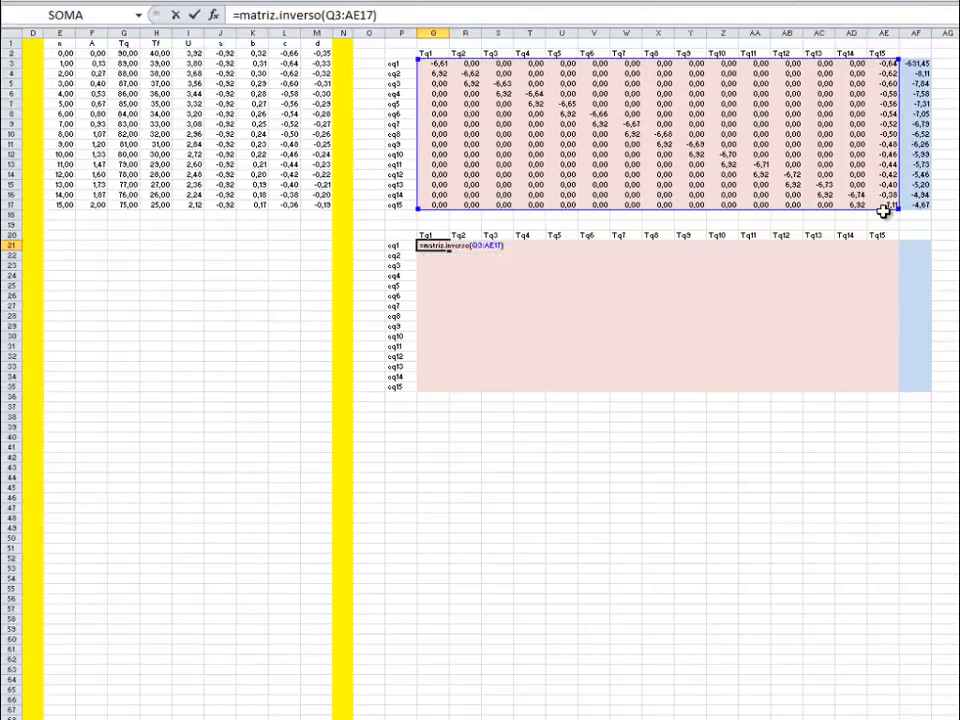
key(Return)
Step: Extend the inverse formula in Q21 over the 15 by 15 range Q21:AE35 as an array formula
key(Up)
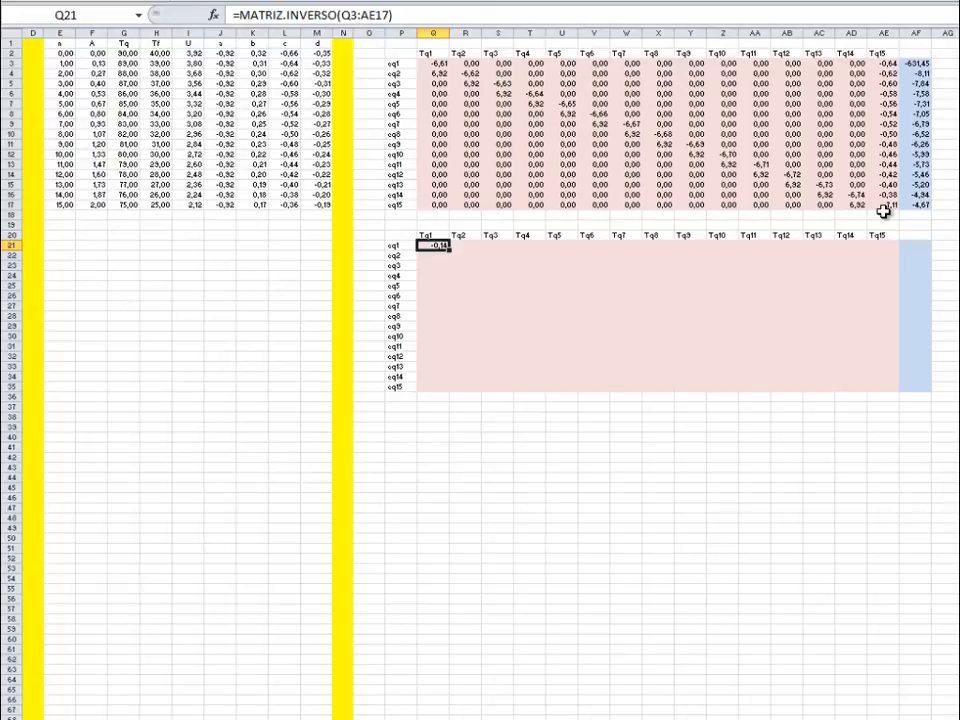
key(ctrl+c)
key(shift+Right)
key(shift+Right)
key(shift+Right)
key(shift+Right)
key(shift+Right)
key(shift+Right)
key(shift+Right)
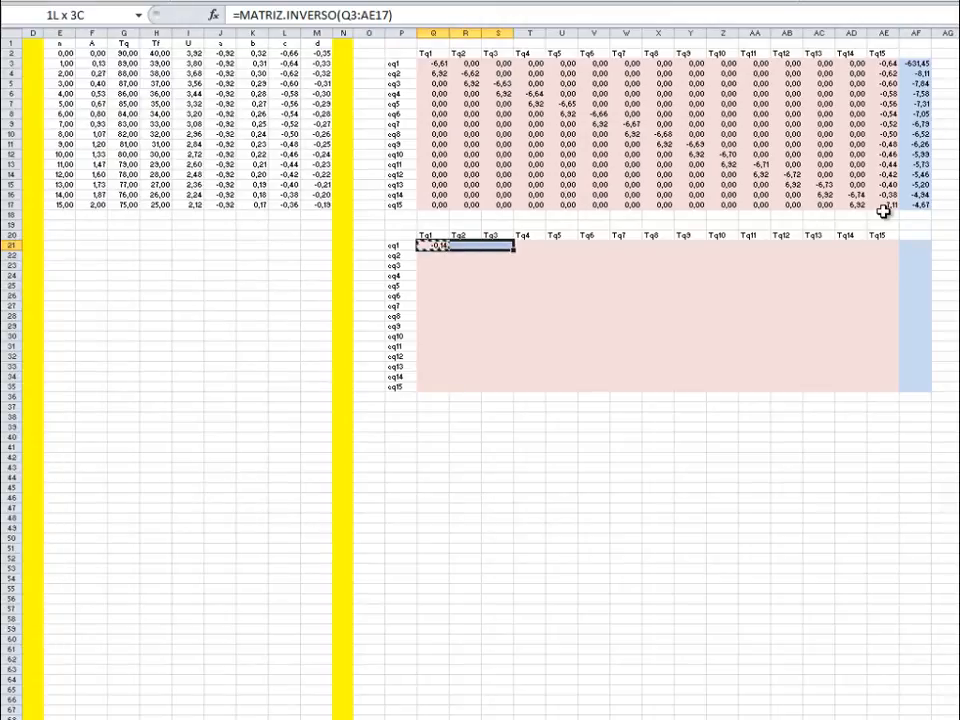
key(shift+Right)
key(shift+Right)
key(shift+Right)
key(shift+Right)
key(shift+Right)
key(shift+Right)
key(shift+Right)
key(shift+Down)
key(shift+Down)
key(shift+Down)
key(shift+Down)
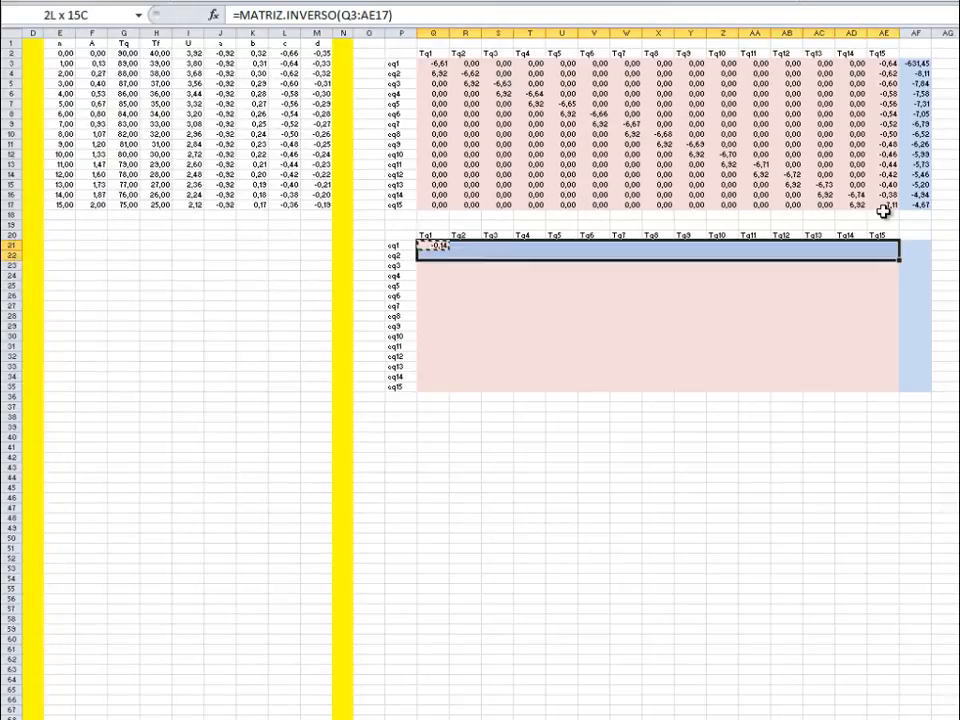
key(shift+Down)
key(shift+Down)
key(shift+Down)
key(shift+Down)
key(shift+Down)
key(shift+Down)
key(shift+Down)
key(shift+Down)
key(shift+Down)
key(shift+Down)
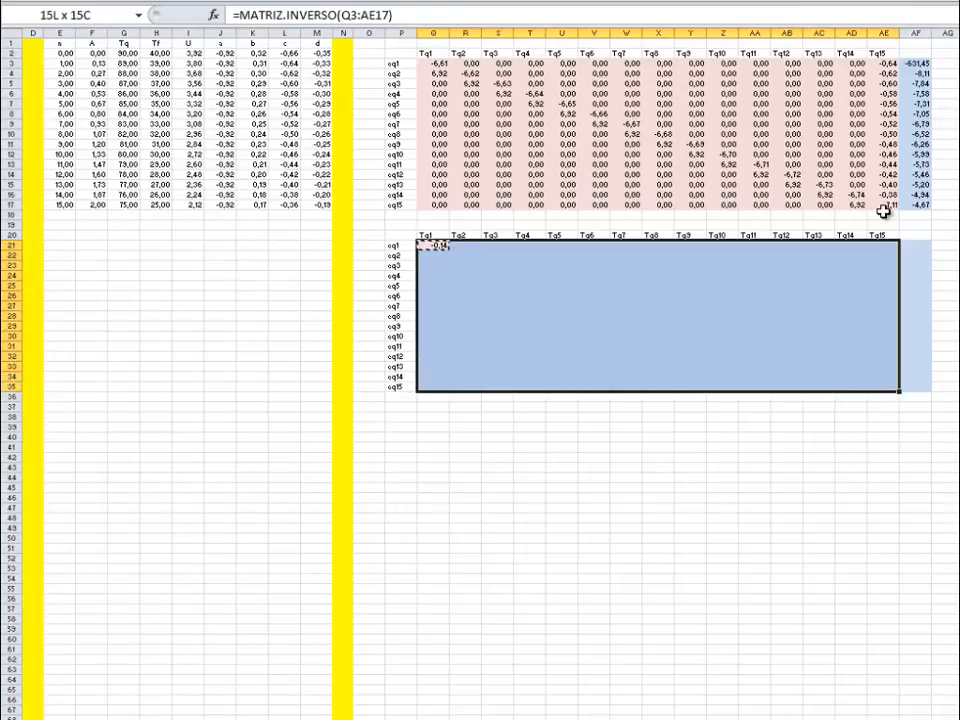
key(F2)
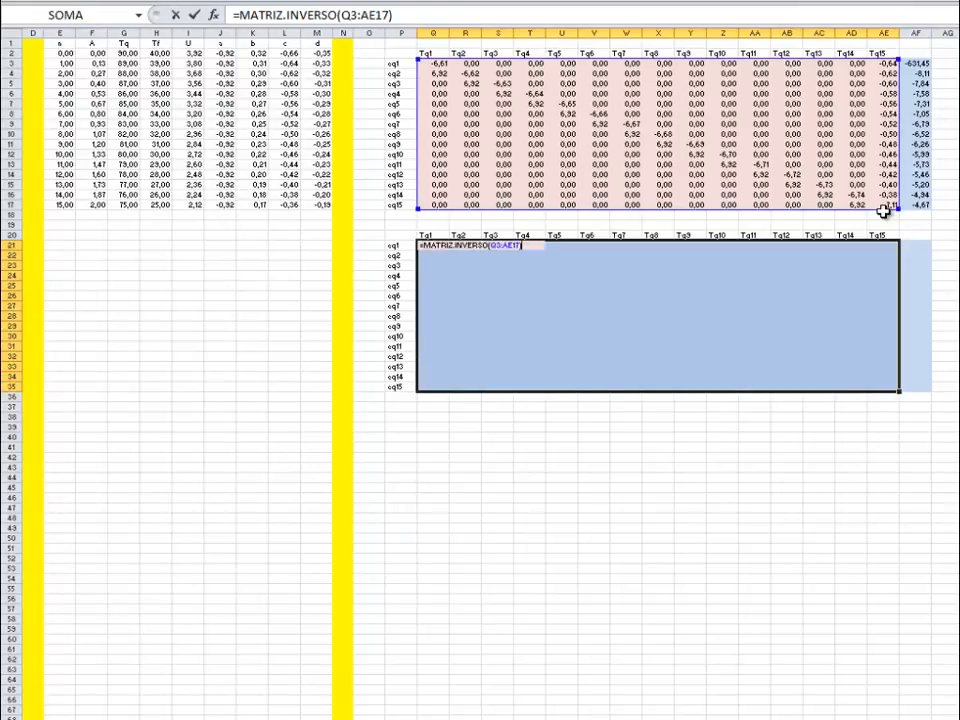
key(ctrl+shift+Return)
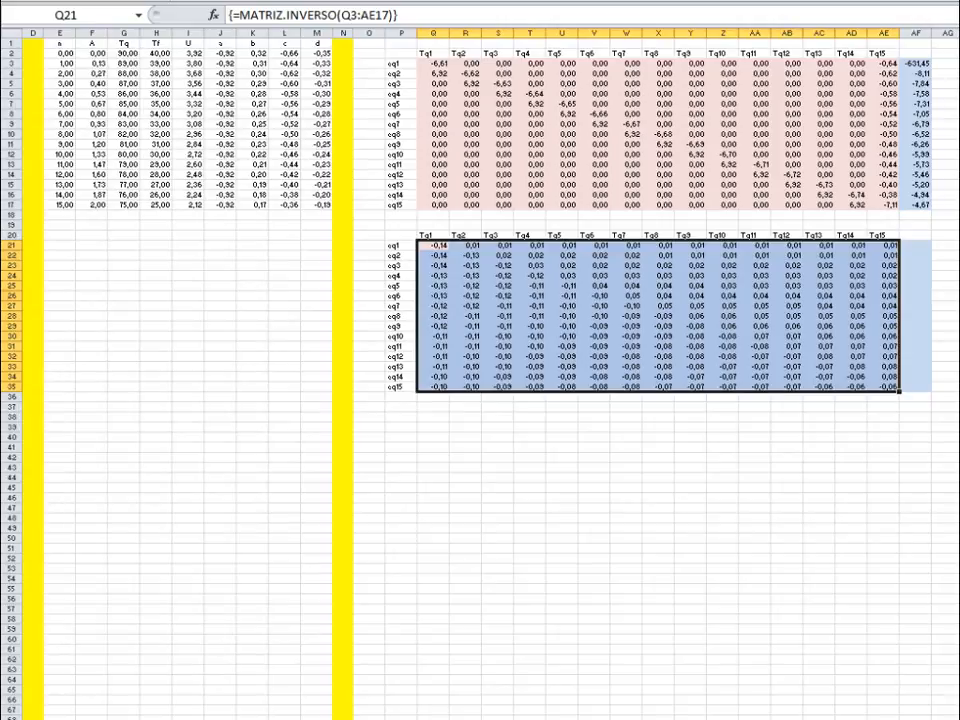
click(959, 255)
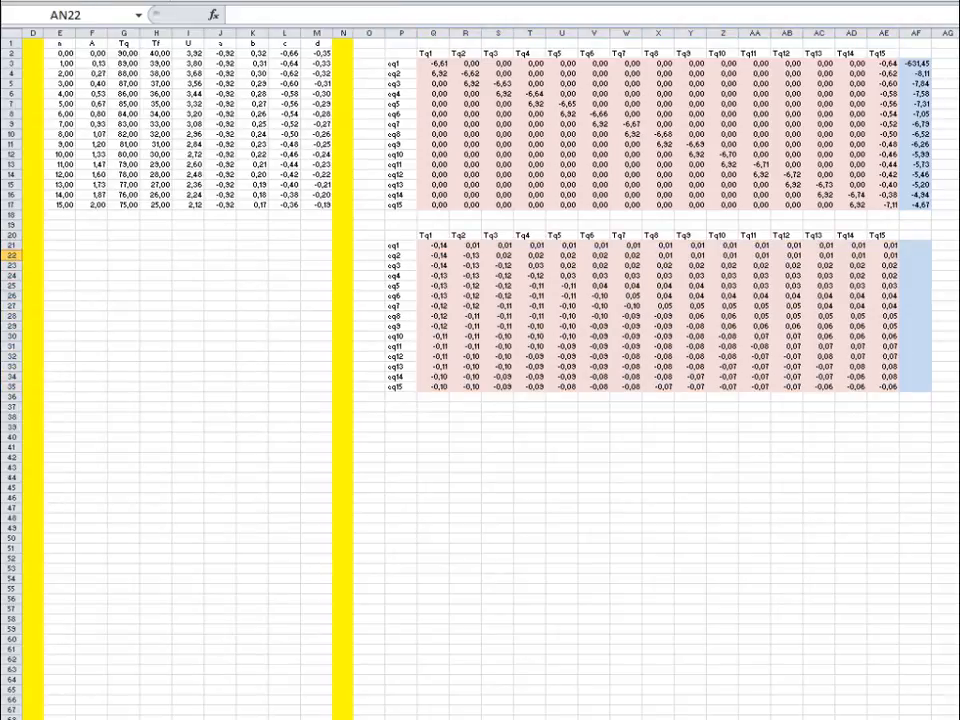
Step: Label the blue column beside the inverse matrix Tqn in AF20, and the column next to it Tfn in AG20
click(918, 245)
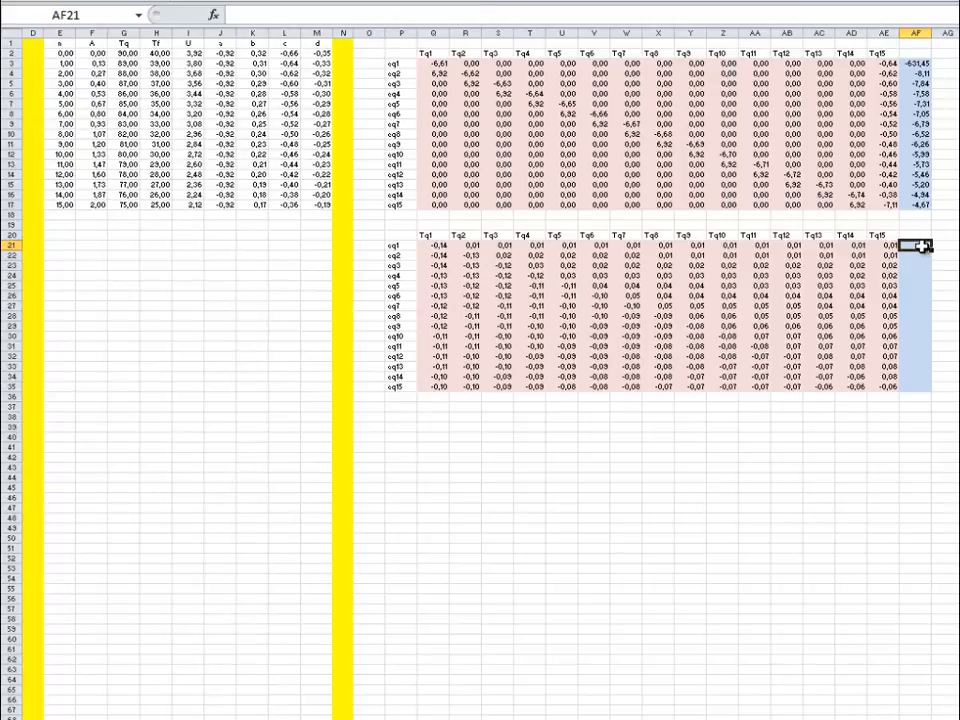
drag(918, 245, 918, 384)
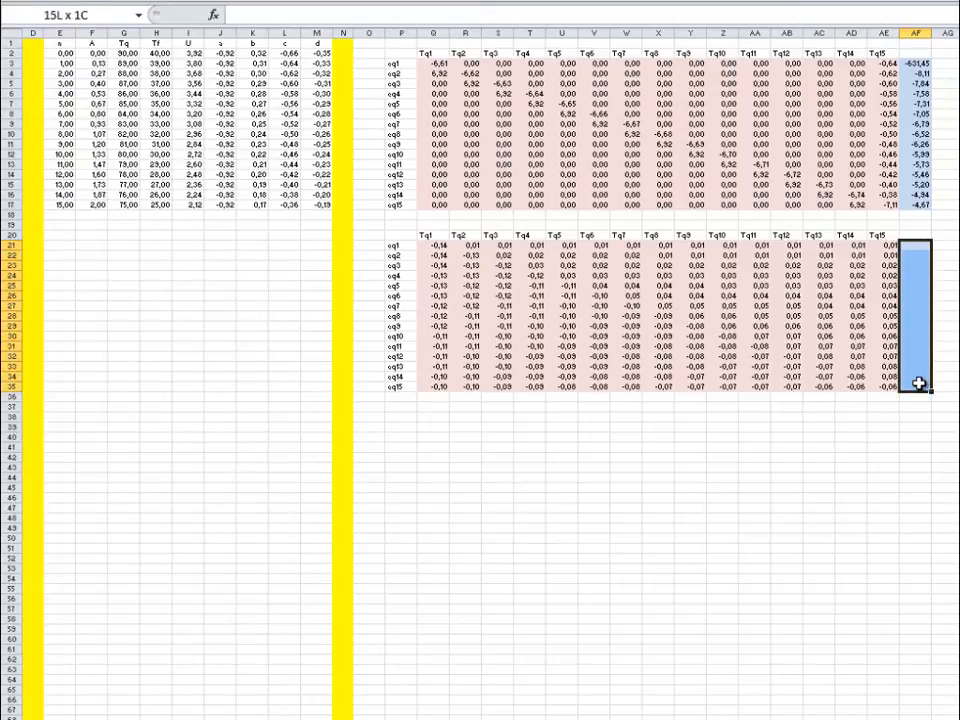
click(920, 237)
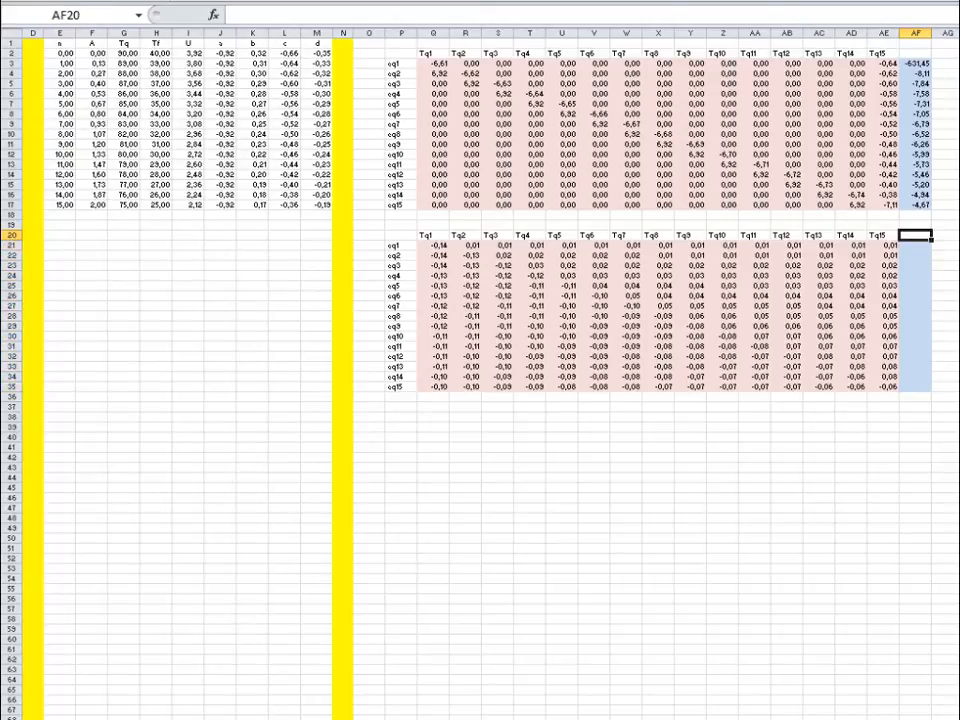
text(Tqn)
key(Tab)
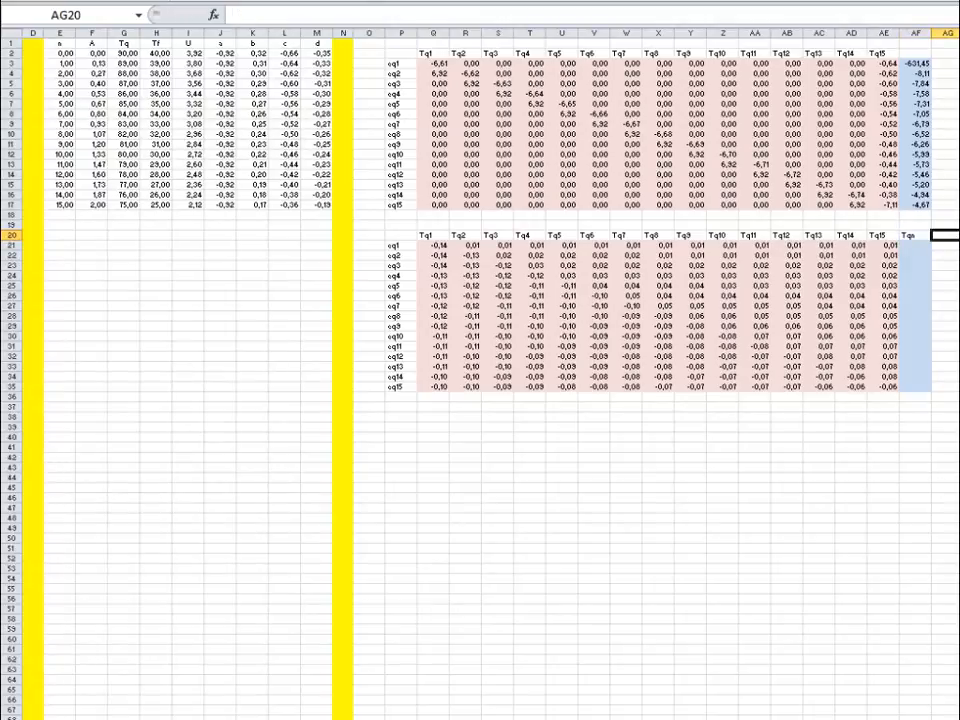
text(Tfn)
key(Return)
Step: Shade the Tfn cells AG21:AG35 light blue to match the Tqn column
drag(948, 246, 945, 386)
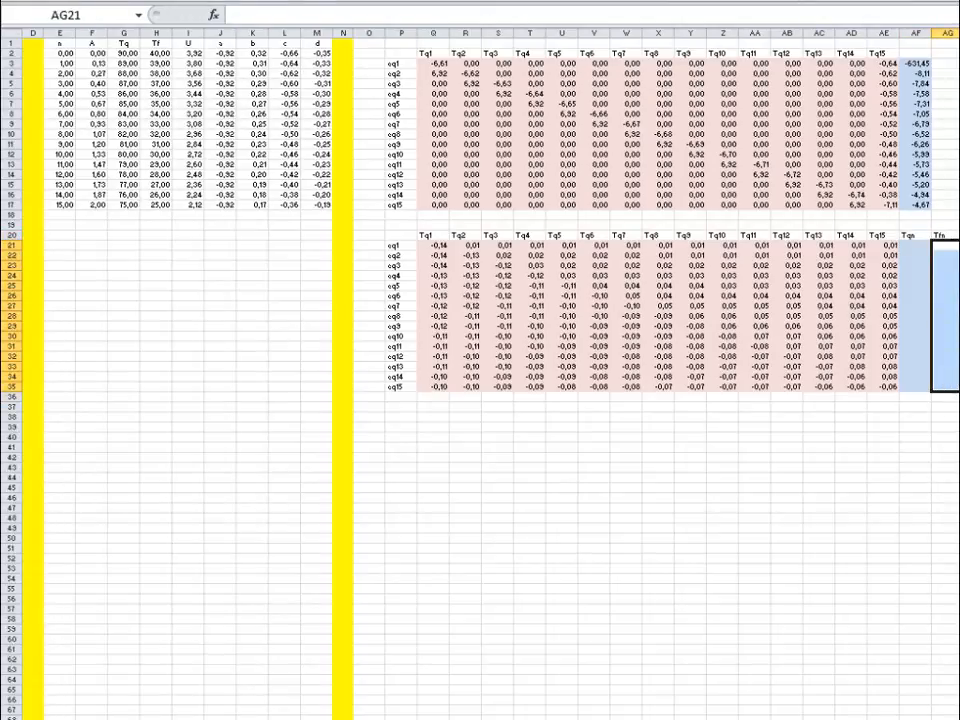
scroll(490, 380, right, 1)
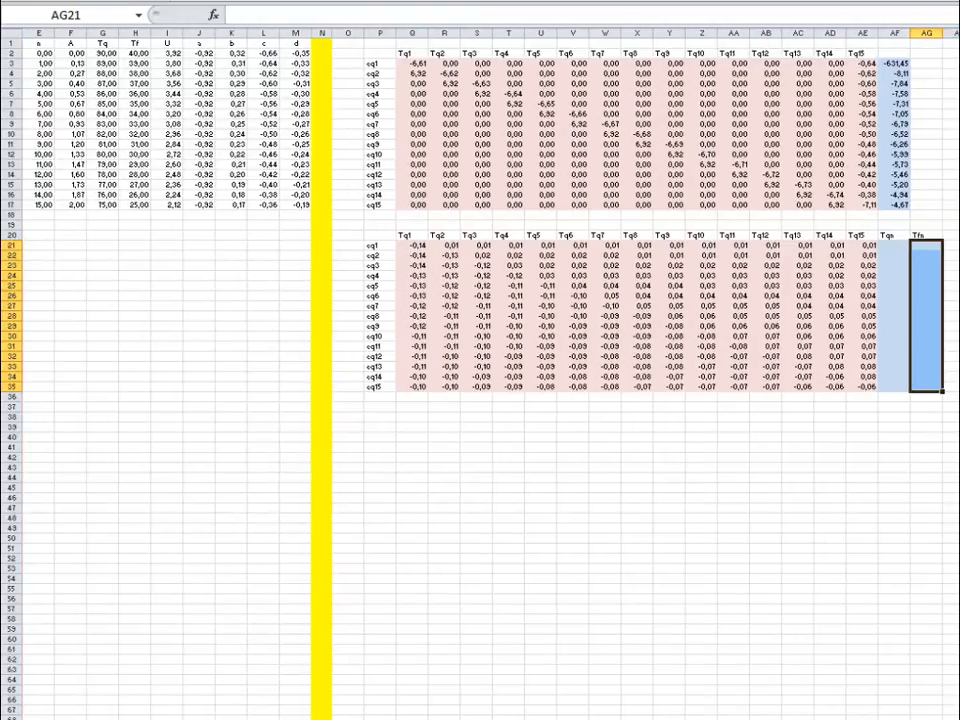
click(958, 609)
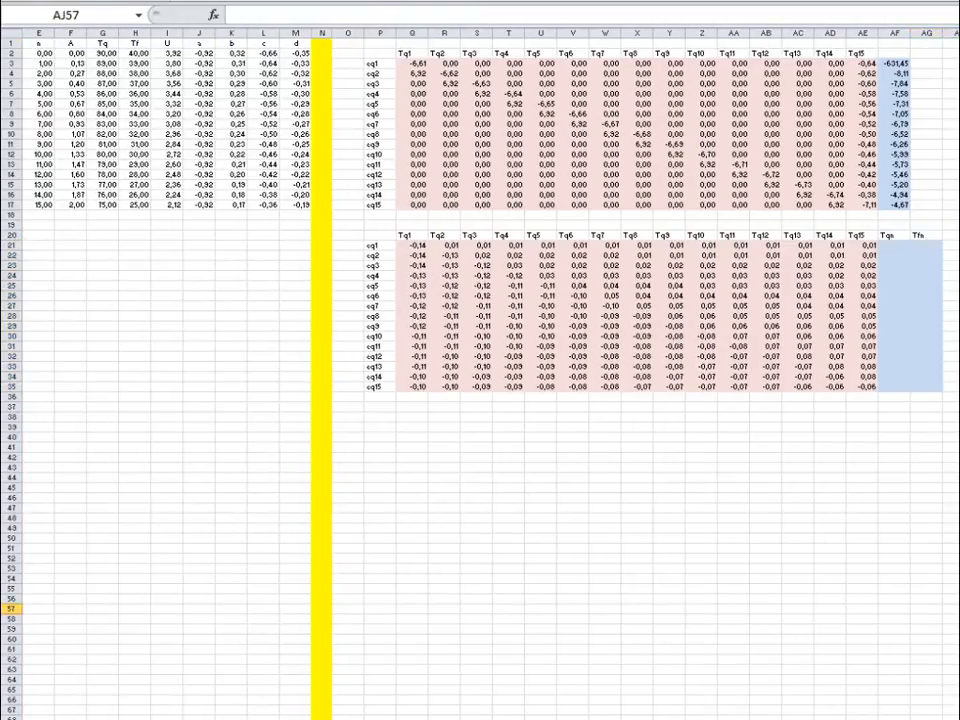
Step: Enter =MATRIZ.MULT(Q21:AE35;AF3:AF17) in AF21 to multiply the inverse matrix by the constants column
click(889, 245)
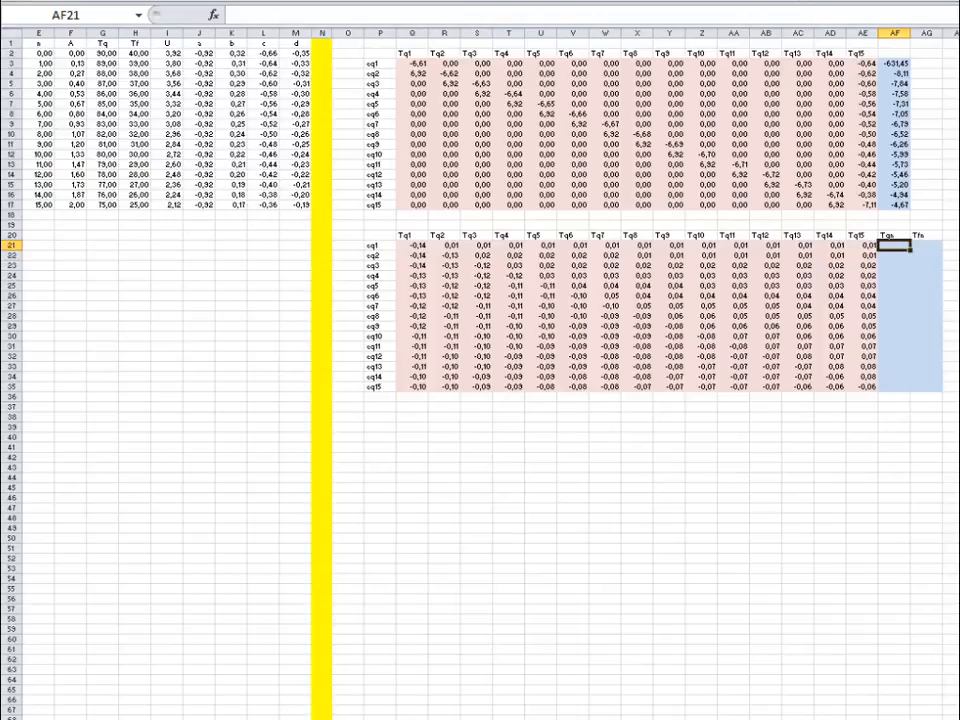
text(=)
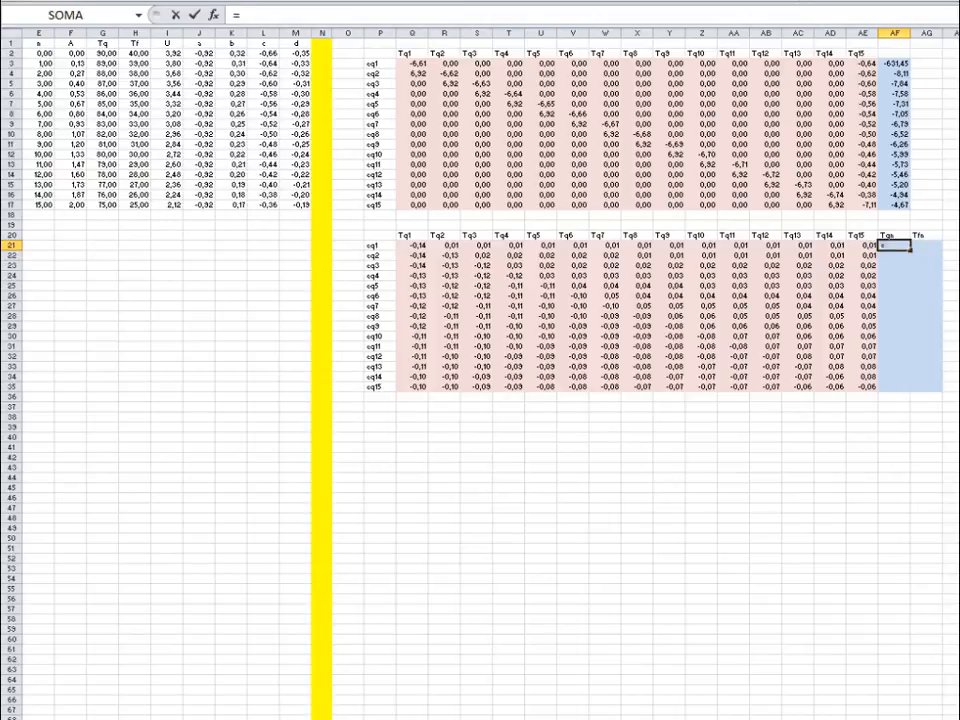
text(matriz.)
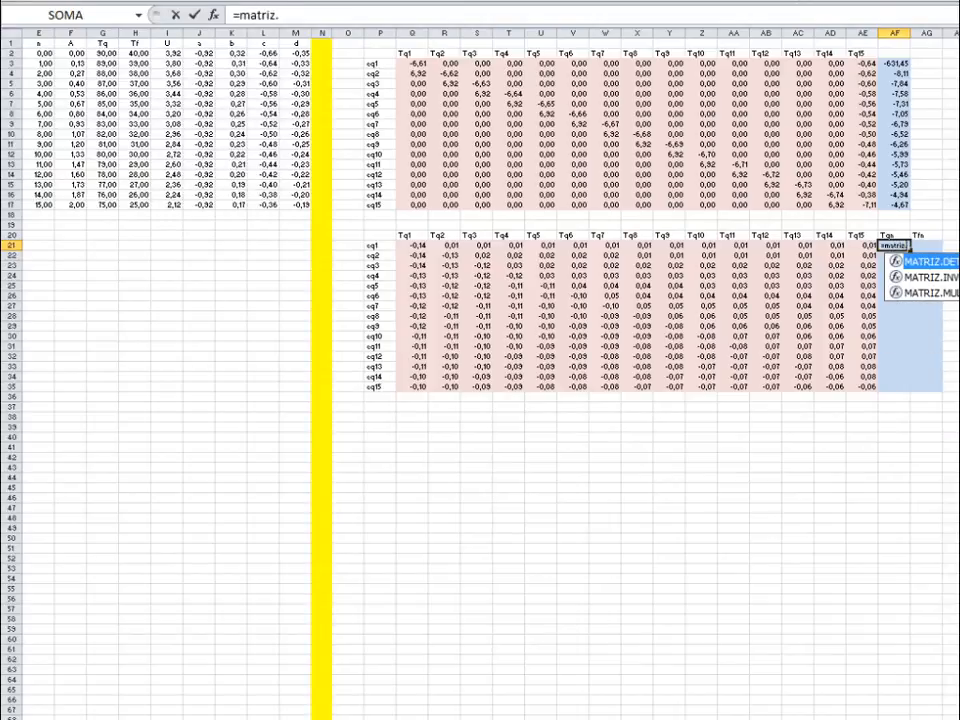
text(mult()
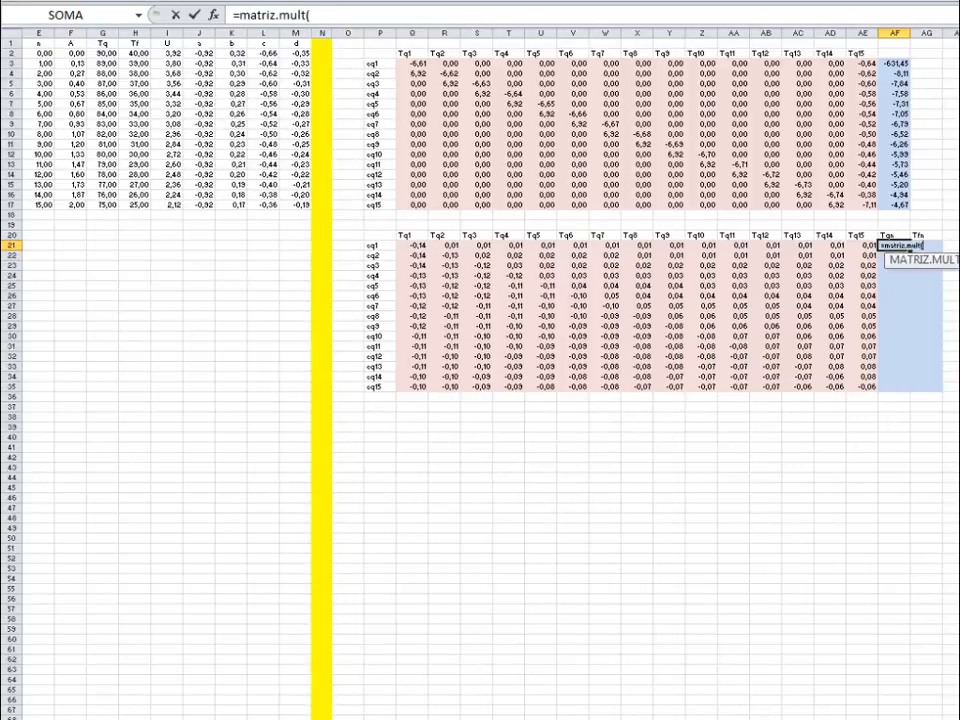
drag(405, 245, 849, 385)
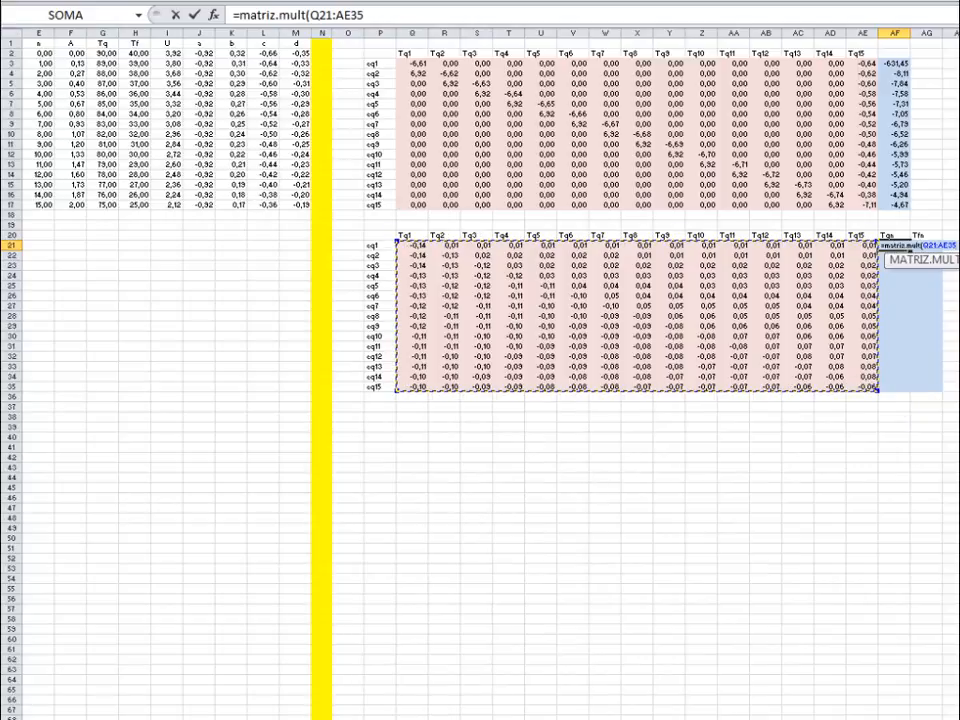
text(;)
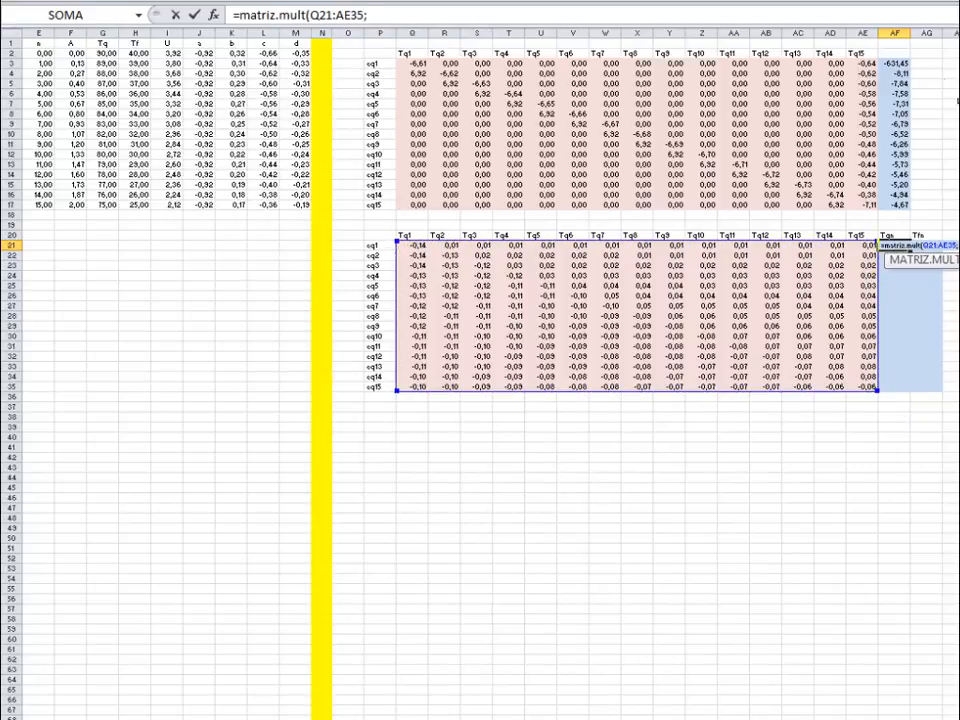
drag(896, 64, 899, 205)
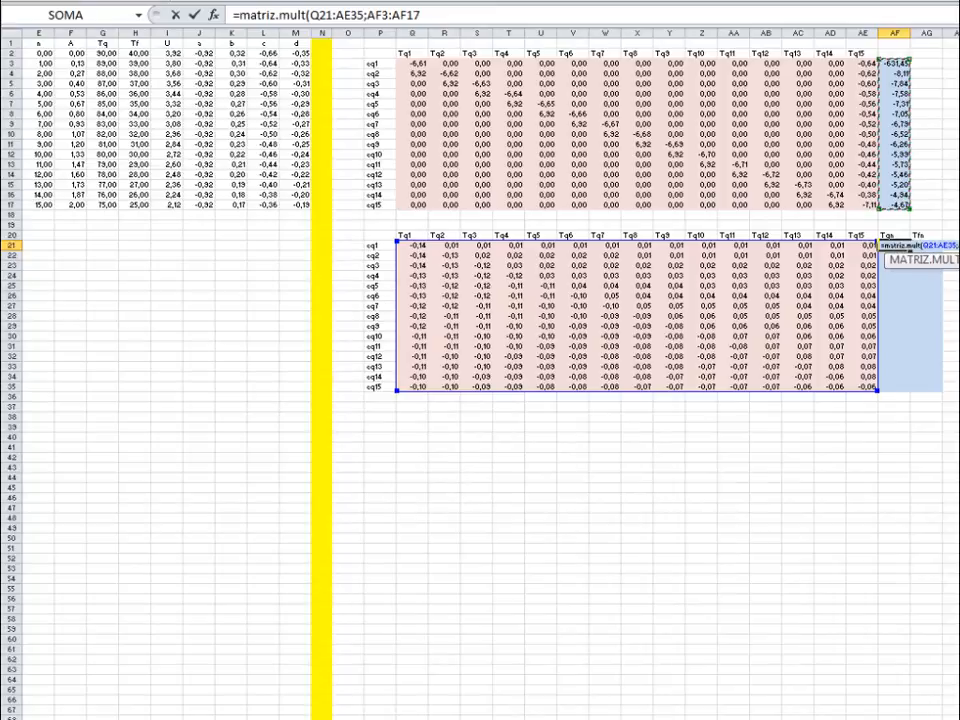
text())
key(Return)
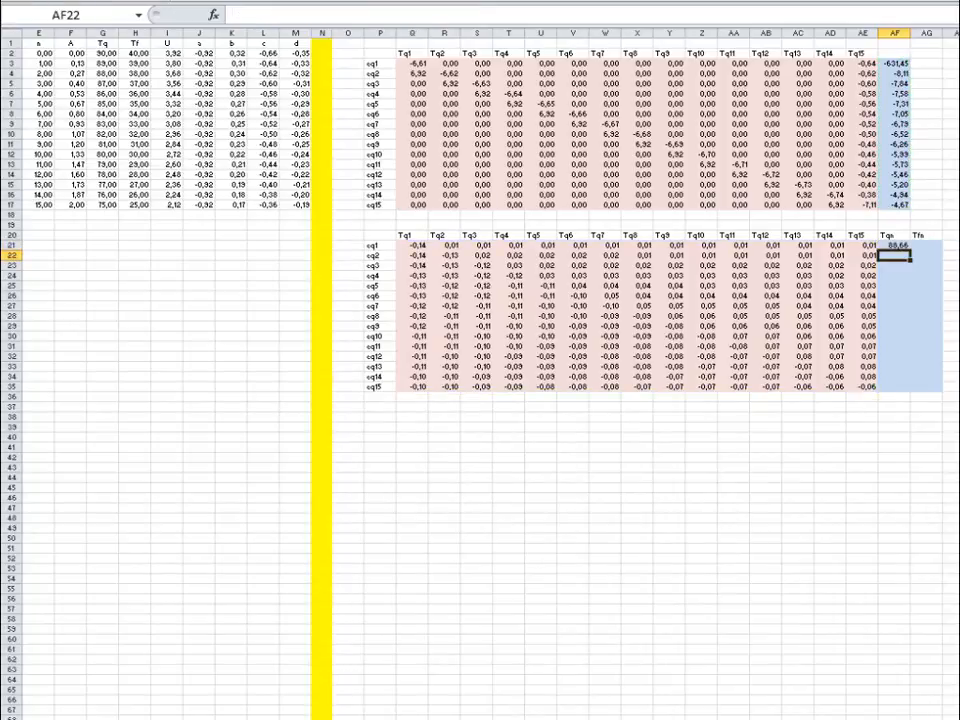
Step: Extend the multiplication formula in AF21 over the Tqn cells AF21:AF35 as an array formula
click(895, 246)
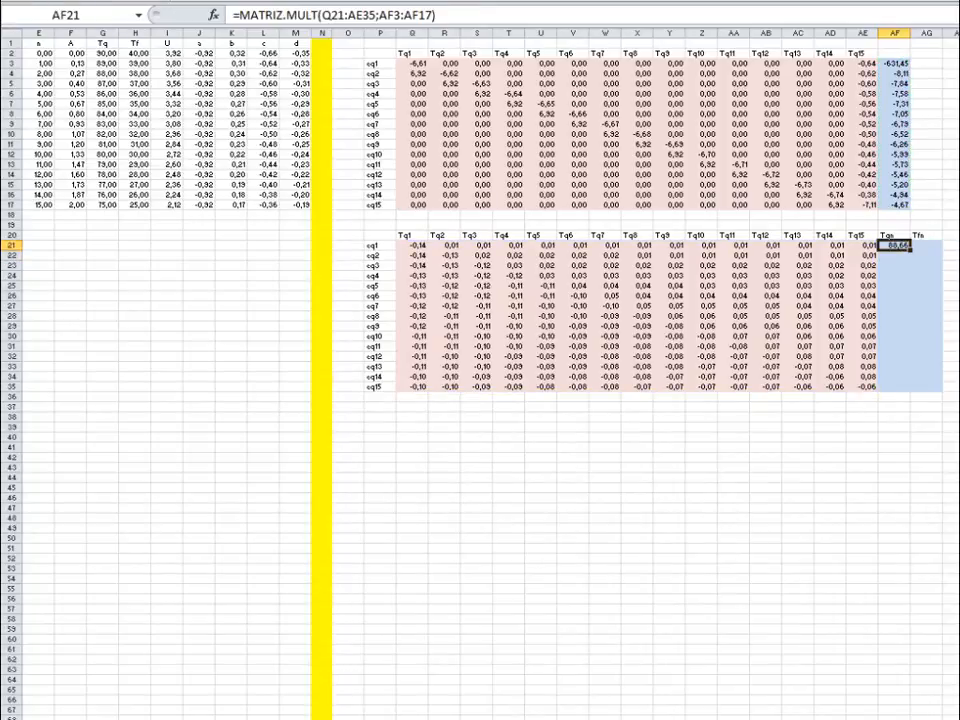
drag(895, 246, 895, 390)
key(F2)
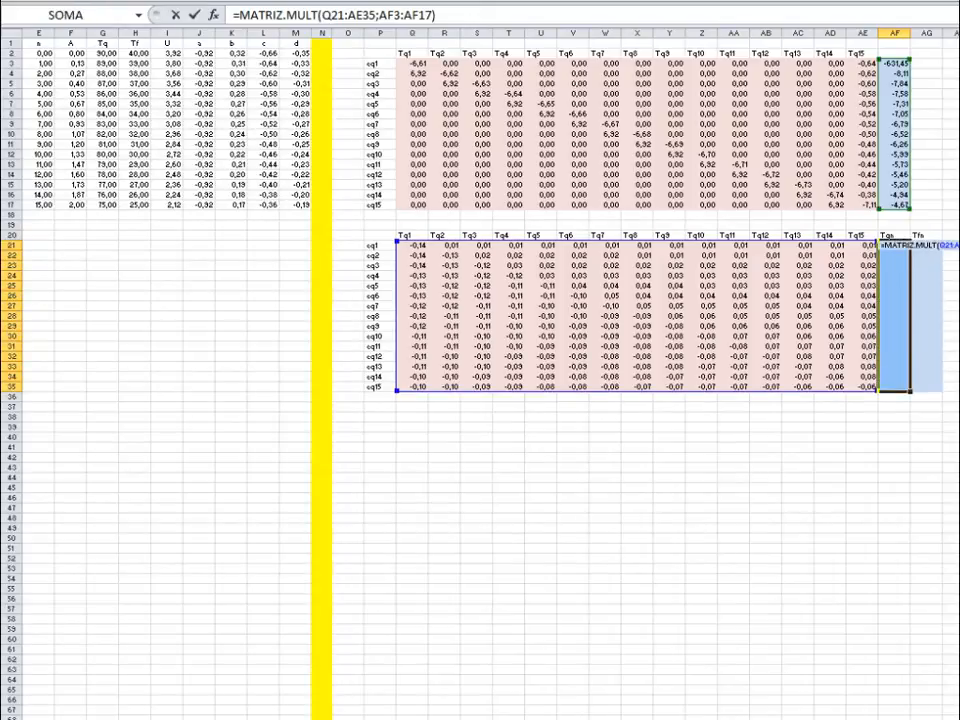
key(ctrl+shift+Return)
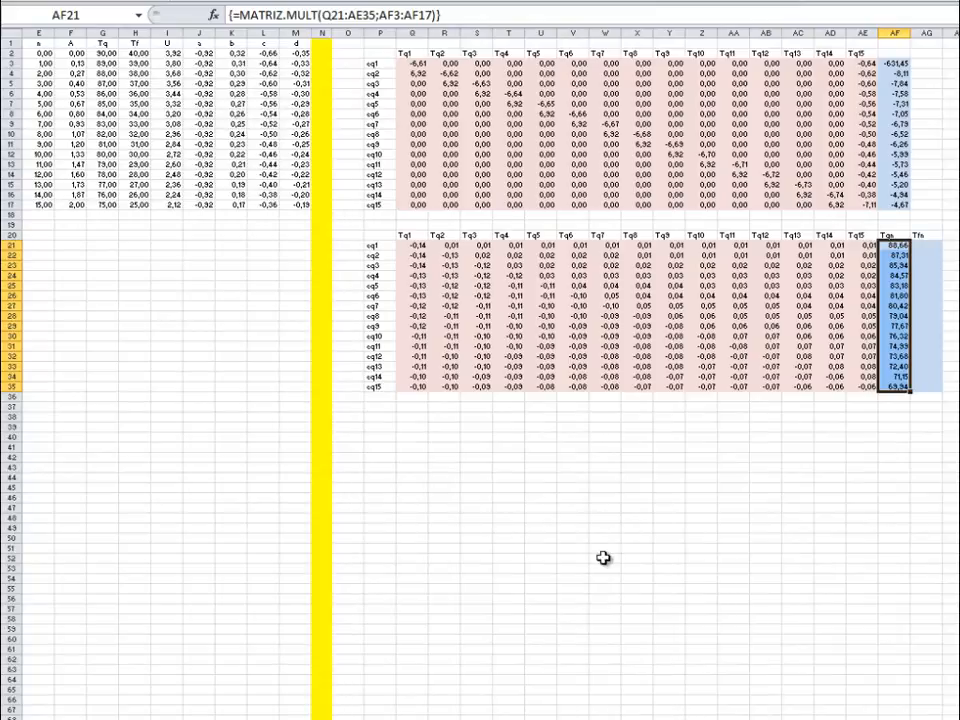
Step: Place the yellow Tf,n equation object over the inverse matrix, just beside the Tqn and Tfn columns
click(612, 560)
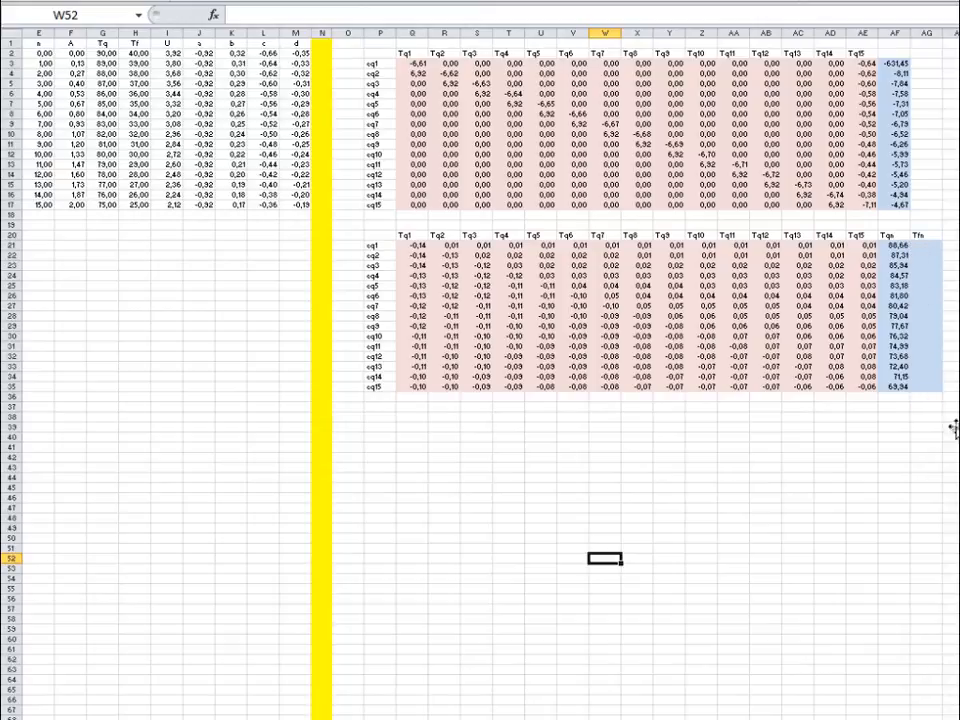
drag(959, 600, 880, 435)
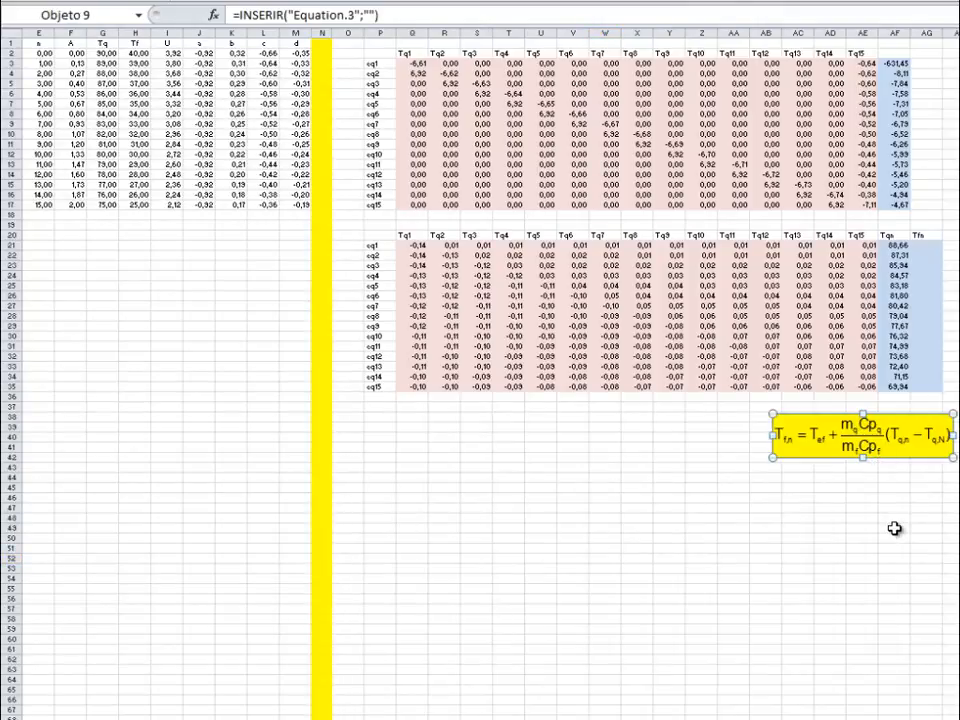
drag(823, 448, 816, 272)
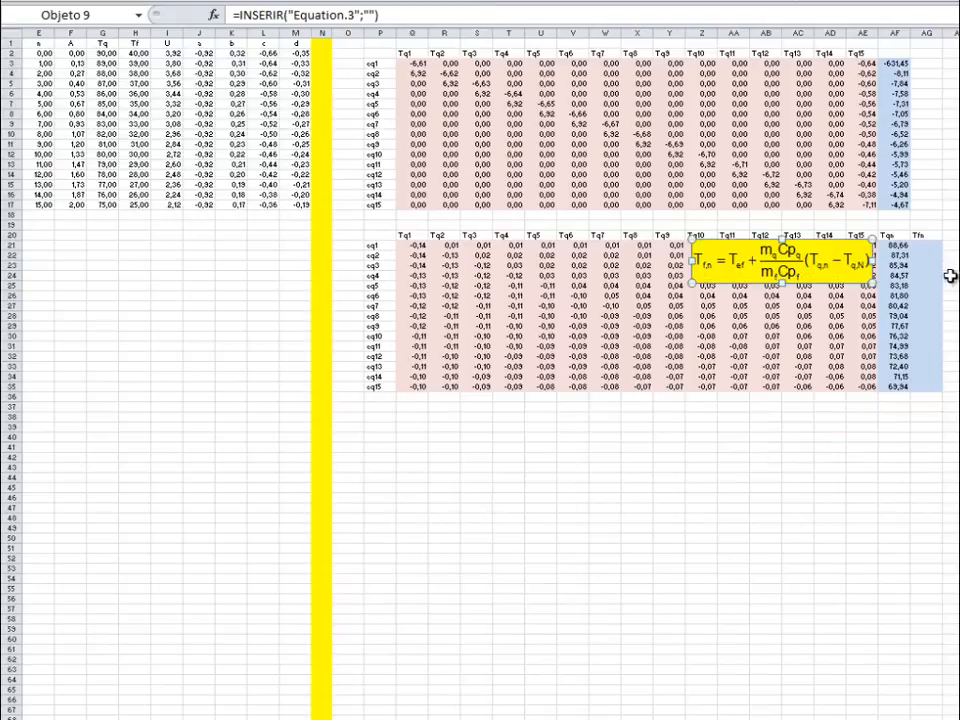
Step: Enter =Tef+mq*Cpq/mf/Cpf*(AF21-$AF$35) in AG21 for the first Tfn value
click(927, 245)
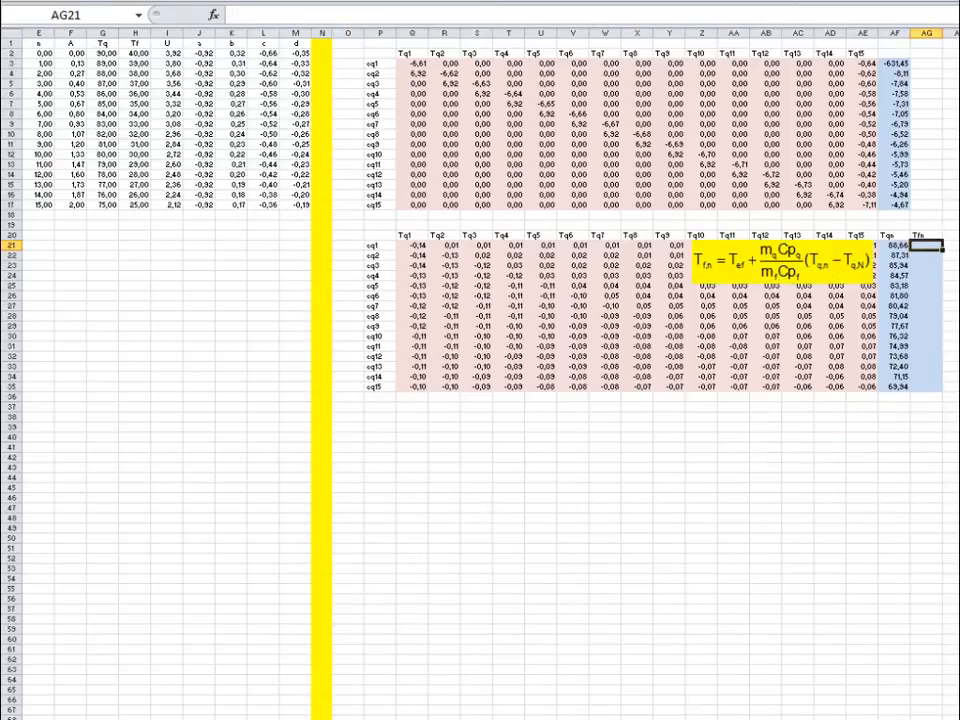
text(=)
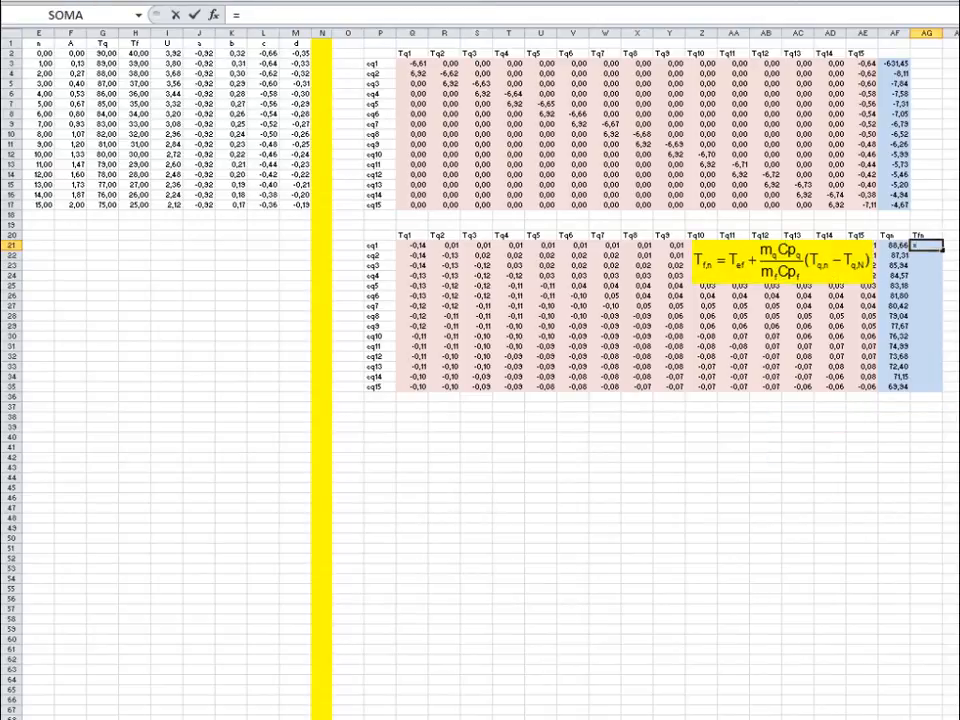
text(Te)
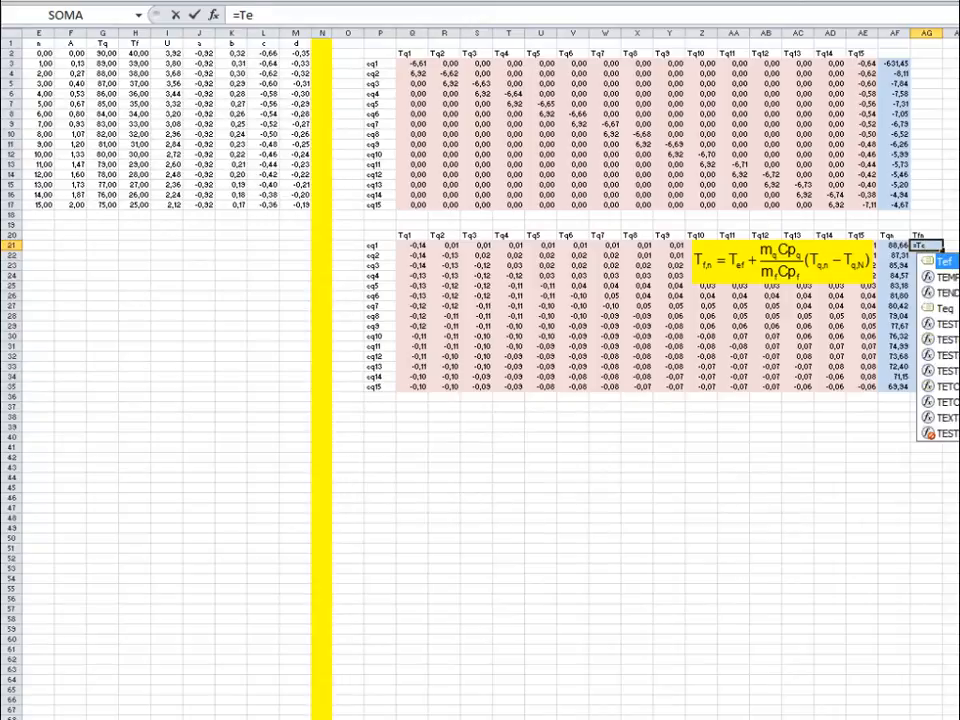
text(f+m)
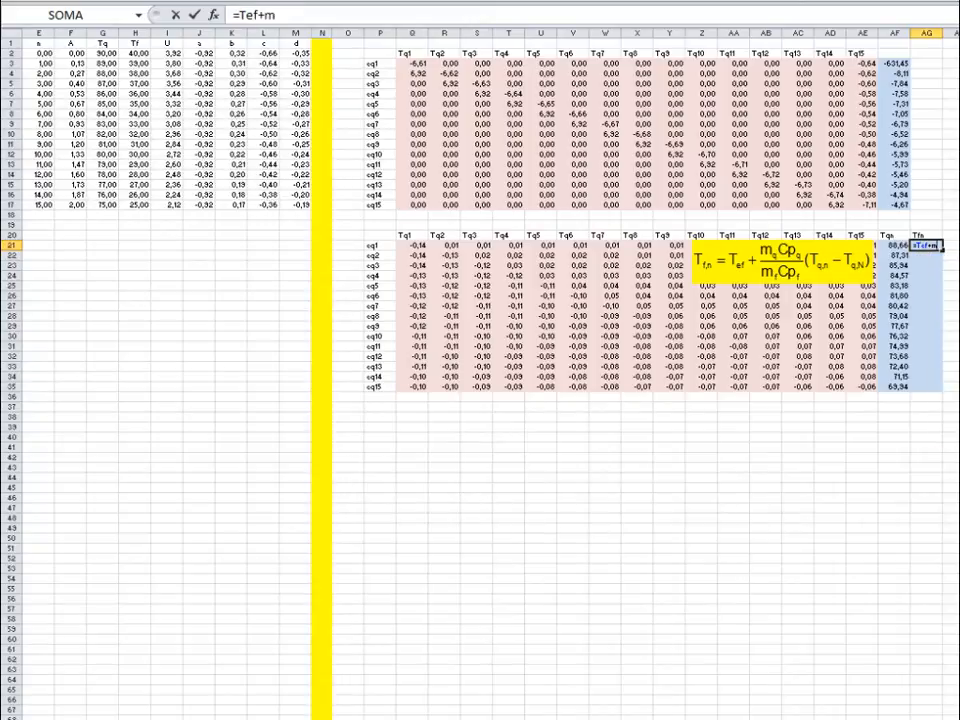
text(q*Cpq)
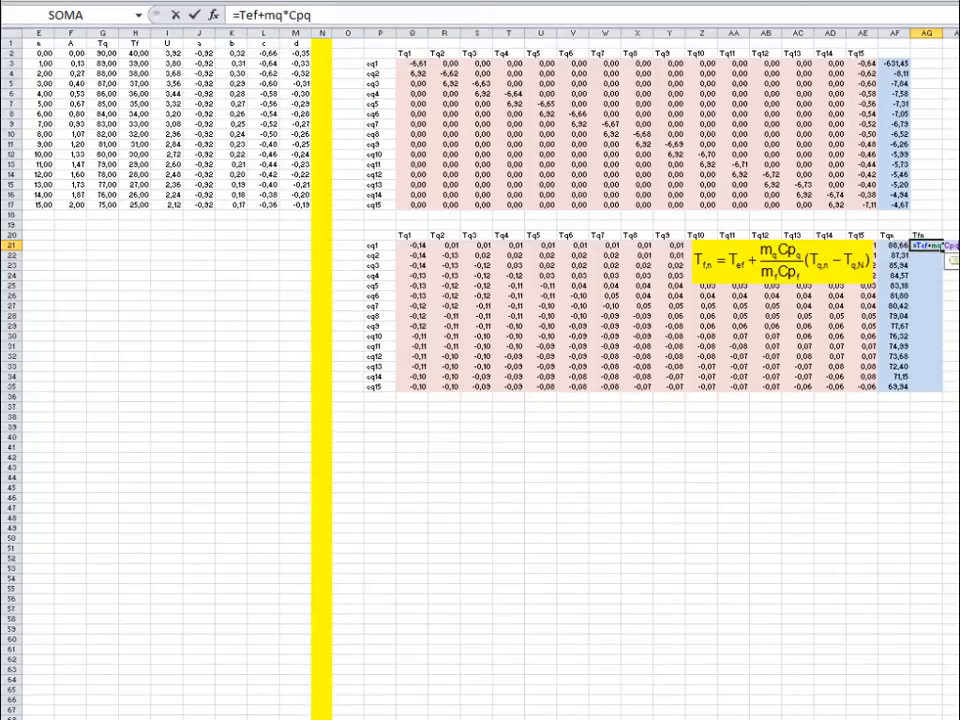
text(/mf/Cpf*)
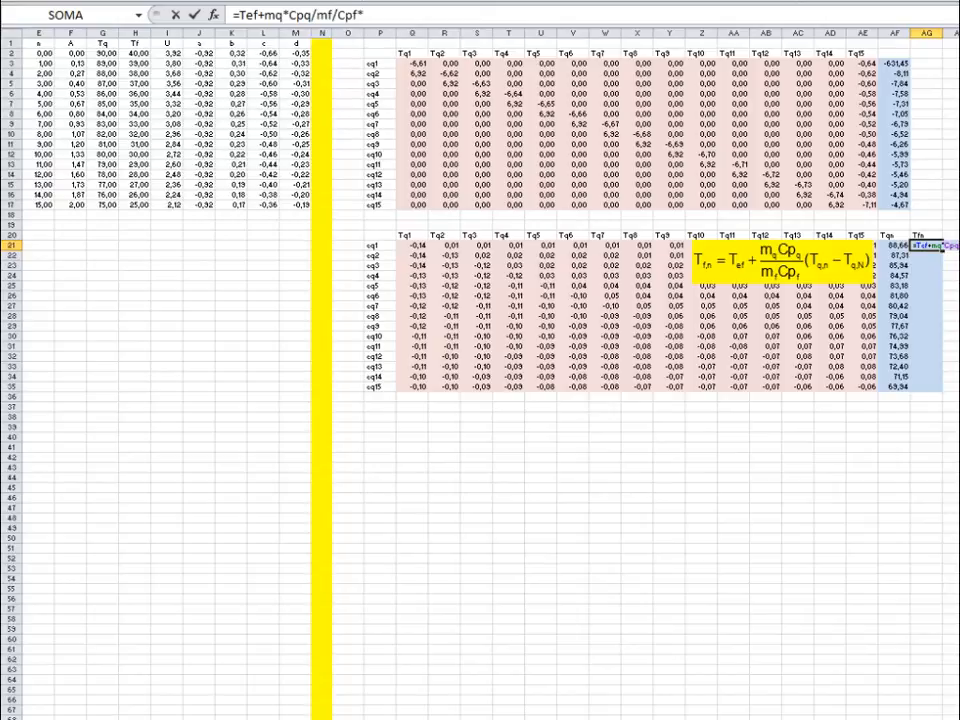
text(()
click(889, 245)
text(-)
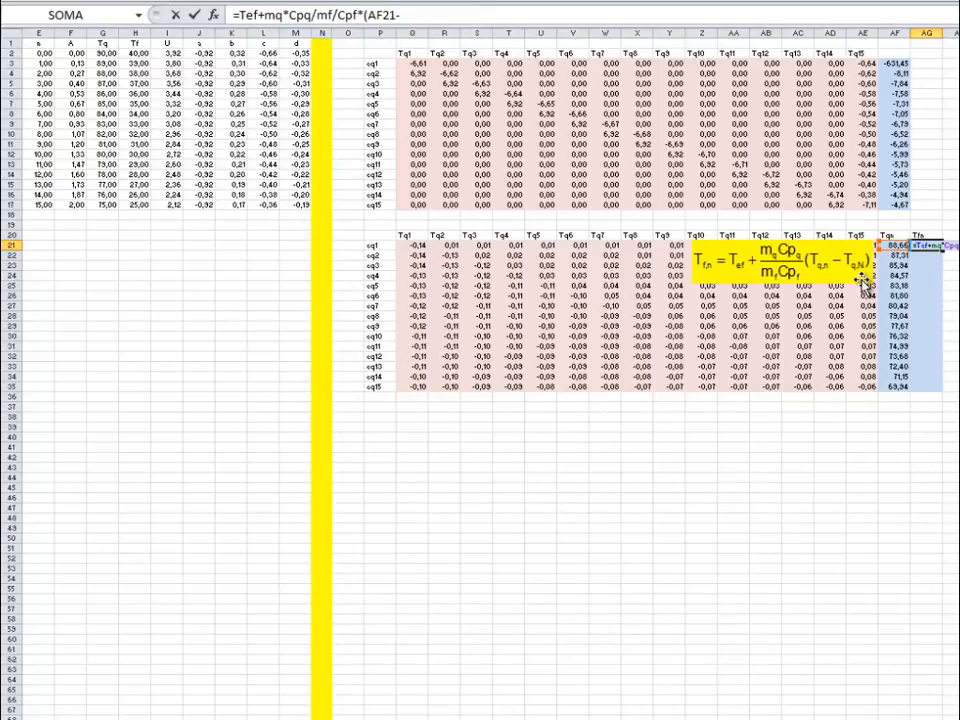
click(898, 387)
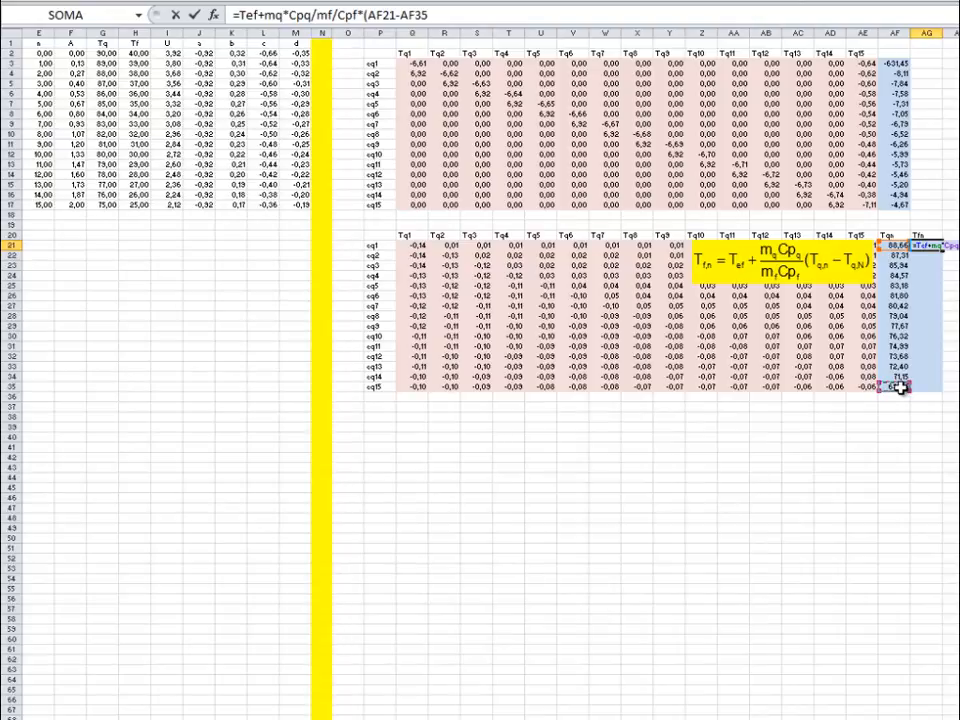
key(F4)
text())
key(Return)
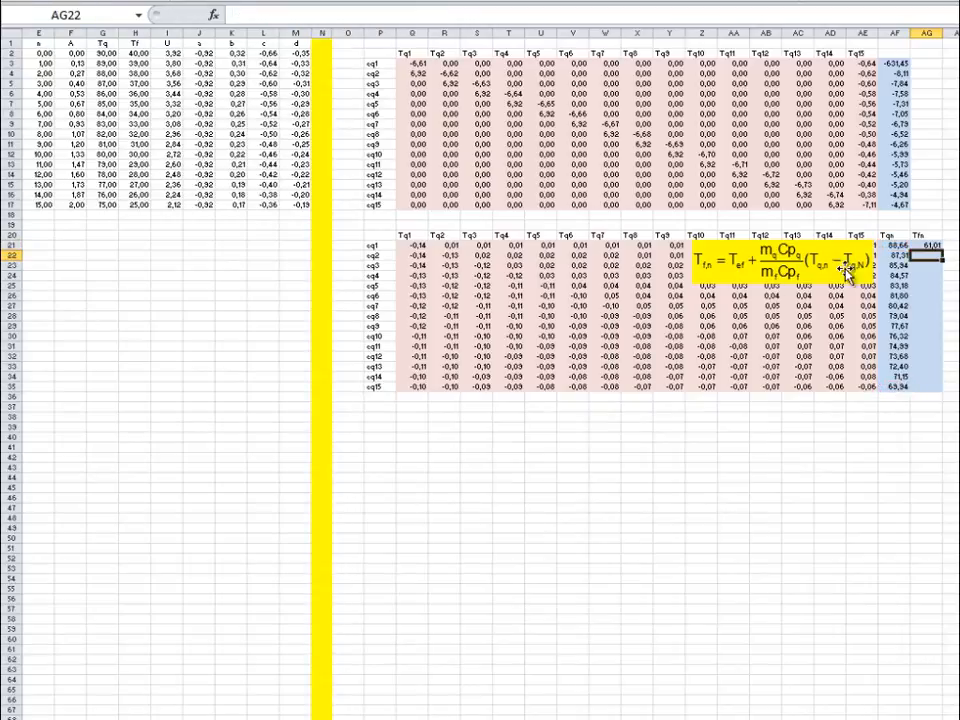
Step: Fill the Tfn formula from AG21 down to AG35 and clear the equation object off the inverse matrix
click(927, 244)
drag(926, 249, 926, 388)
click(925, 478)
click(926, 386)
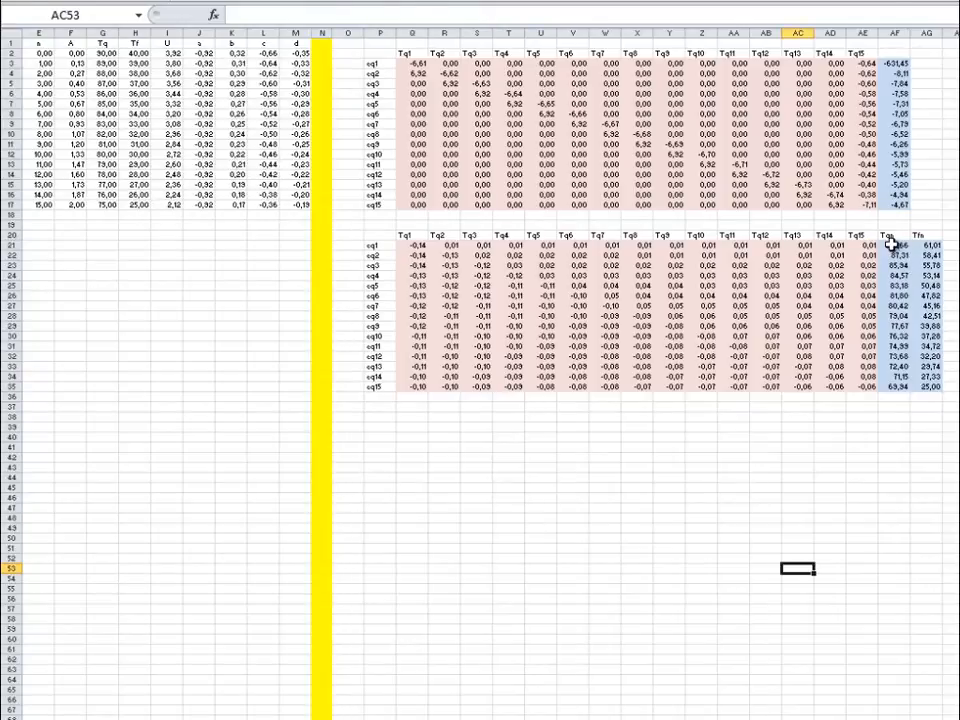
Step: Shade the assumed Tq and Tf values in G3:H17 light blue to match the calculated Tqn and Tfn block
drag(887, 245, 920, 386)
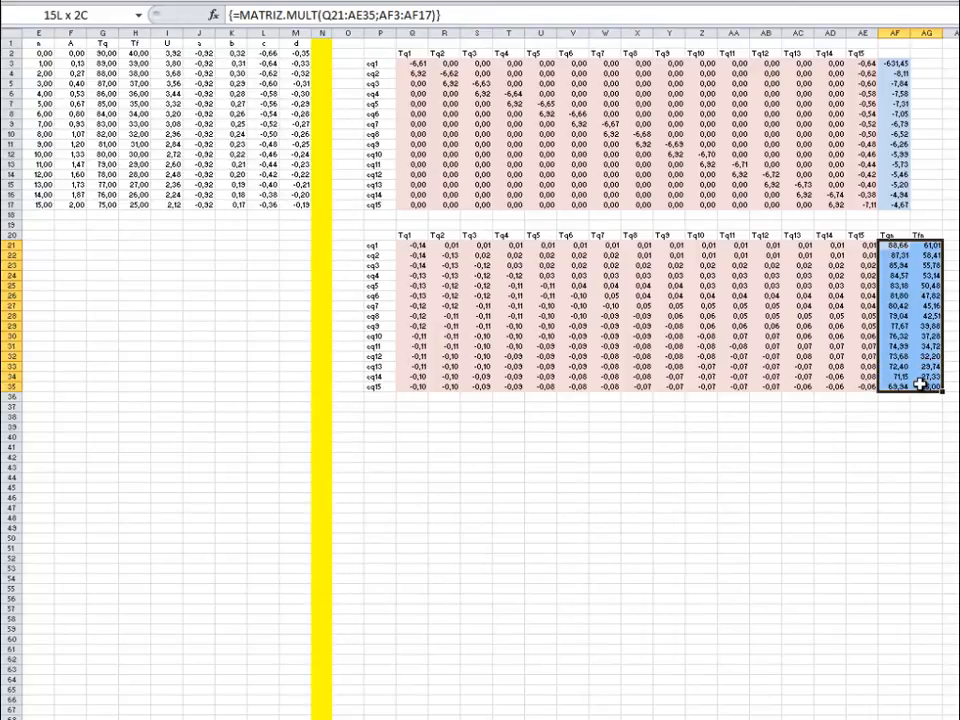
drag(920, 386, 920, 386)
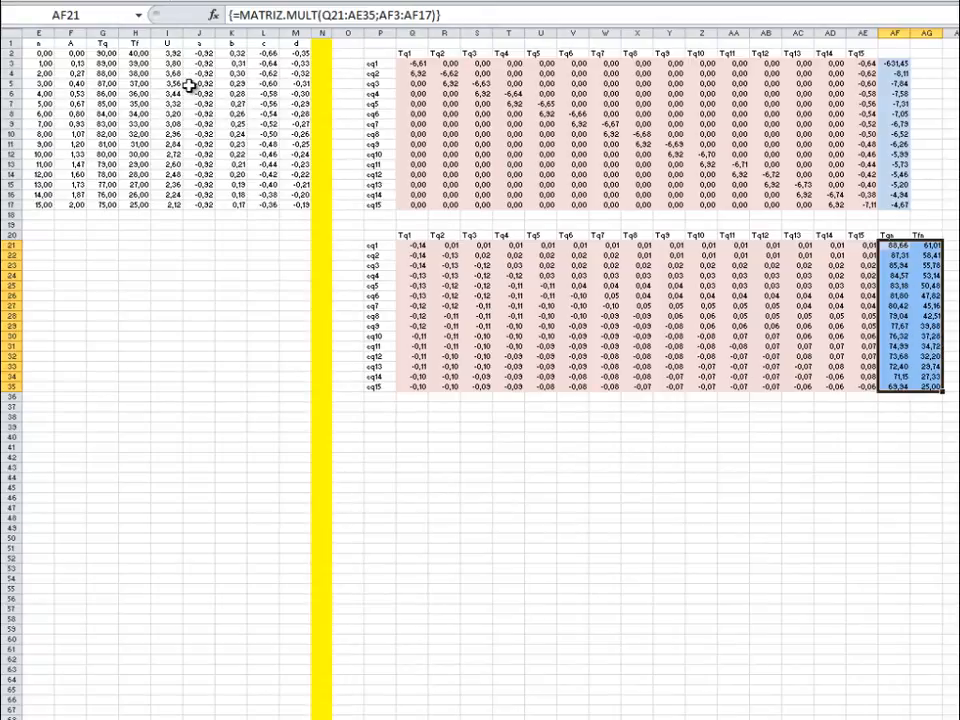
drag(103, 63, 138, 203)
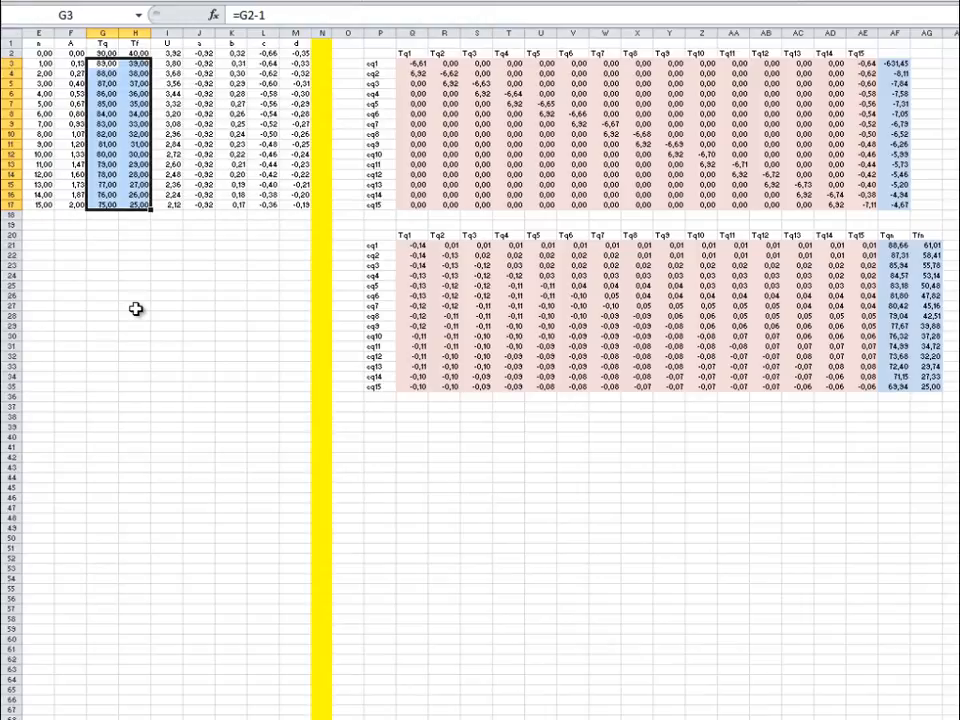
click(200, 356)
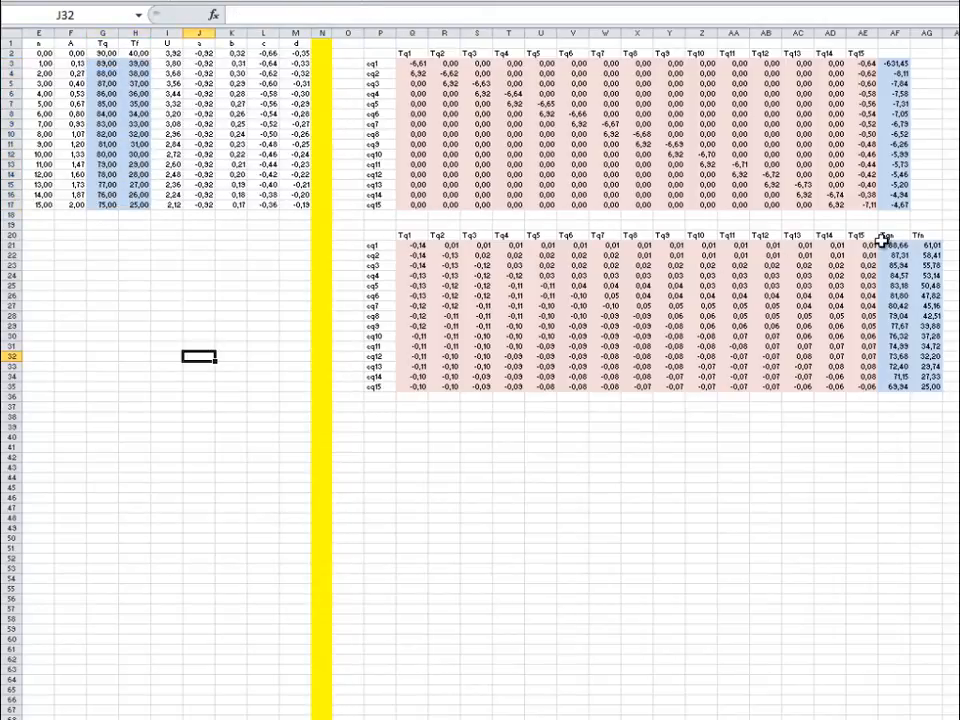
drag(884, 244, 916, 386)
click(915, 387)
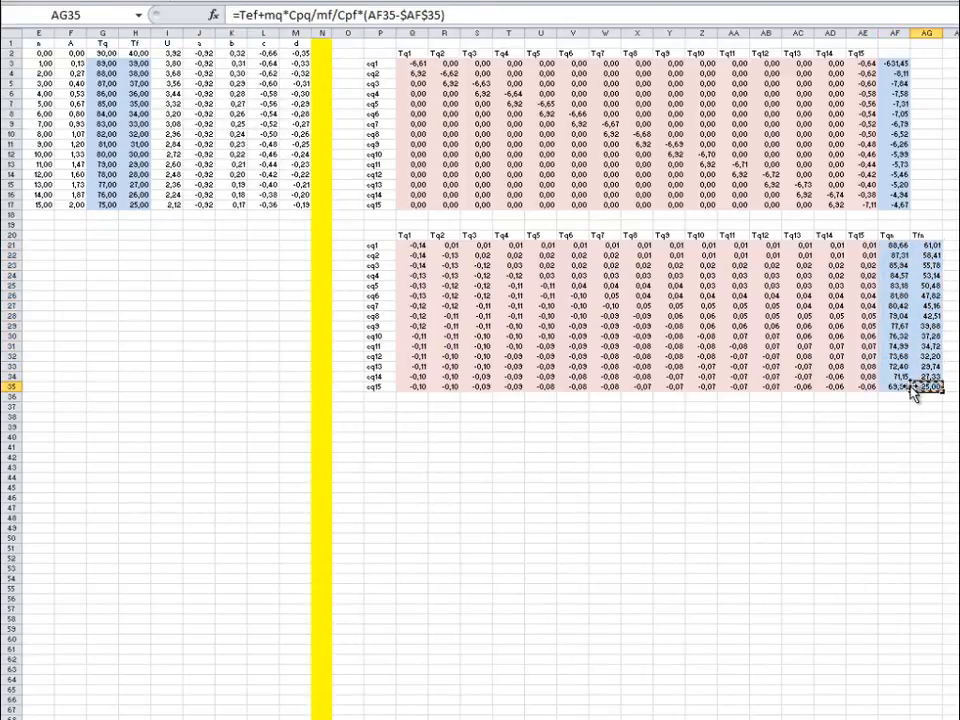
click(862, 448)
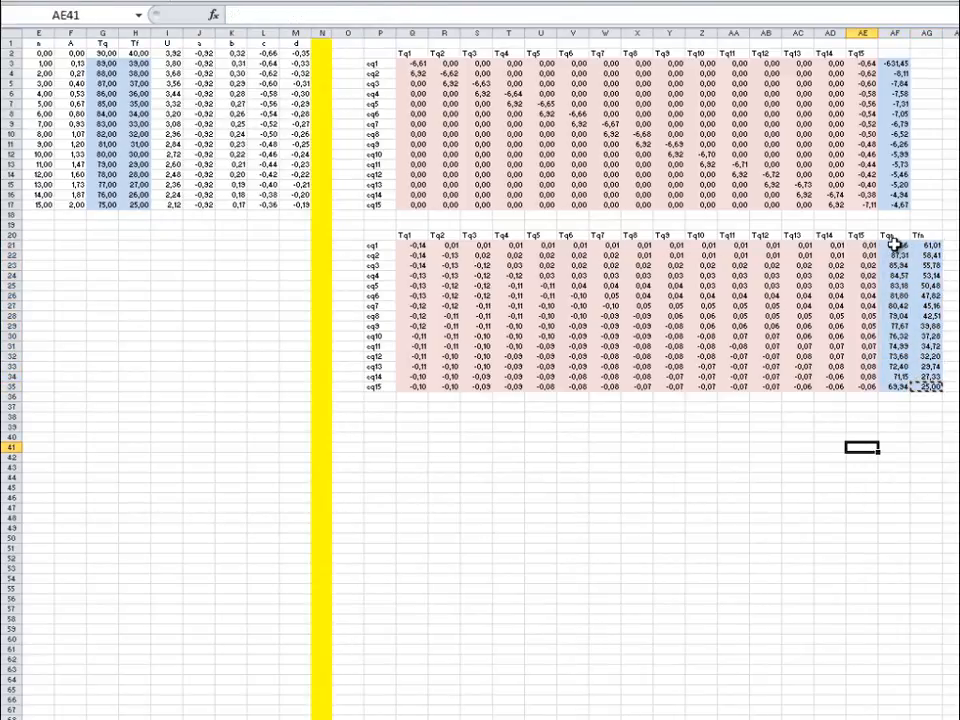
Step: Copy the calculated Tqn and Tfn results AF21:AG35 and paste them as values over the Tq and Tf cells G3:H17
drag(893, 244, 927, 389)
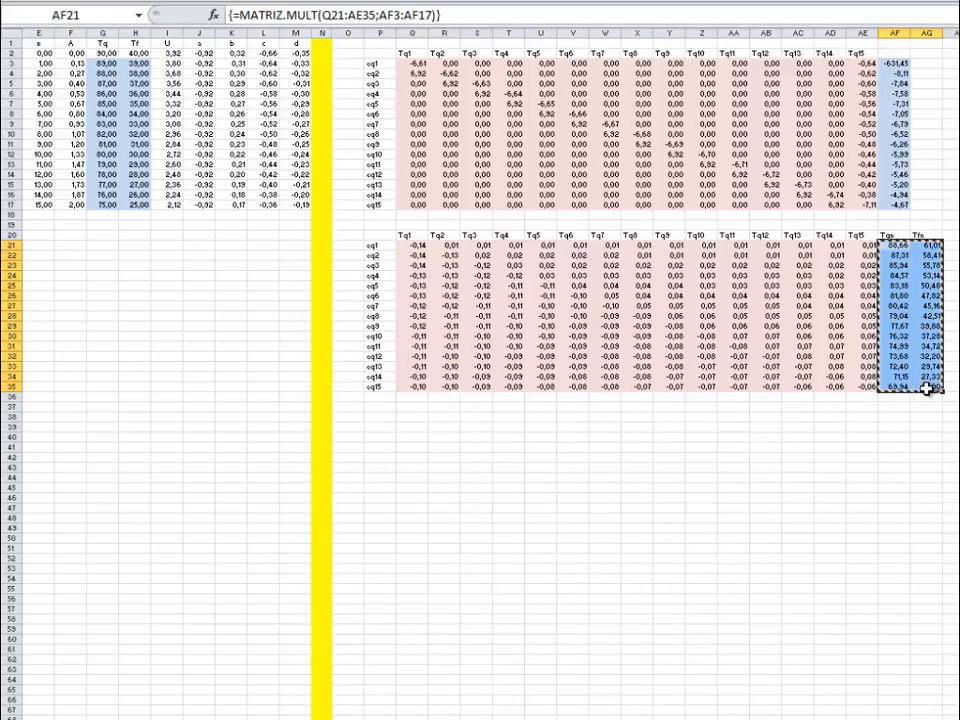
drag(101, 63, 133, 200)
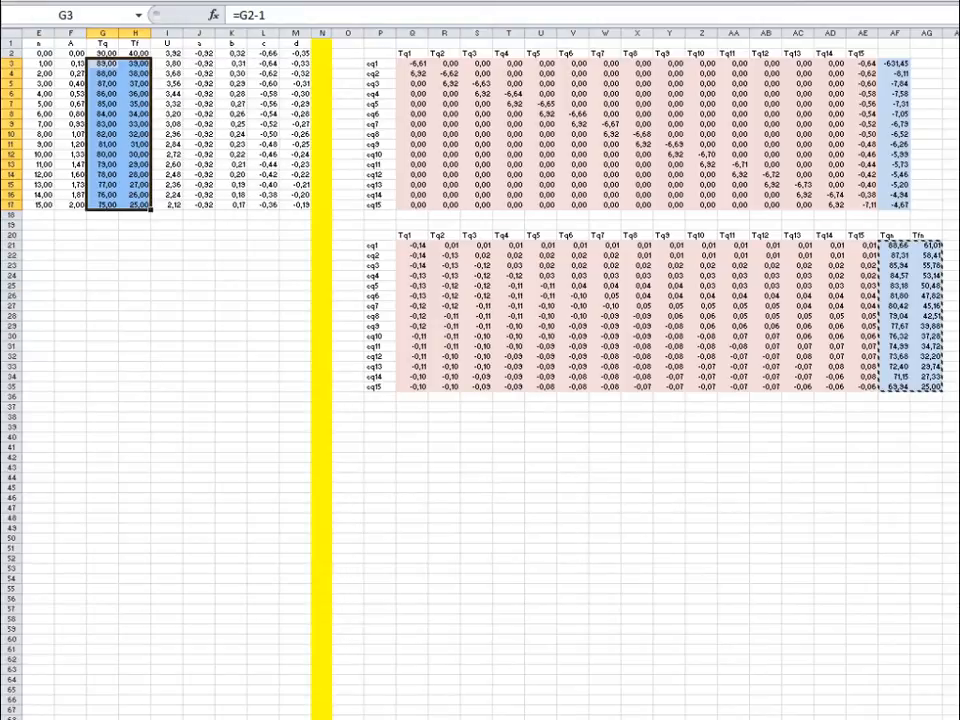
click(20, 2)
click(22, 101)
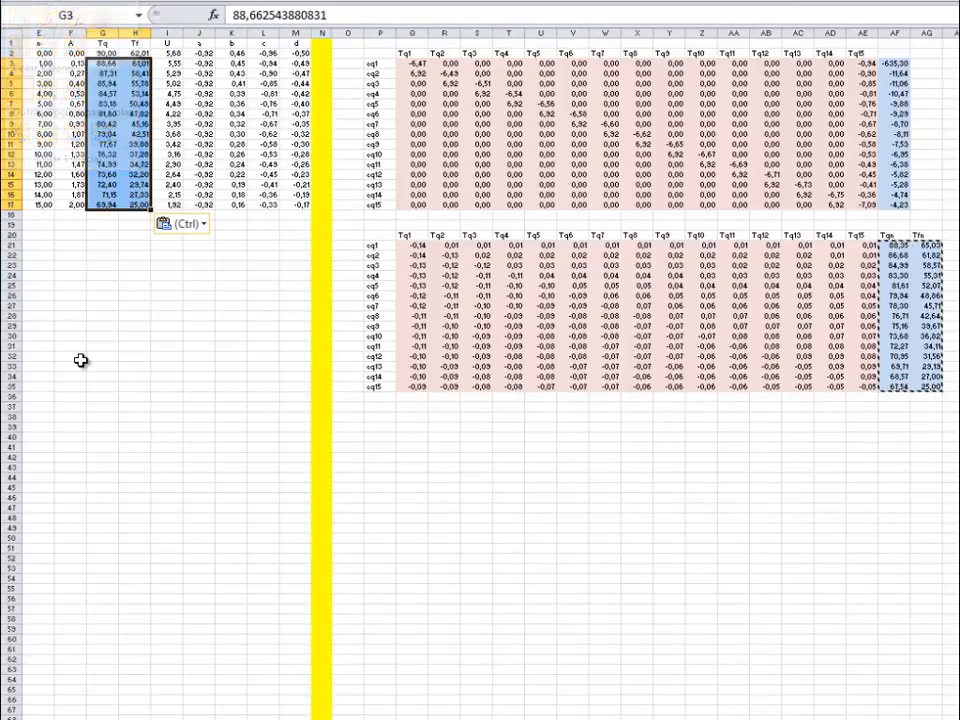
click(79, 358)
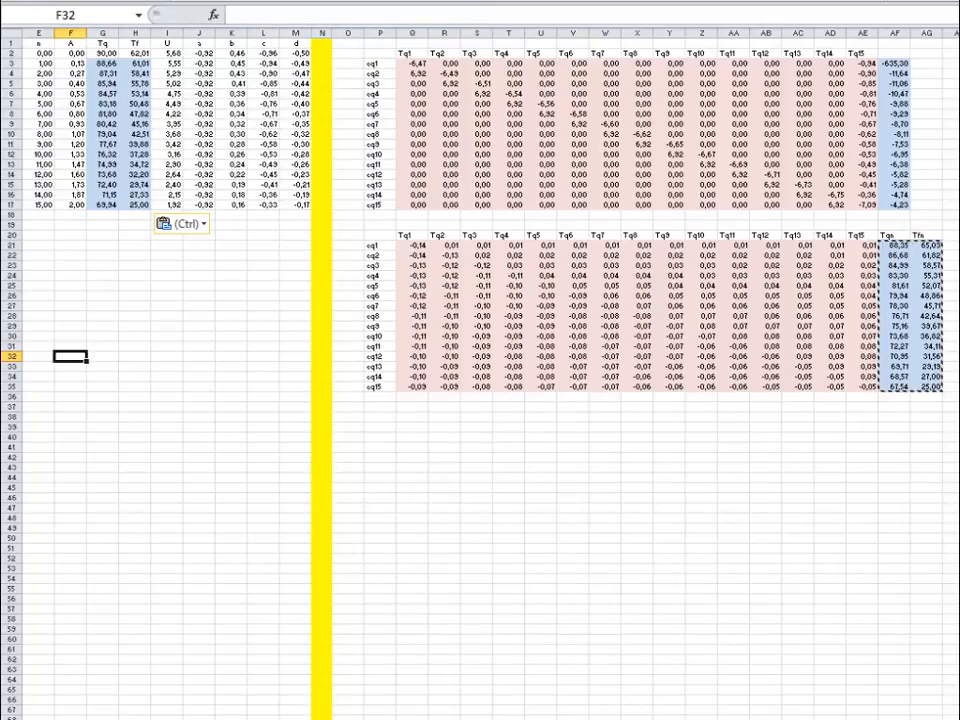
Step: Start recording a macro named Macro1 with shortcut letter h, stored in this workbook
click(130, 2)
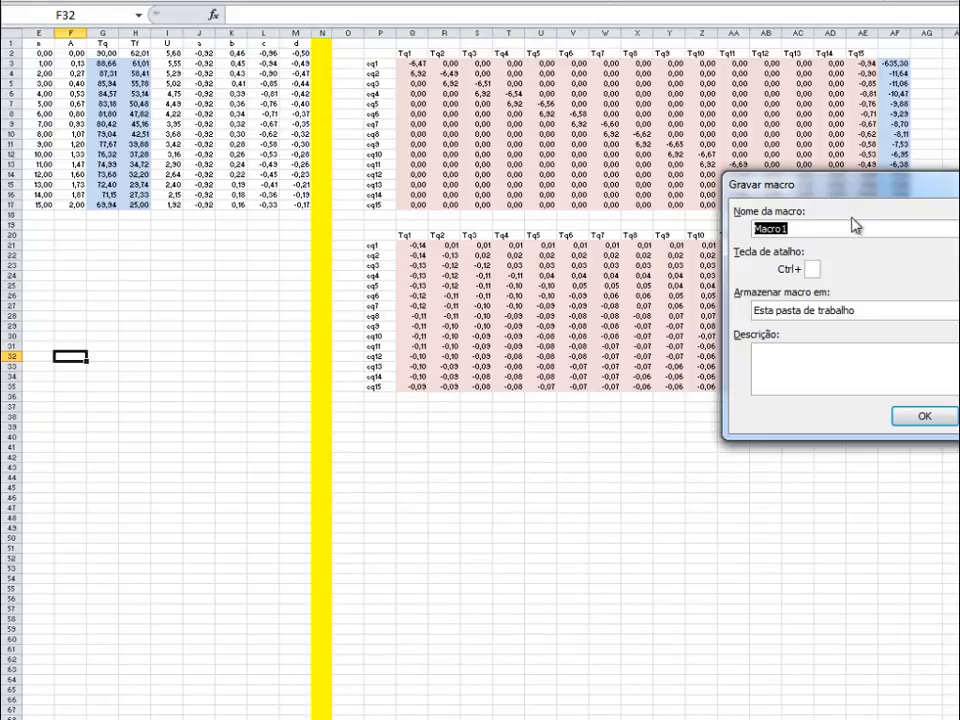
click(813, 269)
text(h)
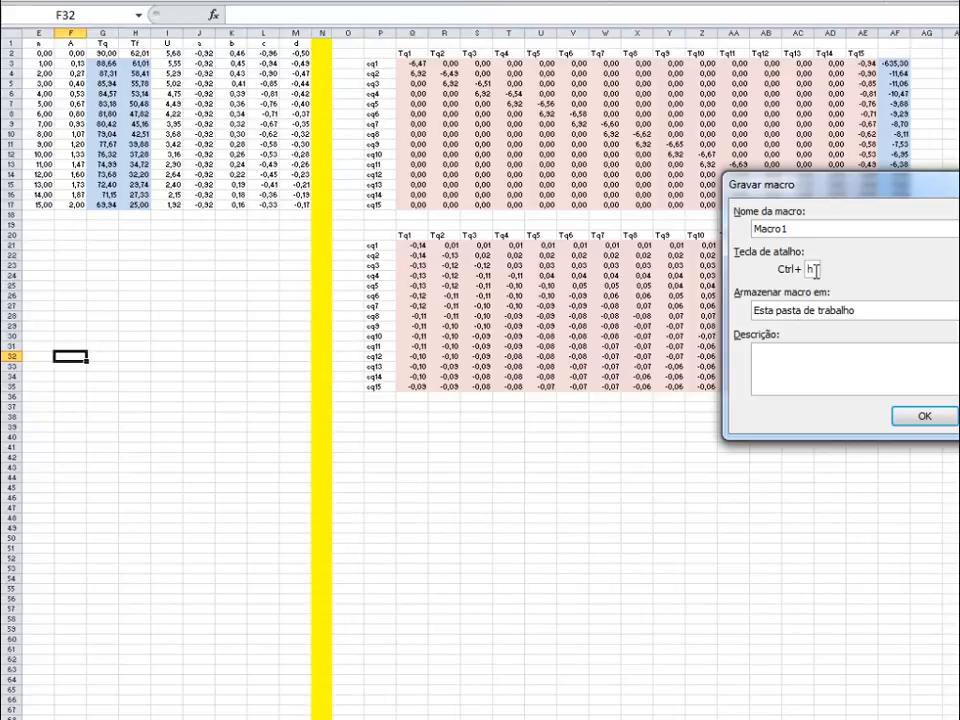
click(926, 415)
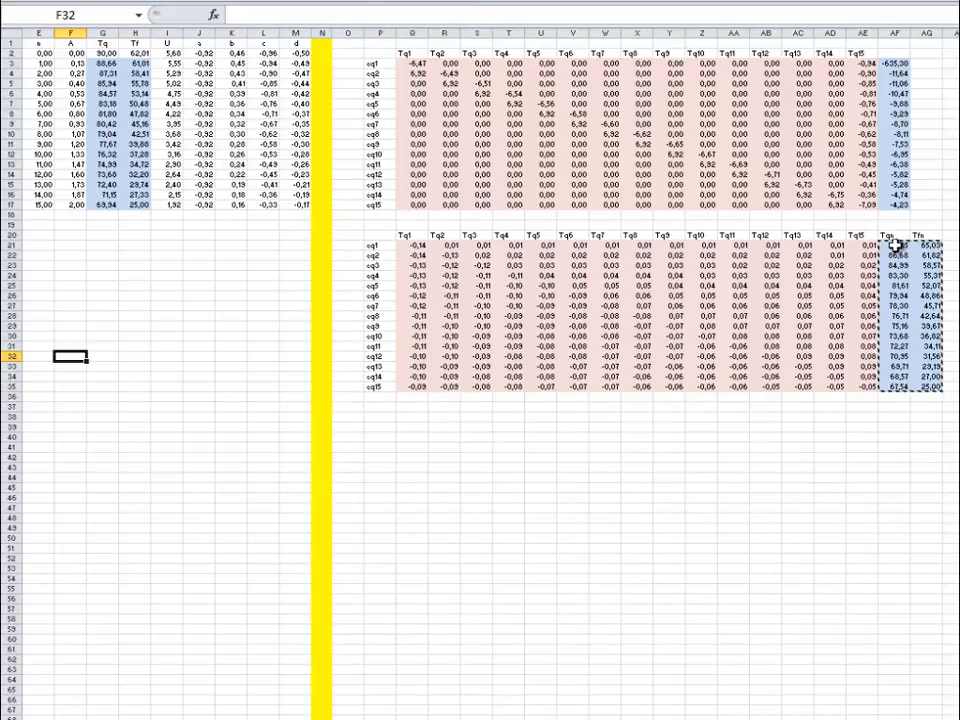
Step: Record copying AF21:AG35 and pasting it as values into G3:H17, clear the copy marquee, and finish the macro recording
drag(898, 245, 925, 384)
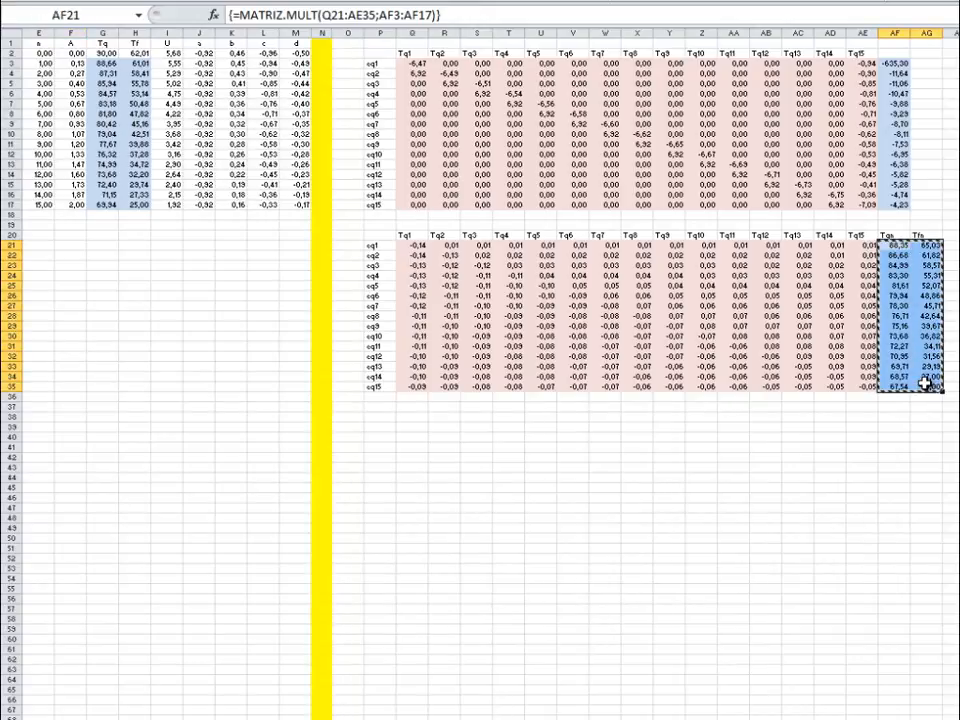
click(105, 63)
drag(112, 67, 130, 204)
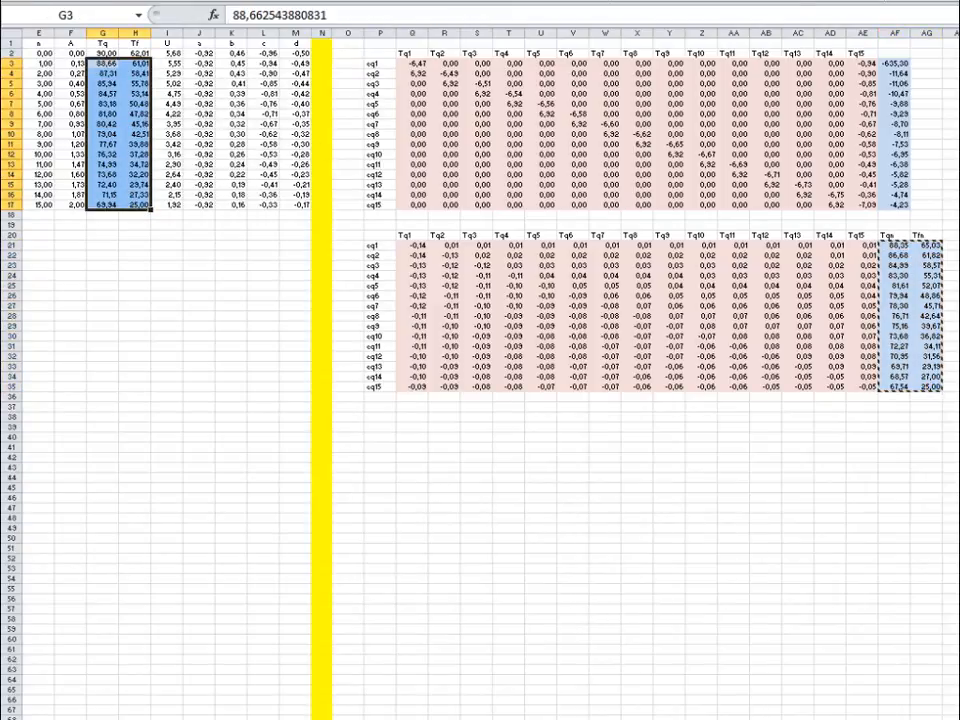
click(15, 2)
click(15, 90)
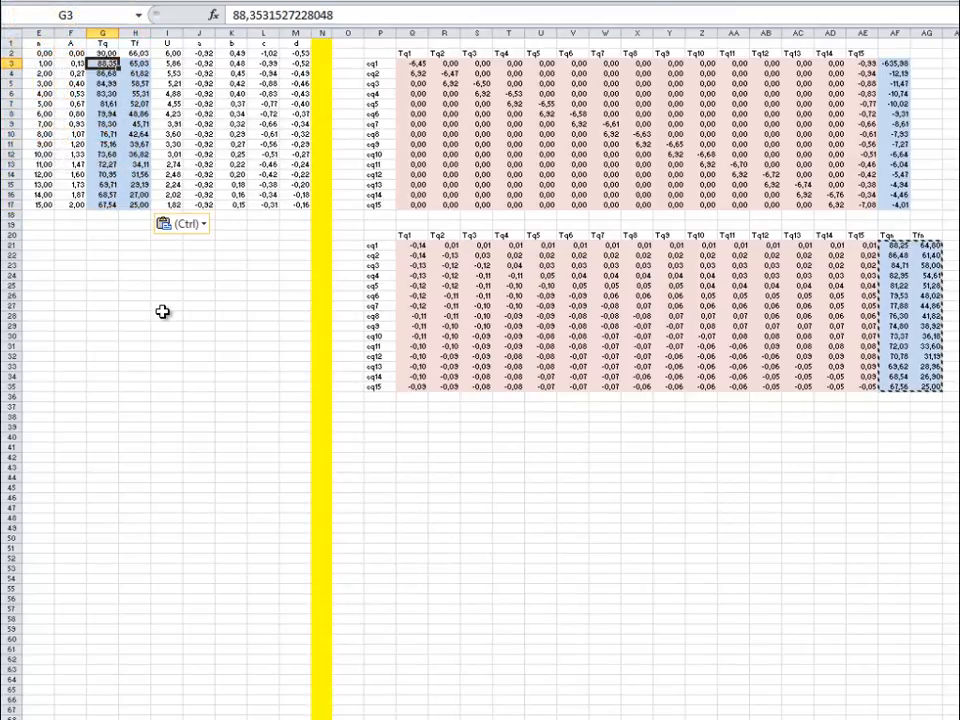
key(Escape)
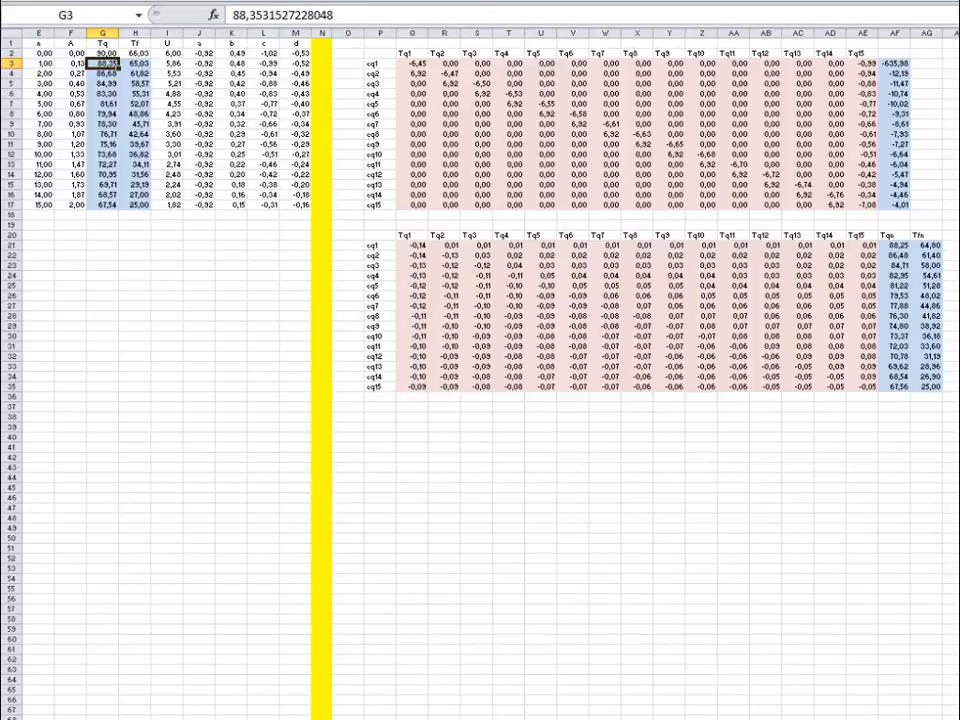
click(262, 418)
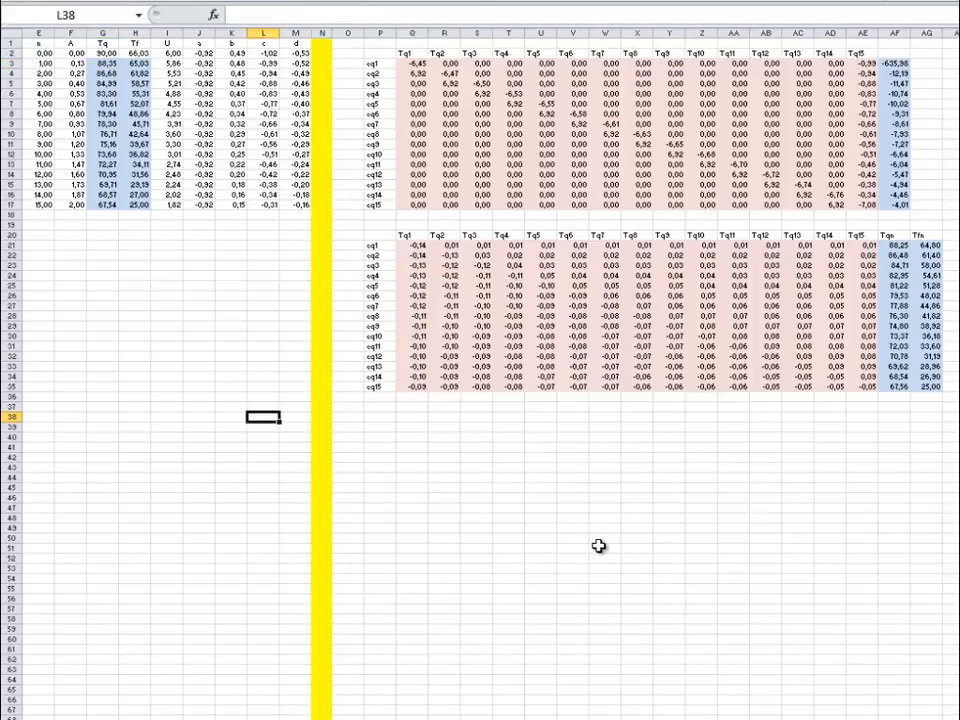
Step: Run the recorded macro repeatedly to iterate the Tq and Tf values in G3:H17 until they match Tqn and Tfn
key(ctrl+q)
key(ctrl+q)
key(ctrl+q)
key(ctrl+q)
key(ctrl+q)
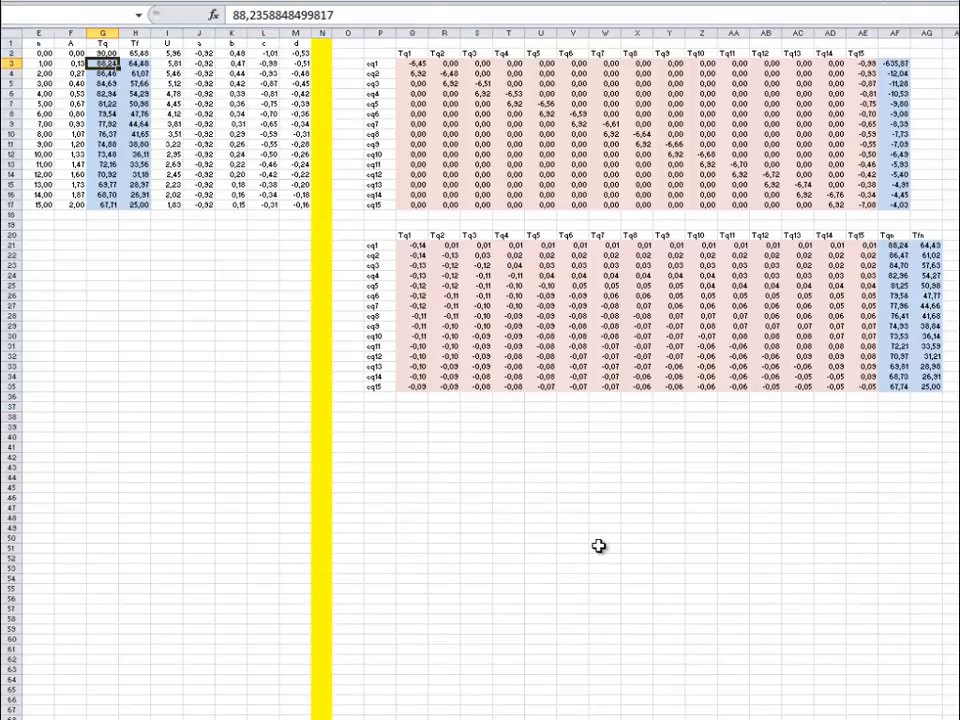
key(ctrl+q)
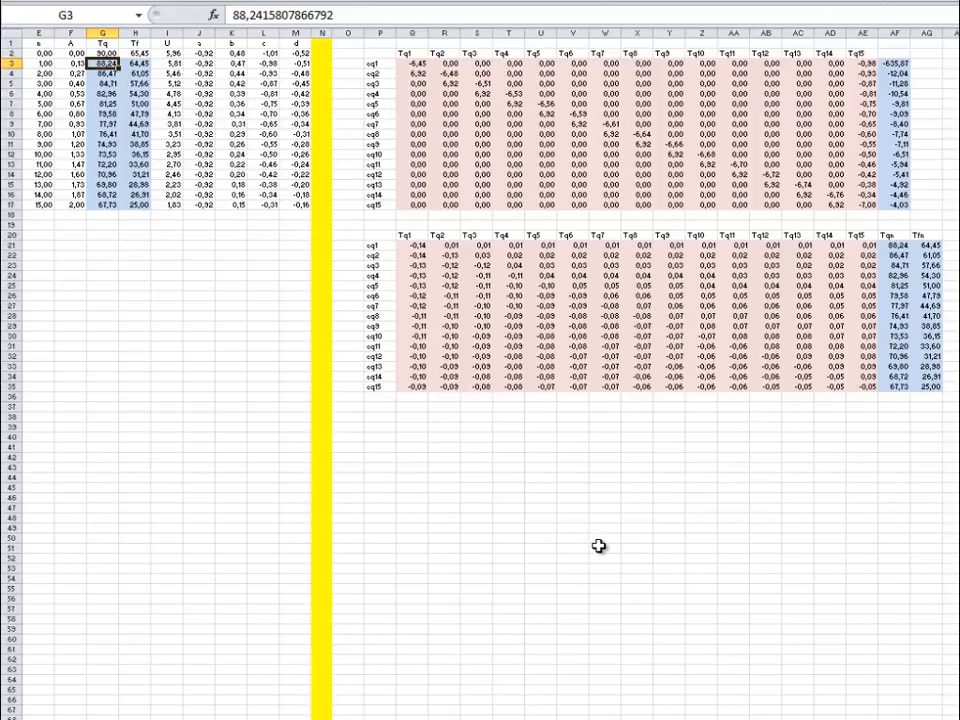
key(ctrl+q)
key(ctrl+q)
key(ctrl+q)
Step: Plot the Tq and Tf values in G3:H17 as a 2-D line chart and enlarge it below the data table
click(95, 397)
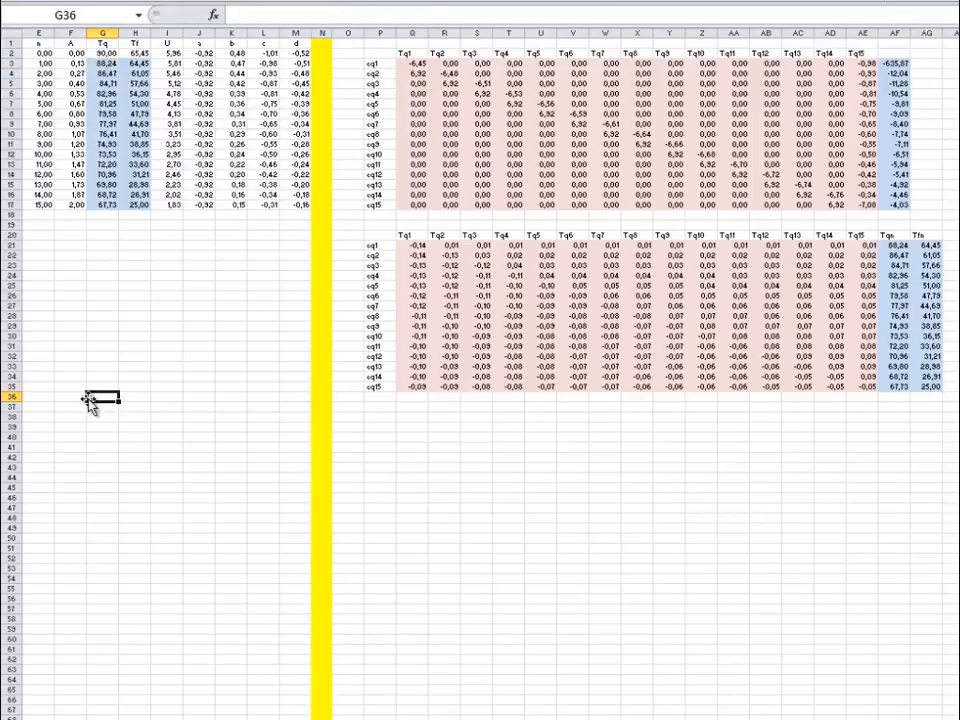
drag(105, 62, 135, 204)
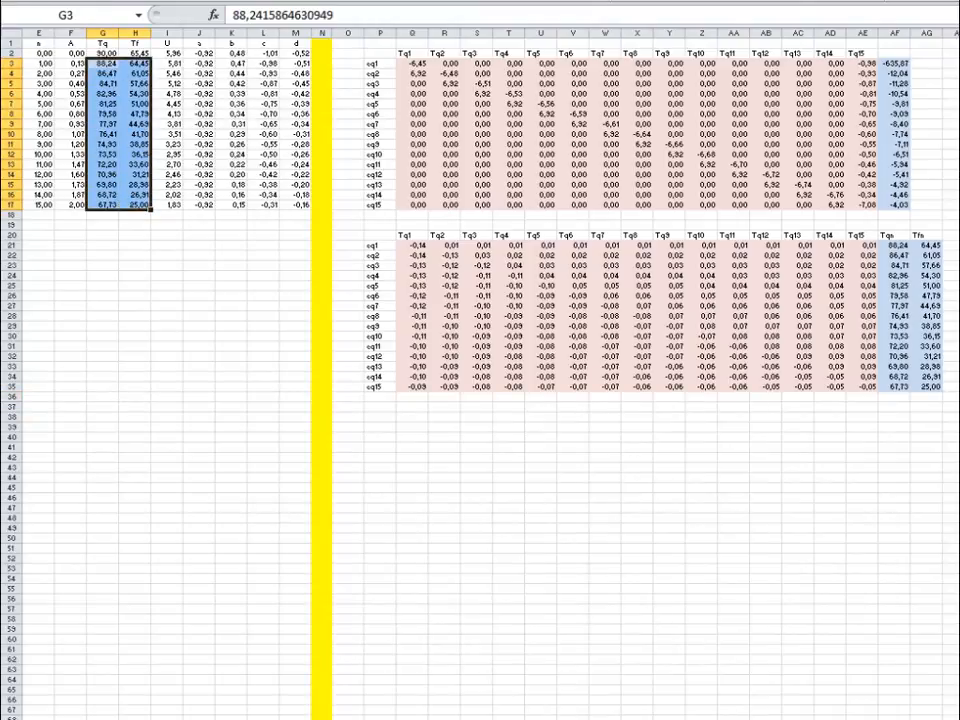
click(408, 2)
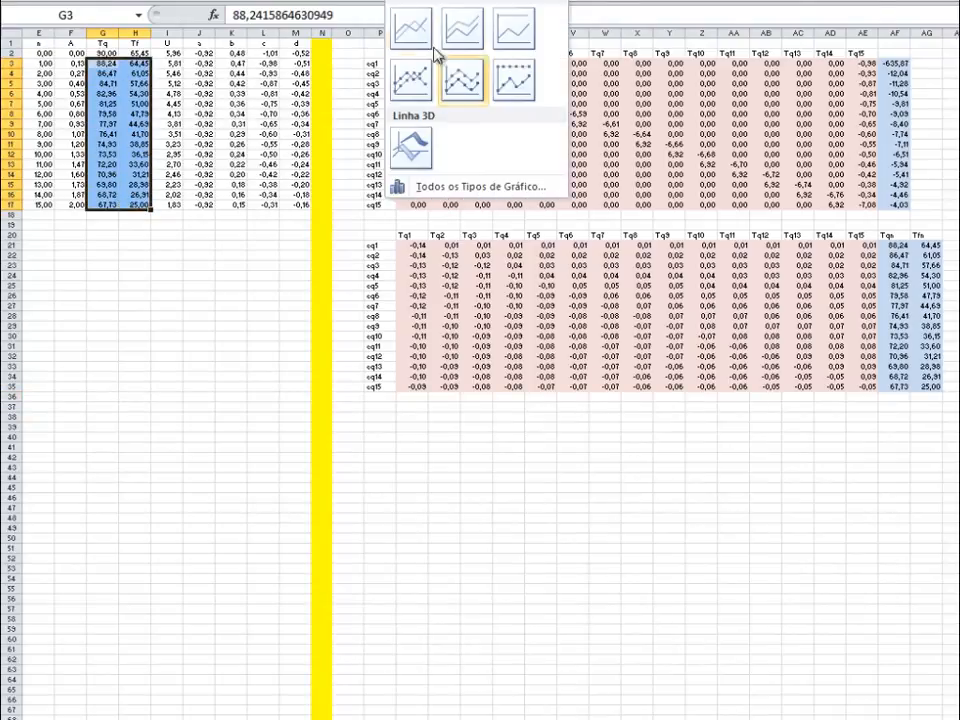
click(398, 25)
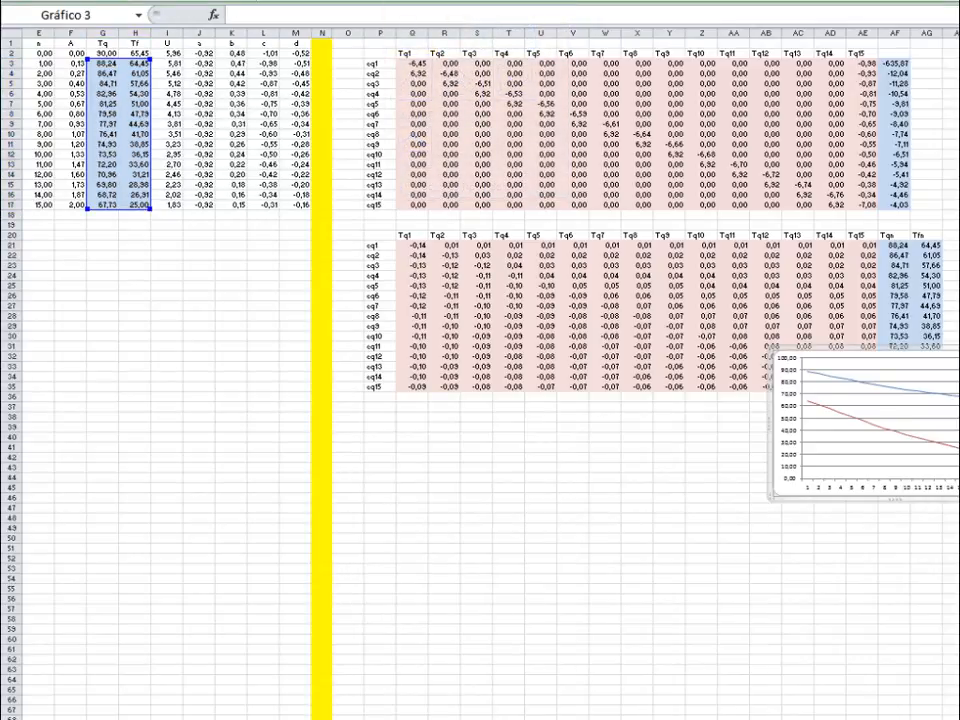
drag(940, 384, 304, 272)
drag(320, 382, 572, 615)
Step: Delete the legend of the temperature chart and shift its plot area slightly
click(546, 433)
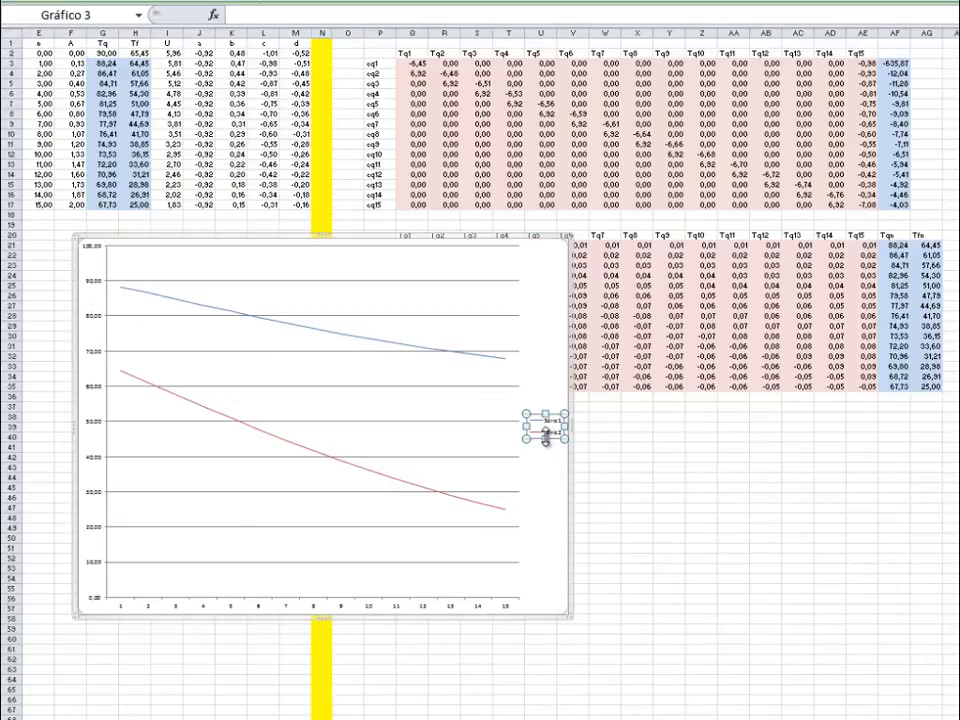
key(Delete)
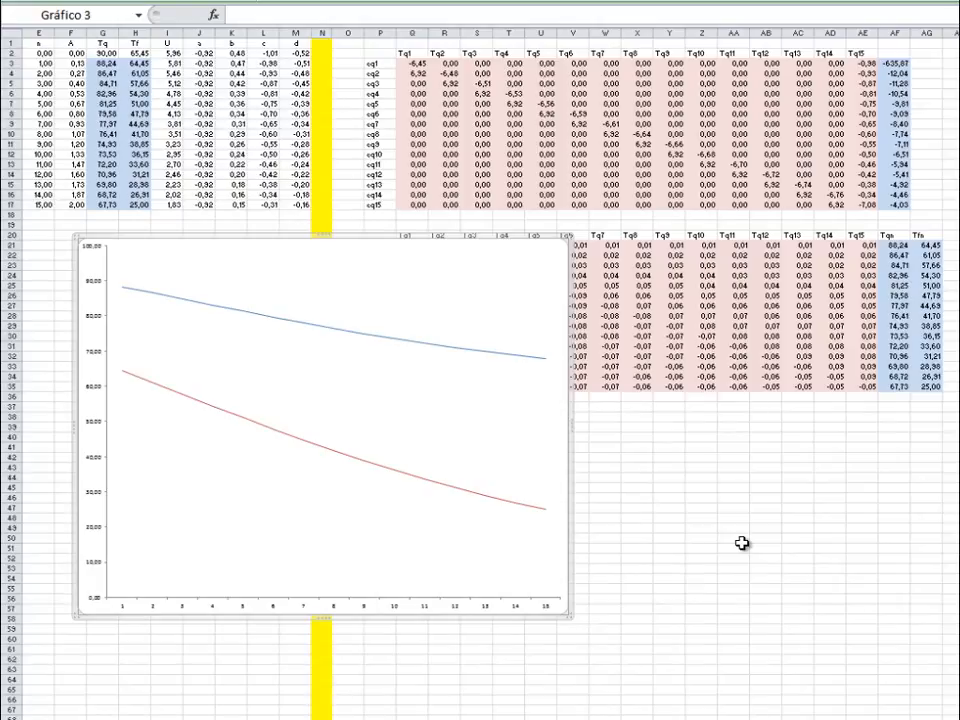
click(553, 302)
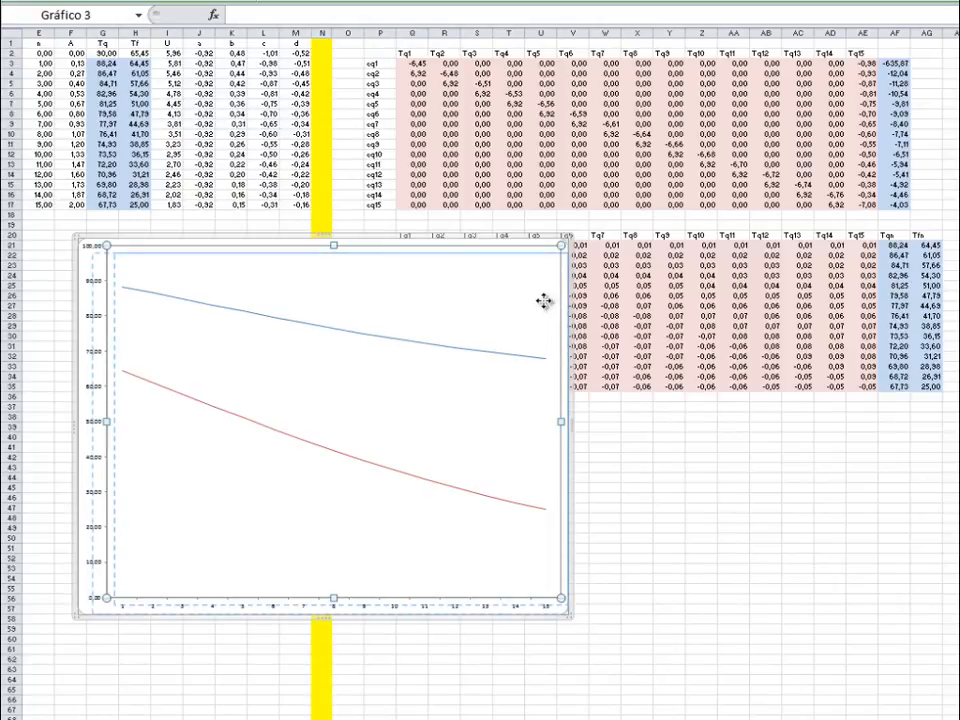
drag(544, 301, 540, 292)
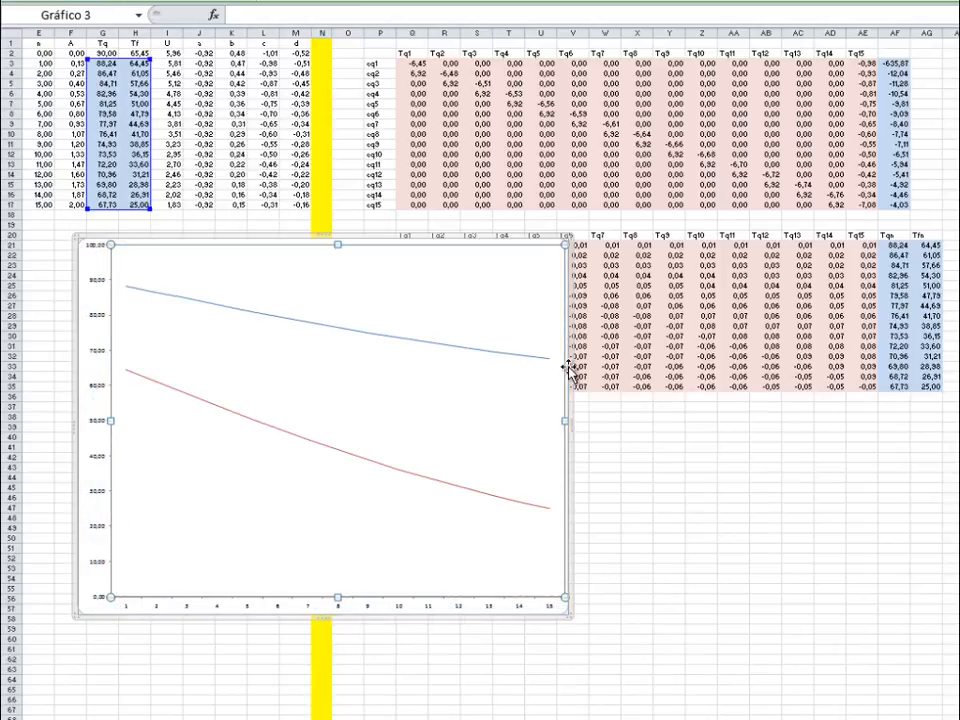
Step: Move the temperature chart over the matrix area, just beyond the yellow column N
click(693, 496)
drag(86, 587, 349, 460)
click(396, 642)
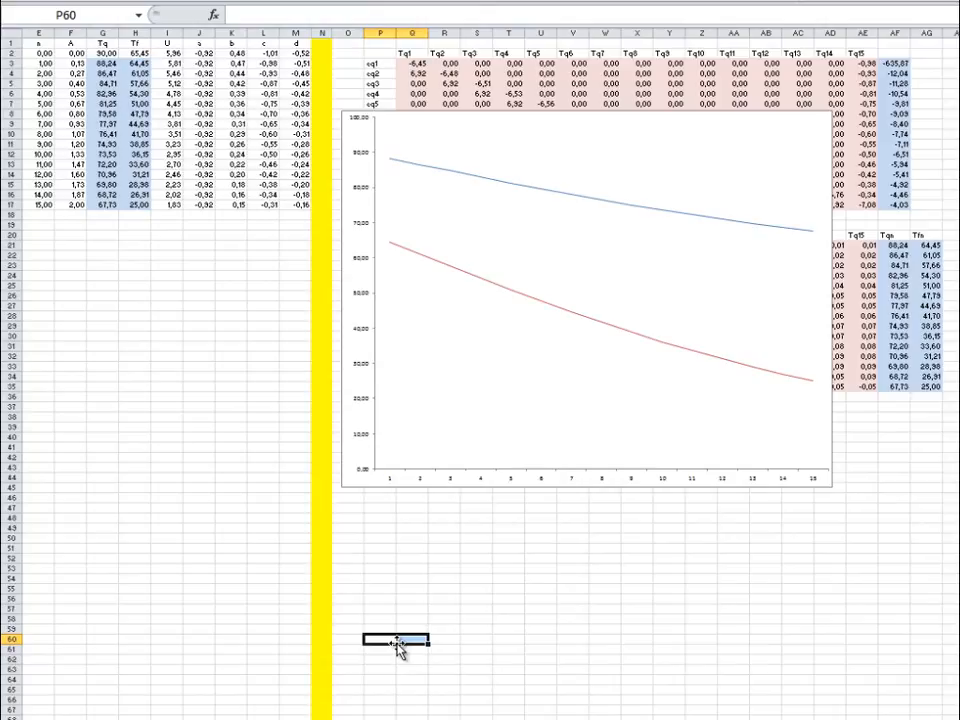
click(168, 477)
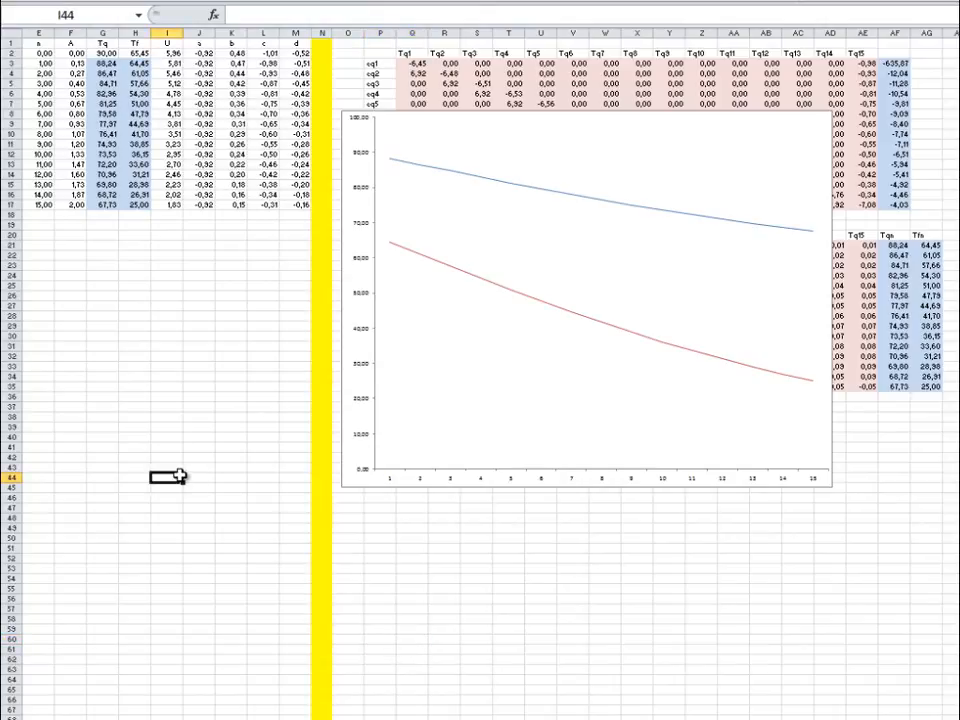
Step: Reset the initial guesses by filling 90 from G2 down to G17 for Tq and 25 from H17 up to H2 for Tf
click(104, 53)
drag(118, 59, 104, 204)
click(163, 359)
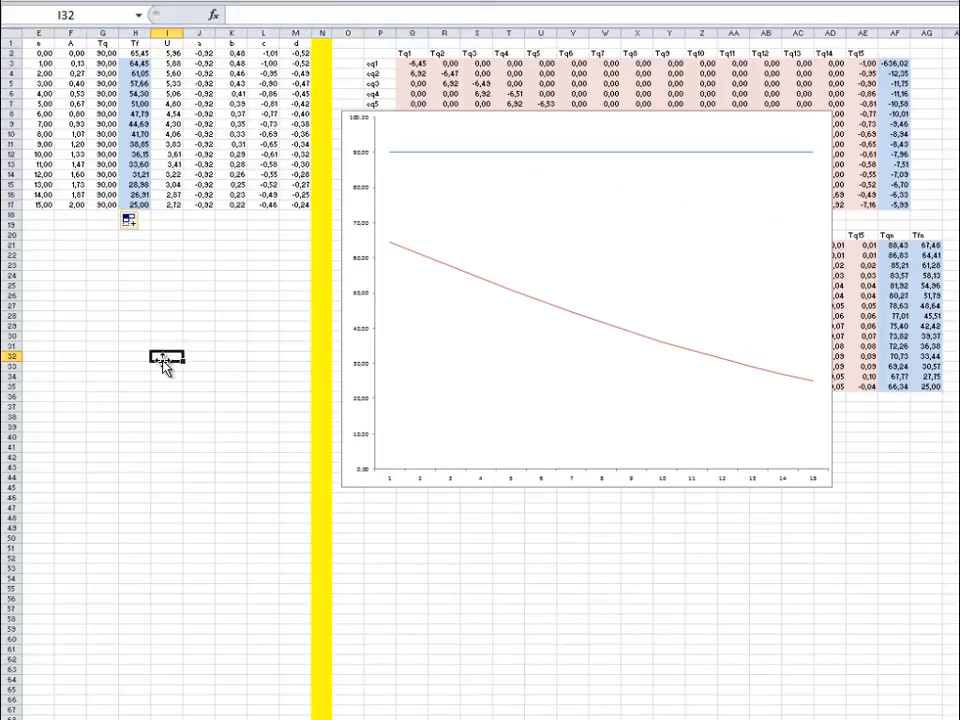
click(137, 205)
drag(147, 209, 135, 45)
click(172, 428)
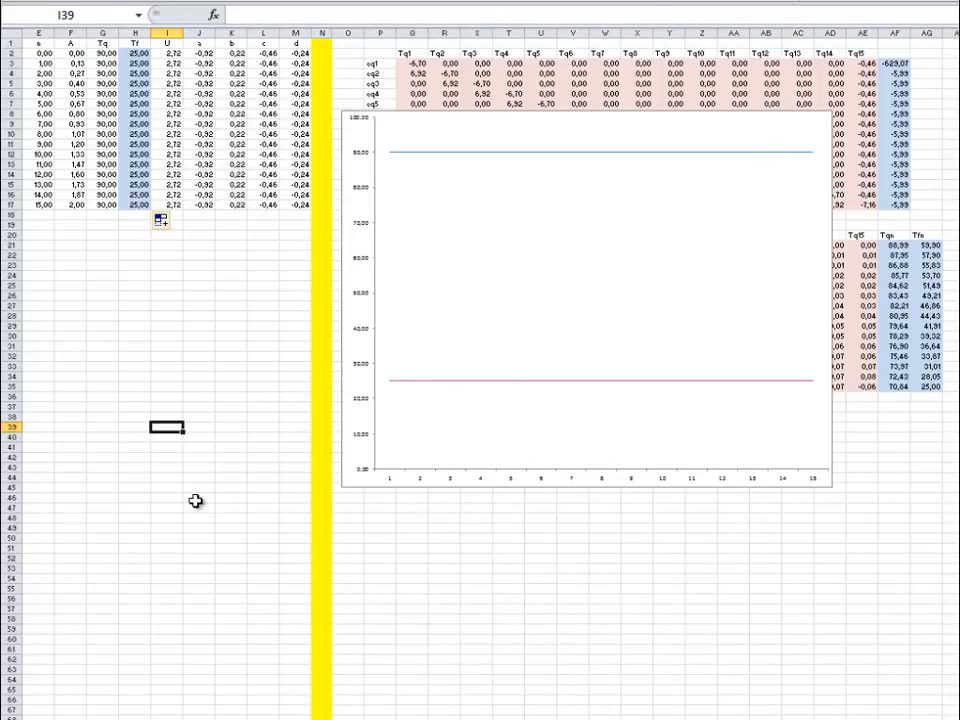
Step: Run the recorded macro repeatedly until the reset Tq and Tf values converge to Tqn and Tfn
key(ctrl+q)
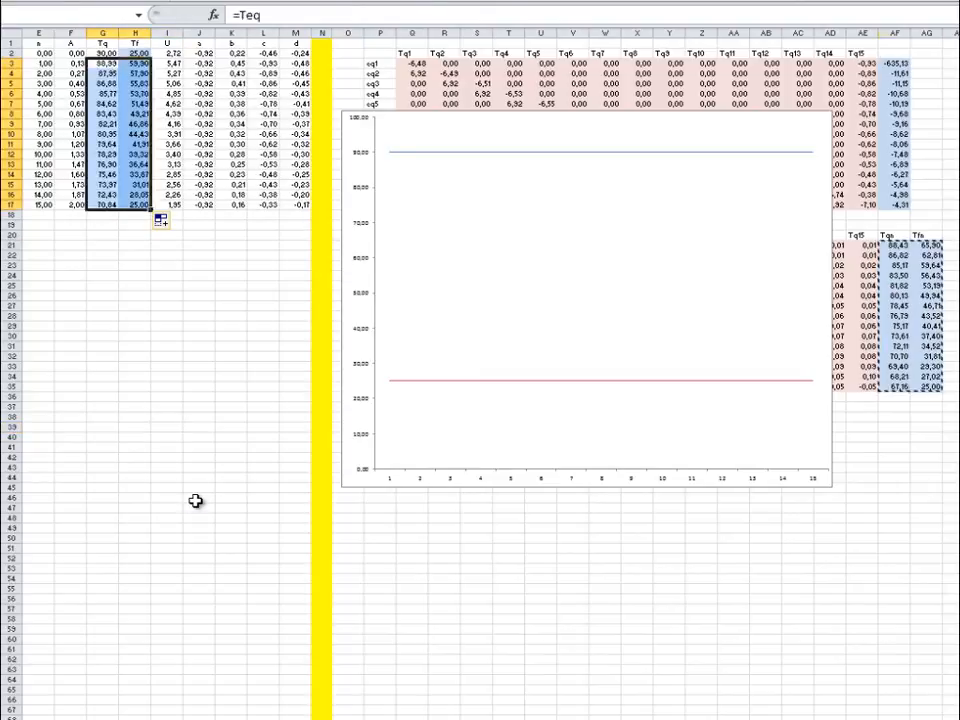
key(ctrl+q)
key(ctrl+q)
key(ctrl+q)
key(ctrl+q)
key(ctrl+q)
key(ctrl+q)
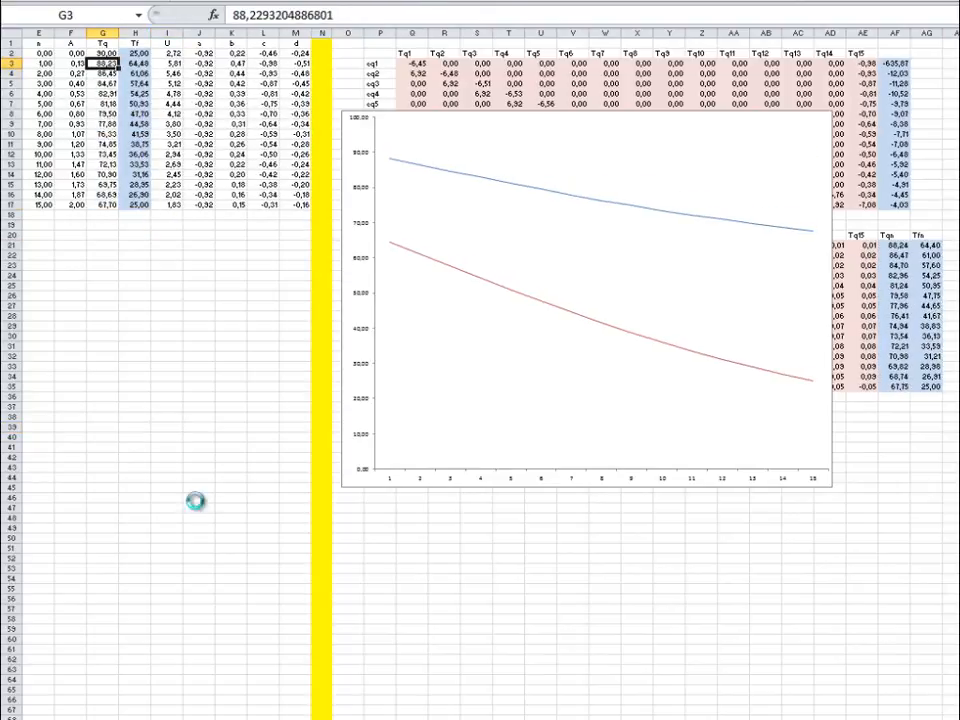
key(ctrl+q)
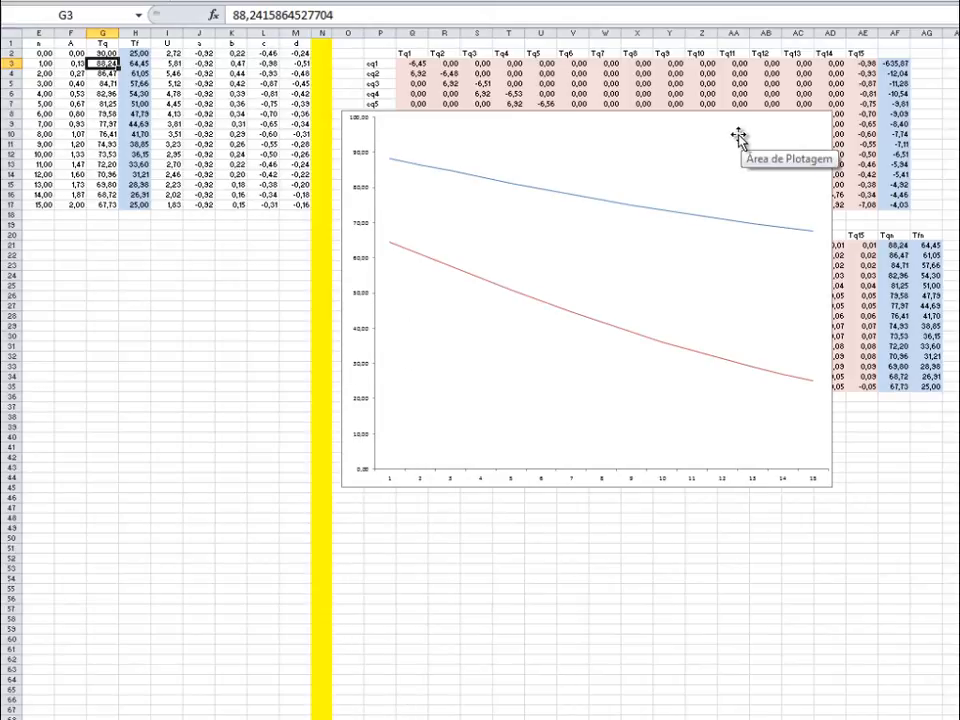
click(229, 303)
click(167, 53)
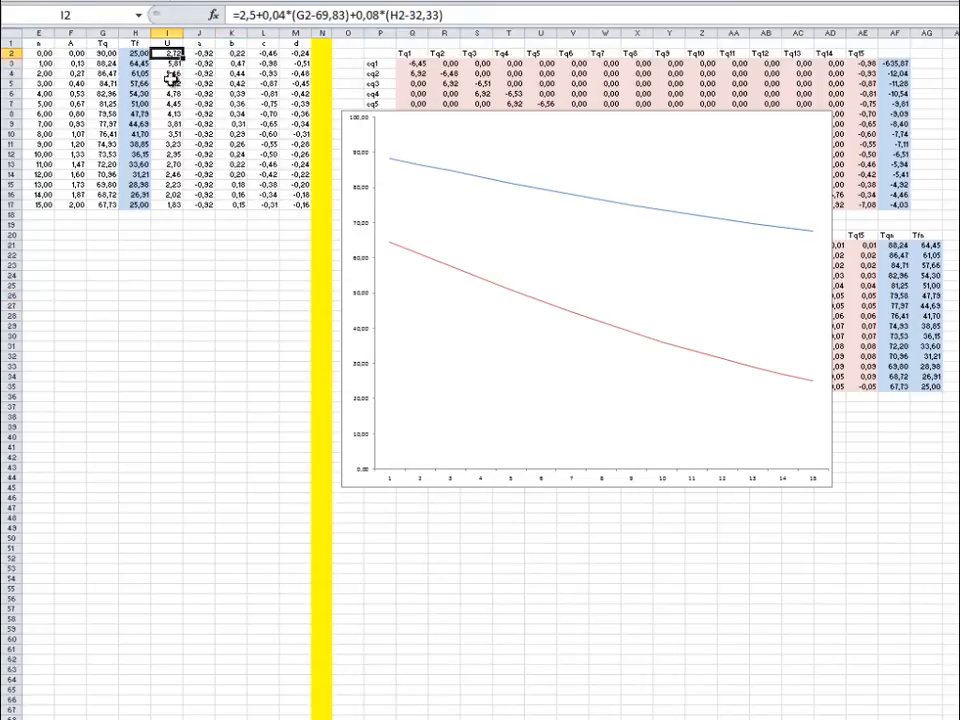
drag(172, 78, 170, 205)
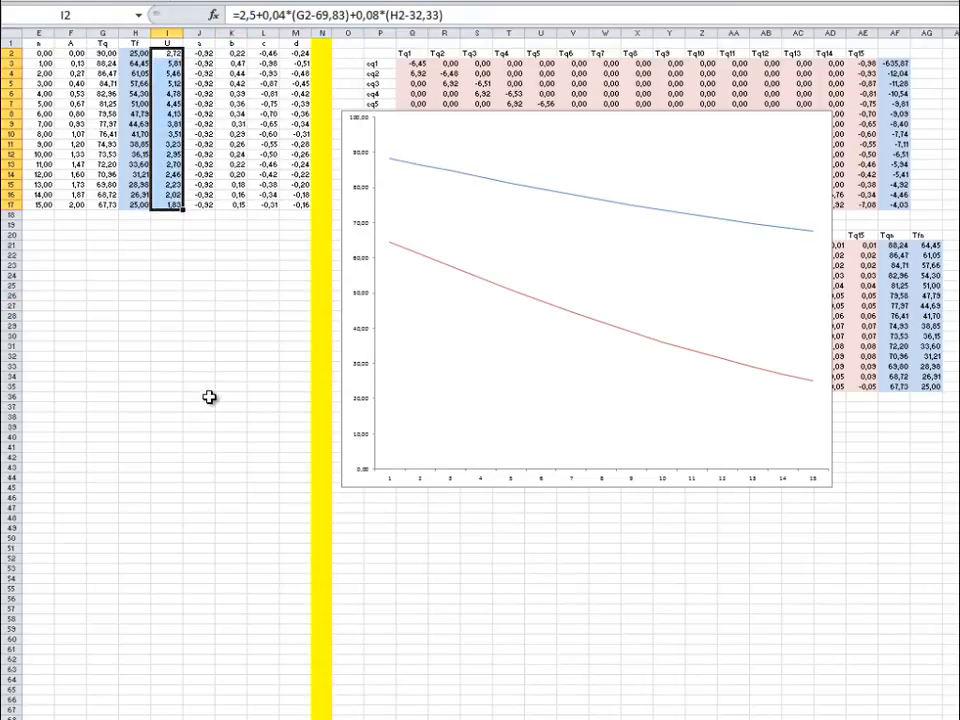
click(166, 225)
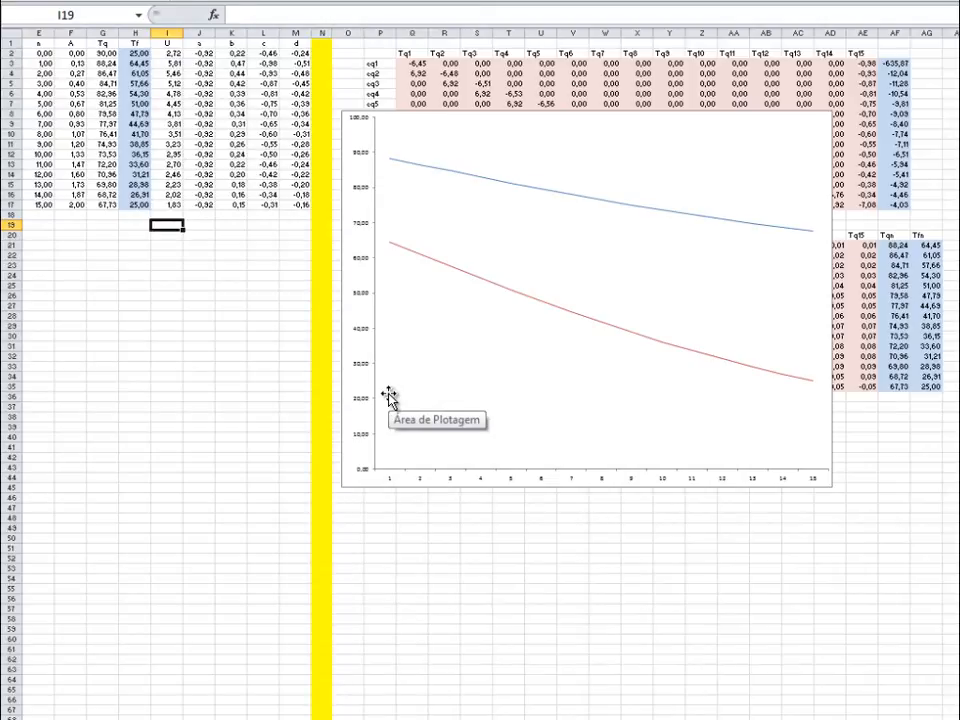
text(média()
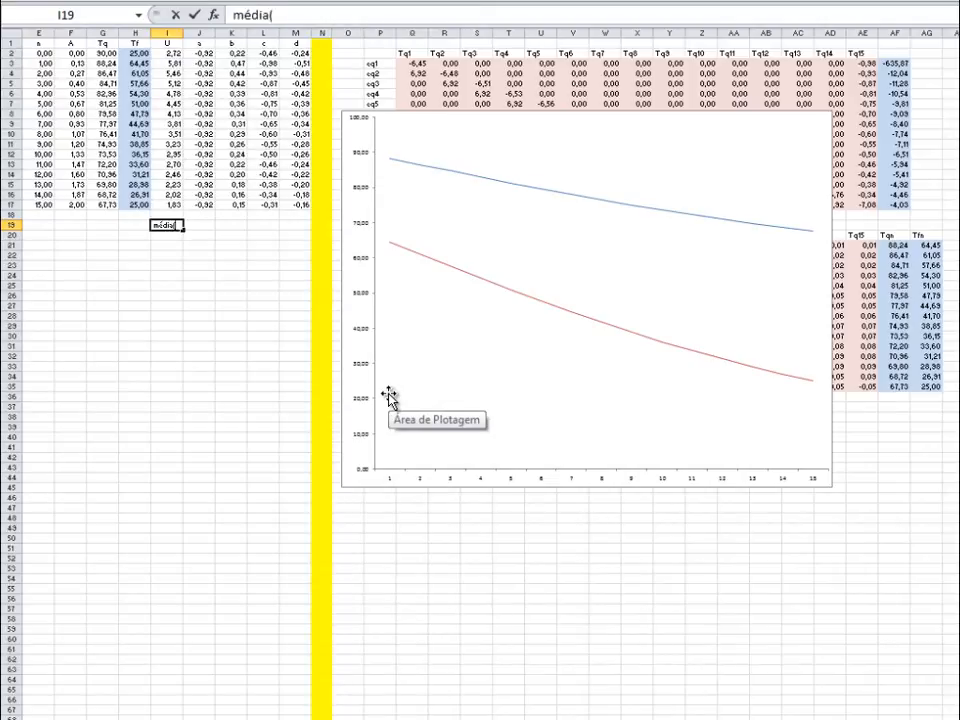
drag(166, 54, 162, 204)
text())
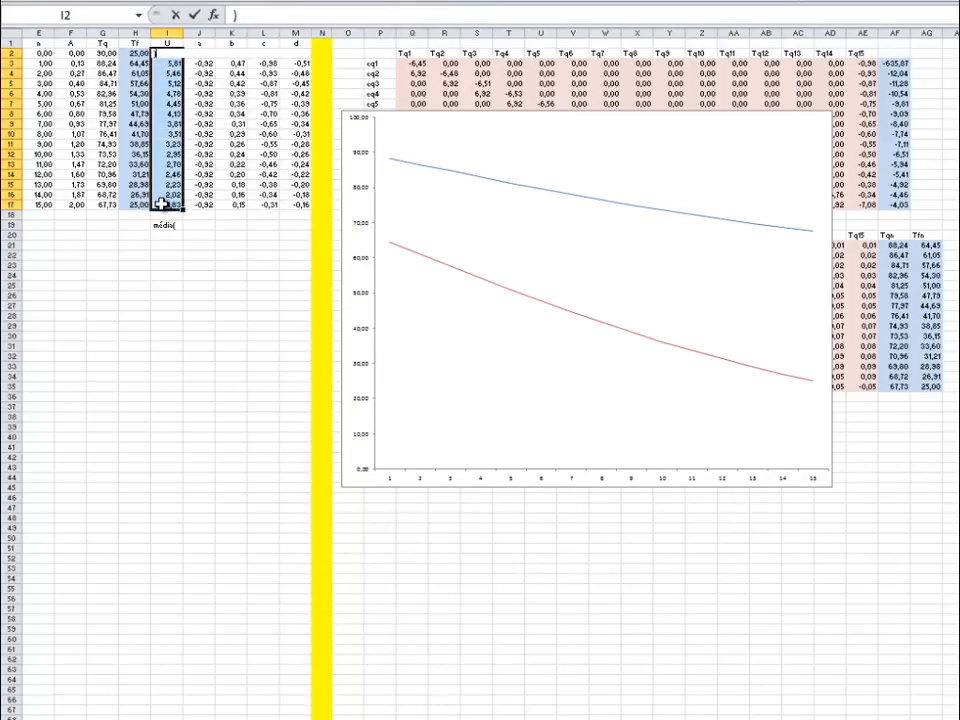
key(Return)
key(ctrl+z)
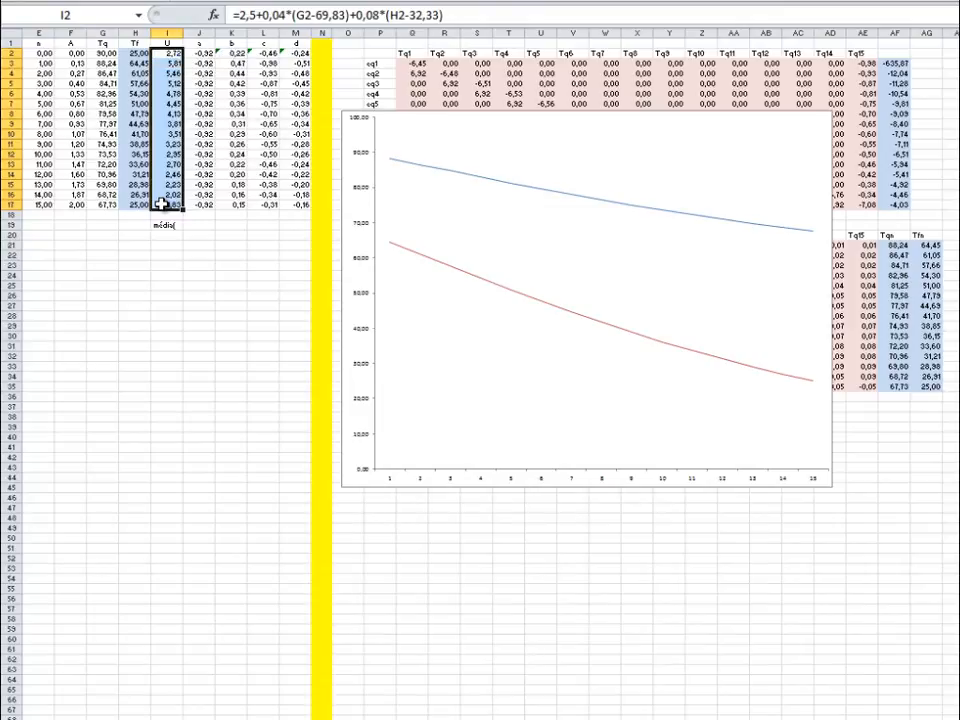
Step: Calculate the average of the U values I2:I17 in cell I19 with the MÉDIA function
click(168, 224)
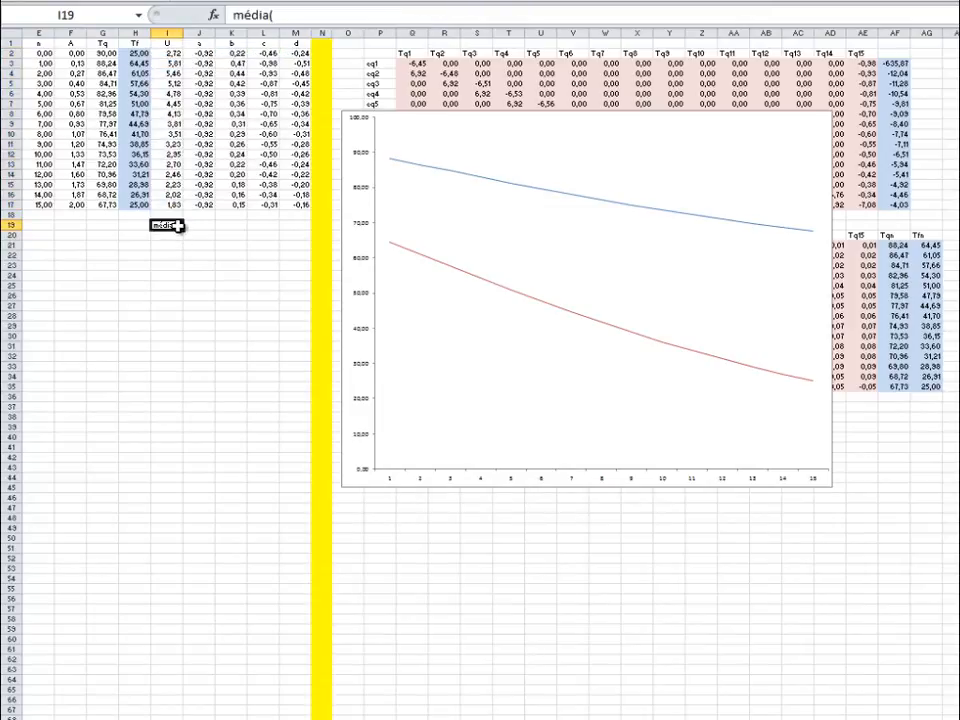
text(=mé)
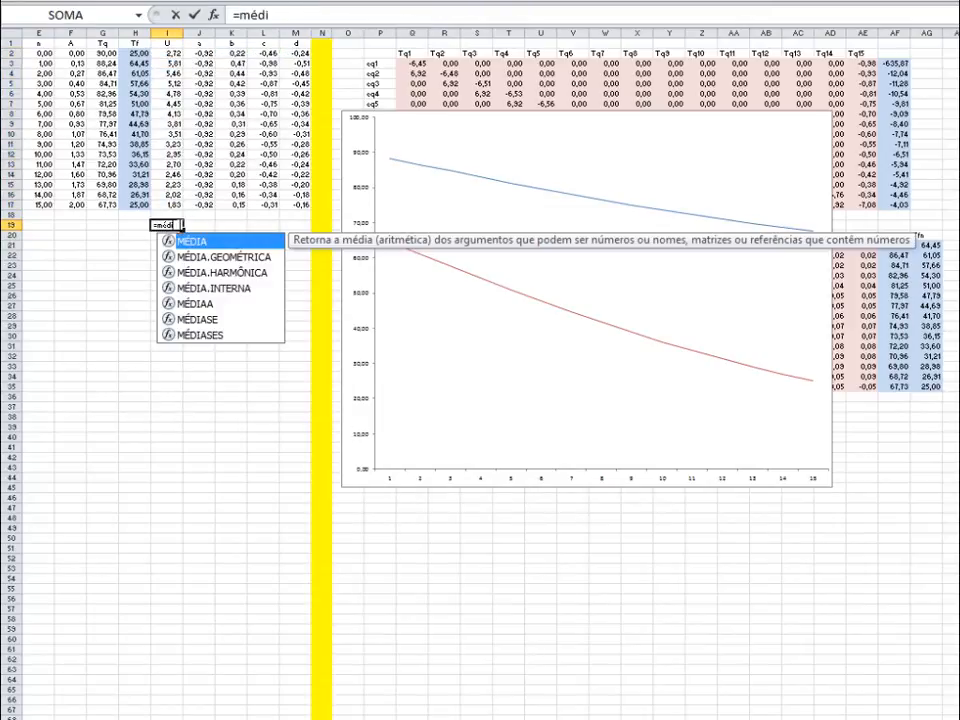
text(dia()
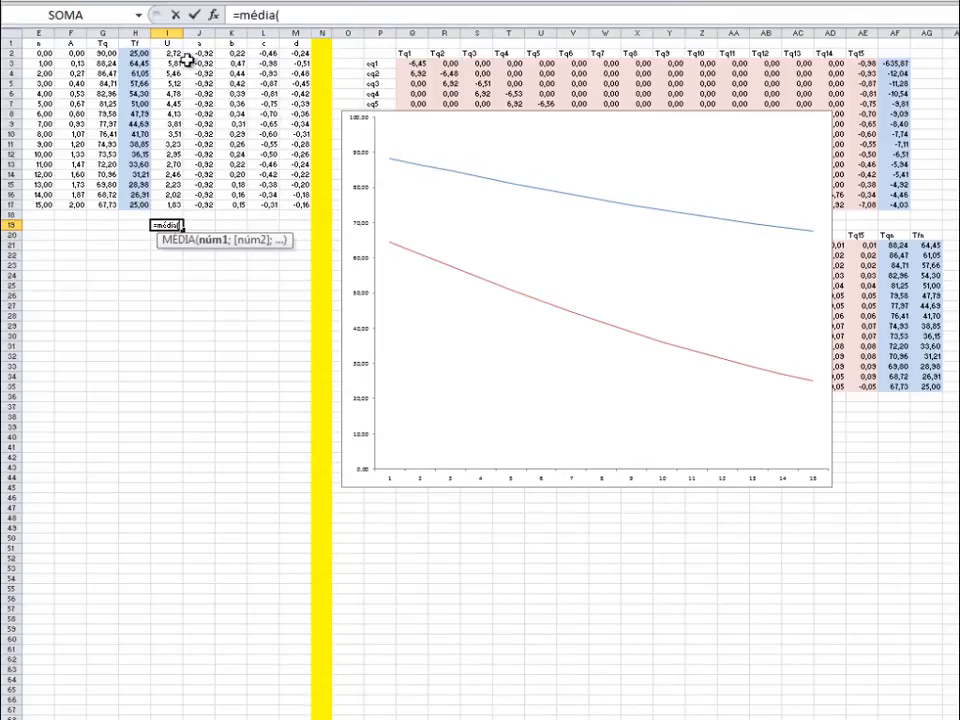
drag(174, 56, 160, 204)
text())
key(Return)
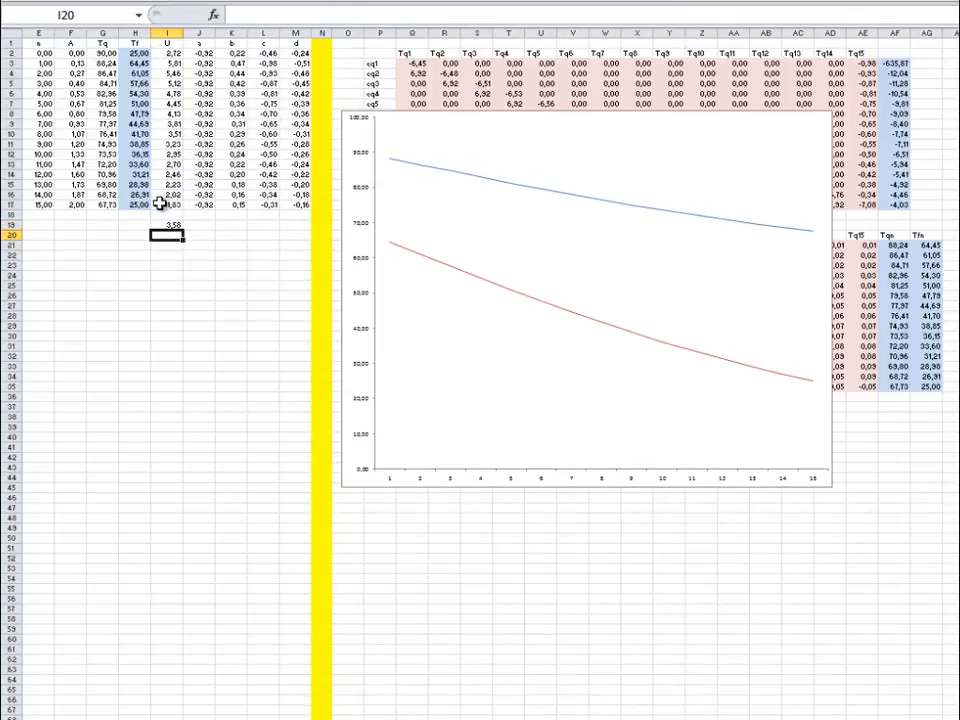
click(200, 317)
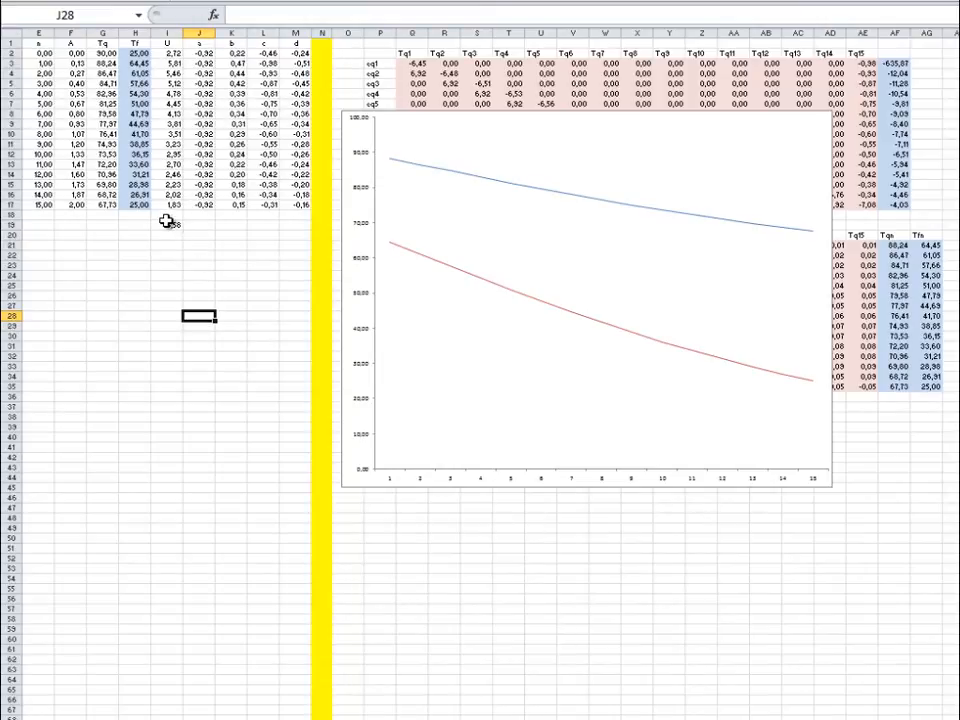
Step: Copy the converged Tq values G3:G17 and paste them as values into G21:G35
click(170, 53)
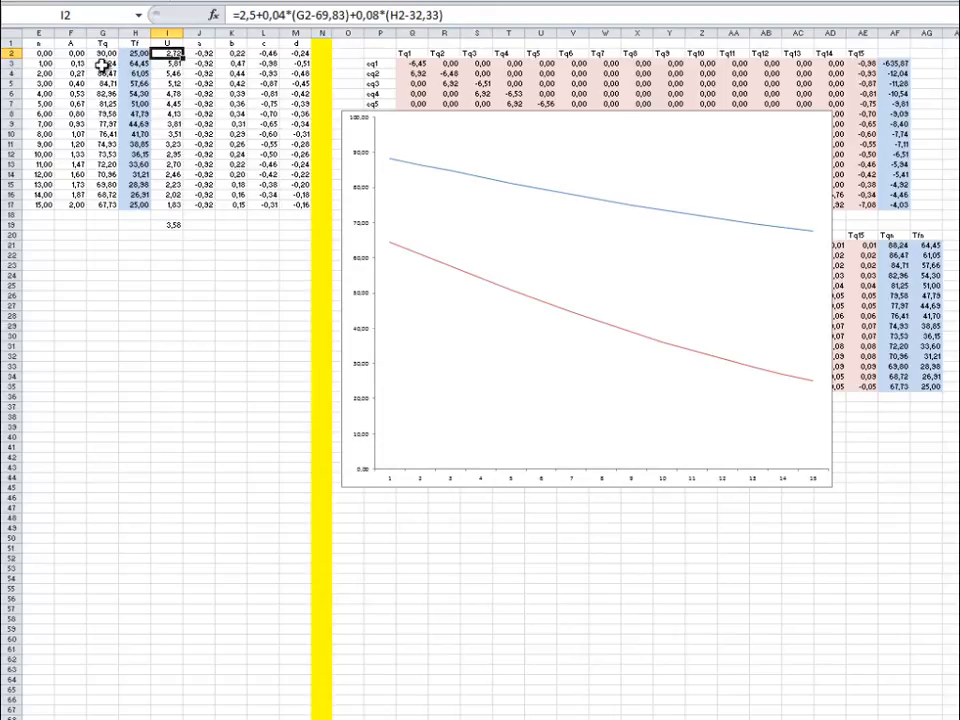
drag(103, 65, 110, 205)
key(ctrl+c)
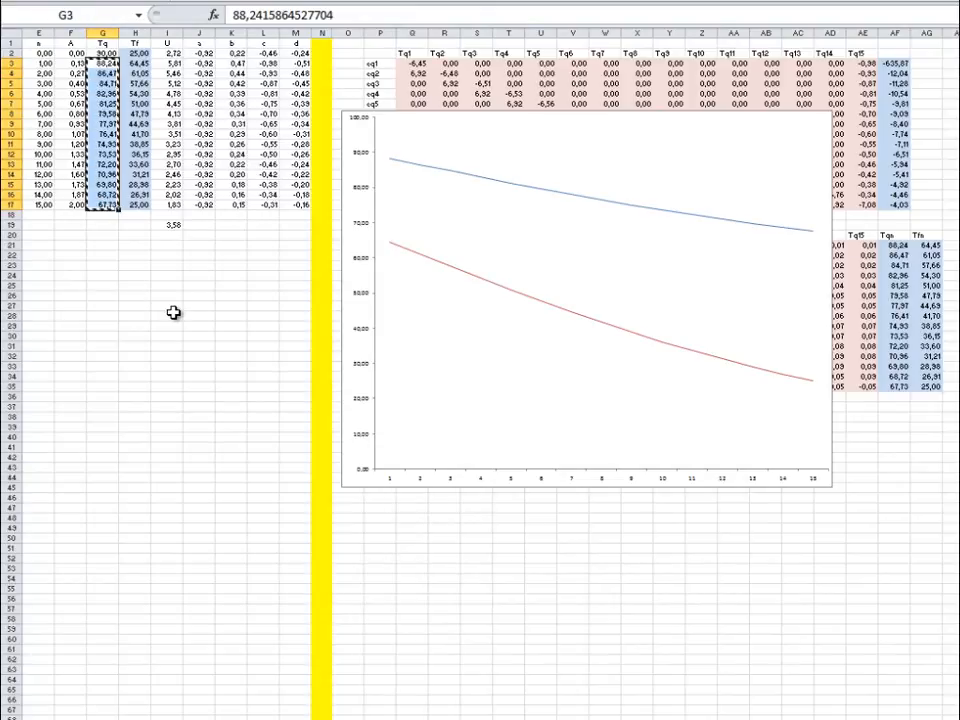
click(103, 245)
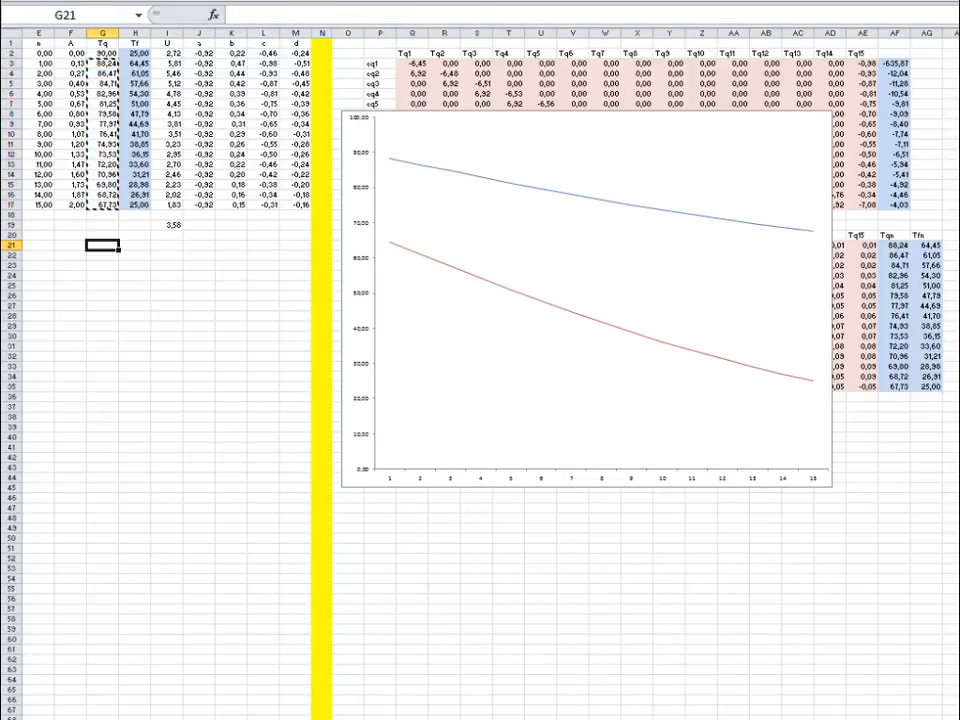
click(52, 5)
click(18, 88)
click(167, 326)
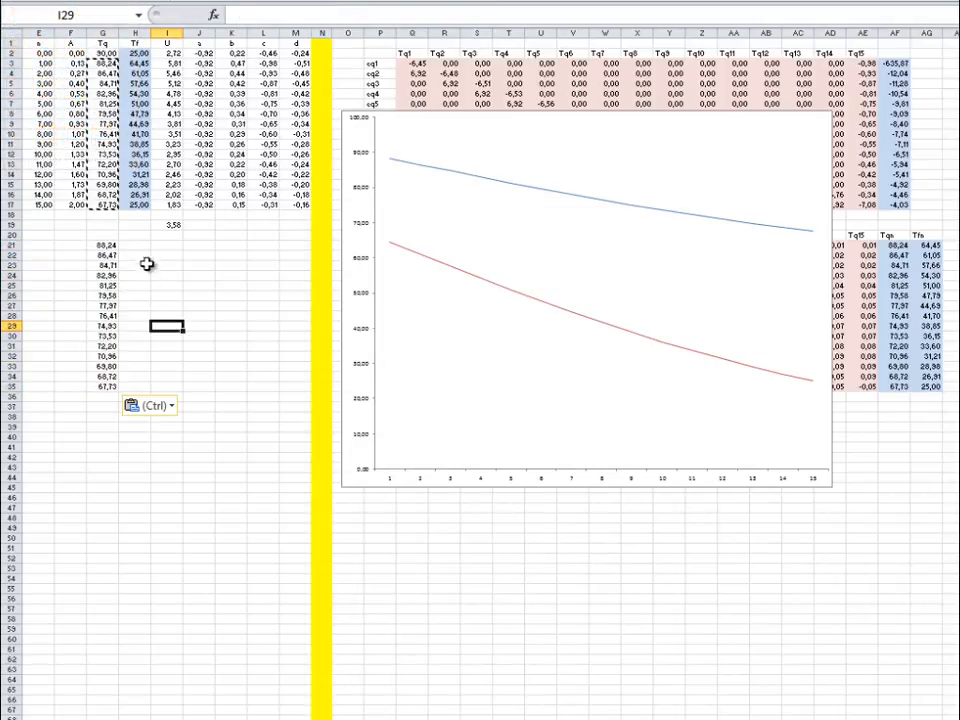
drag(136, 236, 140, 390)
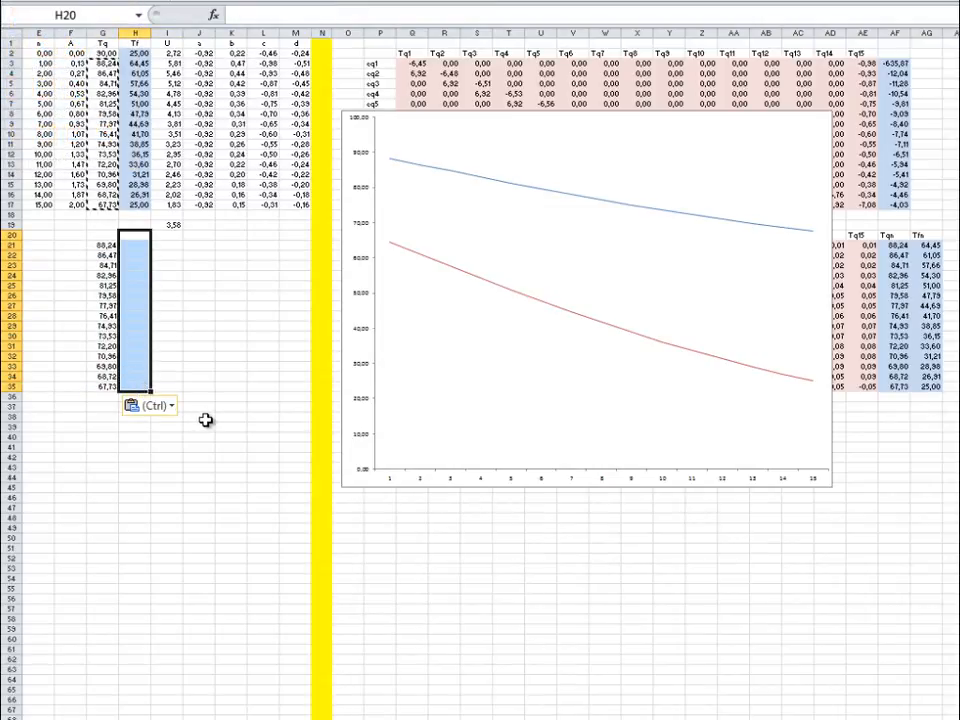
click(205, 420)
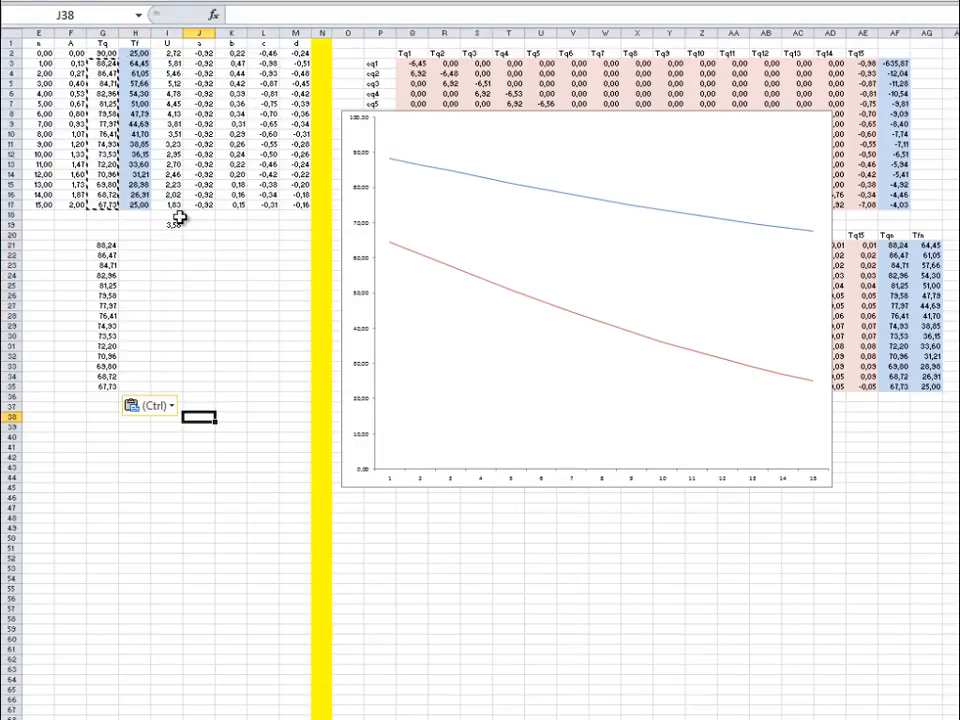
Step: Replace the U formulas in I2:I17 with the constant value 3,58, entering it in I2 and filling down to I17
click(168, 53)
text(3,58)
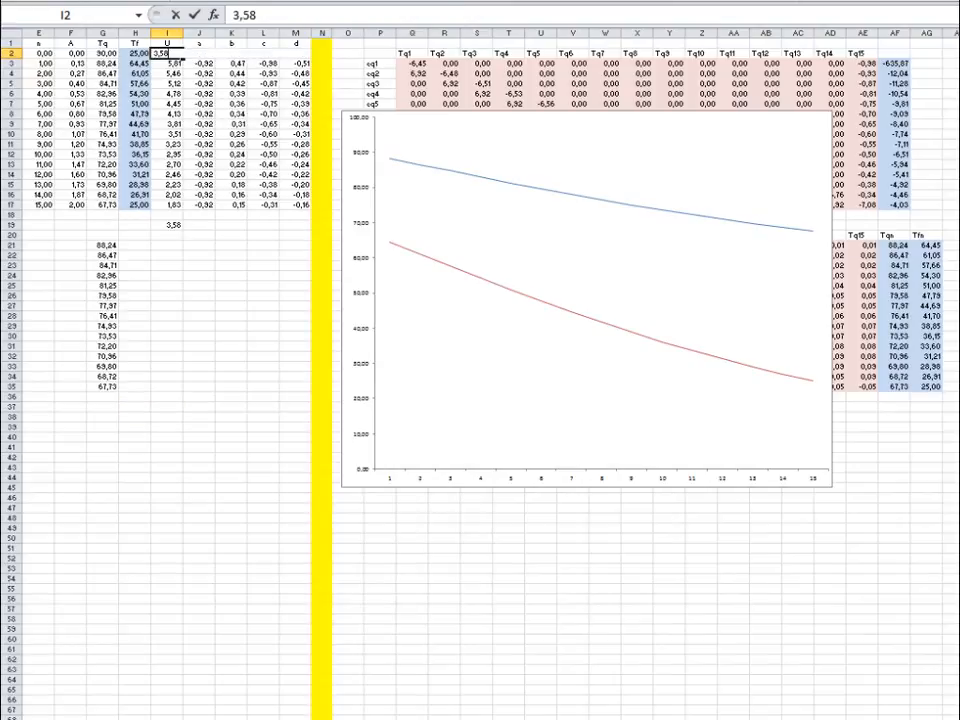
key(Return)
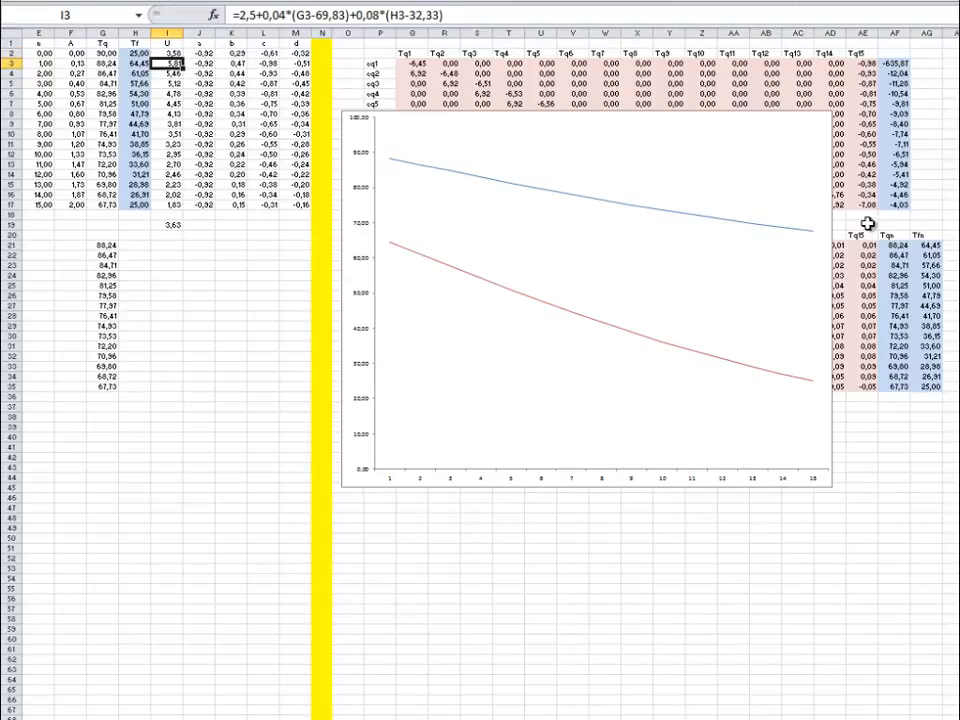
click(168, 53)
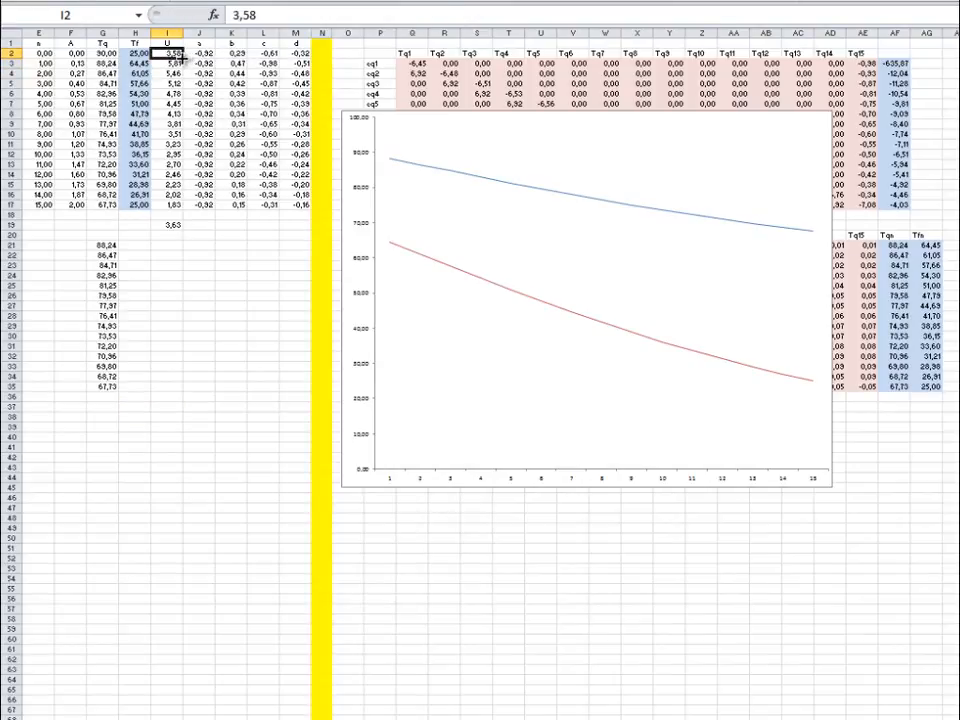
drag(183, 58, 197, 206)
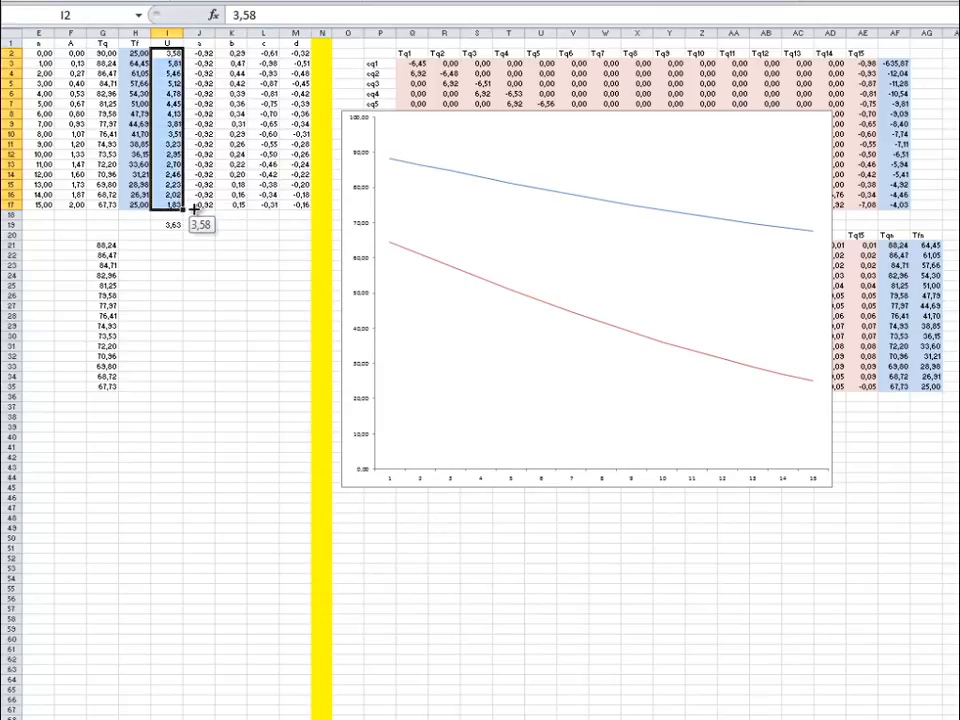
Step: Run the recorded macro to update the Tq and Tf columns for the constant U
click(230, 386)
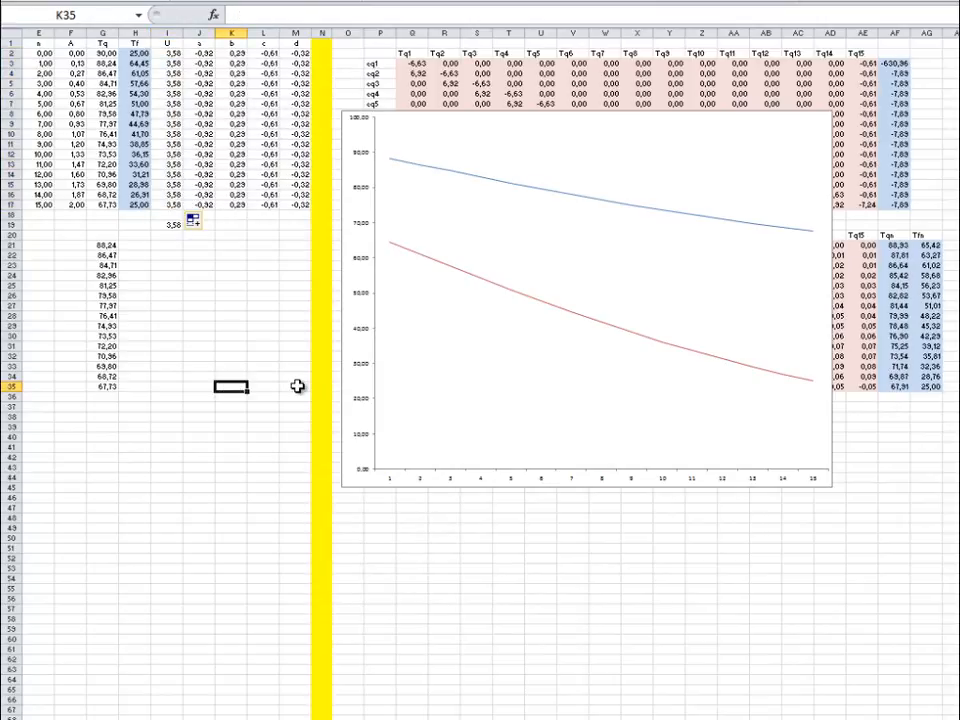
key(ctrl+q)
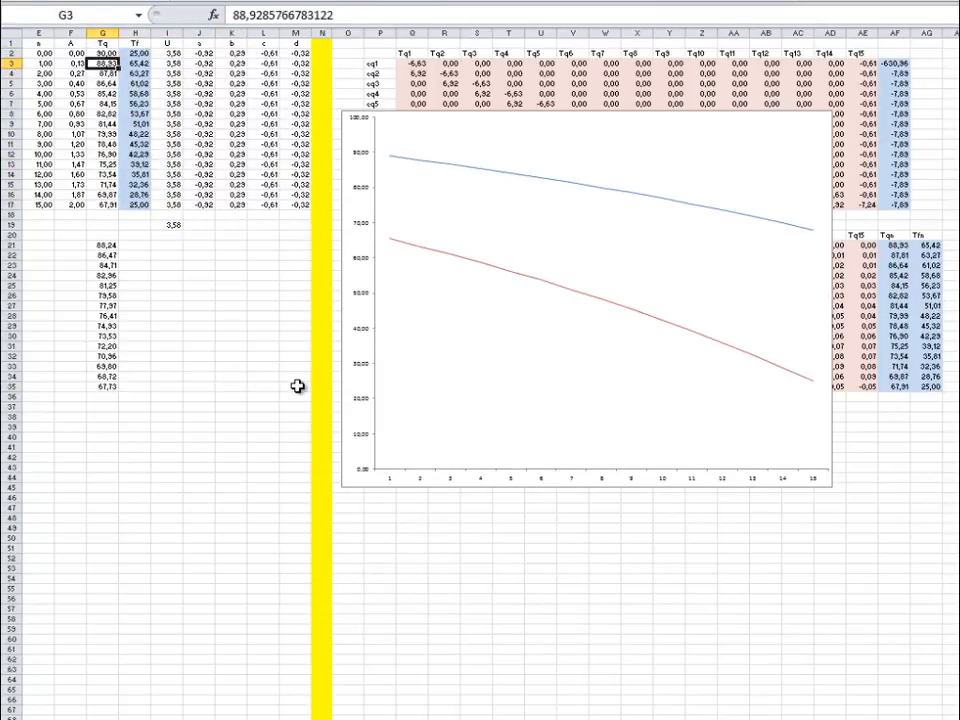
click(297, 386)
Step: Copy the constant-U Tq values G3:G17 and paste them as values into H21:H35, beside the variable-U results
drag(103, 63, 93, 207)
key(ctrl+c)
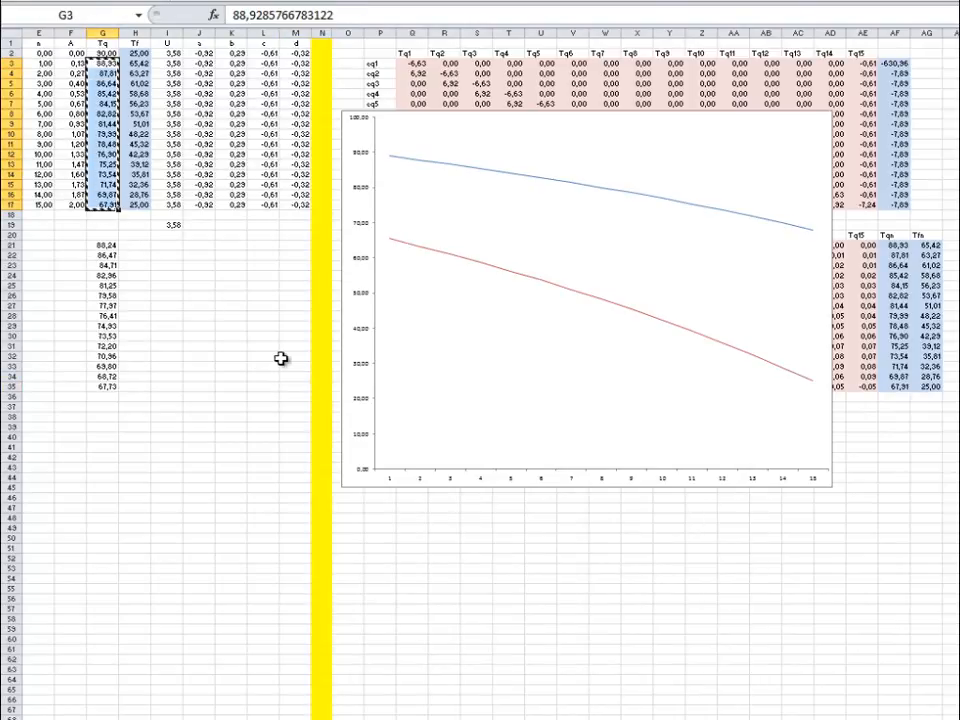
click(131, 244)
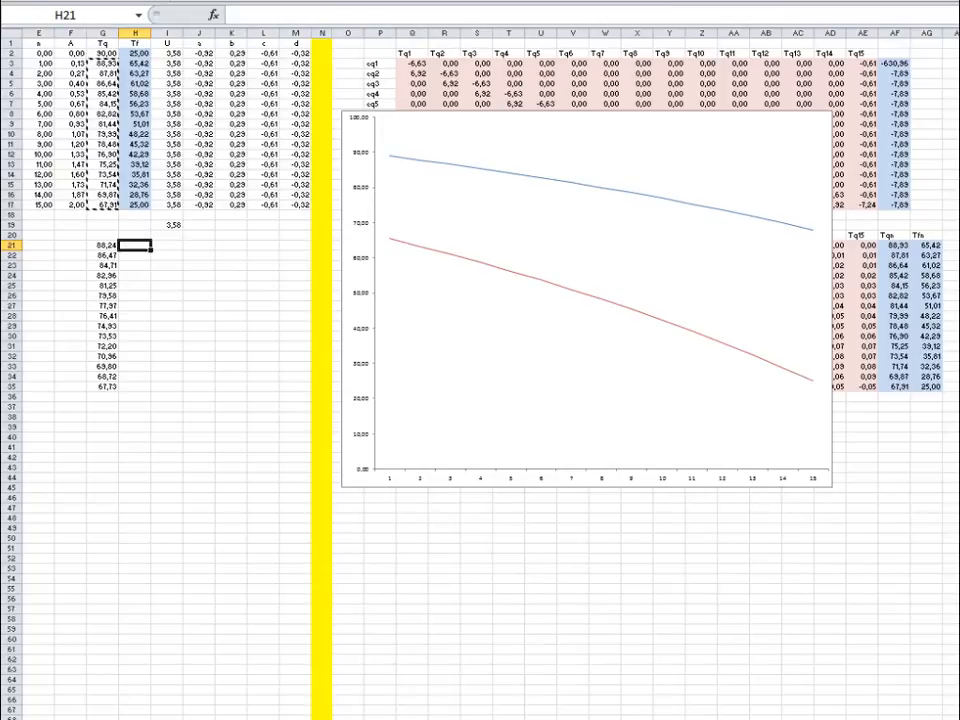
click(21, 2)
click(19, 90)
click(168, 326)
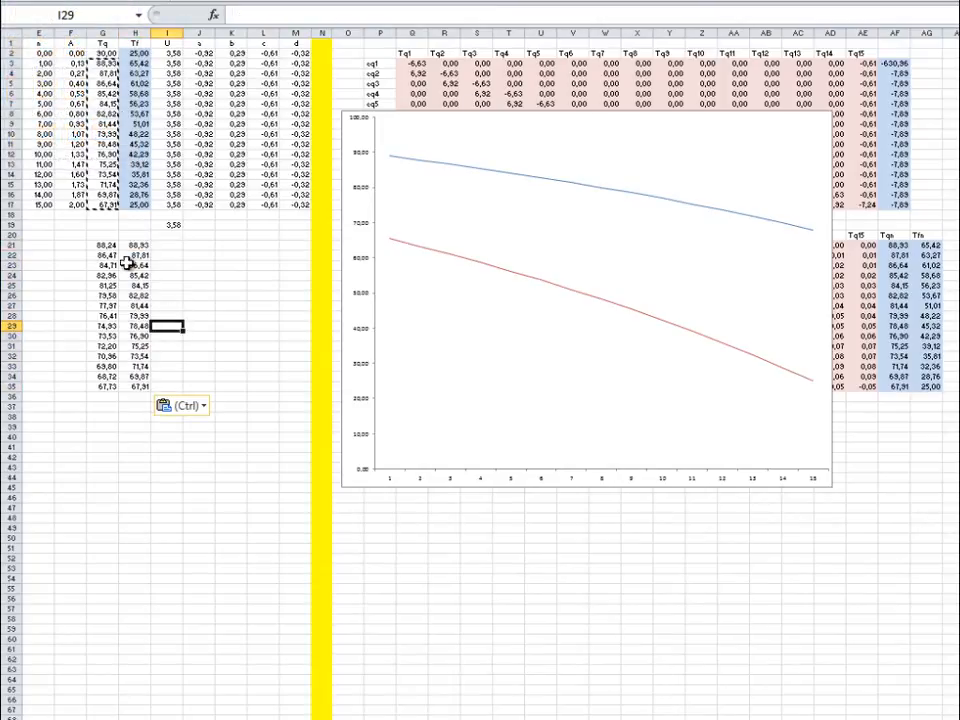
Step: Move the line chart's source range to G21:H35 to compare the variable-U and constant-U Tq profiles
click(784, 135)
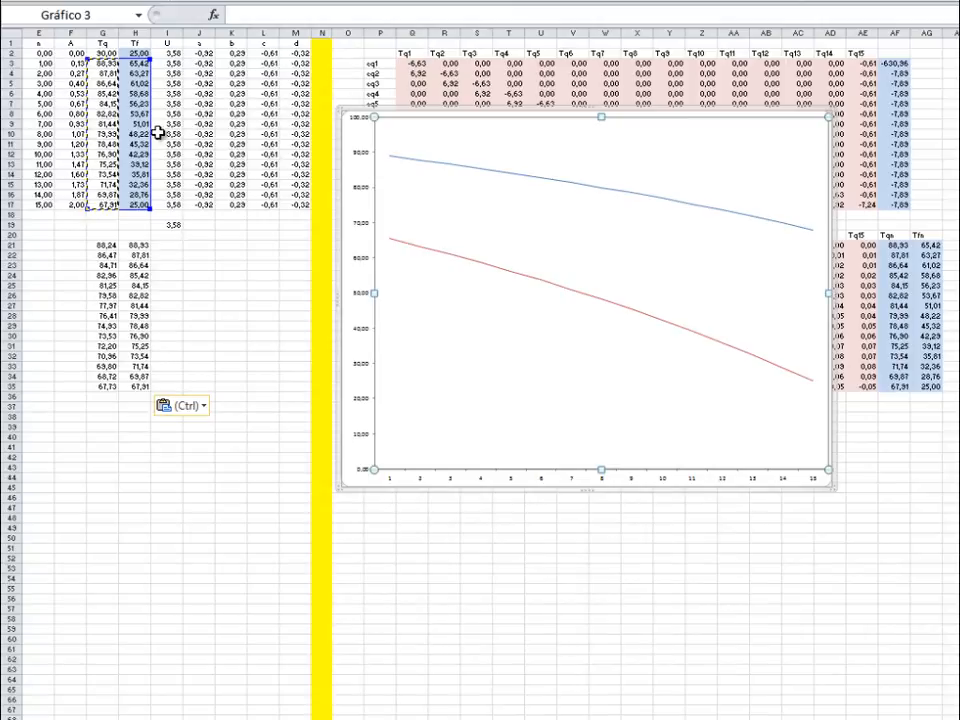
drag(149, 130, 150, 131)
drag(155, 290, 150, 352)
click(228, 347)
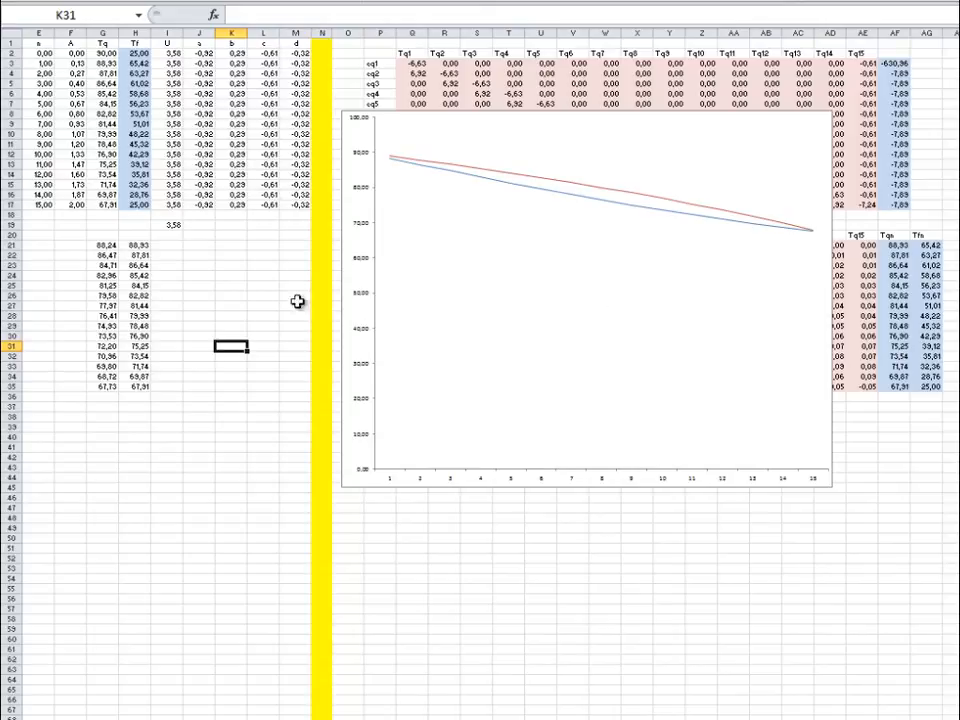
click(158, 225)
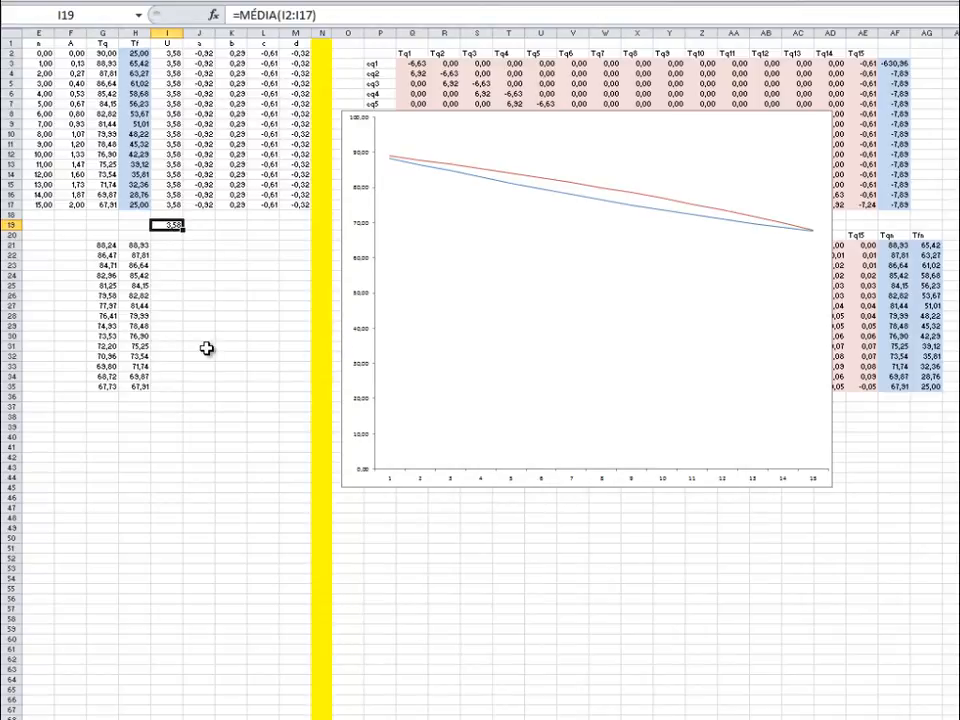